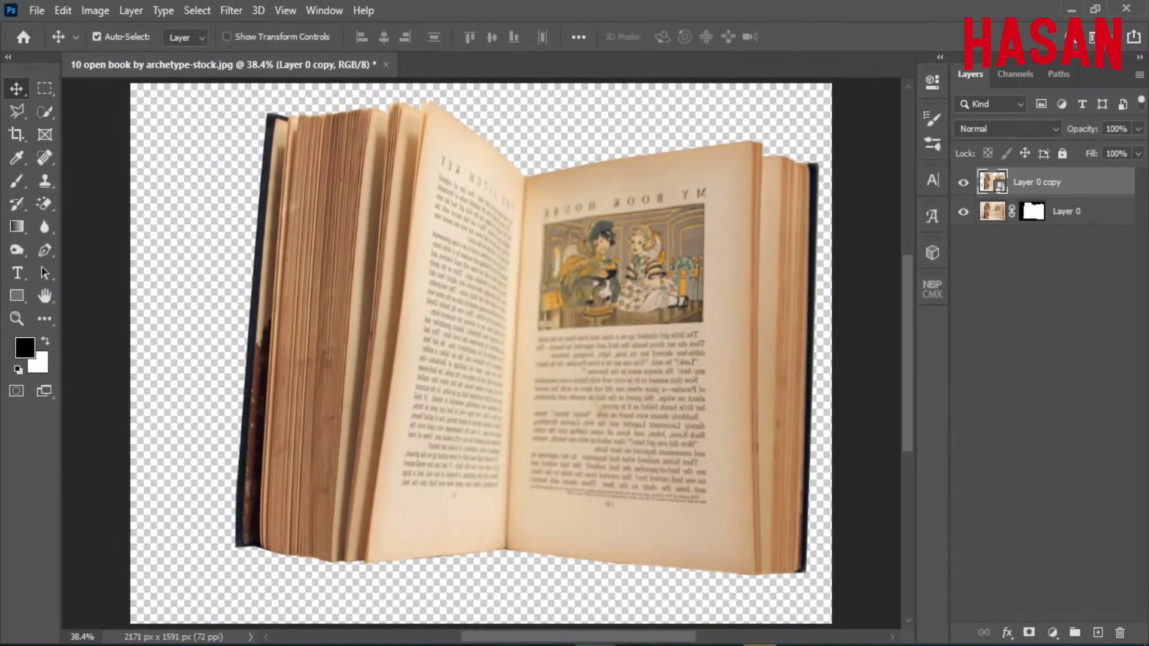
- Create a blank 1280 × 720 px, 300 ppcm document from the recent Custom preset
{"action": "left_click", "coordinate": [37, 10]}
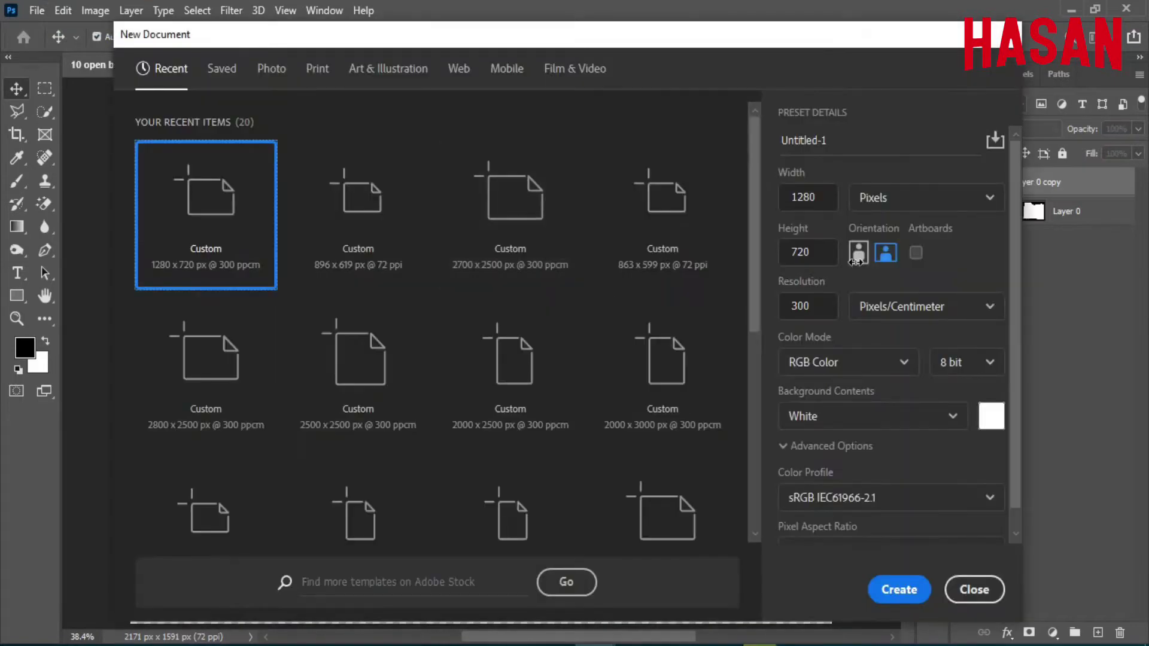
{"action": "left_click", "coordinate": [781, 196]}
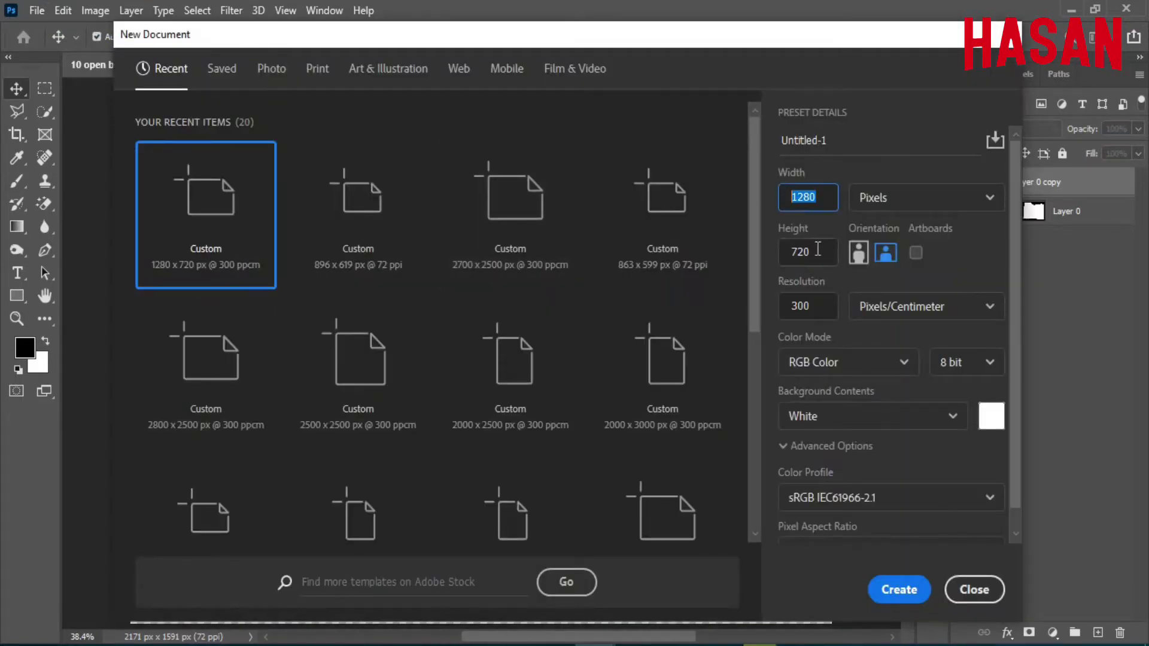
{"action": "left_click", "coordinate": [899, 589]}
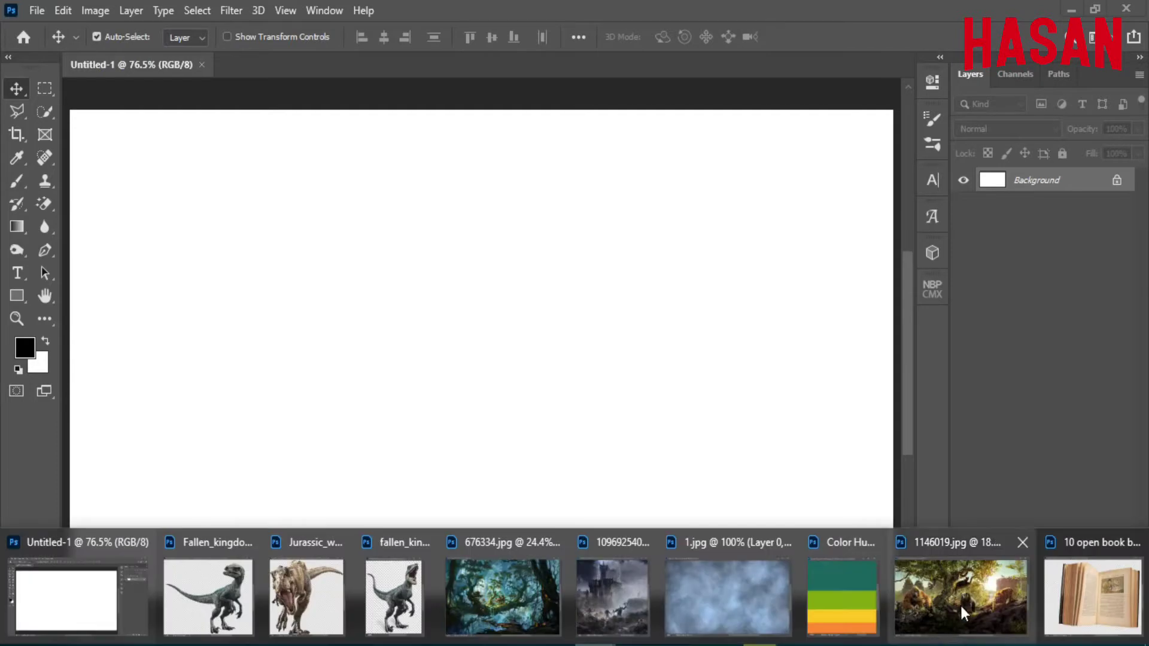
- Drag the jungle image 1146019.jpg into Untitled-1 as Layer 1
{"action": "left_click", "coordinate": [964, 614]}
{"action": "left_click_drag", "start_coordinate": [793, 93], "coordinate": [990, 93]}
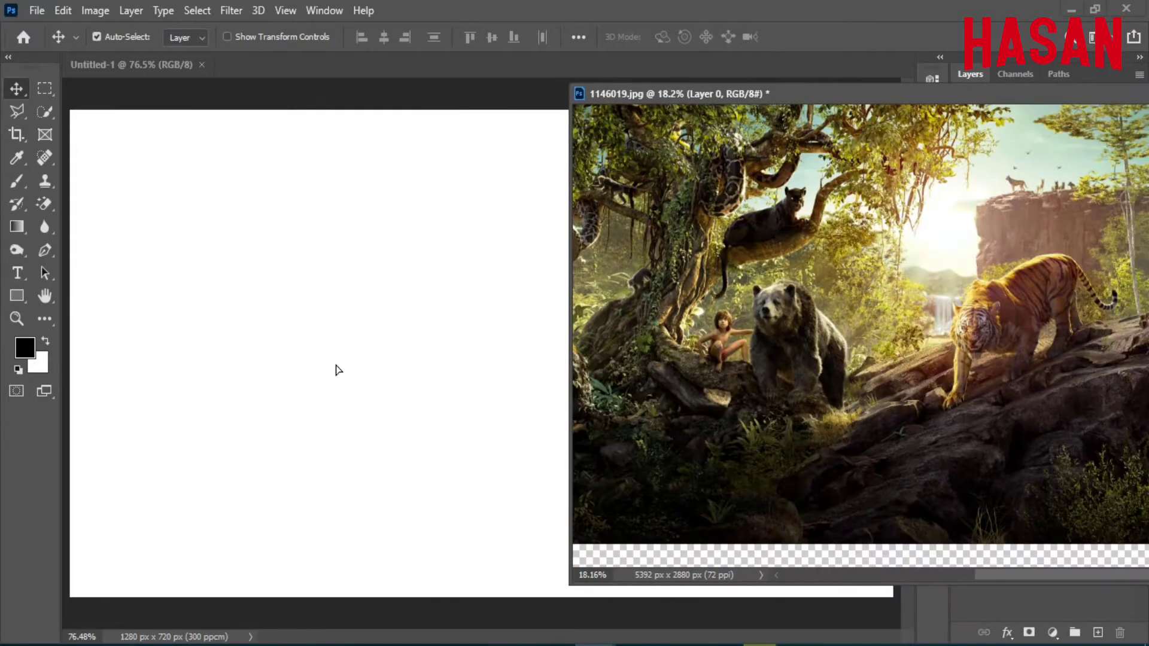
{"action": "left_click_drag", "start_coordinate": [718, 312], "coordinate": [558, 241]}
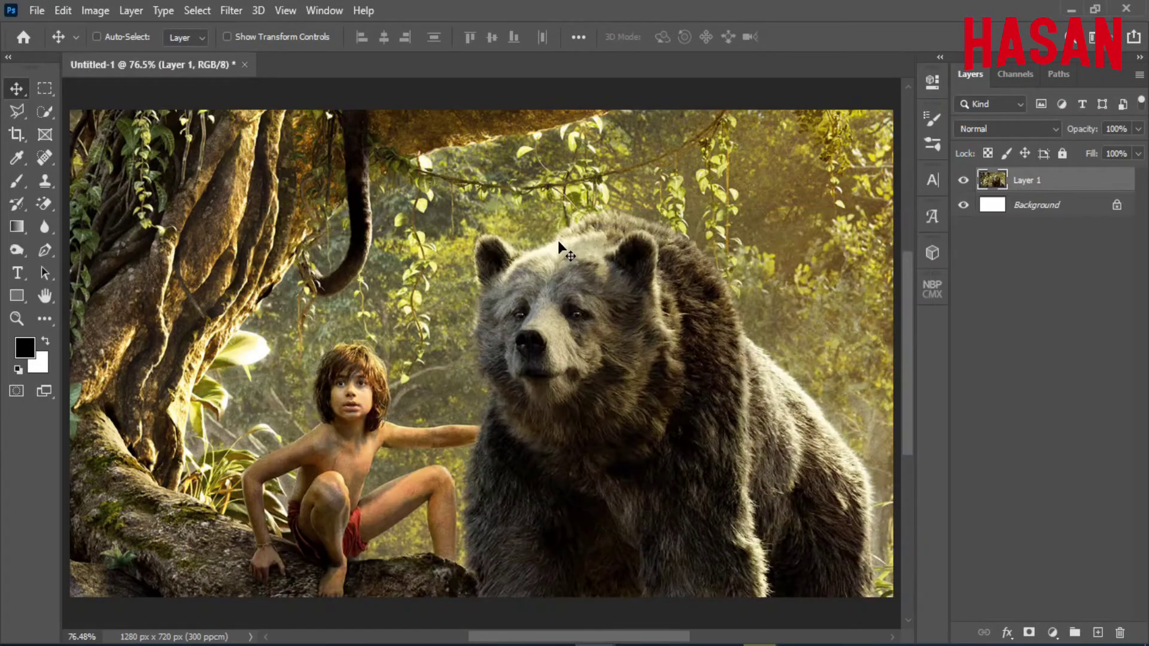
- Scale the jungle layer down to about 23.7% to fit the canvas
{"action": "key", "text": "ctrl+t"}
{"action": "key", "text": "ctrl+minus"}
{"action": "key", "text": "ctrl+minus"}
{"action": "key", "text": "ctrl+minus"}
{"action": "key", "text": "ctrl+minus"}
{"action": "key", "text": "ctrl+minus"}
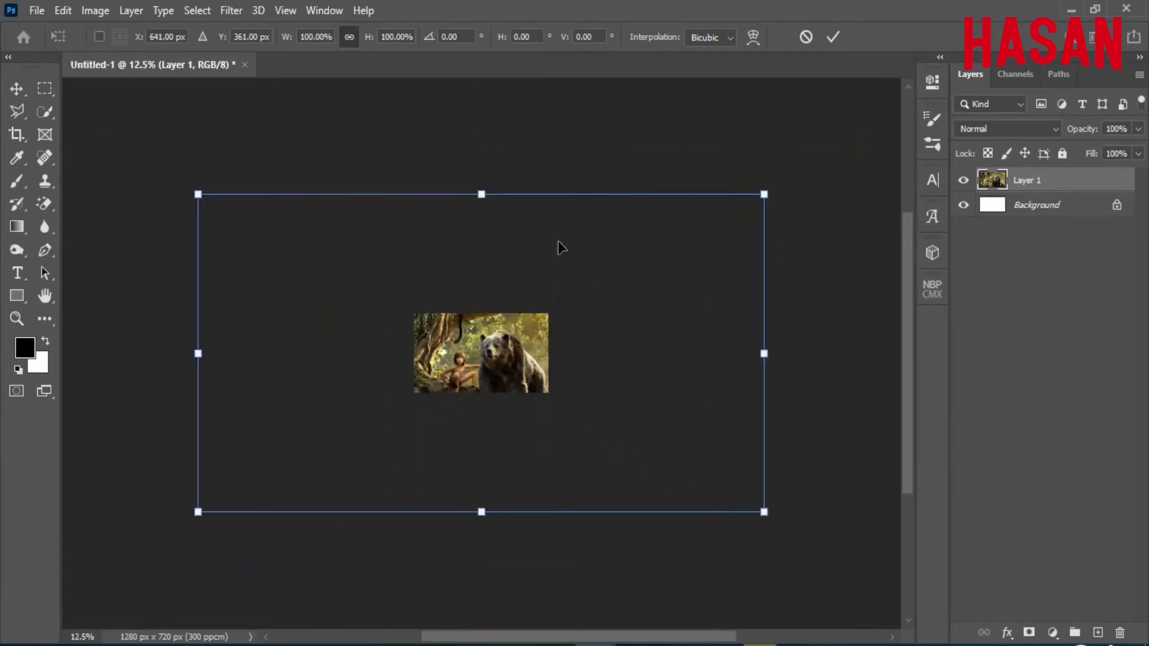
{"action": "left_click_drag", "start_coordinate": [764, 353], "coordinate": [548, 354]}
{"action": "key", "text": "ctrl+0"}
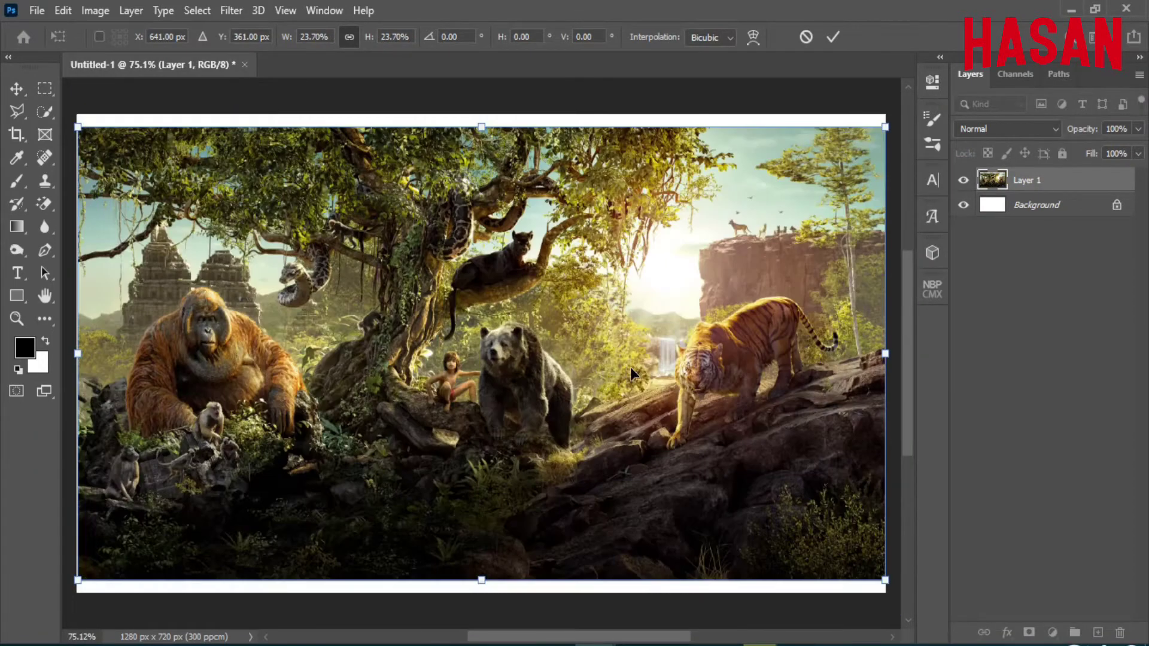
{"action": "left_click", "coordinate": [833, 37]}
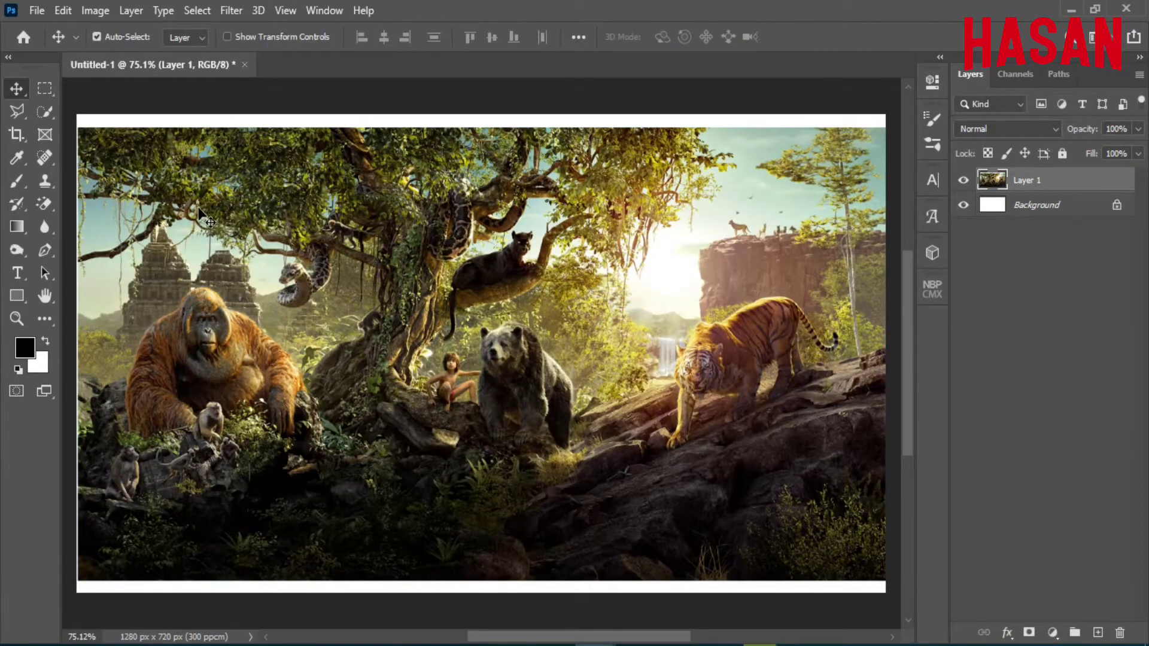
- Start a Pen path at the rocks' left edge and trace over the orangutan's head and shoulder
{"action": "left_click", "coordinate": [50, 254]}
{"action": "scroll", "coordinate": [263, 419], "scroll_direction": "up", "scroll_amount": 3}
{"action": "scroll", "coordinate": [263, 419], "scroll_direction": "down", "scroll_amount": 2}
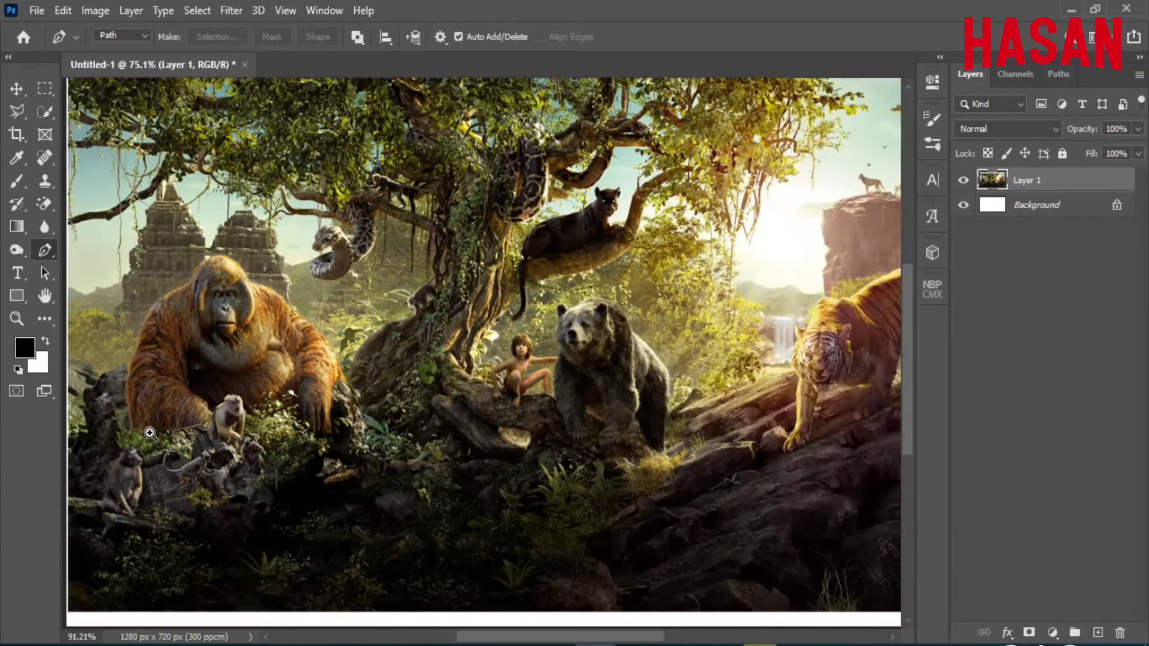
{"action": "mouse_move", "coordinate": [232, 425]}
{"action": "left_mouse_down"}
{"action": "mouse_move", "coordinate": [264, 441]}
{"action": "mouse_move", "coordinate": [306, 435]}
{"action": "left_mouse_up"}
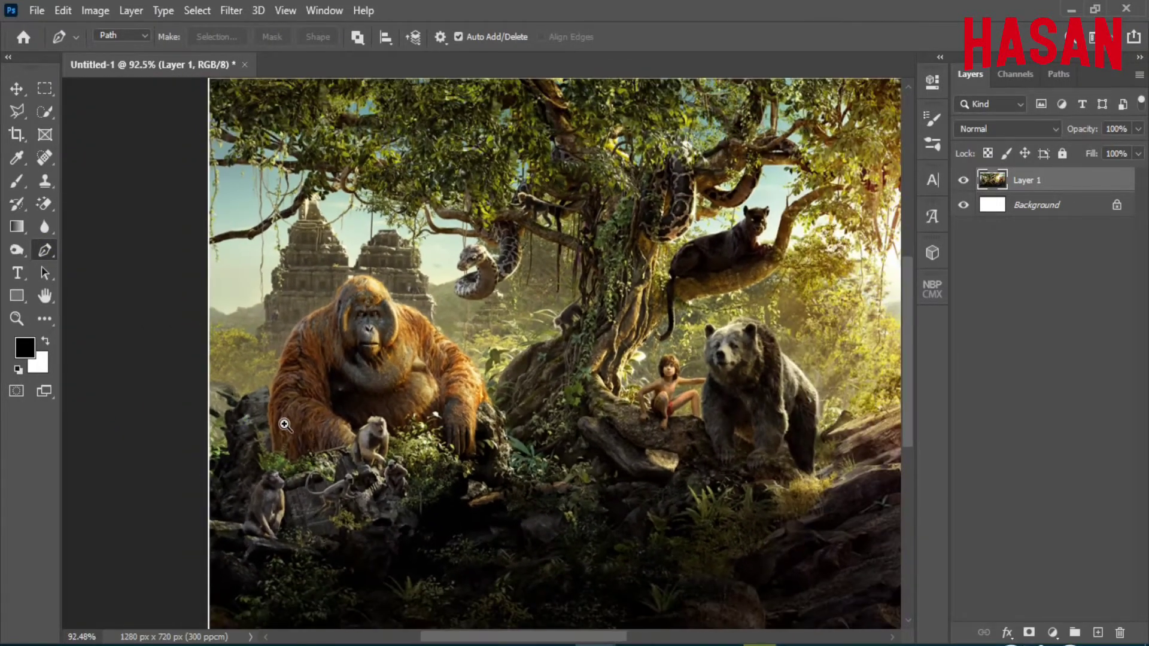
{"action": "scroll", "coordinate": [285, 425], "scroll_direction": "up", "scroll_amount": 3}
{"action": "left_click_drag", "start_coordinate": [188, 435], "coordinate": [194, 413]}
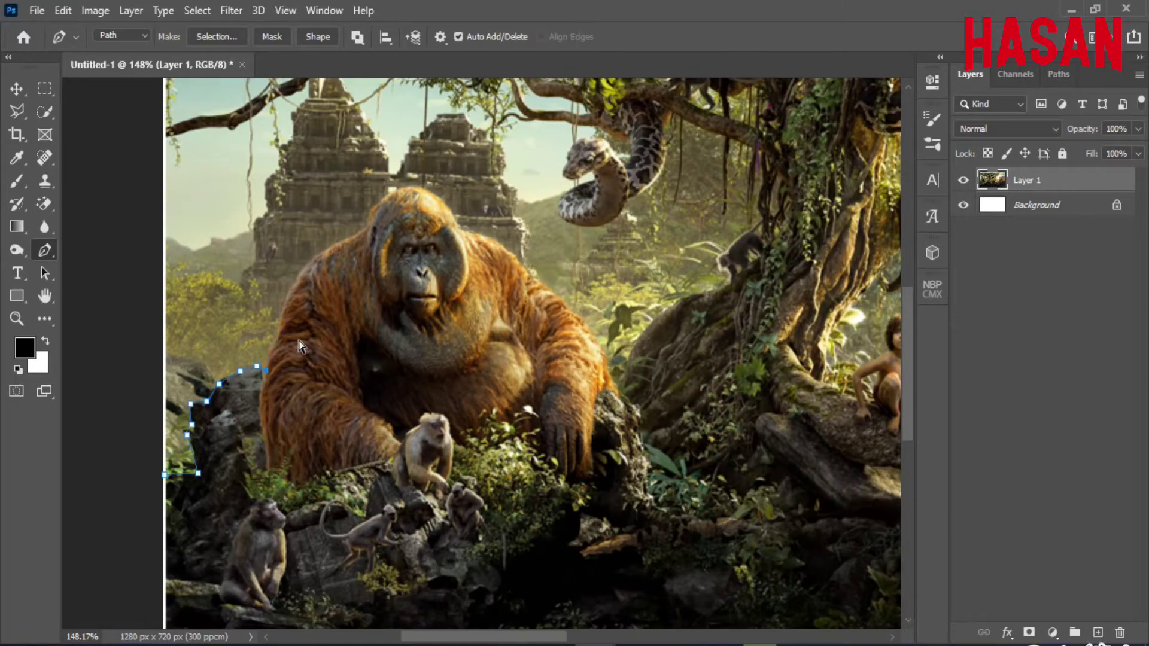
{"action": "scroll", "coordinate": [299, 346], "scroll_direction": "up", "scroll_amount": 2}
{"action": "left_click", "coordinate": [262, 344]}
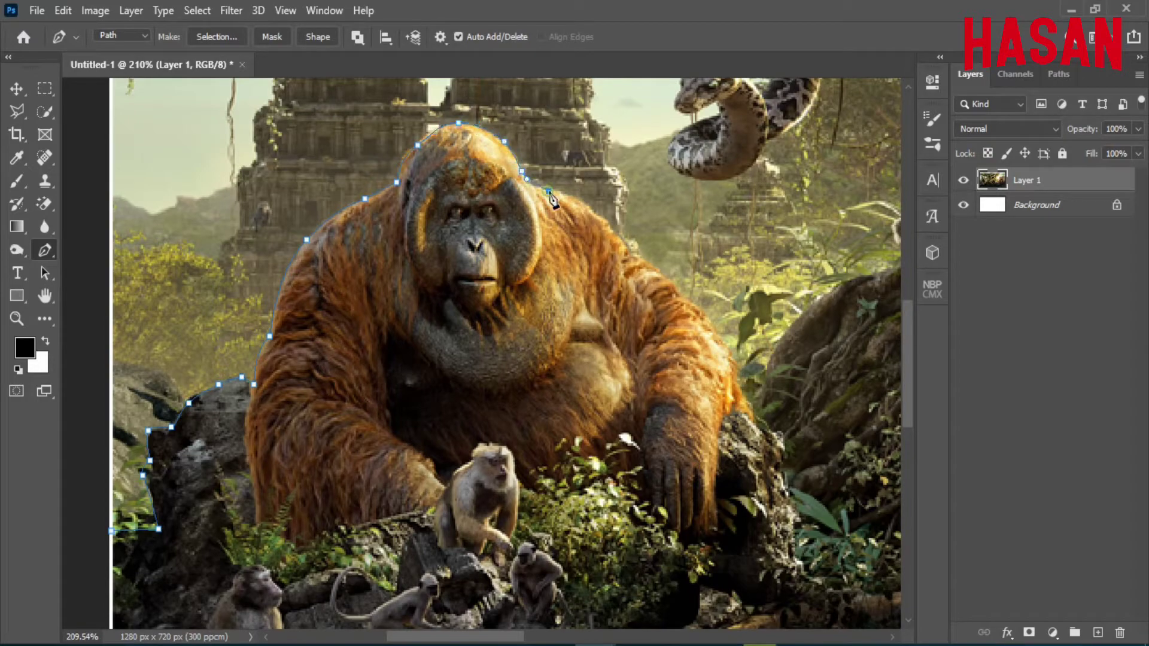
{"action": "scroll", "coordinate": [568, 204], "scroll_direction": "up", "scroll_amount": 3}
{"action": "left_click", "coordinate": [619, 202]}
{"action": "left_click", "coordinate": [639, 232]}
- Continue the path down the rock edge and along the ground toward the tiger's rocks
{"action": "scroll", "coordinate": [604, 203], "scroll_direction": "down", "scroll_amount": 5}
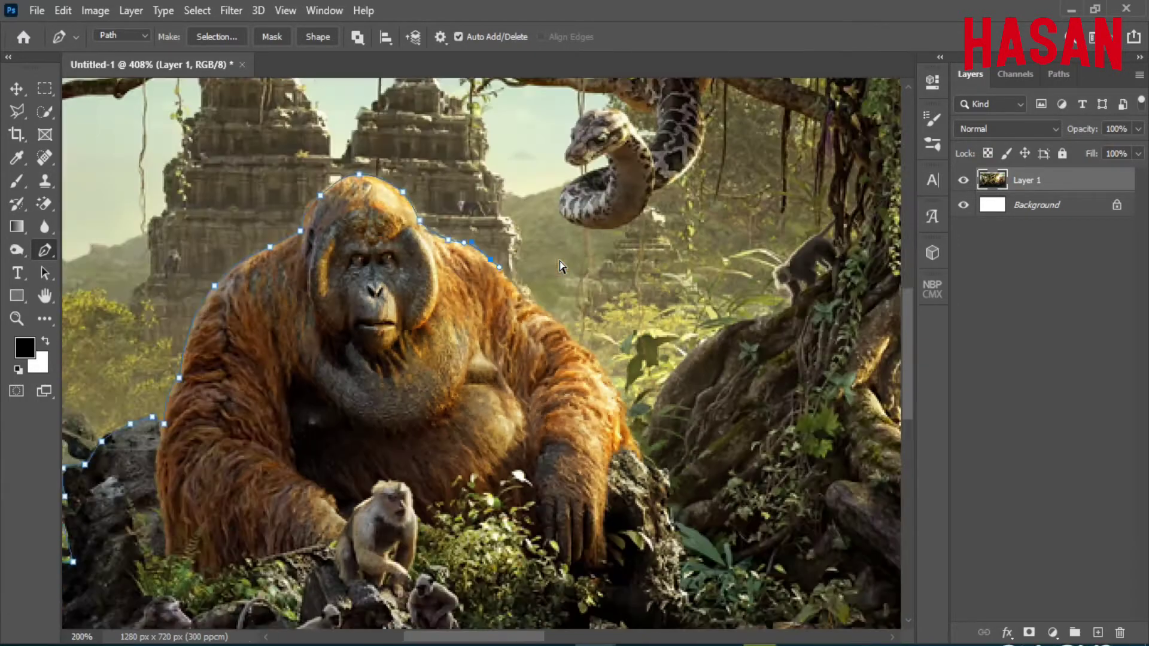
{"action": "scroll", "coordinate": [415, 401], "scroll_direction": "up", "scroll_amount": 4}
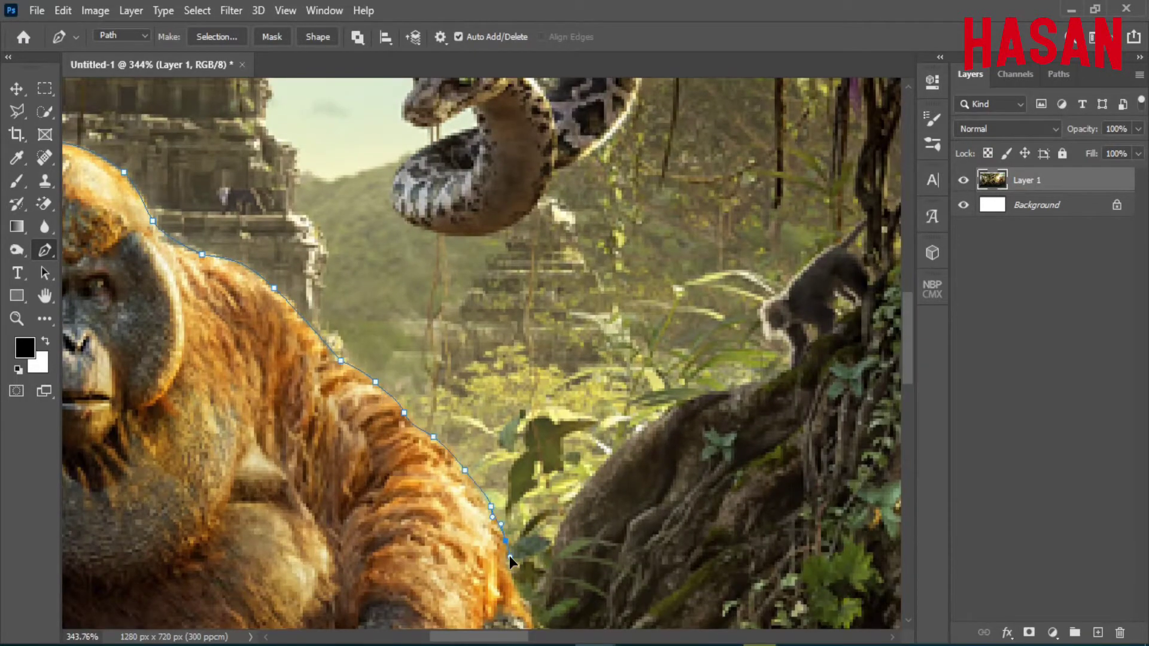
{"action": "scroll", "coordinate": [509, 555], "scroll_direction": "down", "scroll_amount": 2}
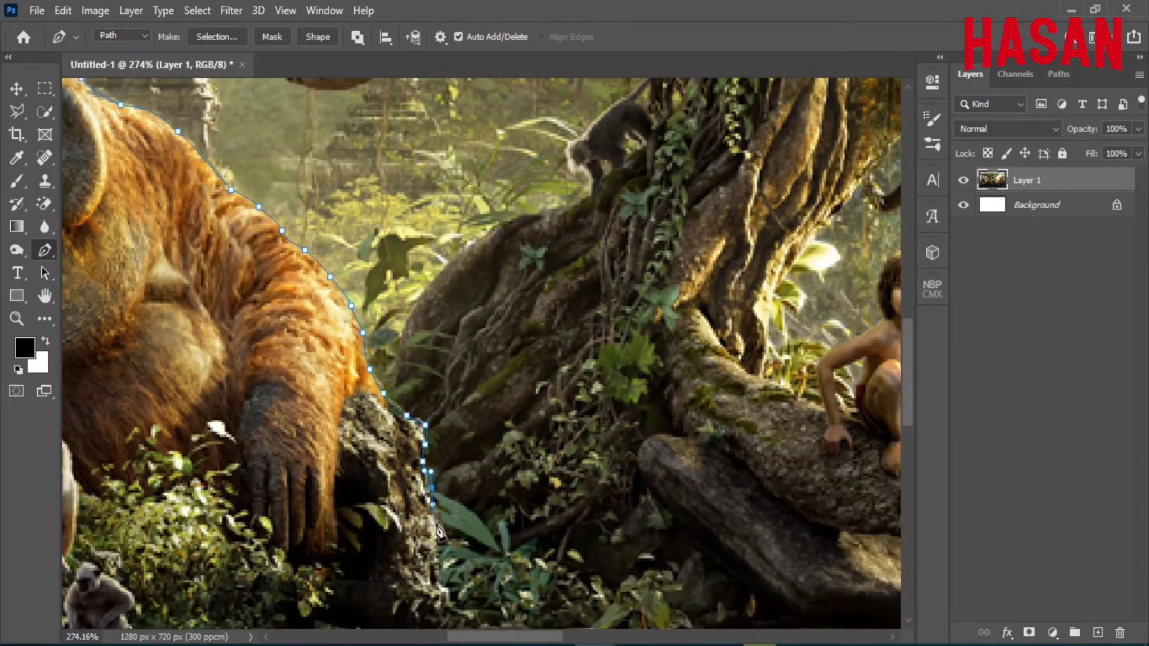
{"action": "scroll", "coordinate": [439, 531], "scroll_direction": "down", "scroll_amount": 3}
{"action": "left_click", "coordinate": [466, 465]}
{"action": "left_click", "coordinate": [522, 478]}
{"action": "left_click", "coordinate": [551, 480]}
{"action": "left_click", "coordinate": [586, 485]}
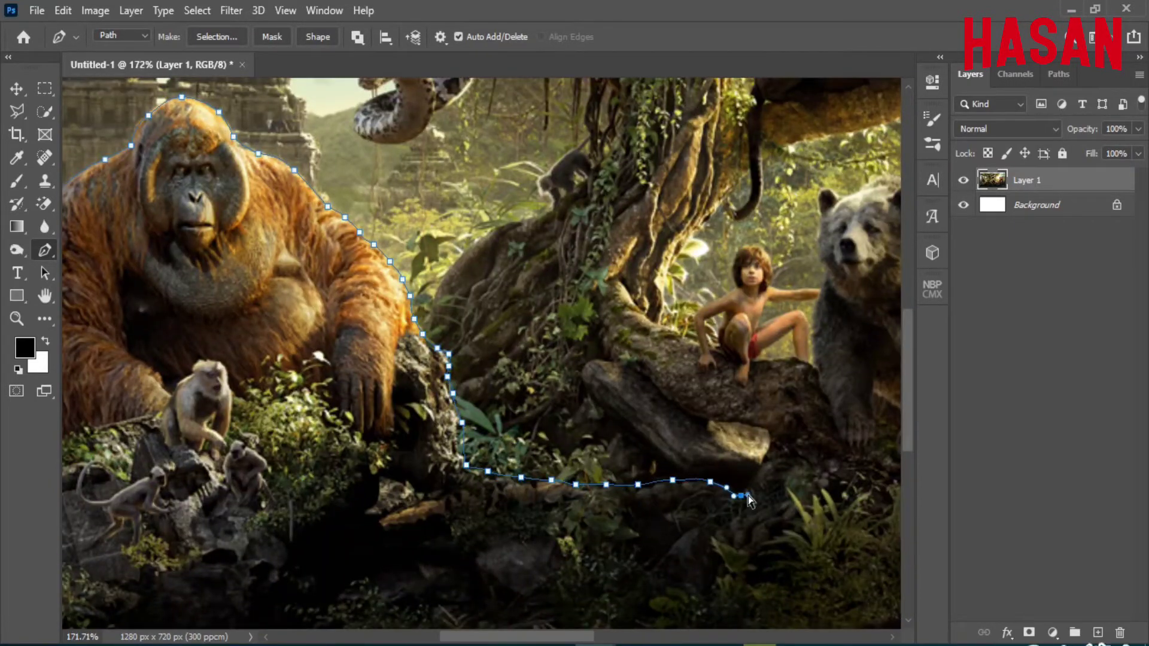
- Trace the path up the tiger's paw, leg, face and around its ear
{"action": "scroll", "coordinate": [748, 500], "scroll_direction": "down", "scroll_amount": 4}
{"action": "scroll", "coordinate": [719, 366], "scroll_direction": "up", "scroll_amount": 5}
{"action": "scroll", "coordinate": [787, 398], "scroll_direction": "up", "scroll_amount": 3}
{"action": "left_click_drag", "start_coordinate": [476, 465], "coordinate": [493, 433]}
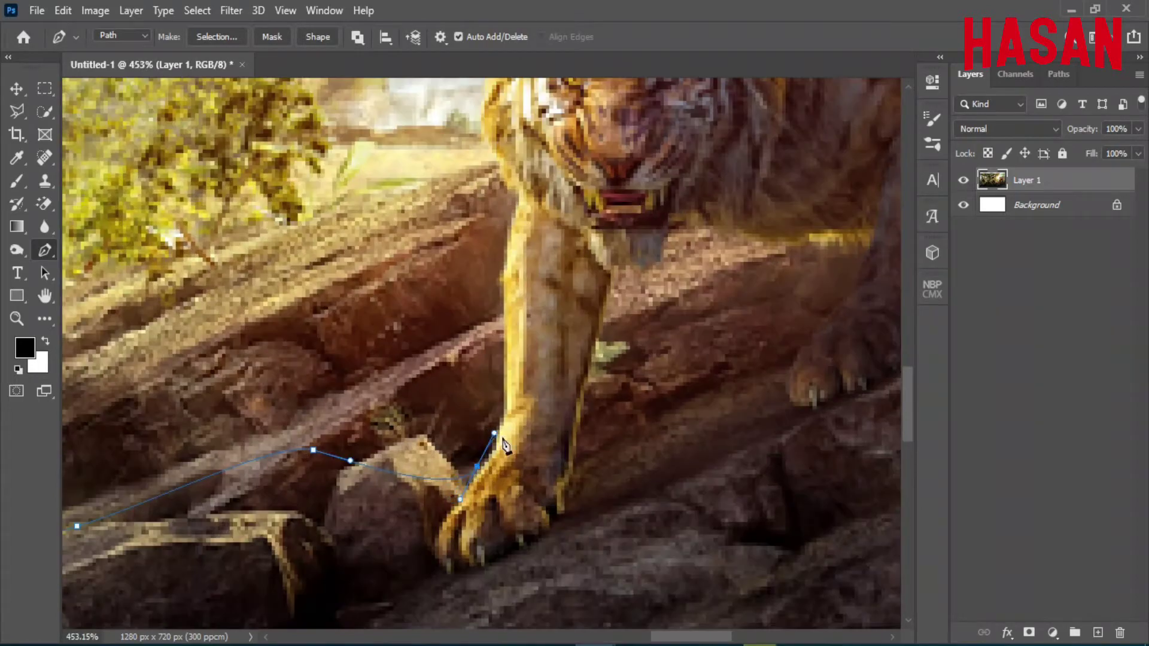
{"action": "left_click_drag", "start_coordinate": [516, 205], "coordinate": [520, 198]}
{"action": "left_click_drag", "start_coordinate": [507, 166], "coordinate": [591, 382]}
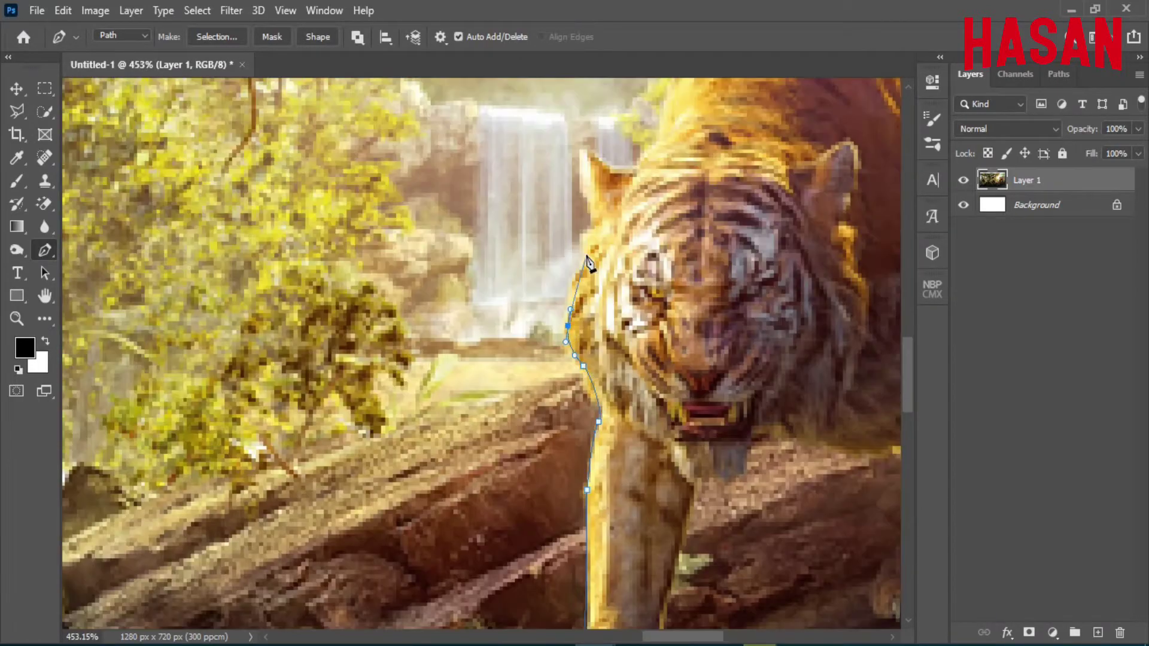
{"action": "left_click_drag", "start_coordinate": [589, 264], "coordinate": [537, 414]}
{"action": "left_click", "coordinate": [536, 419]}
{"action": "left_click", "coordinate": [544, 392]}
{"action": "mouse_move", "coordinate": [531, 355]}
{"action": "left_mouse_down"}
{"action": "mouse_move", "coordinate": [533, 342]}
{"action": "mouse_move", "coordinate": [513, 444]}
{"action": "mouse_move", "coordinate": [405, 505]}
{"action": "left_mouse_up"}
{"action": "left_click_drag", "start_coordinate": [492, 373], "coordinate": [512, 368]}
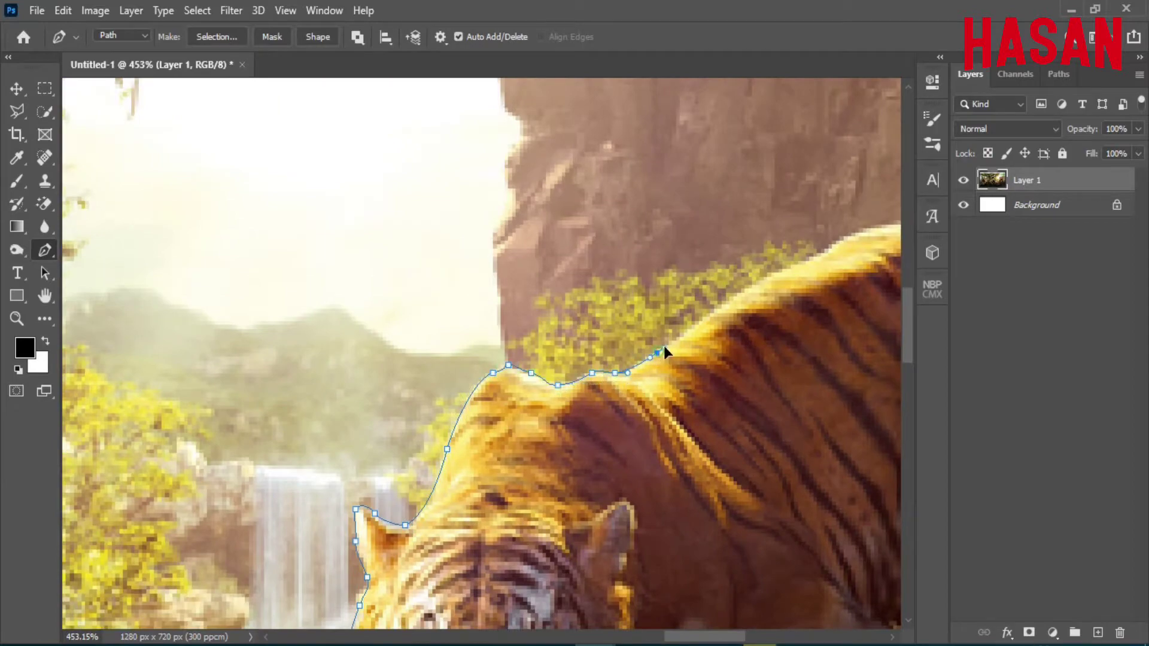
- Extend the path along the tiger's back to its rump and tail
{"action": "left_click_drag", "start_coordinate": [663, 346], "coordinate": [454, 445]}
{"action": "left_click_drag", "start_coordinate": [536, 388], "coordinate": [546, 380]}
{"action": "left_click_drag", "start_coordinate": [768, 316], "coordinate": [793, 321]}
{"action": "mouse_move", "coordinate": [851, 352]}
{"action": "left_mouse_down"}
{"action": "mouse_move", "coordinate": [614, 359]}
{"action": "mouse_move", "coordinate": [412, 214]}
{"action": "left_mouse_up"}
{"action": "left_click", "coordinate": [509, 342]}
{"action": "scroll", "coordinate": [509, 342], "scroll_direction": "up", "scroll_amount": 1}
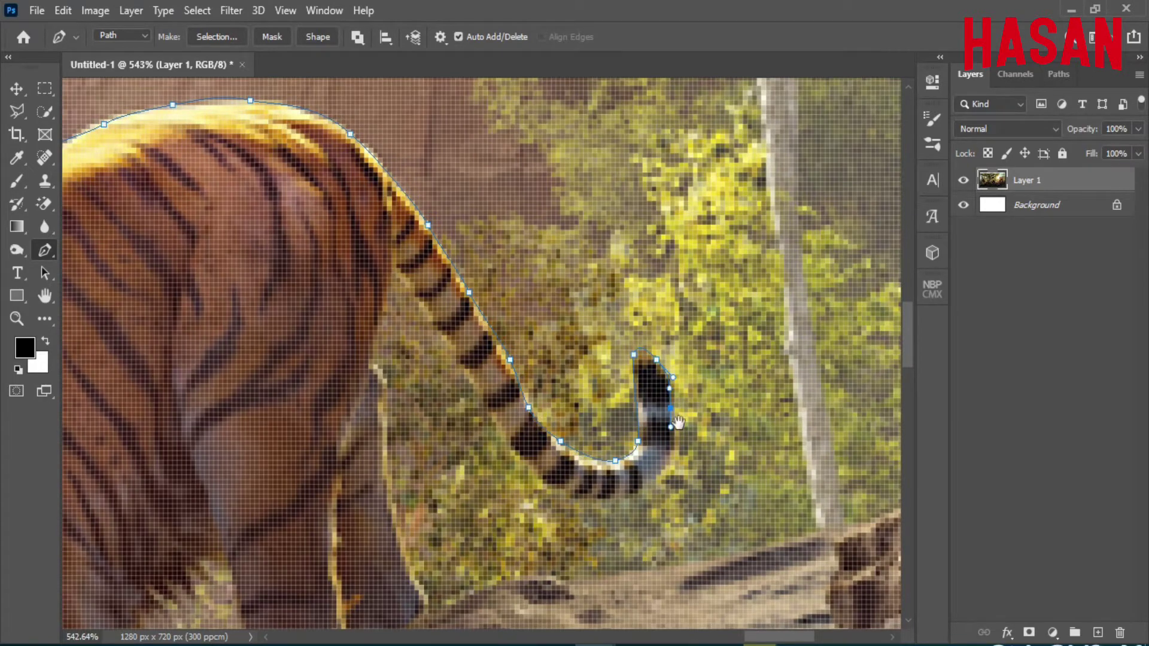
- Curve the path around the tiger's tail, close it and turn it into a selection
{"action": "left_click_drag", "start_coordinate": [679, 422], "coordinate": [717, 295]}
{"action": "left_click_drag", "start_coordinate": [664, 370], "coordinate": [648, 377]}
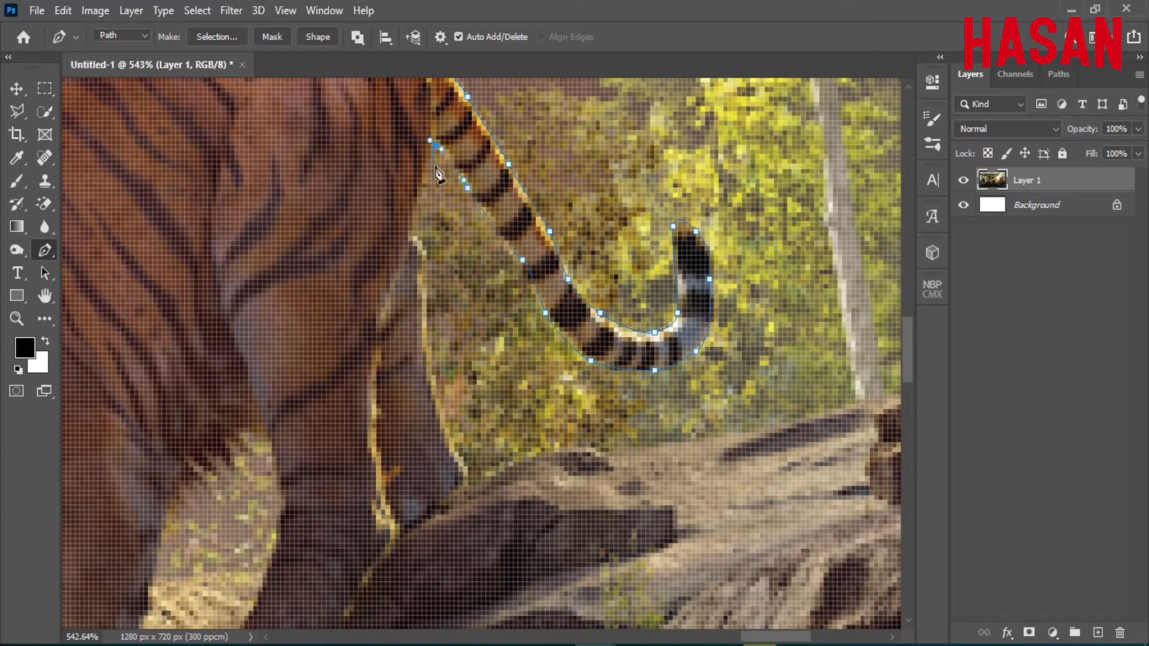
{"action": "scroll", "coordinate": [461, 491], "scroll_direction": "down", "scroll_amount": 5}
{"action": "scroll", "coordinate": [461, 491], "scroll_direction": "down", "scroll_amount": 3}
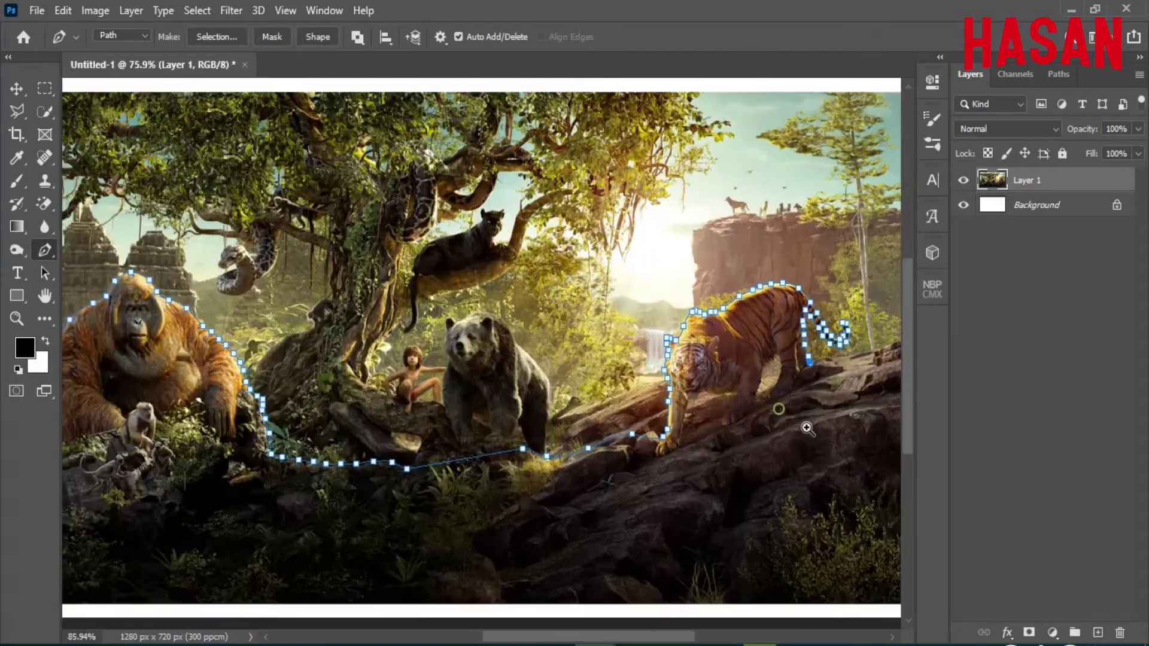
{"action": "scroll", "coordinate": [802, 423], "scroll_direction": "up", "scroll_amount": 2}
{"action": "left_click_drag", "start_coordinate": [629, 405], "coordinate": [578, 404]}
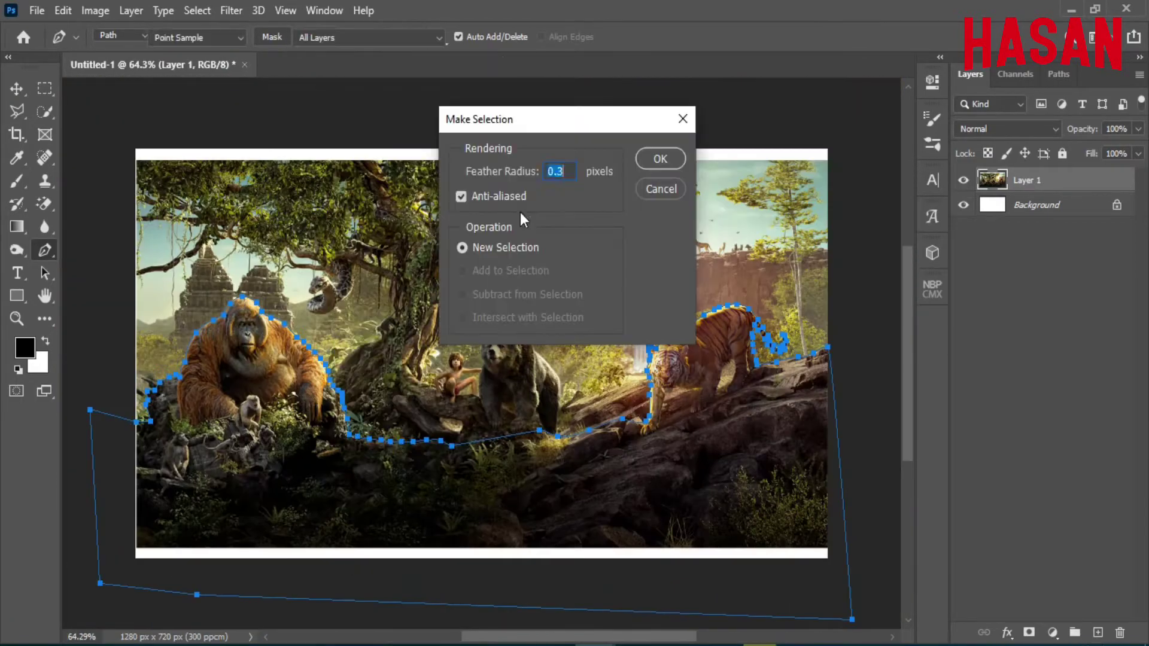
{"action": "left_click", "coordinate": [661, 158]}
- Add a layer mask from the pen selection, hiding the sky and background
{"action": "left_click", "coordinate": [1029, 632]}
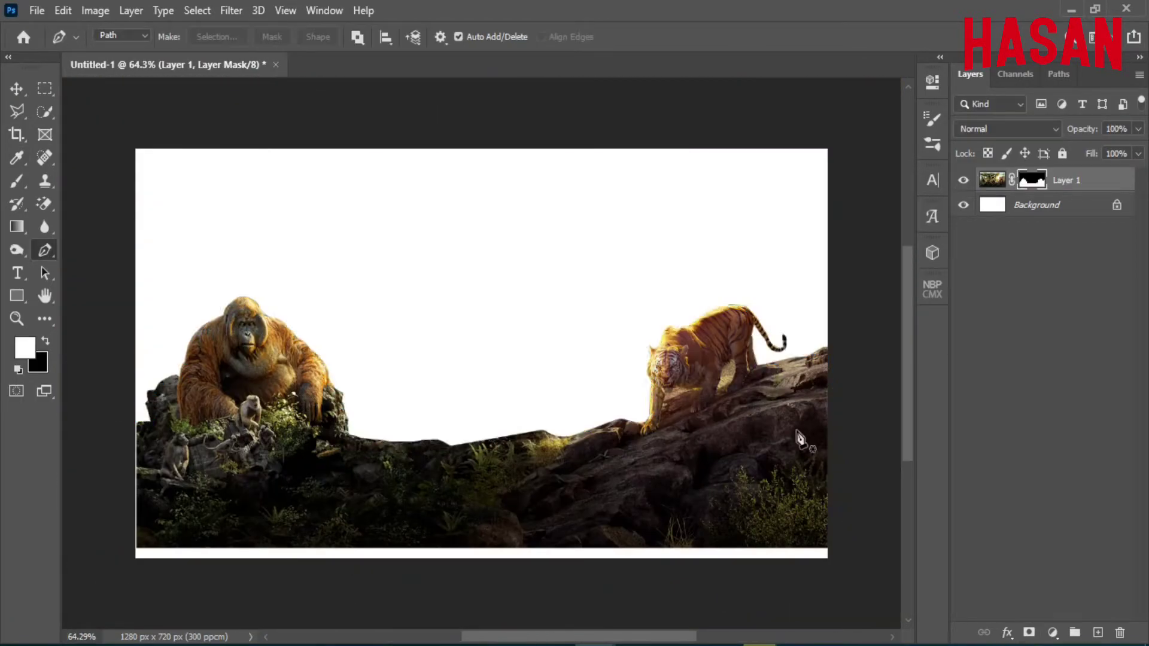
{"action": "key", "text": "ctrl+0"}
{"action": "key", "text": "v"}
{"action": "left_click", "coordinate": [1004, 183]}
- Move the masked jungle layer lower and widen it to 101.41% to span the canvas
{"action": "key", "text": "ctrl+t"}
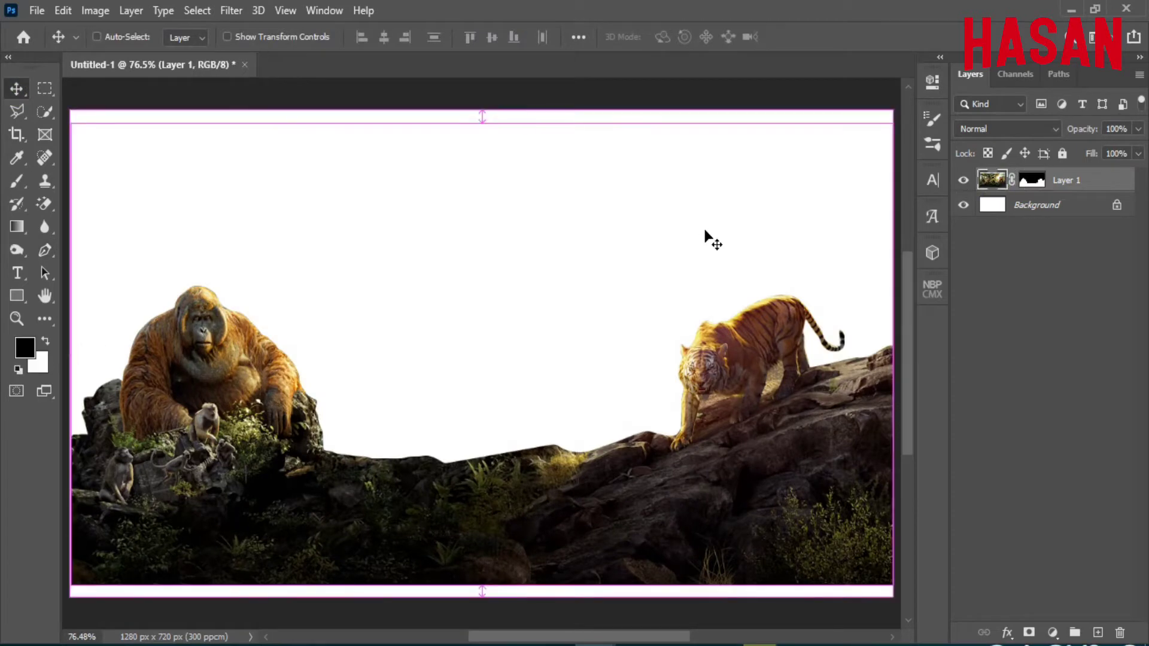
{"action": "key", "text": "ctrl+minus"}
{"action": "left_click_drag", "start_coordinate": [790, 354], "coordinate": [731, 354]}
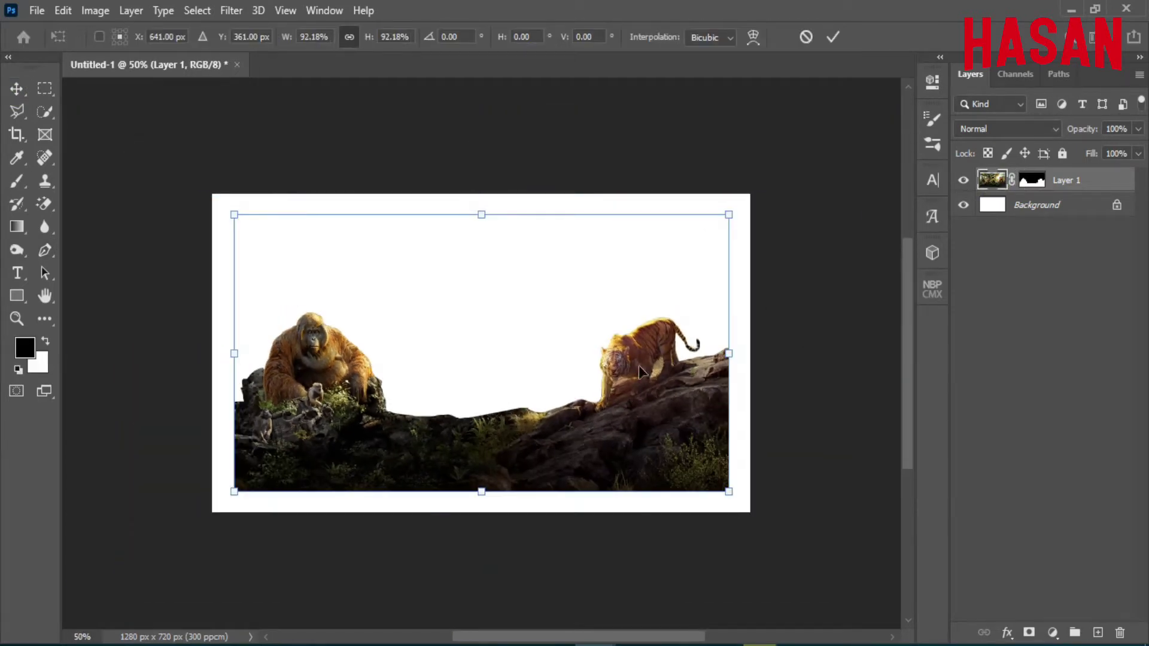
{"action": "key", "text": "ctrl+z"}
{"action": "left_click_drag", "start_coordinate": [596, 397], "coordinate": [597, 402]}
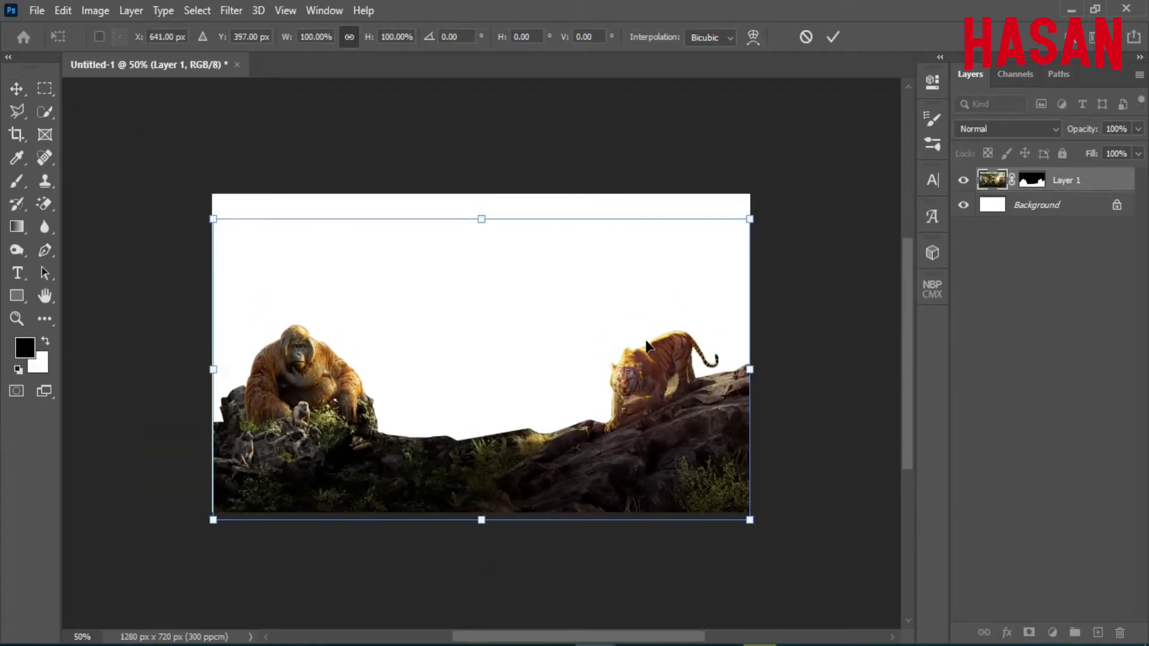
{"action": "left_click_drag", "start_coordinate": [206, 370], "coordinate": [199, 370]}
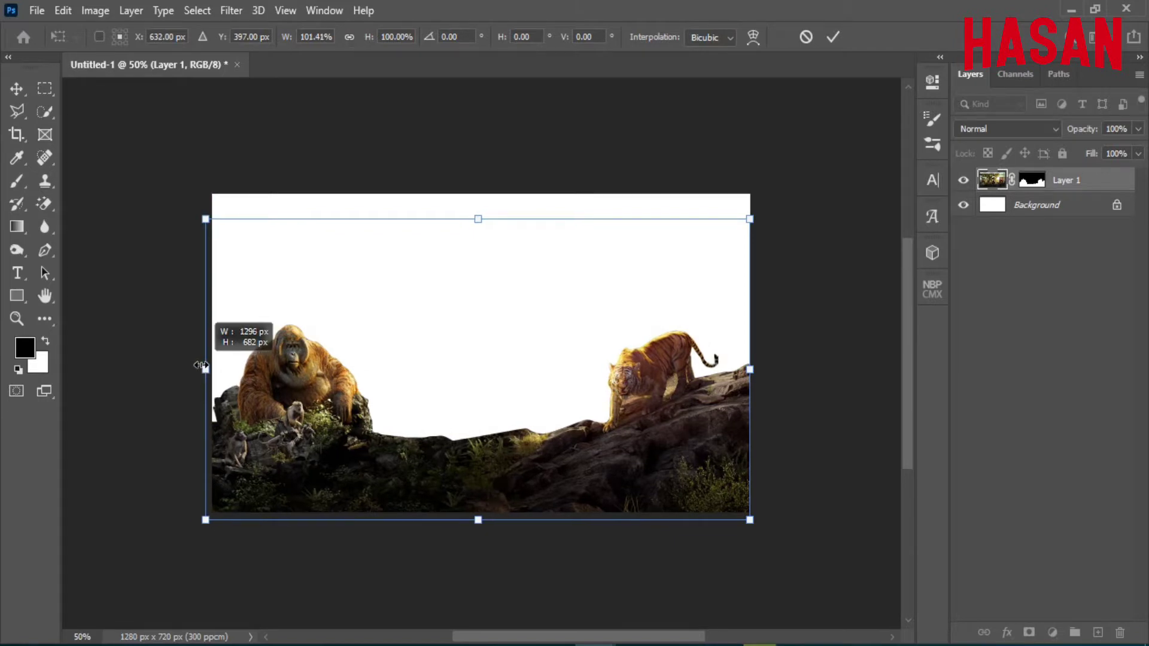
{"action": "left_click", "coordinate": [833, 37]}
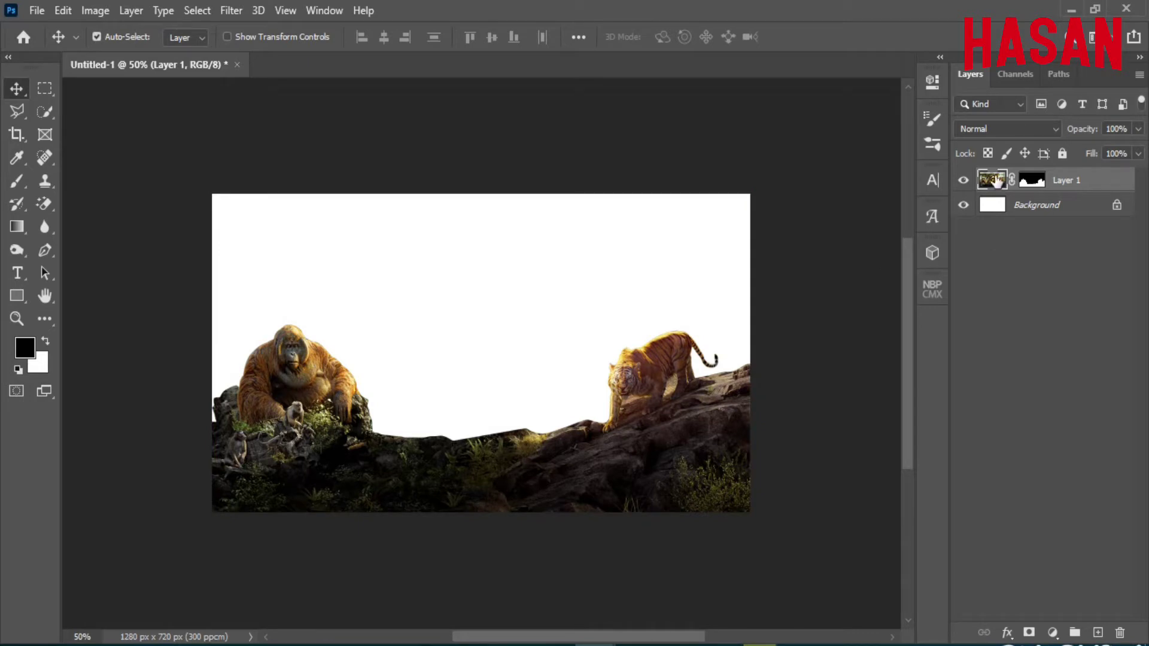
- Turn off Auto-Select, clear the layer selection and fit the view to screen
{"action": "key", "text": "ctrl"}
{"action": "left_click", "coordinate": [578, 377]}
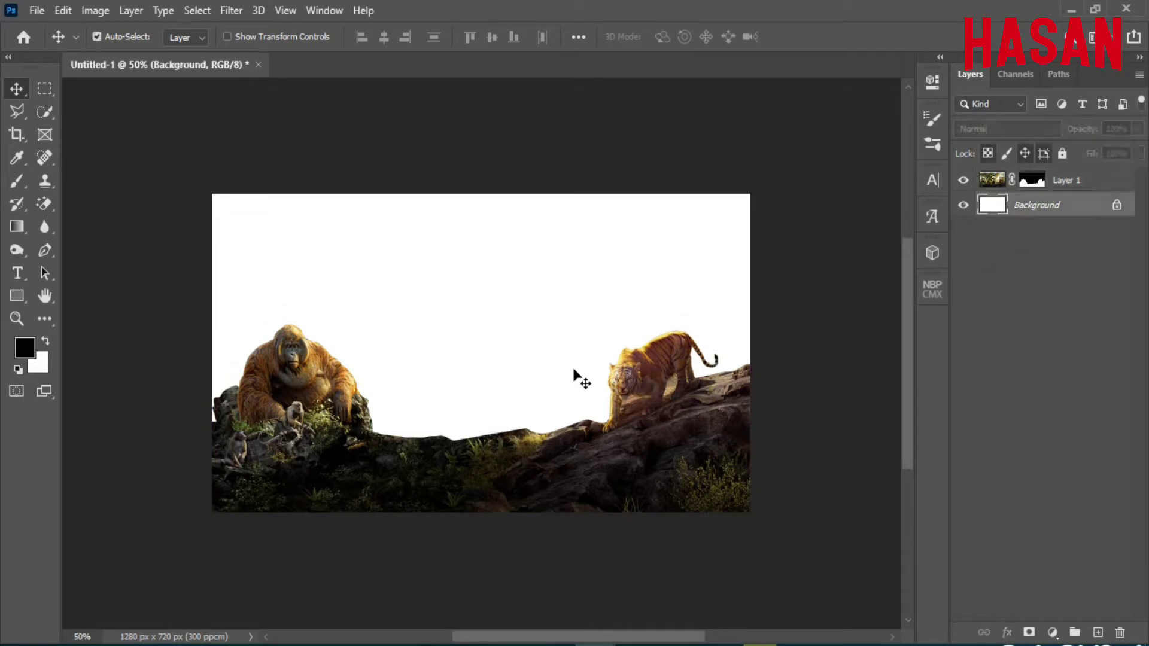
{"action": "left_click", "coordinate": [514, 419], "text": "ctrl"}
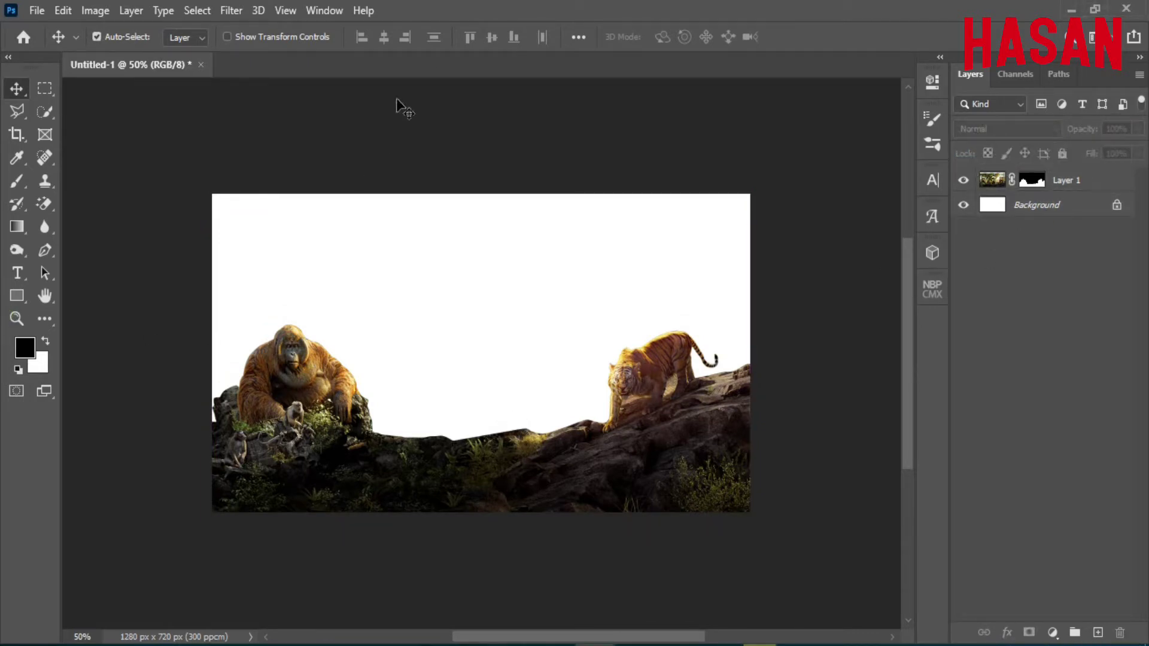
{"action": "left_click", "coordinate": [18, 319]}
{"action": "left_click", "coordinate": [505, 37]}
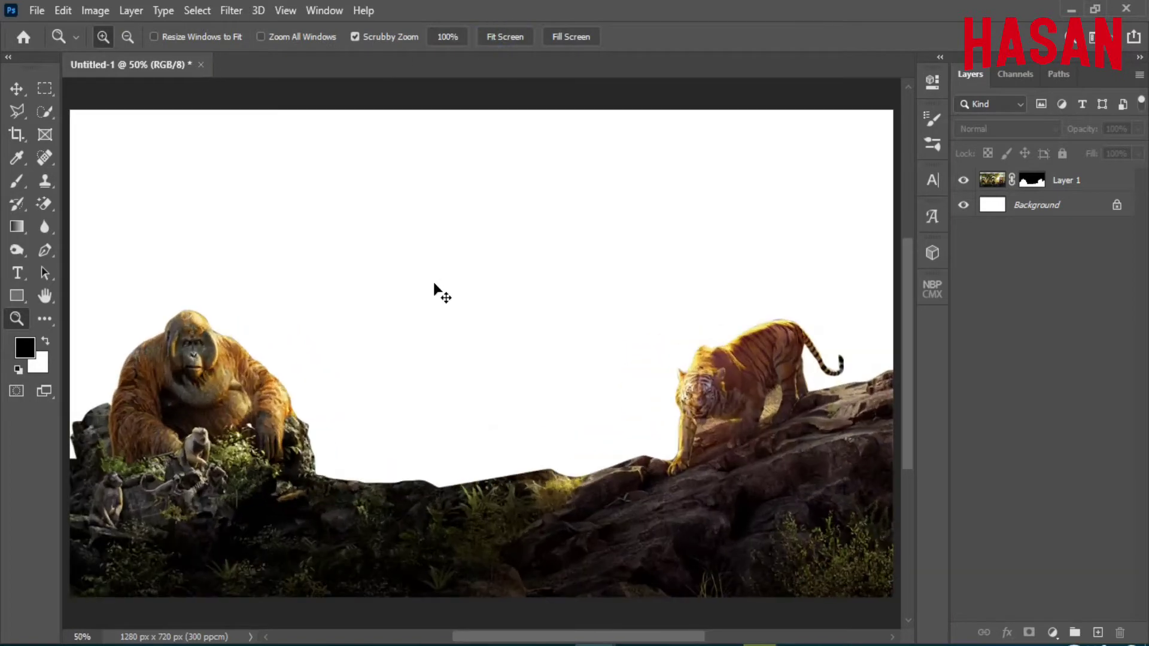
- Copy the open book image into the composite and scale it down to about 4.1%
{"action": "key", "text": "v"}
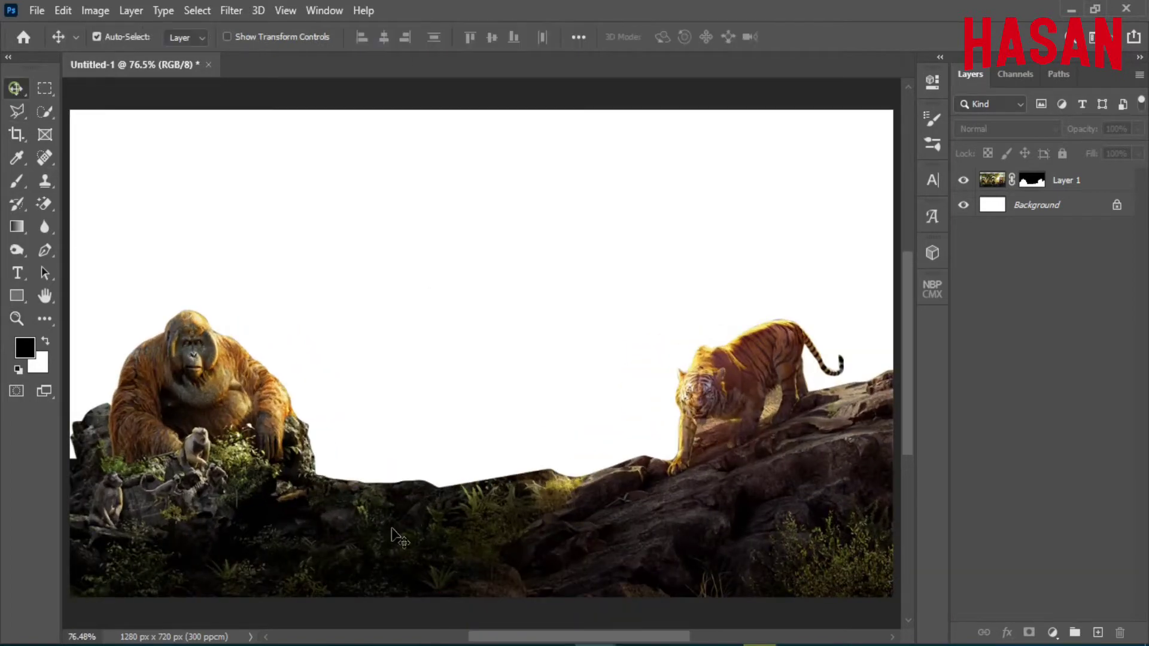
{"action": "left_click", "coordinate": [1115, 595]}
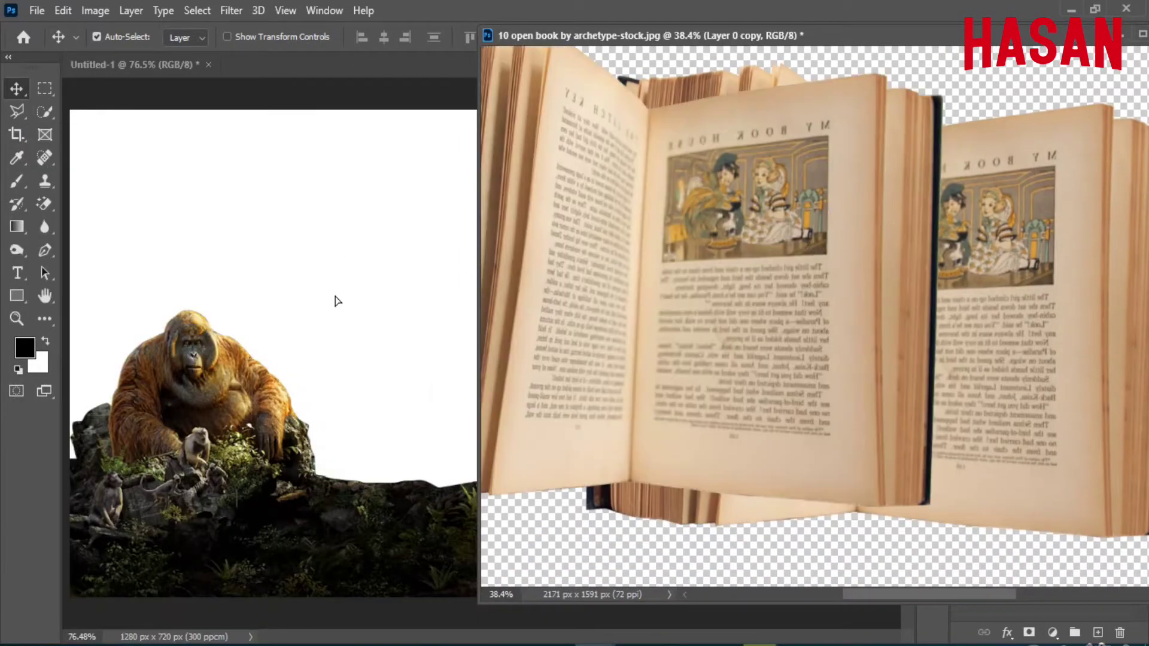
{"action": "left_click_drag", "start_coordinate": [550, 258], "coordinate": [275, 258]}
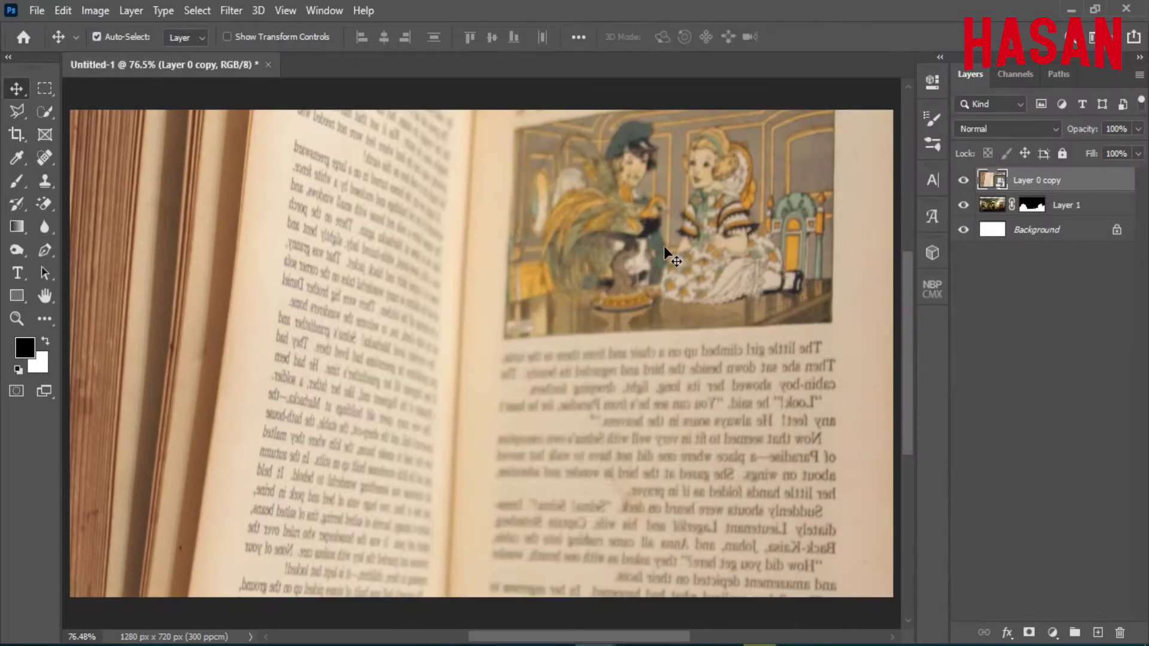
{"action": "key", "text": "ctrl+t"}
{"action": "key", "text": "ctrl+minus"}
{"action": "key", "text": "ctrl+minus"}
{"action": "key", "text": "ctrl+minus"}
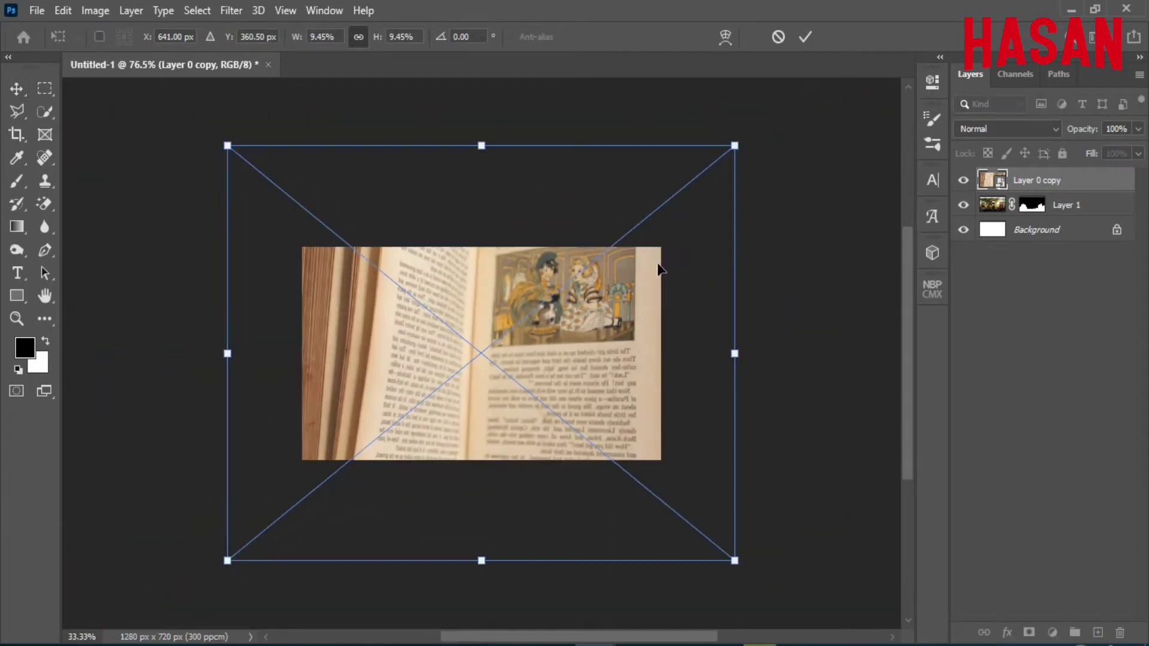
{"action": "left_click", "coordinate": [806, 36]}
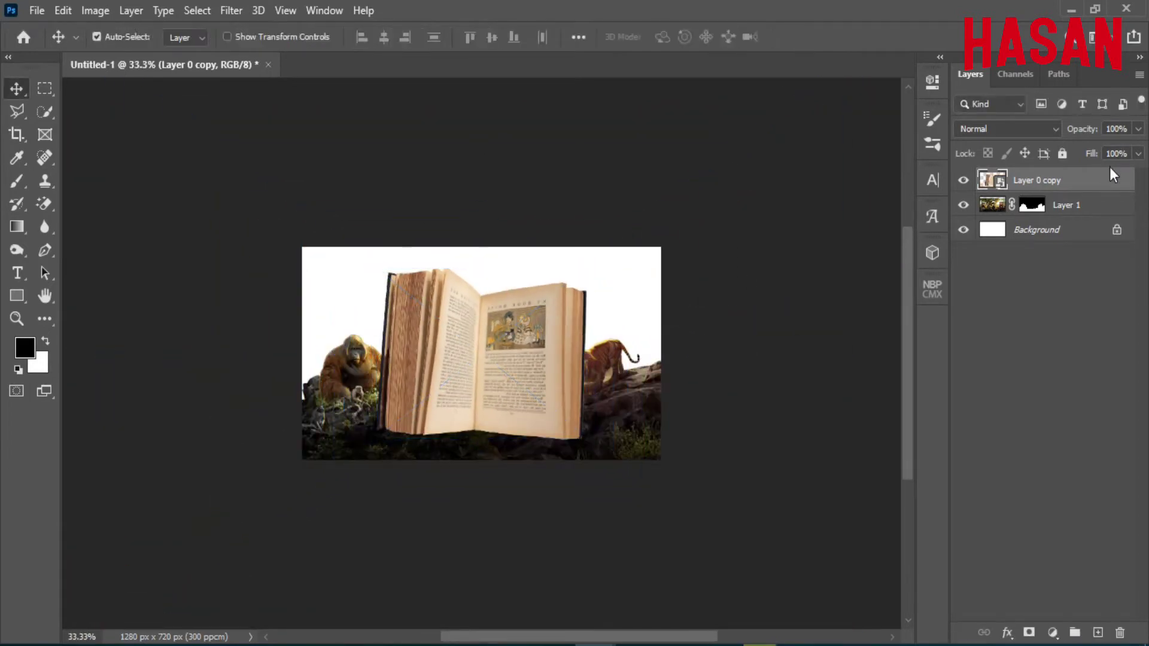
- Put the book layer beneath Layer 1, move it behind the rocks, widen it and tilt it -4.65°
{"action": "left_click_drag", "start_coordinate": [1109, 180], "coordinate": [1110, 216]}
{"action": "key", "text": "ctrl+0"}
{"action": "key", "text": "ctrl+t"}
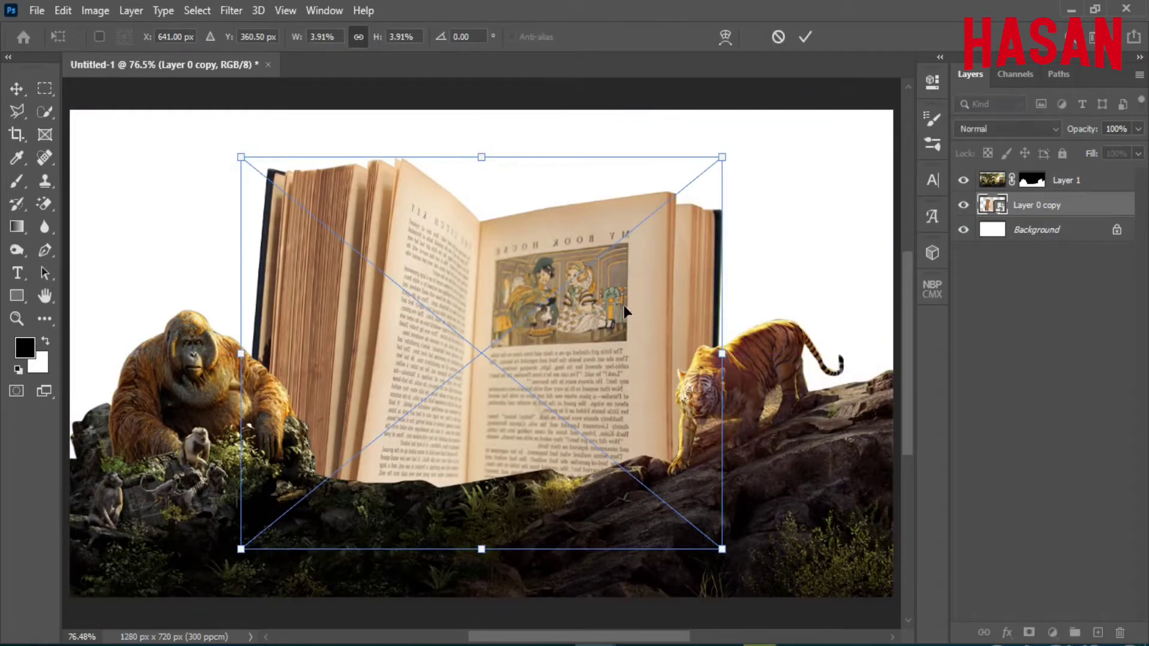
{"action": "left_click_drag", "start_coordinate": [624, 306], "coordinate": [600, 311]}
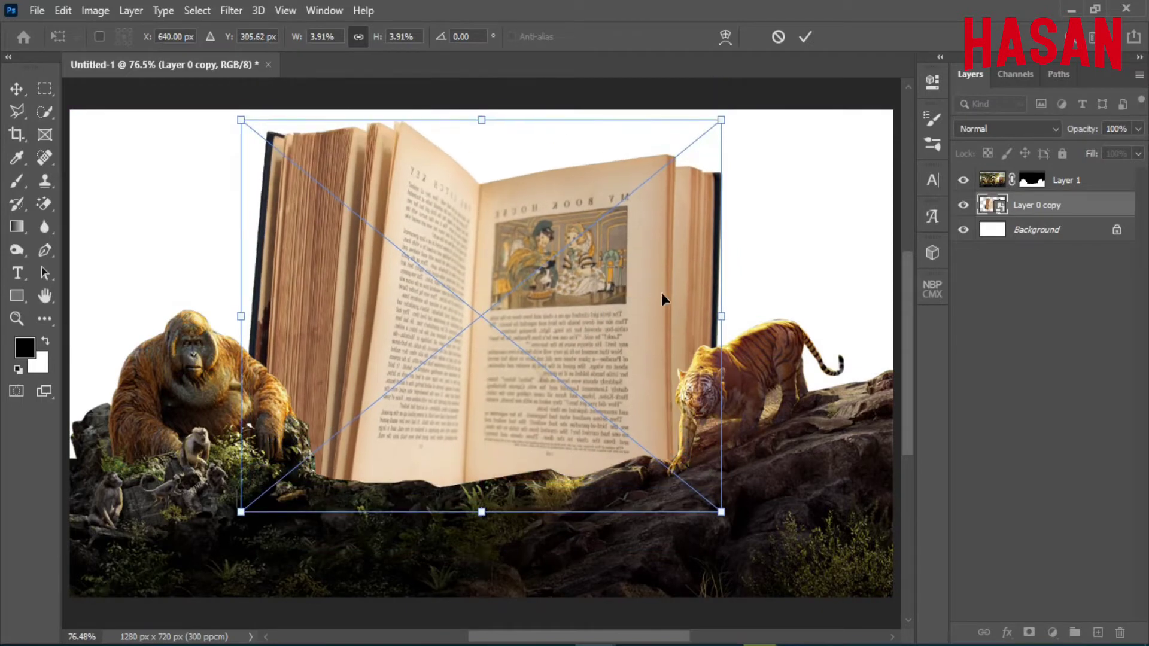
{"action": "left_click_drag", "start_coordinate": [729, 316], "coordinate": [737, 316]}
{"action": "left_click_drag", "start_coordinate": [782, 244], "coordinate": [782, 223]}
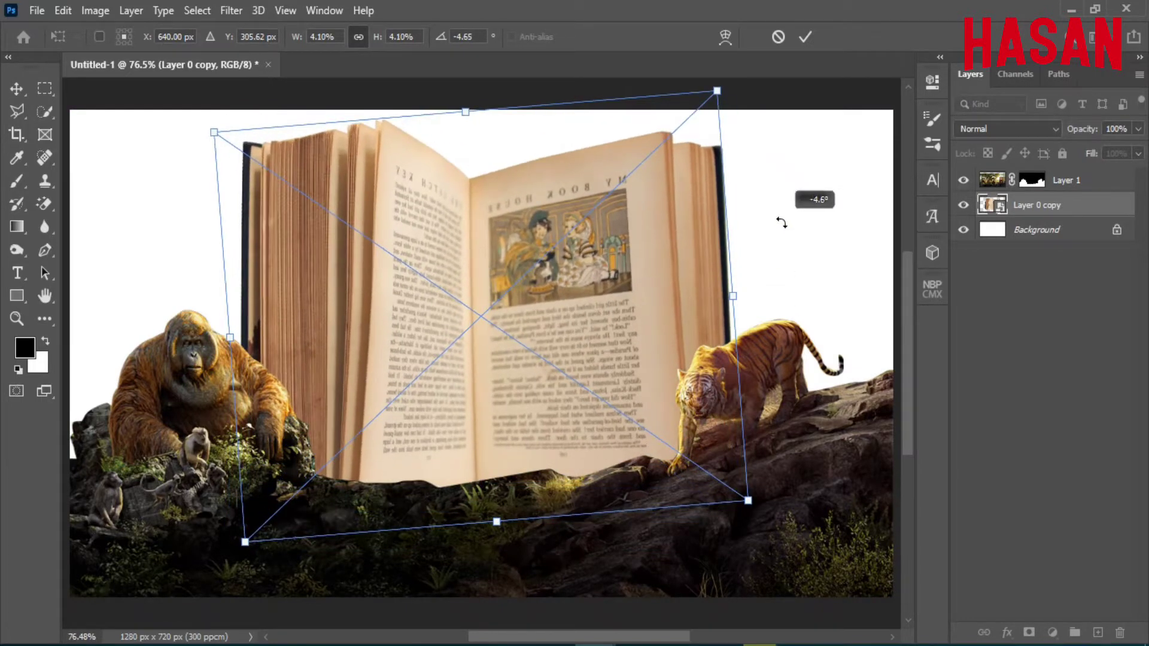
{"action": "left_click", "coordinate": [778, 37]}
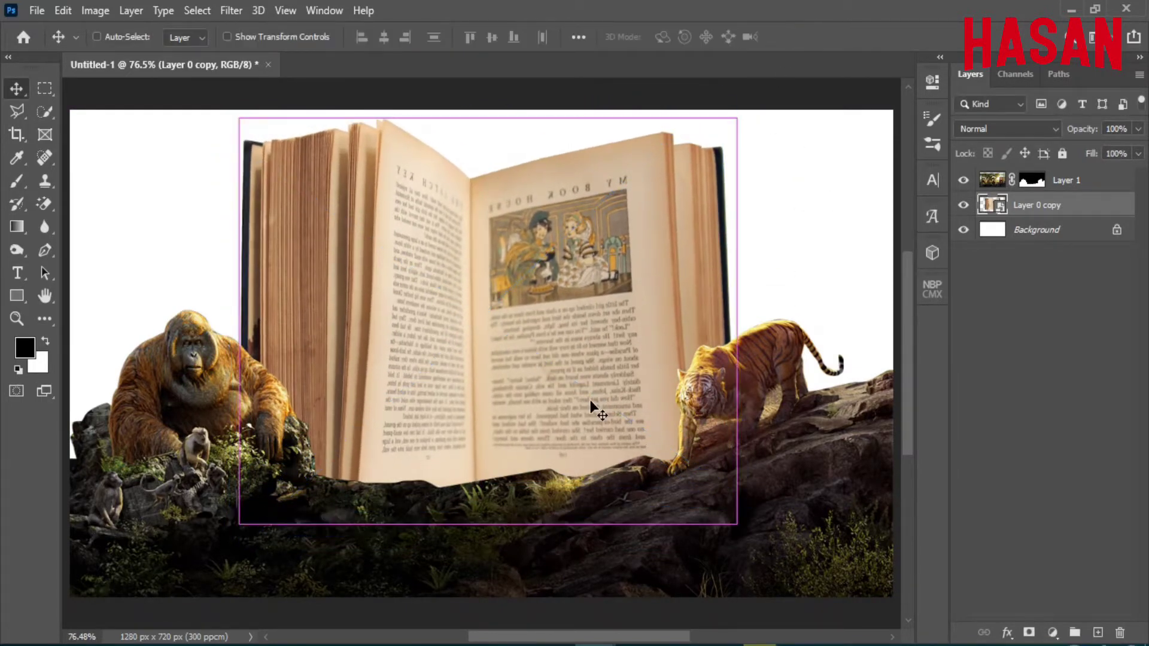
- Duplicate Layer 1 and invert the copy's mask to reveal the full jungle scene
{"action": "left_click", "coordinate": [1069, 181]}
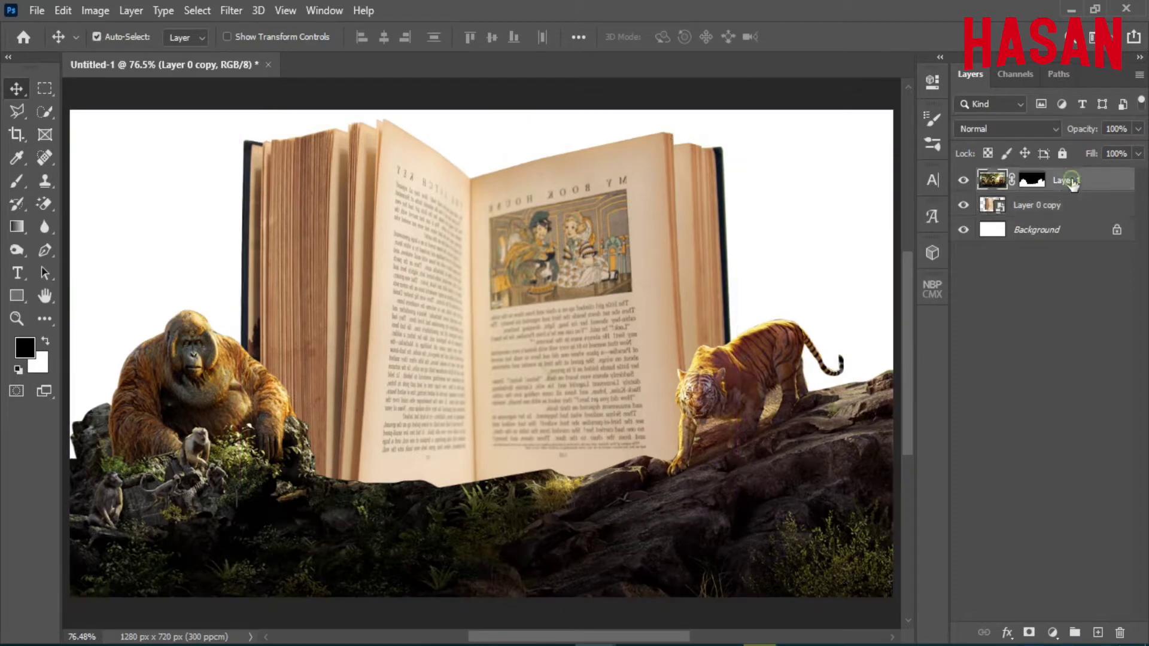
{"action": "right_click", "coordinate": [1073, 184]}
{"action": "left_click", "coordinate": [862, 105]}
{"action": "key", "text": "Return"}
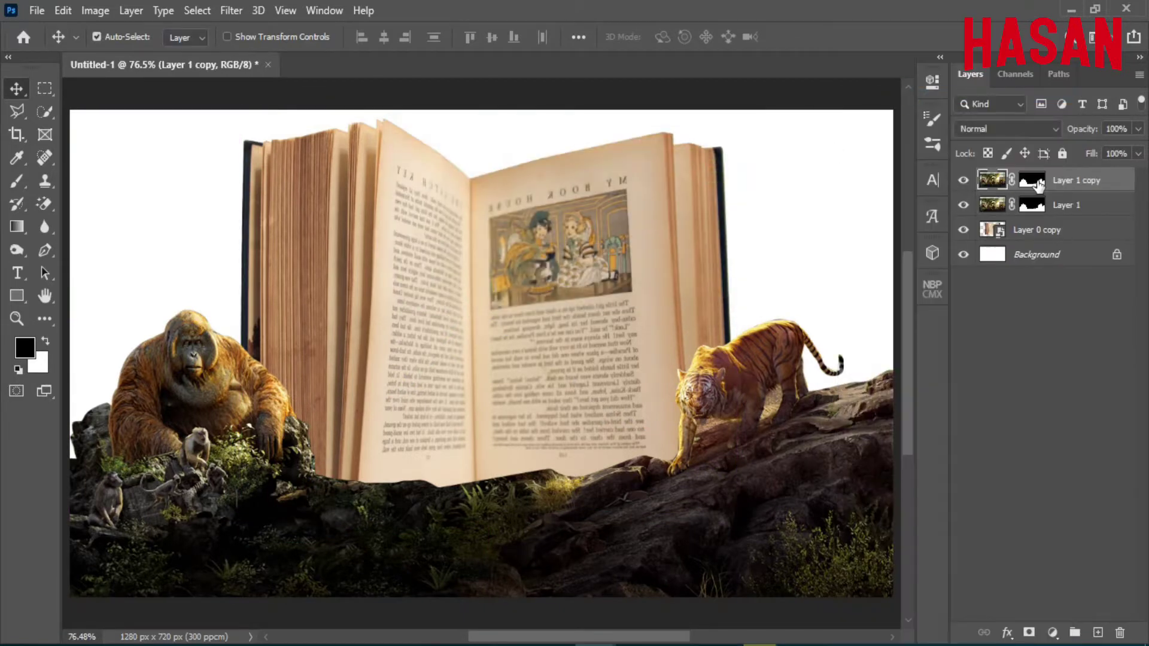
{"action": "double_click", "coordinate": [1032, 181]}
{"action": "left_click", "coordinate": [839, 339]}
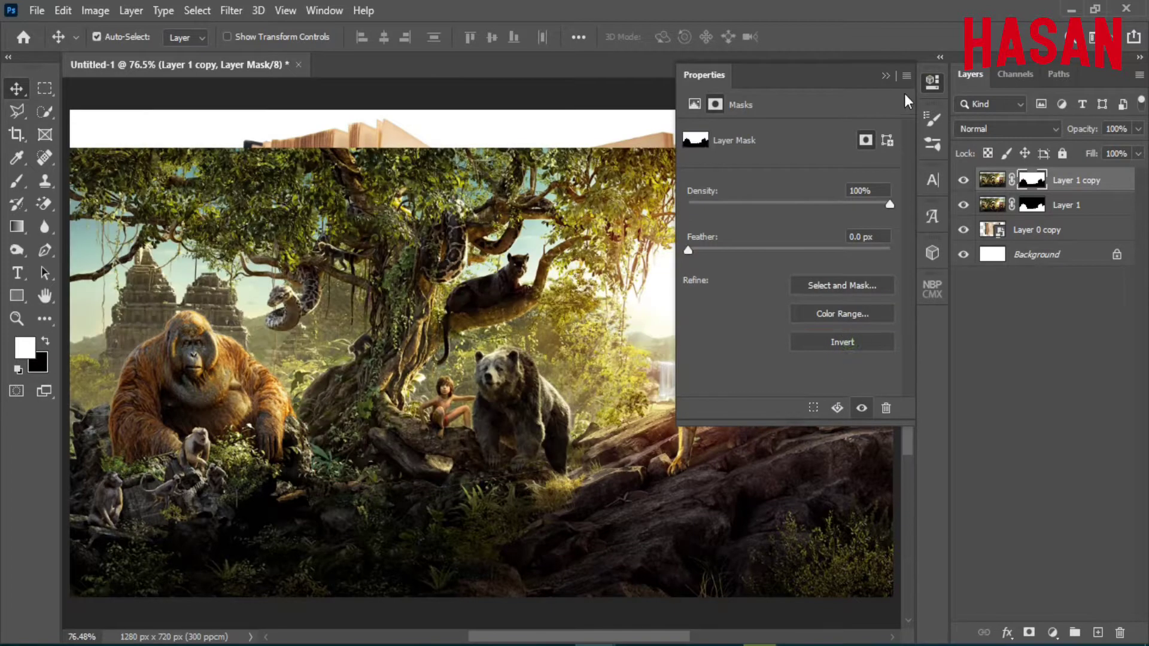
{"action": "left_click", "coordinate": [933, 82]}
- Move Layer 1 copy below the book layer and stretch it taller as a backdrop
{"action": "left_click_drag", "start_coordinate": [1077, 181], "coordinate": [1077, 242]}
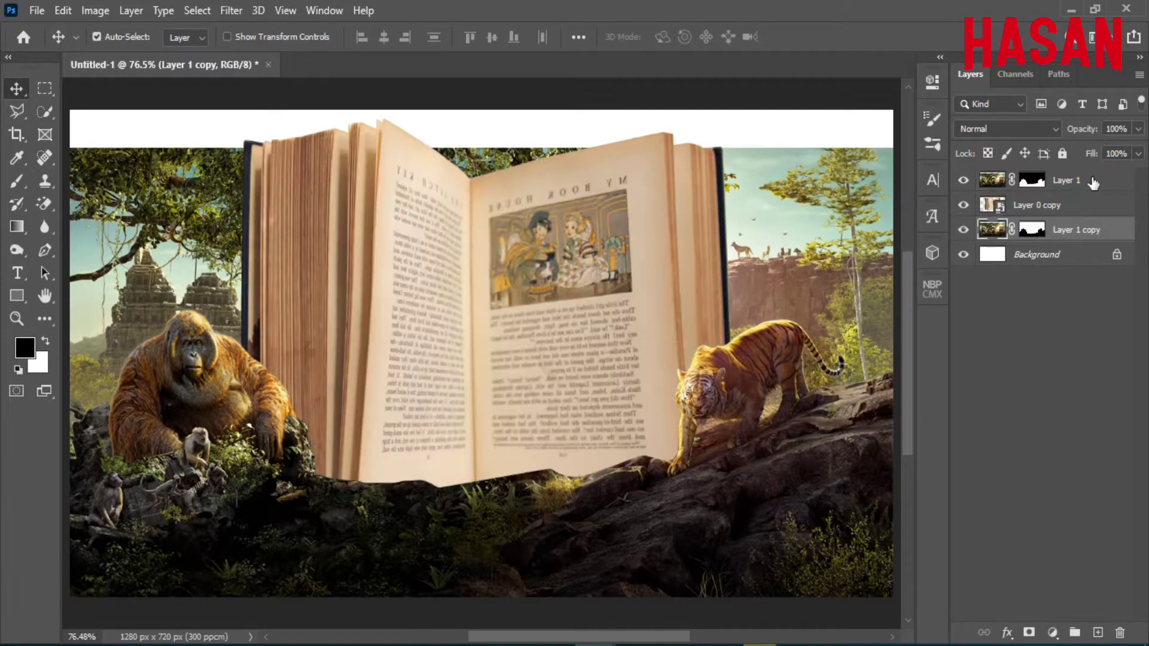
{"action": "mouse_move", "coordinate": [798, 194]}
{"action": "left_mouse_down"}
{"action": "mouse_move", "coordinate": [798, 156]}
{"action": "mouse_move", "coordinate": [799, 195]}
{"action": "left_mouse_up"}
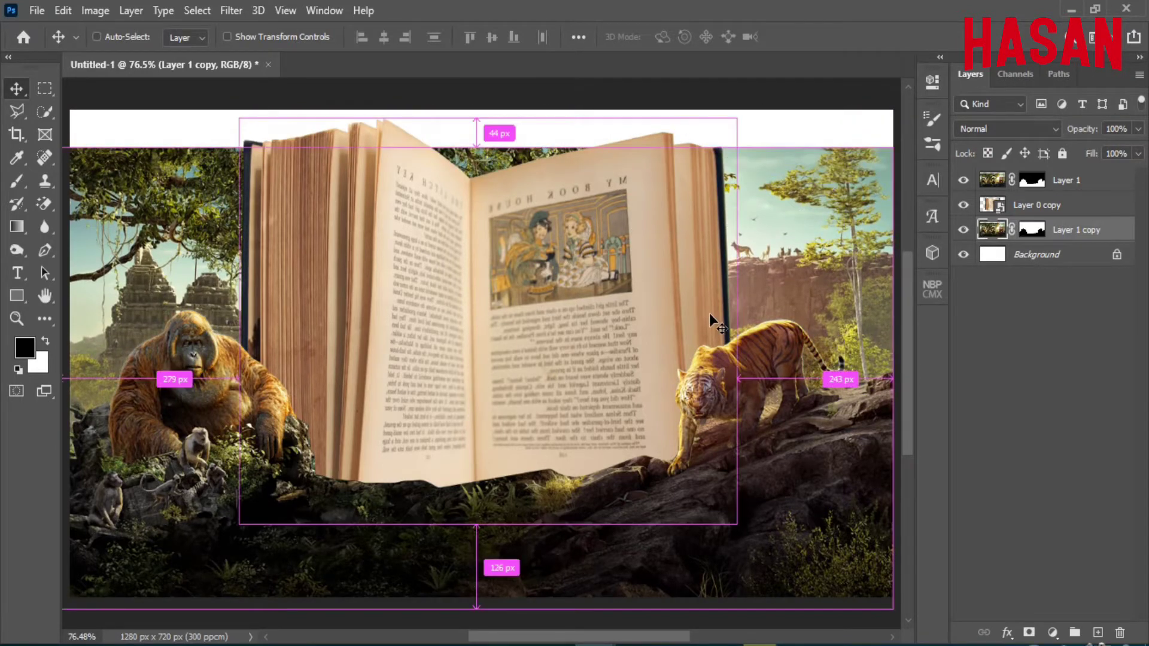
{"action": "key", "text": "ctrl+t"}
{"action": "key", "text": "ctrl+minus"}
{"action": "left_click_drag", "start_coordinate": [477, 174], "coordinate": [479, 138]}
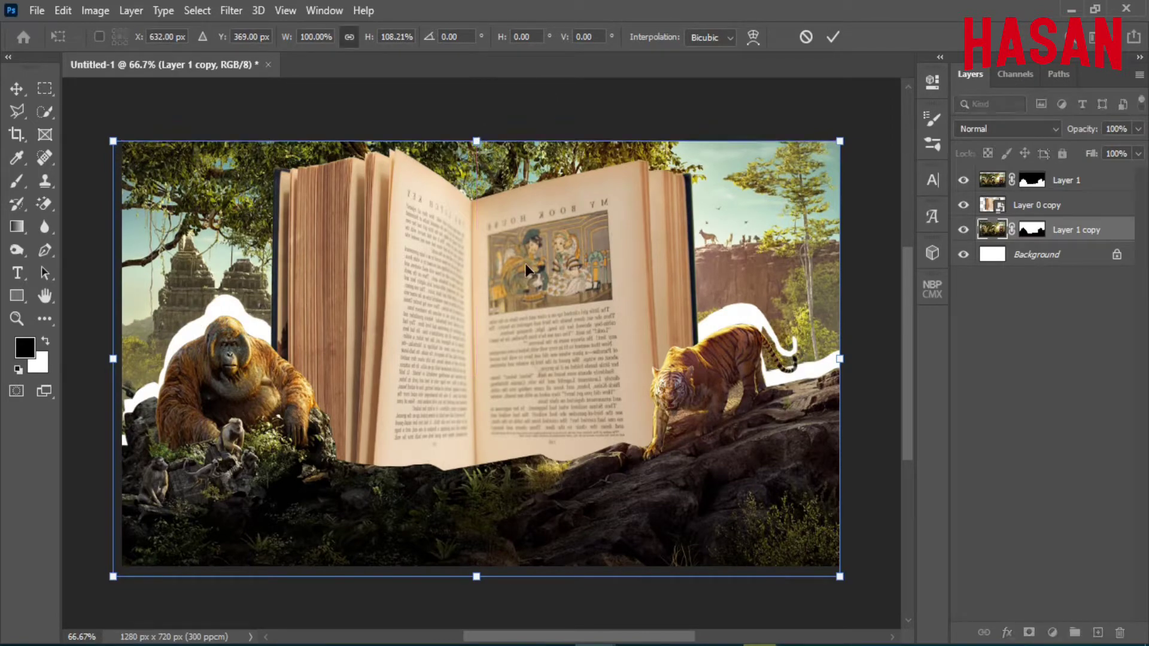
{"action": "left_click_drag", "start_coordinate": [483, 569], "coordinate": [479, 616]}
{"action": "scroll", "coordinate": [563, 442], "scroll_direction": "down", "scroll_amount": 5}
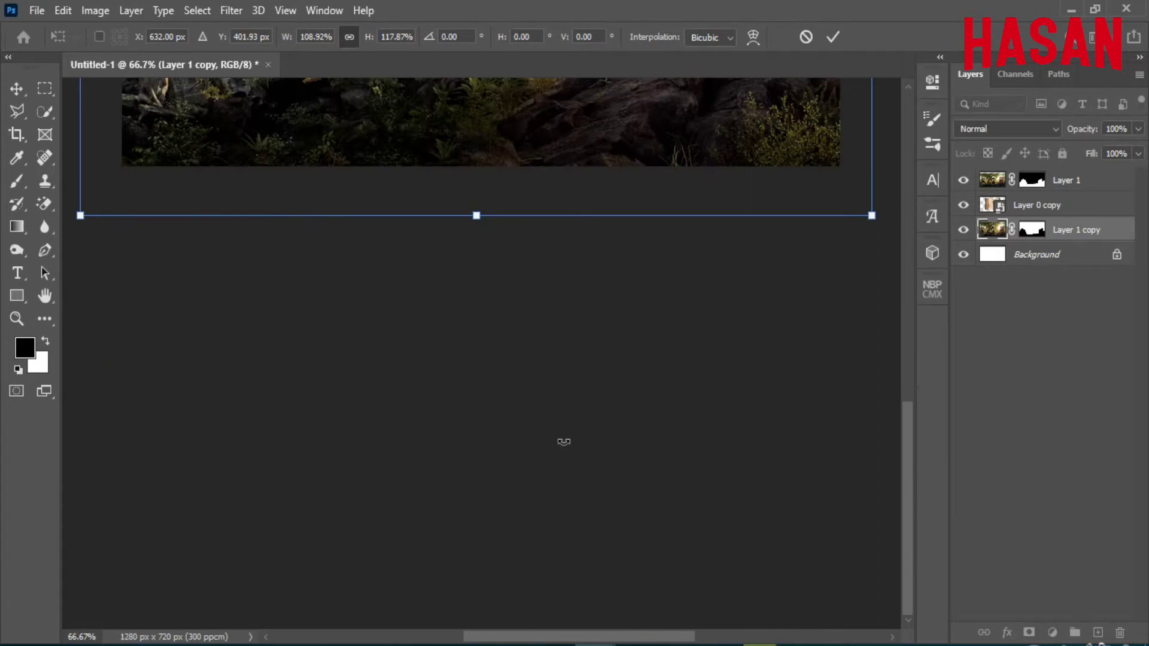
{"action": "scroll", "coordinate": [608, 444], "scroll_direction": "up", "scroll_amount": 5}
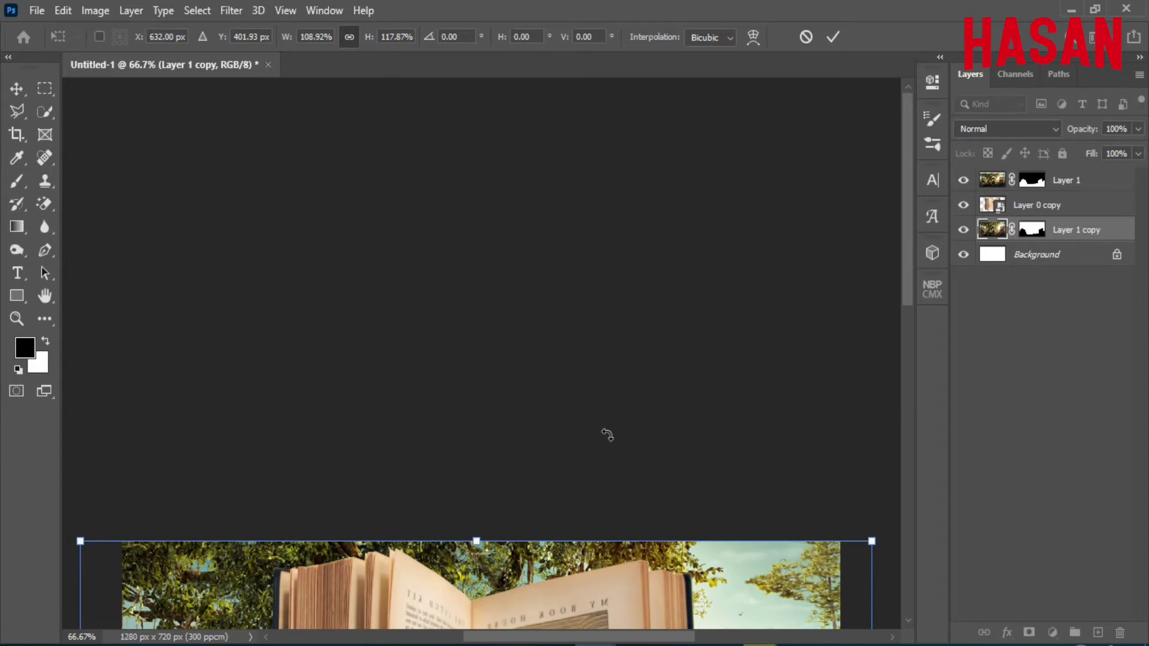
{"action": "scroll", "coordinate": [675, 311], "scroll_direction": "down", "scroll_amount": 5}
{"action": "left_click", "coordinate": [837, 41]}
{"action": "scroll", "coordinate": [579, 411], "scroll_direction": "up", "scroll_amount": 5}
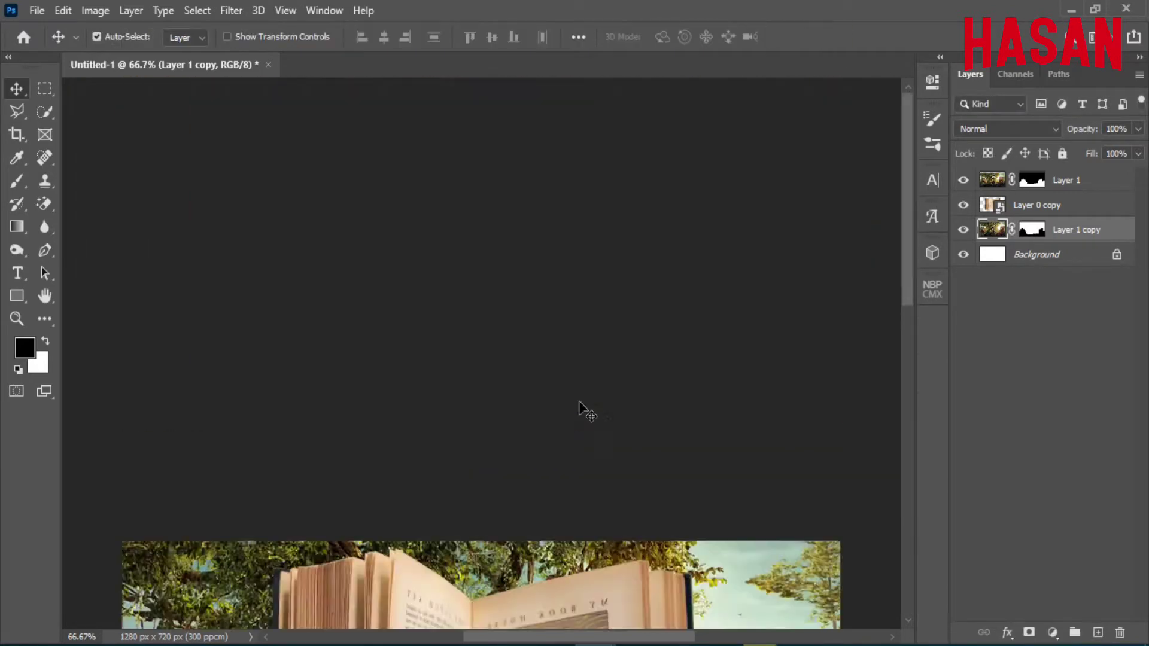
{"action": "scroll", "coordinate": [580, 411], "scroll_direction": "down", "scroll_amount": 2}
{"action": "key", "text": "z"}
{"action": "scroll", "coordinate": [481, 295], "scroll_direction": "up", "scroll_amount": 2}
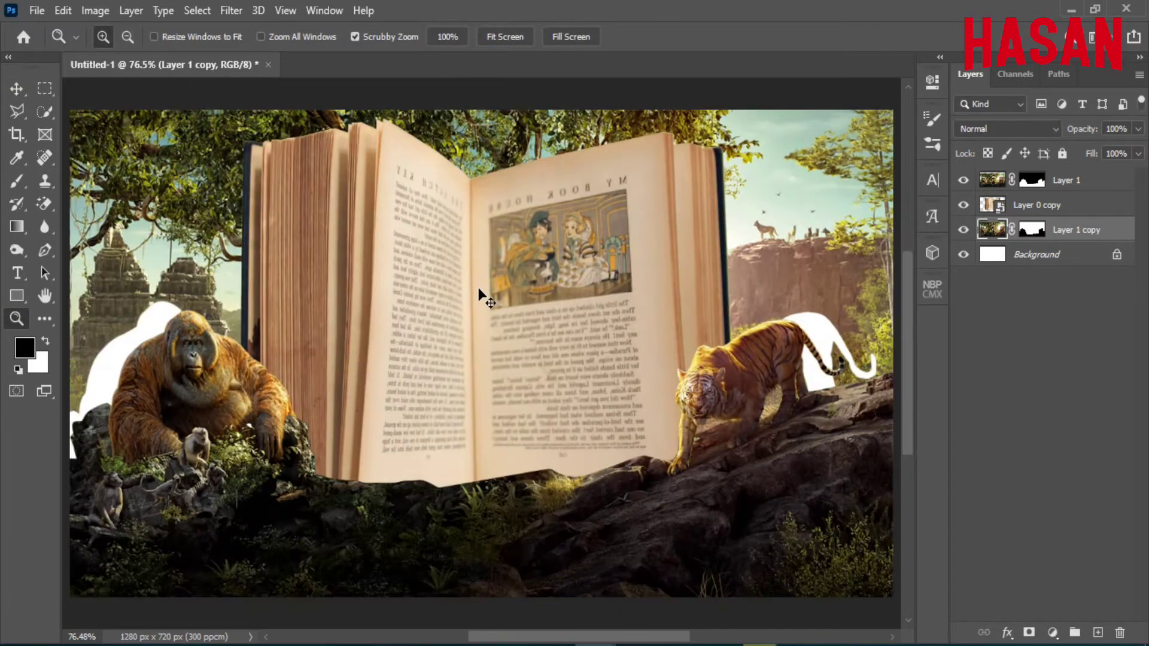
- Stretch the jungle backdrop to 106.97% height and nudge it left and down
{"action": "left_click", "coordinate": [571, 328], "text": "ctrl"}
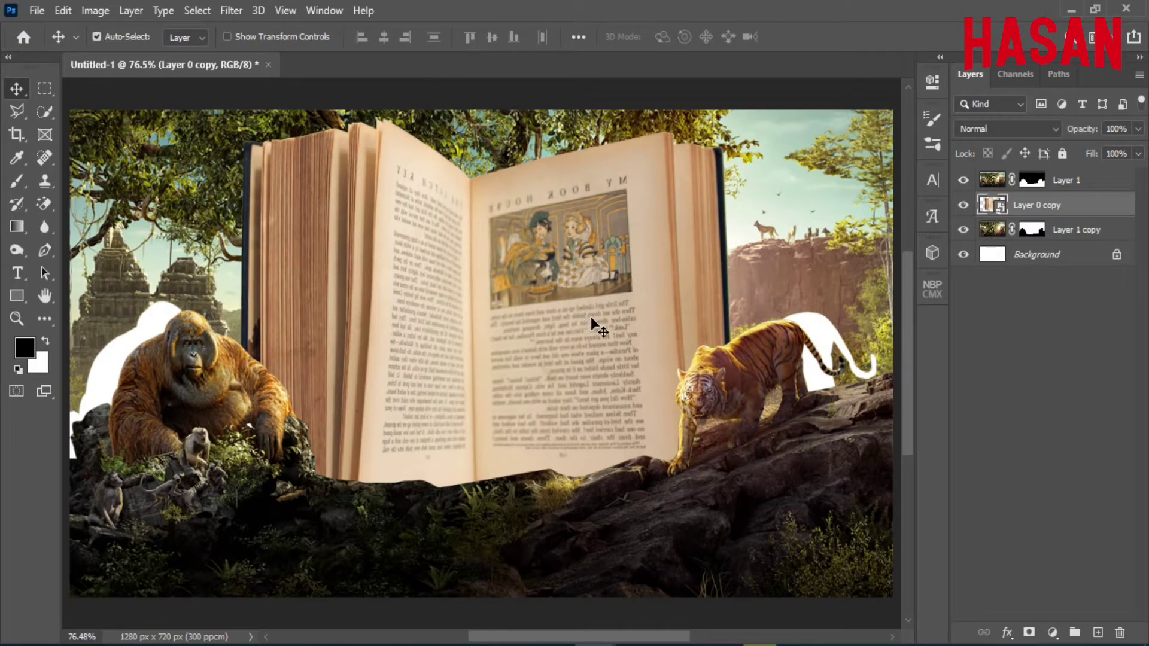
{"action": "left_click", "coordinate": [993, 234]}
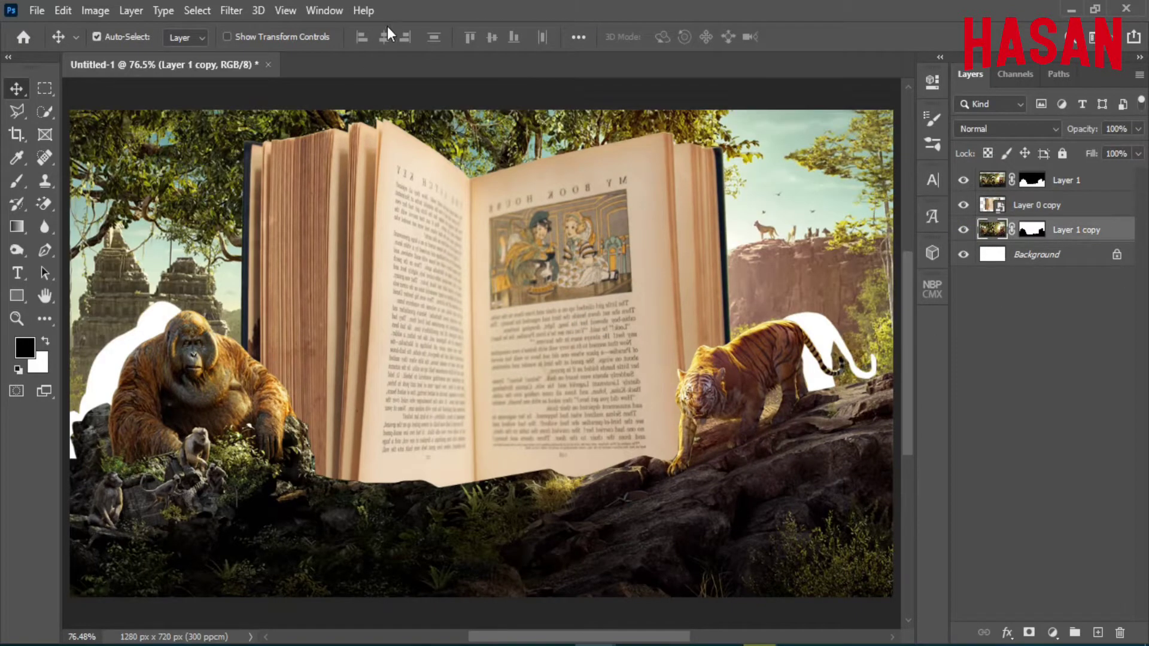
{"action": "key", "text": "ctrl+t"}
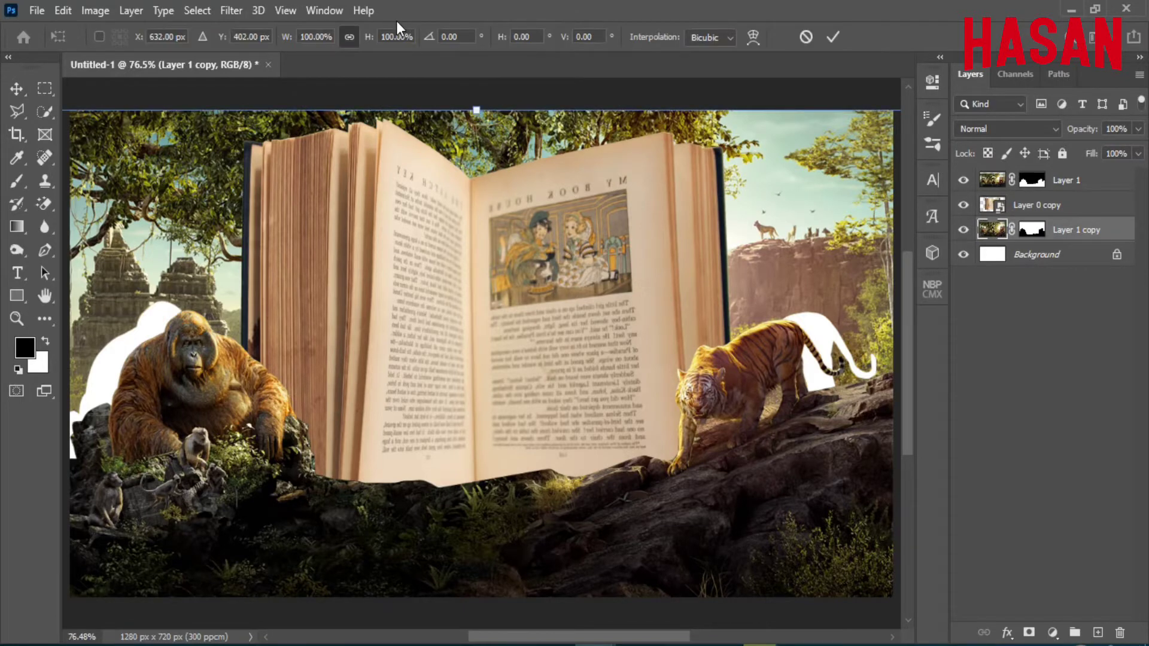
{"action": "key", "text": "ctrl+0"}
{"action": "left_click_drag", "start_coordinate": [478, 195], "coordinate": [479, 178]}
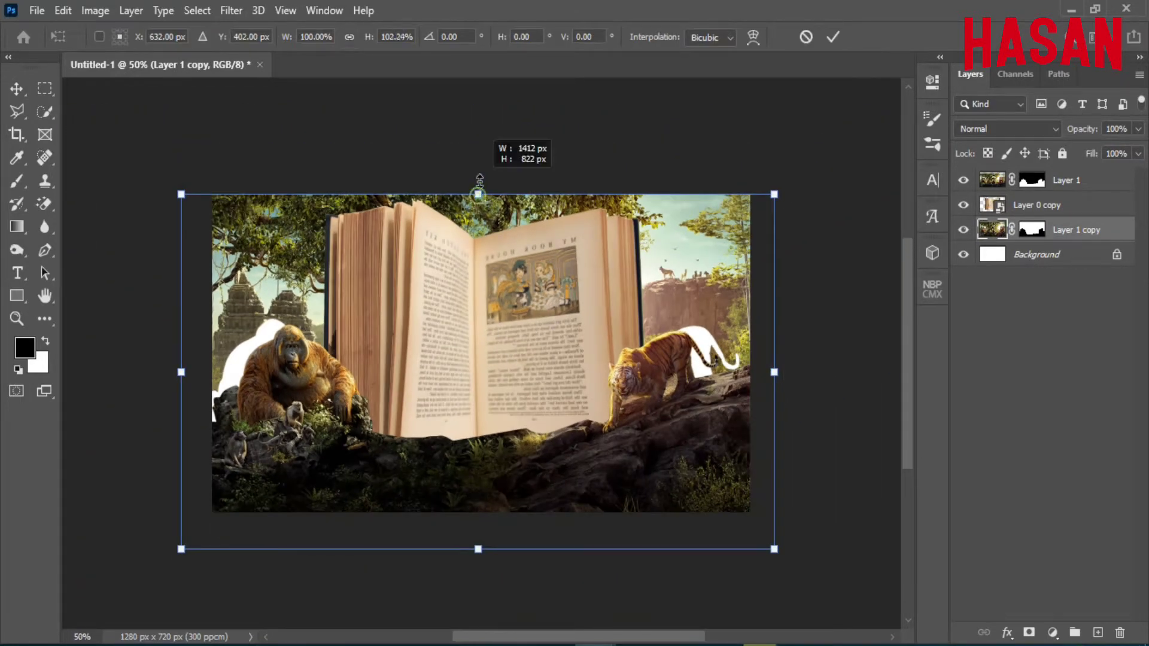
{"action": "mouse_move", "coordinate": [501, 254]}
{"action": "left_mouse_down"}
{"action": "mouse_move", "coordinate": [485, 268]}
{"action": "mouse_move", "coordinate": [521, 271]}
{"action": "left_mouse_up"}
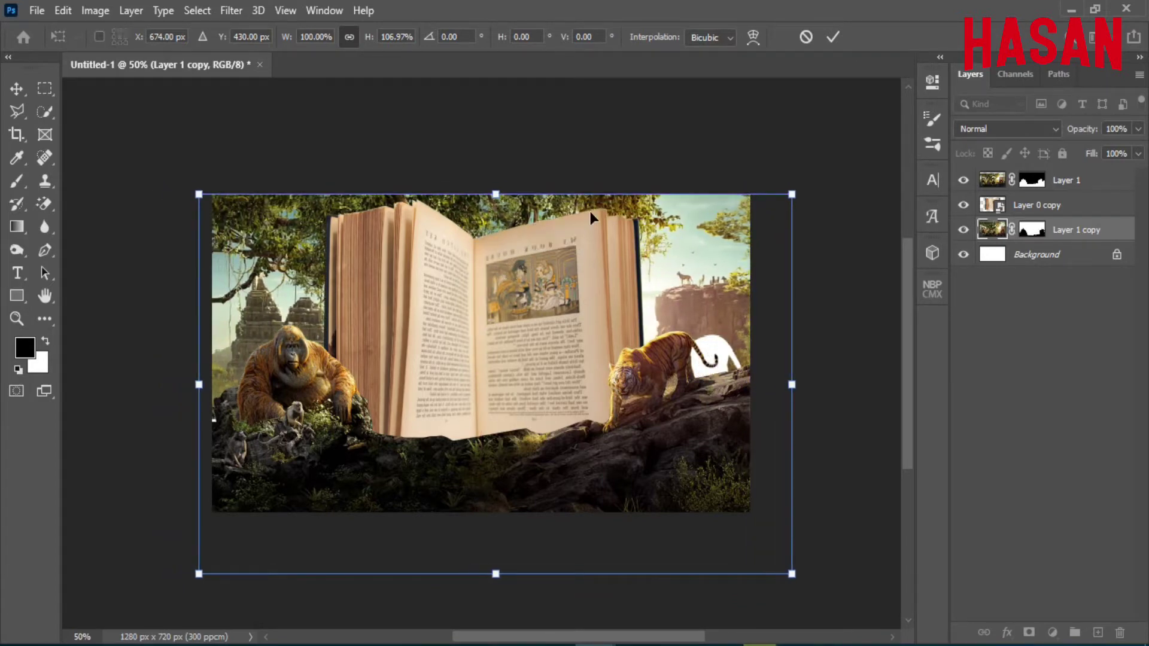
{"action": "left_click", "coordinate": [833, 37]}
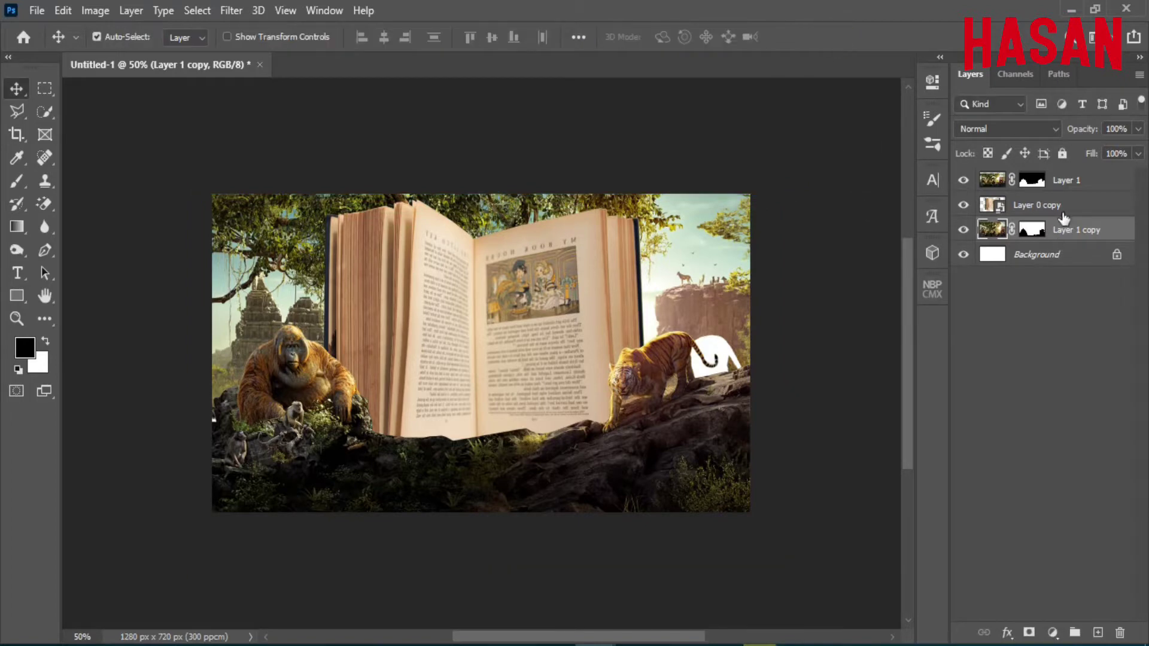
{"action": "left_click", "coordinate": [1032, 180]}
- Paint out the white patch beside the tiger's tail on Layer 1's mask at 100% flow
{"action": "key", "text": "b"}
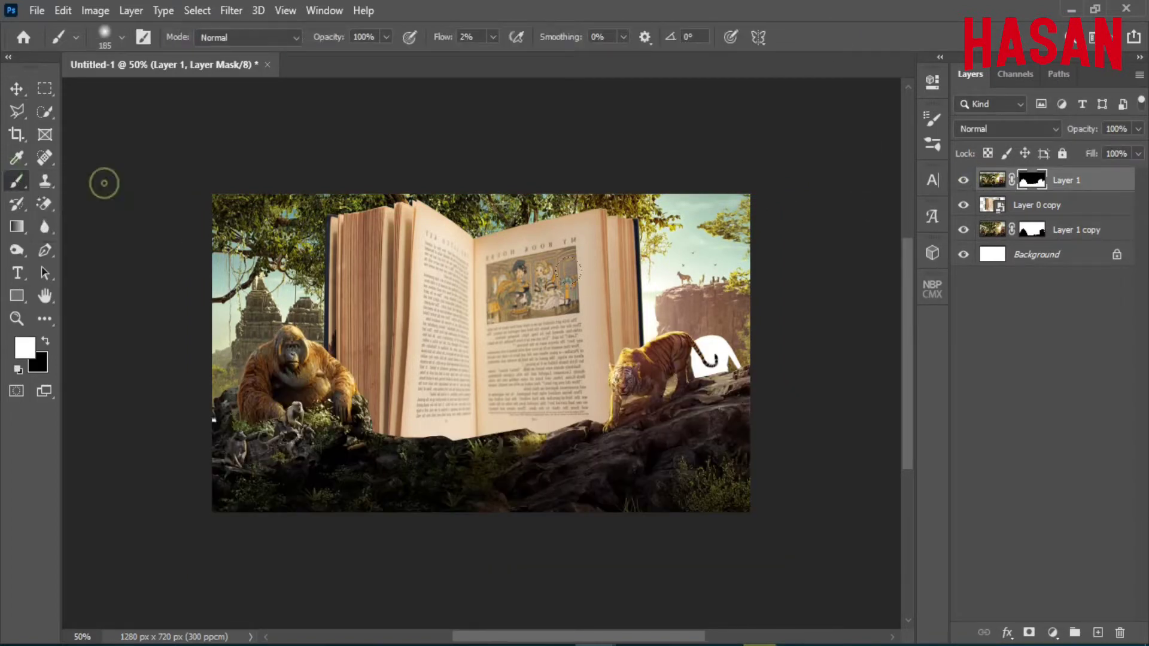
{"action": "double_click", "coordinate": [470, 36]}
{"action": "type", "text": "100"}
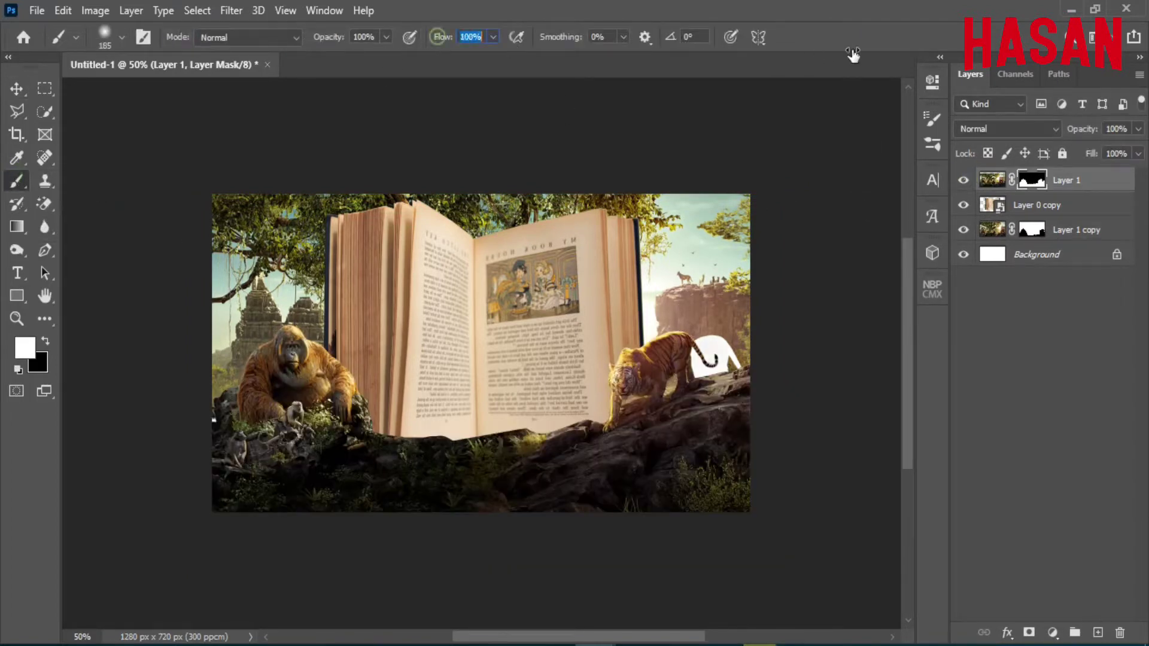
{"action": "left_click_drag", "start_coordinate": [700, 347], "coordinate": [733, 366]}
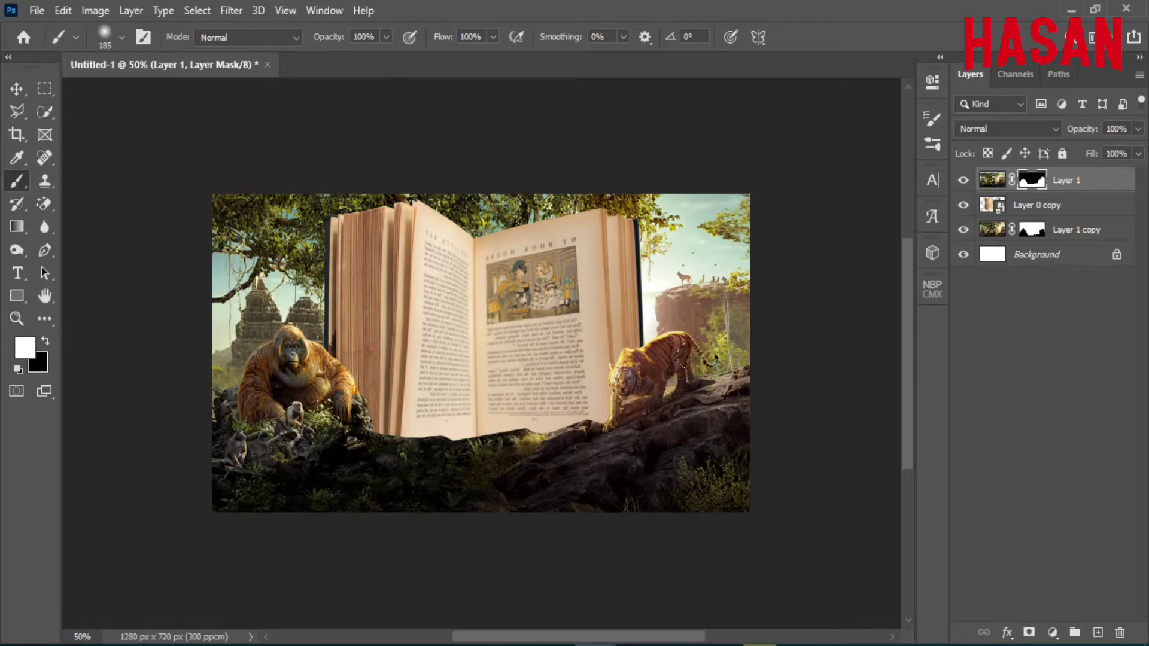
- Brush the book's bottom edge on the mask at low flow to blend it into the rocks
{"action": "left_click", "coordinate": [8, 87]}
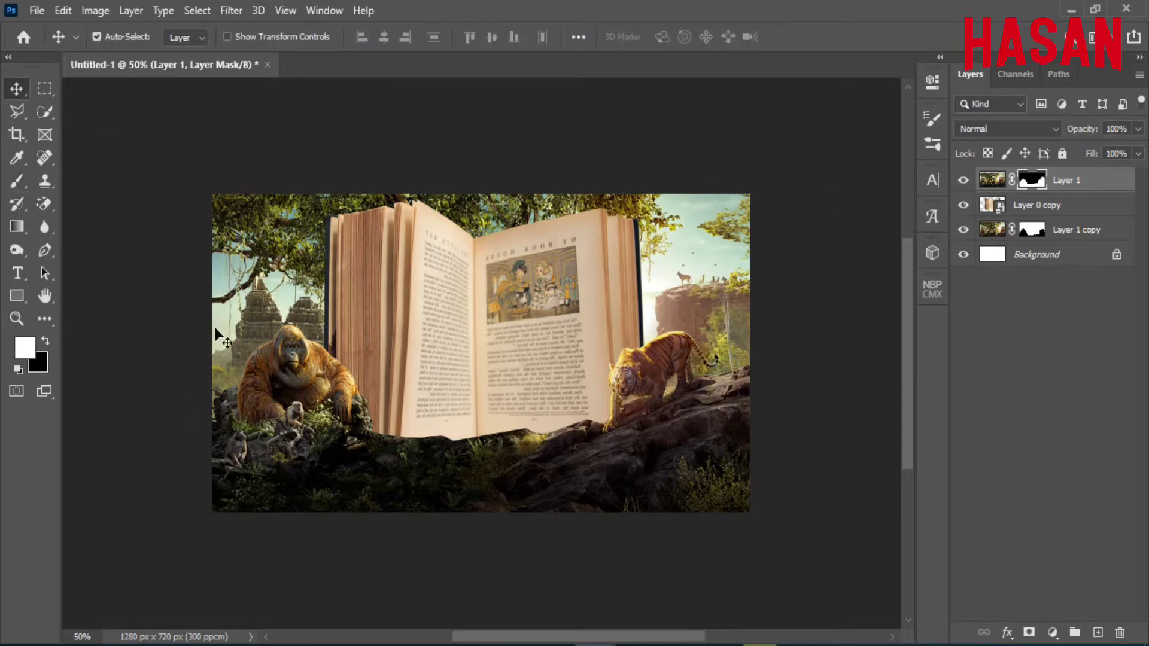
{"action": "left_click", "coordinate": [16, 226]}
{"action": "left_click", "coordinate": [22, 176]}
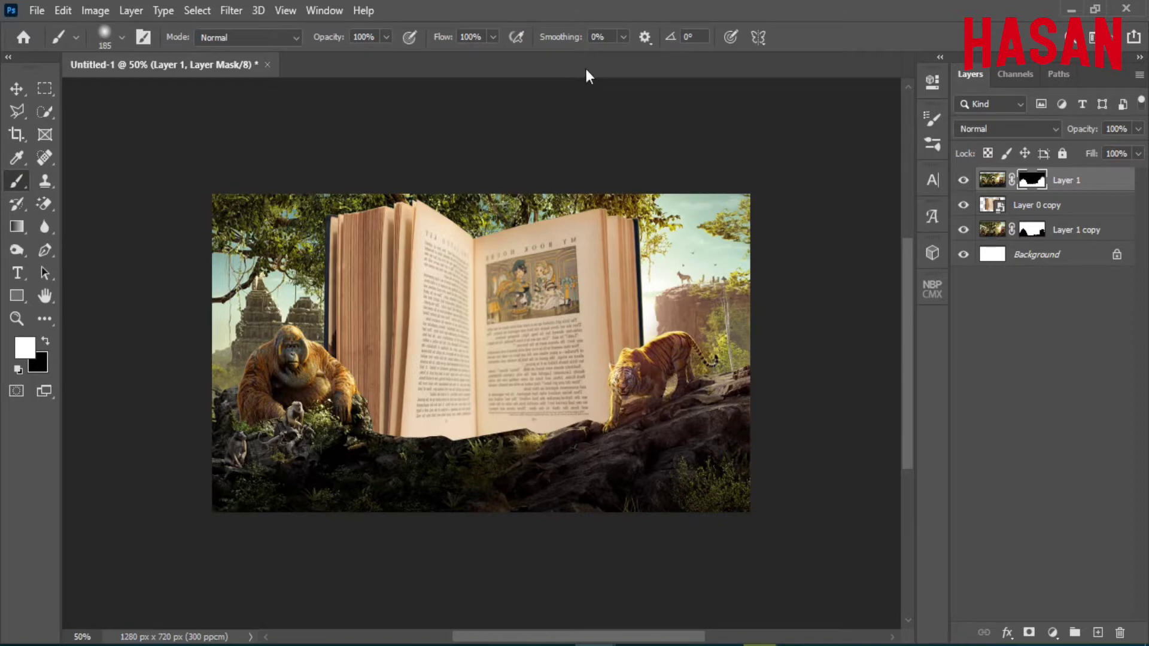
{"action": "mouse_move", "coordinate": [404, 437]}
{"action": "left_mouse_down"}
{"action": "mouse_move", "coordinate": [605, 419]}
{"action": "mouse_move", "coordinate": [622, 436]}
{"action": "left_mouse_up"}
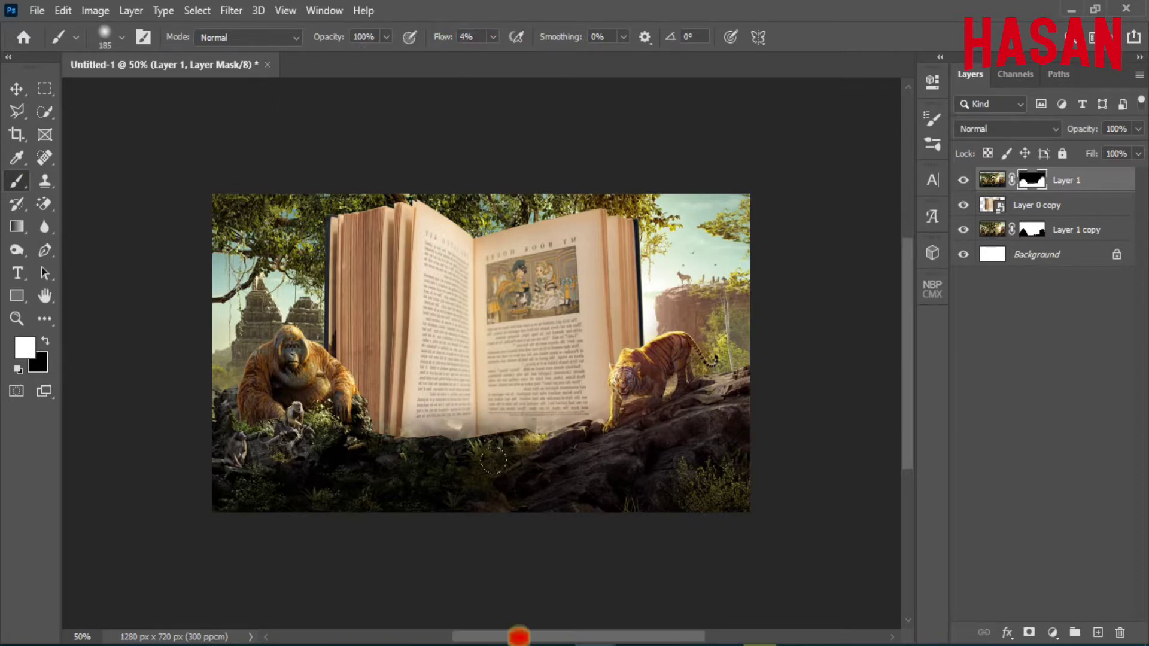
{"action": "scroll", "coordinate": [493, 461], "scroll_direction": "up", "scroll_amount": 4}
{"action": "scroll", "coordinate": [494, 461], "scroll_direction": "up", "scroll_amount": 2}
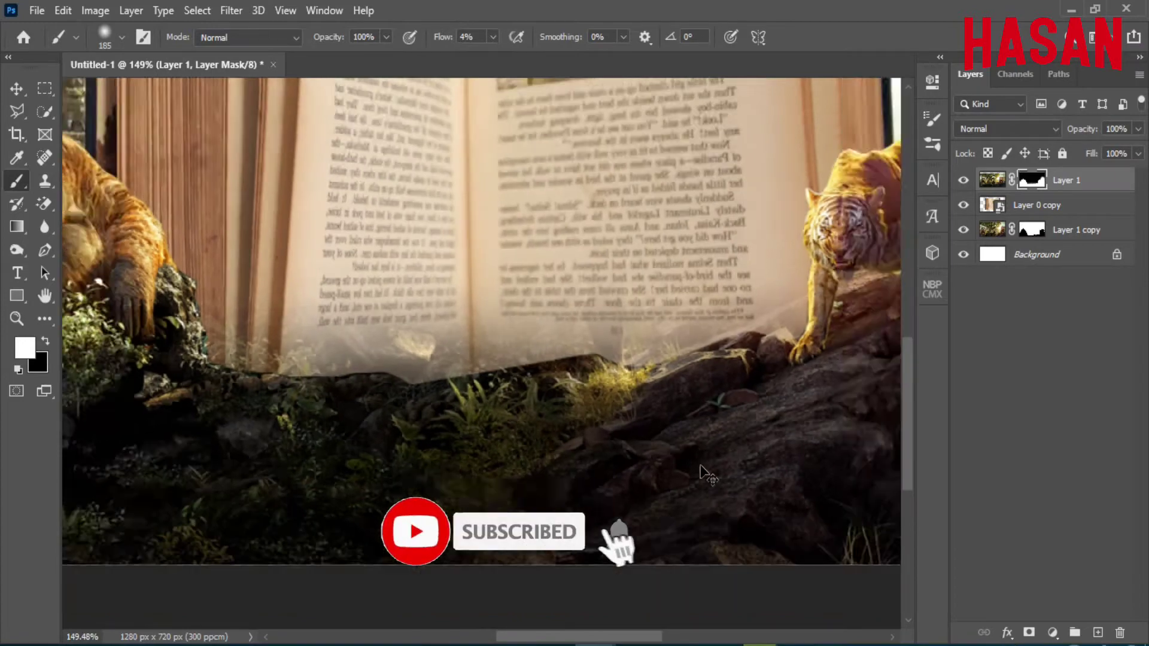
{"action": "scroll", "coordinate": [707, 475], "scroll_direction": "down", "scroll_amount": 5}
{"action": "scroll", "coordinate": [707, 475], "scroll_direction": "down", "scroll_amount": 1}
{"action": "key", "text": "ctrl+0"}
{"action": "key", "text": "v"}
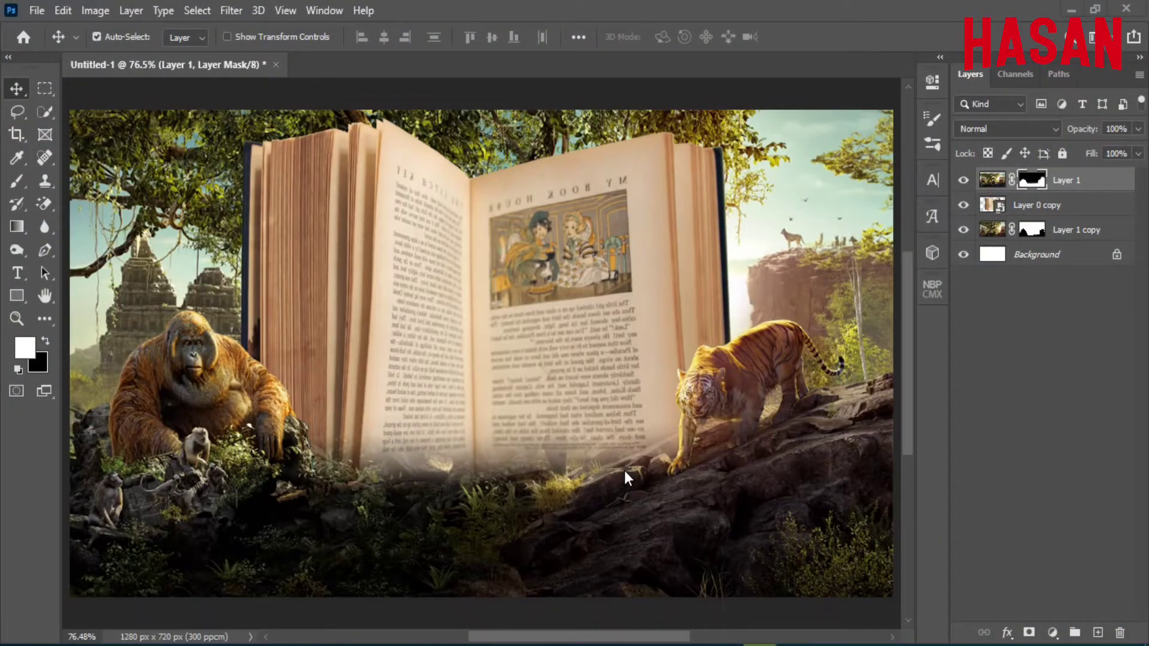
- Bring the forest painting 676334.jpg into the composite as Layer 2, below Layer 1
{"action": "key", "text": "x"}
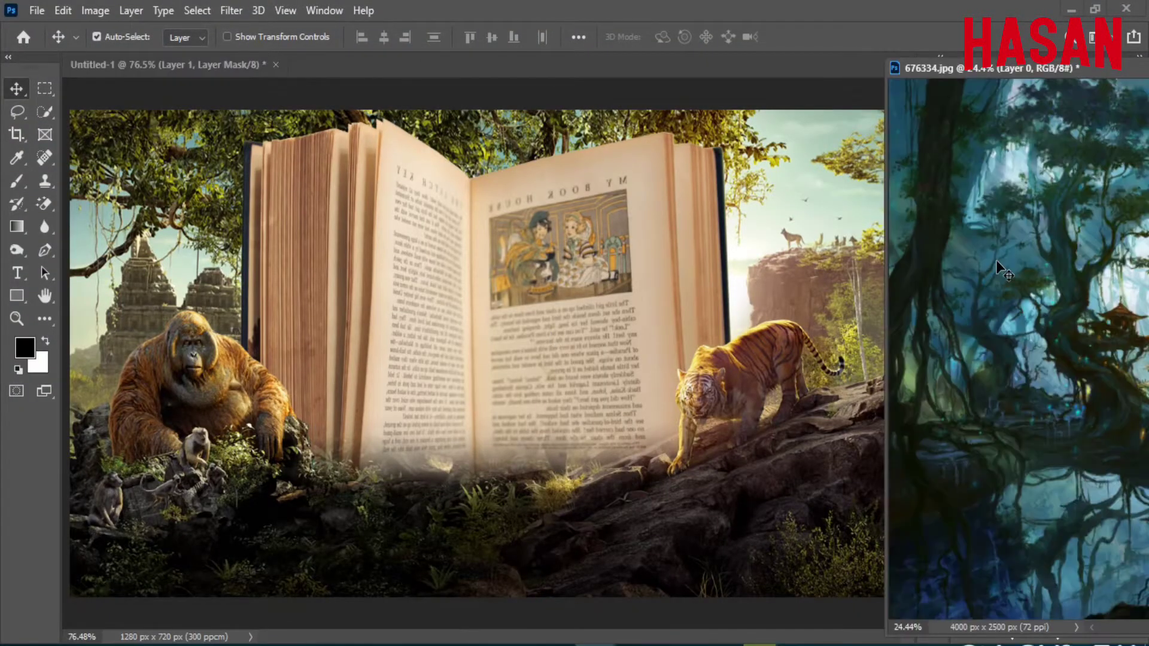
{"action": "left_click_drag", "start_coordinate": [1043, 60], "coordinate": [762, 60]}
{"action": "left_click_drag", "start_coordinate": [761, 206], "coordinate": [400, 318]}
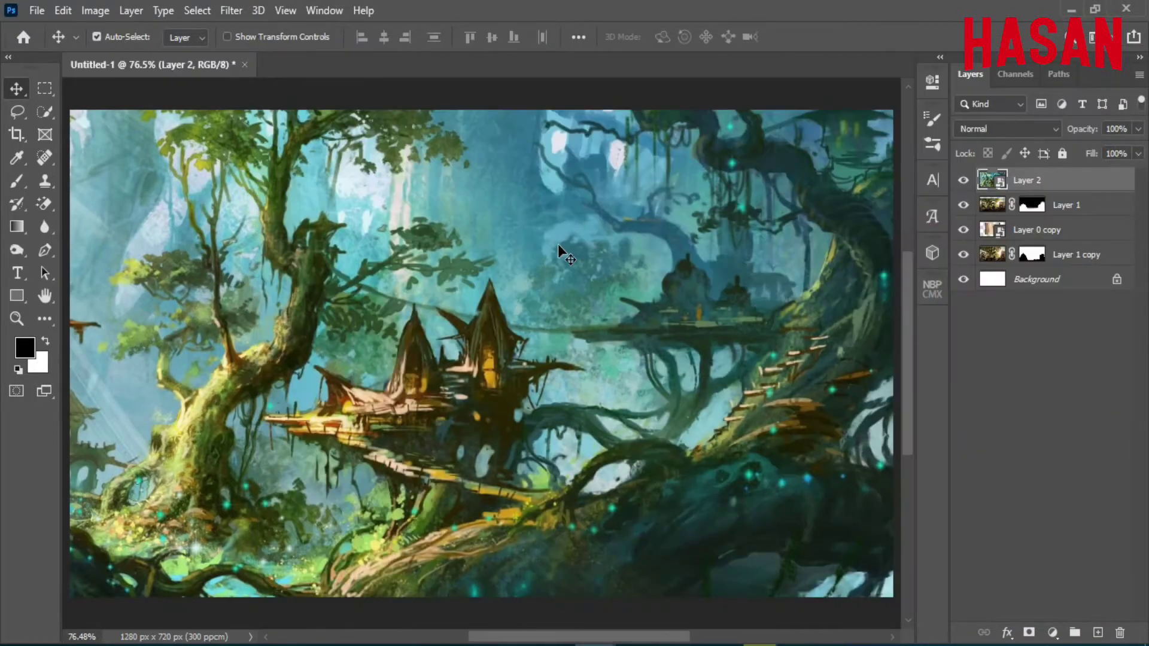
{"action": "key", "text": "ctrl+minus"}
{"action": "key", "text": "ctrl+minus"}
{"action": "key", "text": "ctrl+minus"}
{"action": "left_click_drag", "start_coordinate": [1068, 179], "coordinate": [1069, 216]}
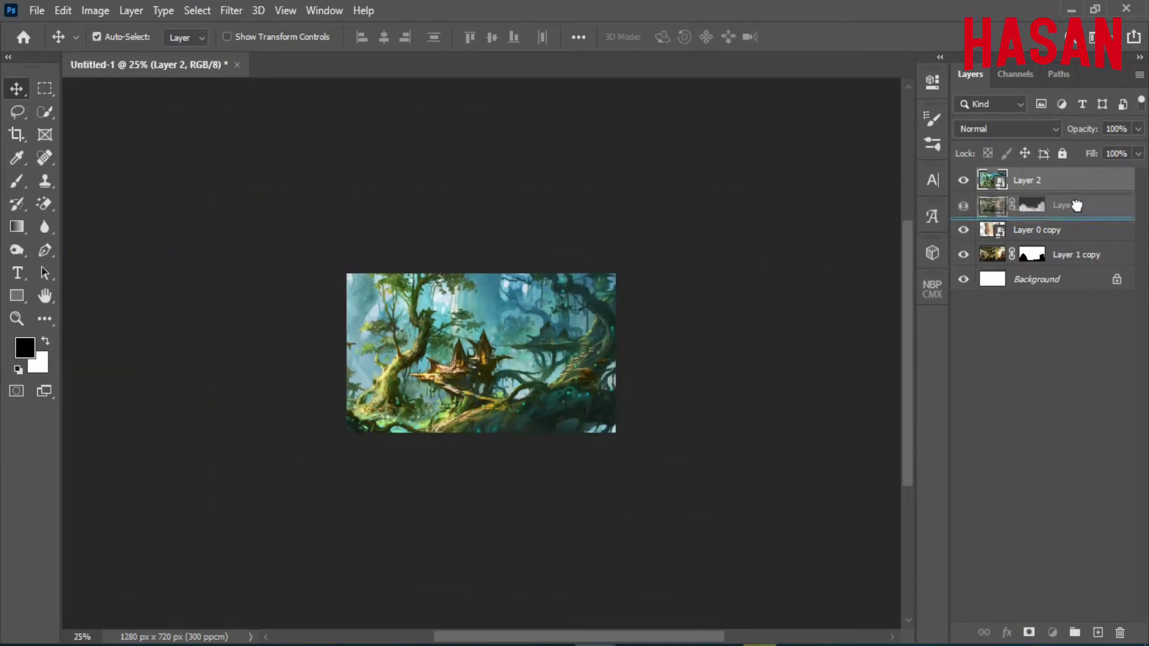
{"action": "key", "text": "ctrl+plus"}
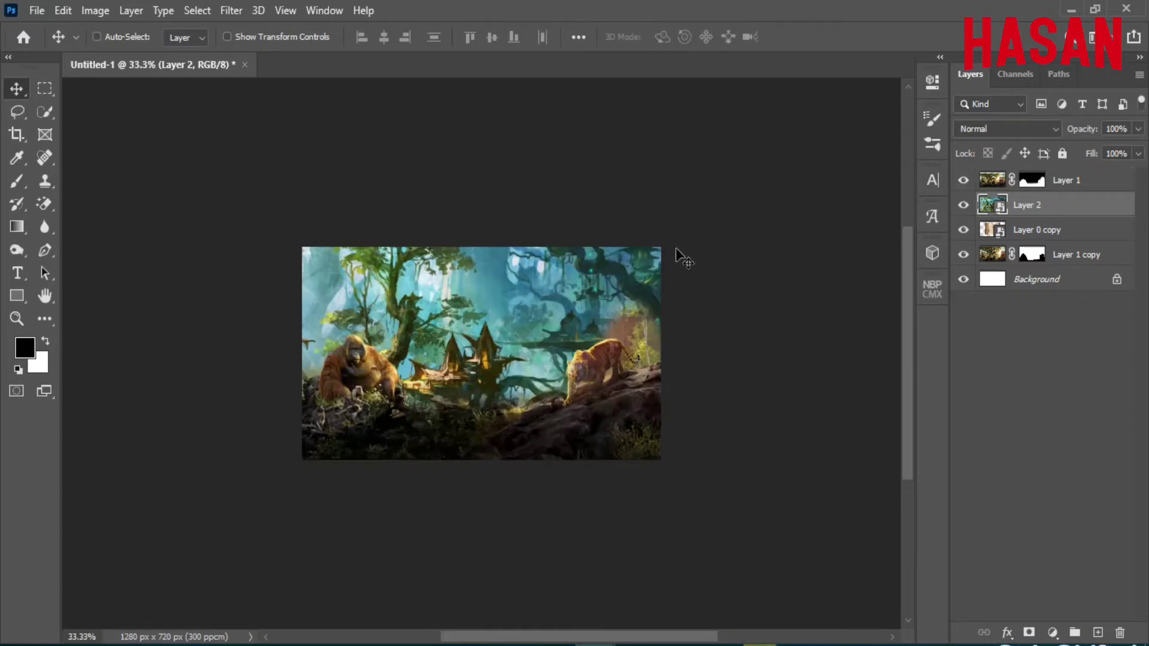
{"action": "key", "text": "ctrl+plus"}
- Scale the forest layer down and move it over the book
{"action": "key", "text": "ctrl+t"}
{"action": "key", "text": "ctrl+minus"}
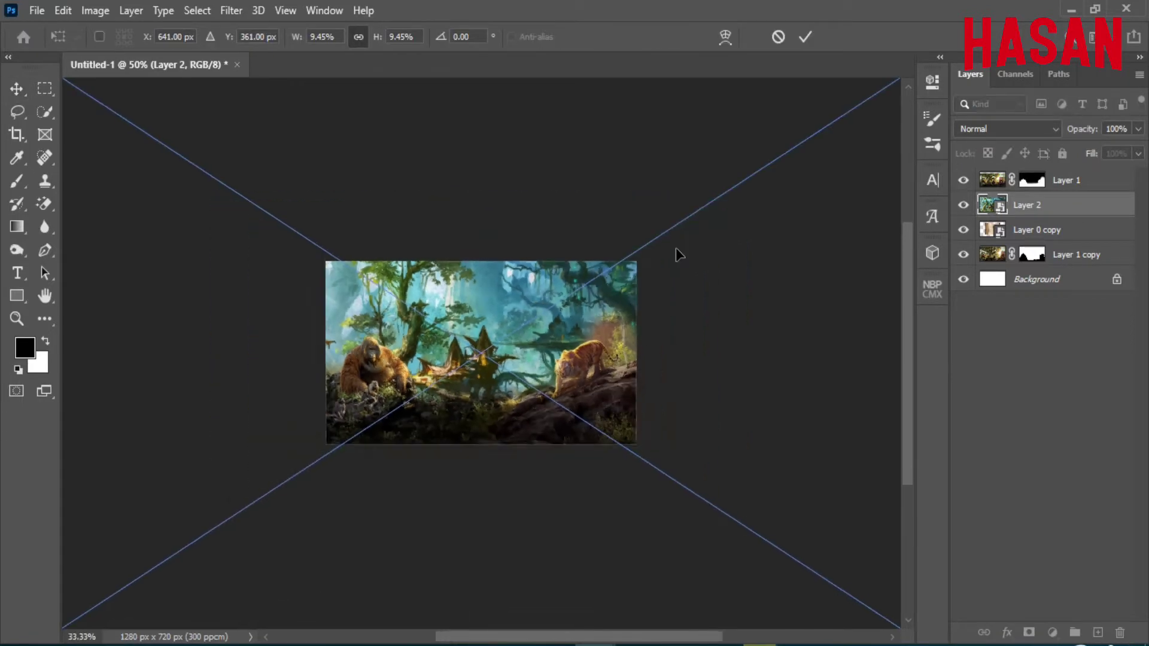
{"action": "key", "text": "ctrl+minus"}
{"action": "key", "text": "ctrl+minus"}
{"action": "left_click_drag", "start_coordinate": [762, 352], "coordinate": [526, 353]}
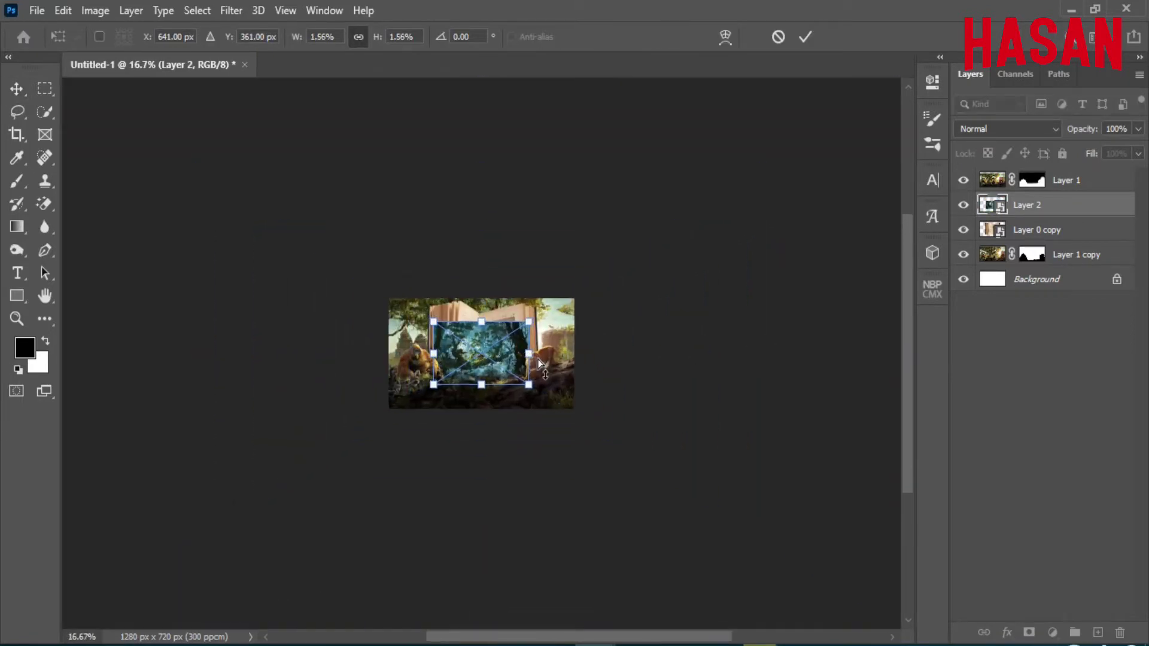
{"action": "key", "text": "ctrl+0"}
{"action": "mouse_move", "coordinate": [596, 256]}
{"action": "left_mouse_down"}
{"action": "mouse_move", "coordinate": [759, 246]}
{"action": "mouse_move", "coordinate": [851, 255]}
{"action": "left_mouse_up"}
- Distort the forest layer's four corners onto the right-hand page
{"action": "left_click_drag", "start_coordinate": [524, 206], "coordinate": [468, 180]}
{"action": "mouse_move", "coordinate": [499, 490]}
{"action": "left_mouse_down"}
{"action": "mouse_move", "coordinate": [474, 475]}
{"action": "mouse_move", "coordinate": [448, 487]}
{"action": "left_mouse_up"}
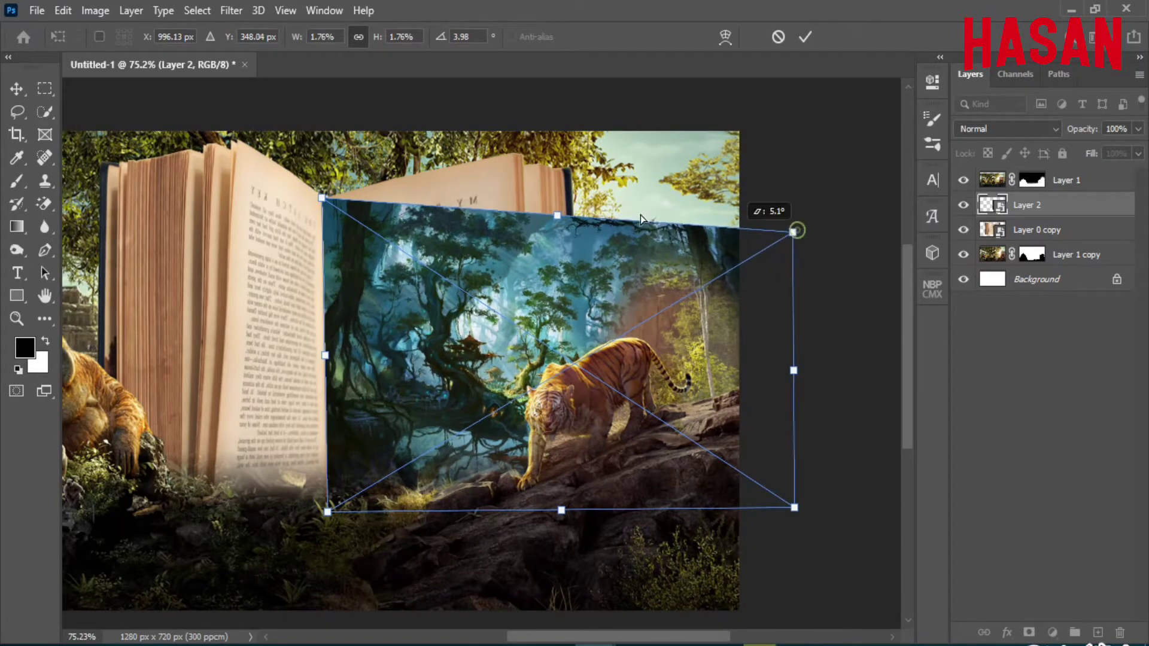
{"action": "left_click_drag", "start_coordinate": [795, 233], "coordinate": [526, 173]}
{"action": "left_click_drag", "start_coordinate": [794, 510], "coordinate": [537, 486]}
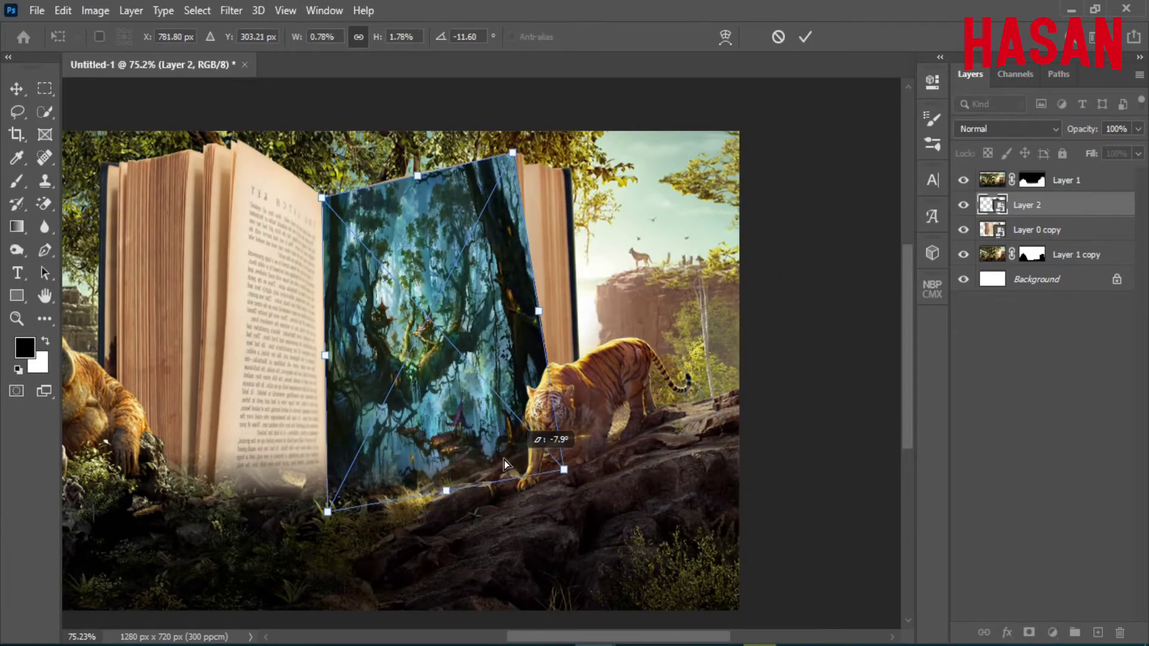
- Fine-tune the top-left and top-right corners against the page edges
{"action": "left_click_drag", "start_coordinate": [389, 237], "coordinate": [662, 424]}
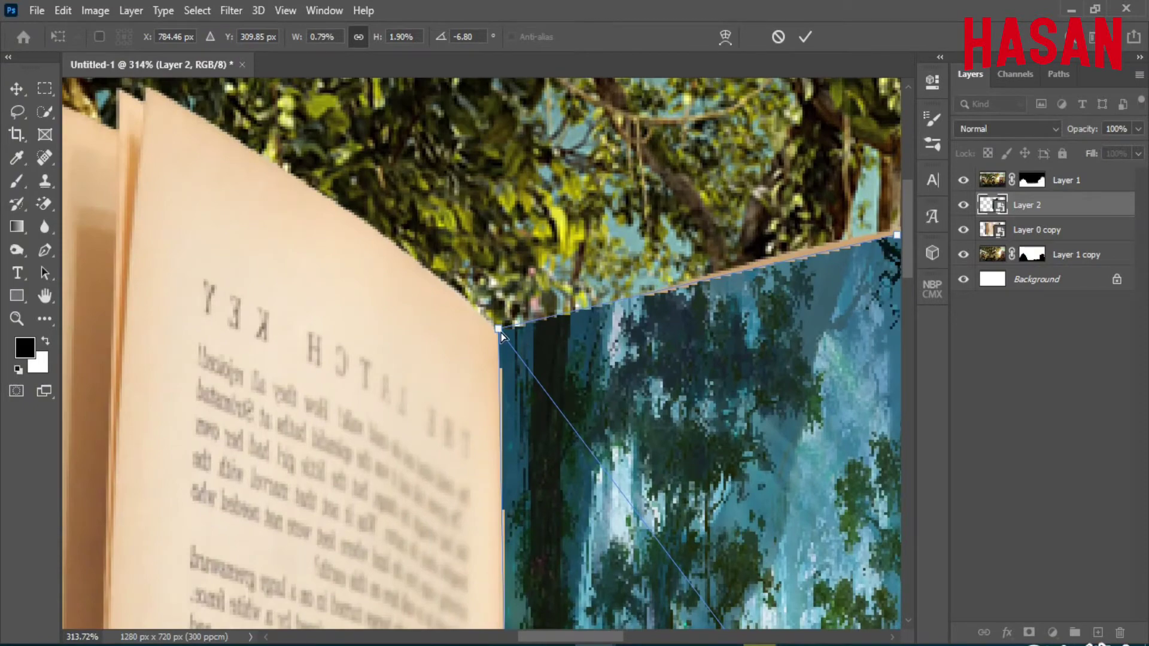
{"action": "mouse_move", "coordinate": [501, 333]}
{"action": "left_mouse_down"}
{"action": "mouse_move", "coordinate": [529, 346]}
{"action": "mouse_move", "coordinate": [512, 340]}
{"action": "left_mouse_up"}
{"action": "left_click_drag", "start_coordinate": [838, 239], "coordinate": [551, 278]}
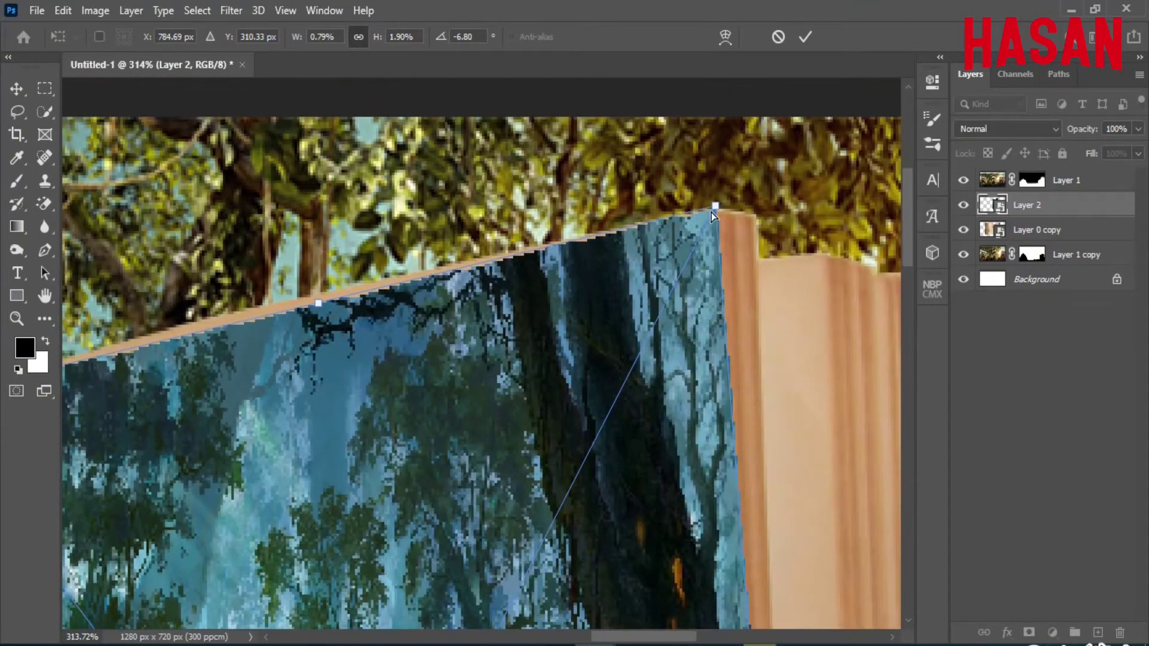
{"action": "left_click_drag", "start_coordinate": [712, 214], "coordinate": [720, 217]}
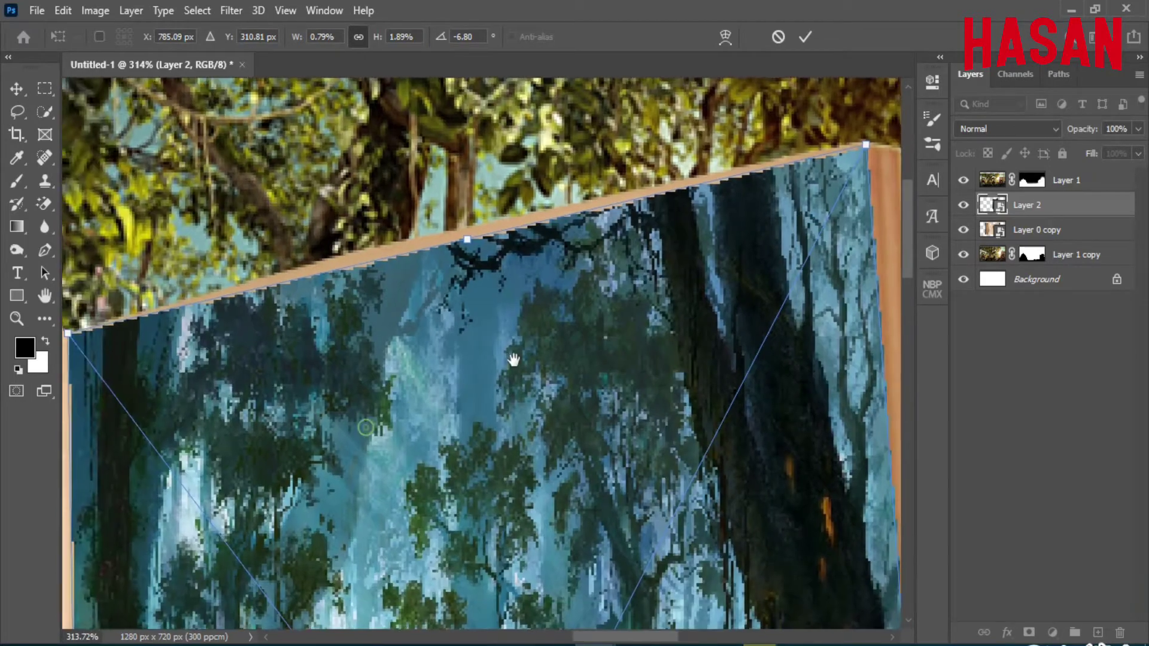
{"action": "left_click_drag", "start_coordinate": [598, 599], "coordinate": [569, 406]}
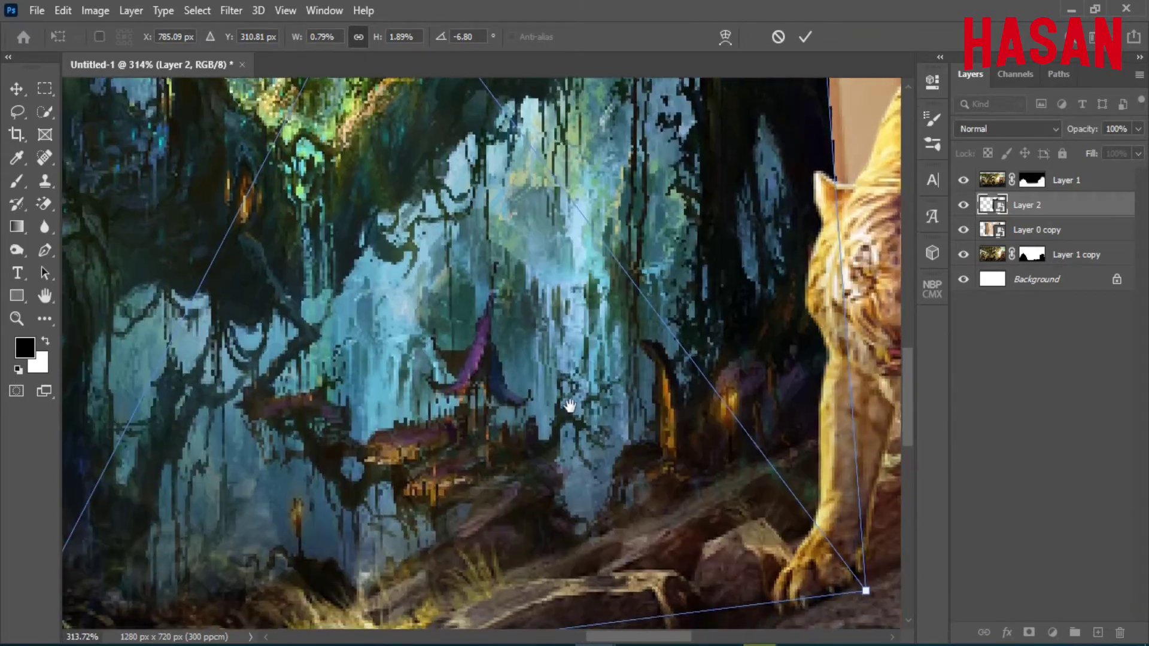
{"action": "scroll", "coordinate": [569, 407], "scroll_direction": "down", "scroll_amount": 3}
{"action": "scroll", "coordinate": [574, 426], "scroll_direction": "down", "scroll_amount": 2}
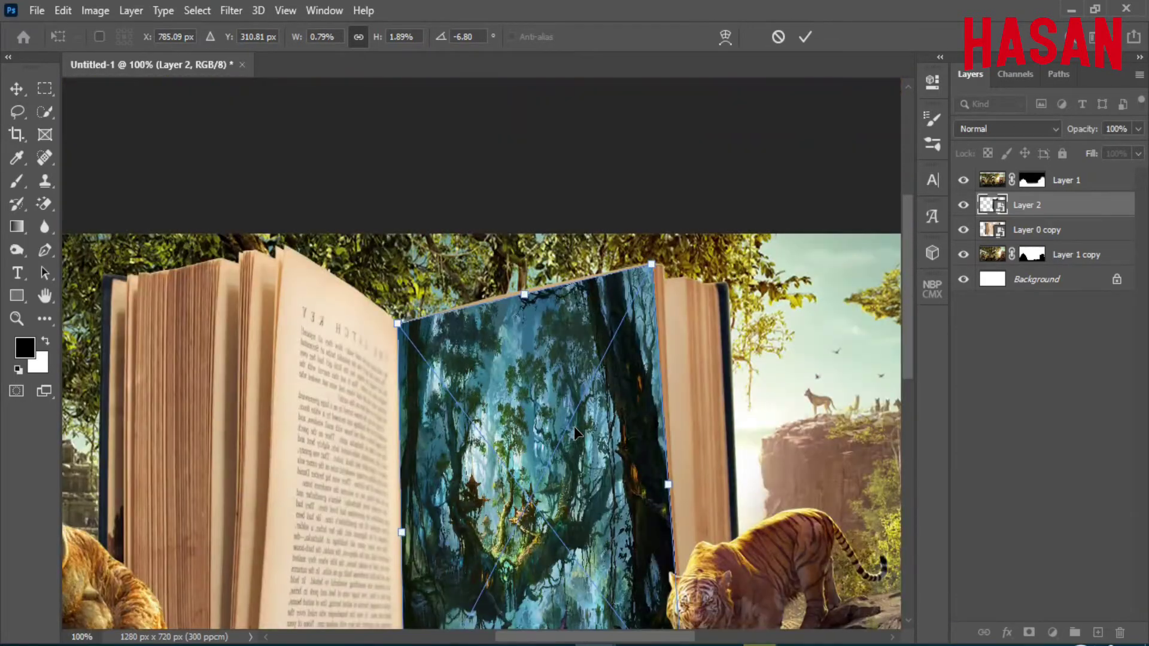
{"action": "scroll", "coordinate": [574, 422], "scroll_direction": "up", "scroll_amount": 3}
- Switch the transform to Warp and commit the forest layer's shape
{"action": "right_click", "coordinate": [529, 366]}
{"action": "left_click", "coordinate": [594, 257]}
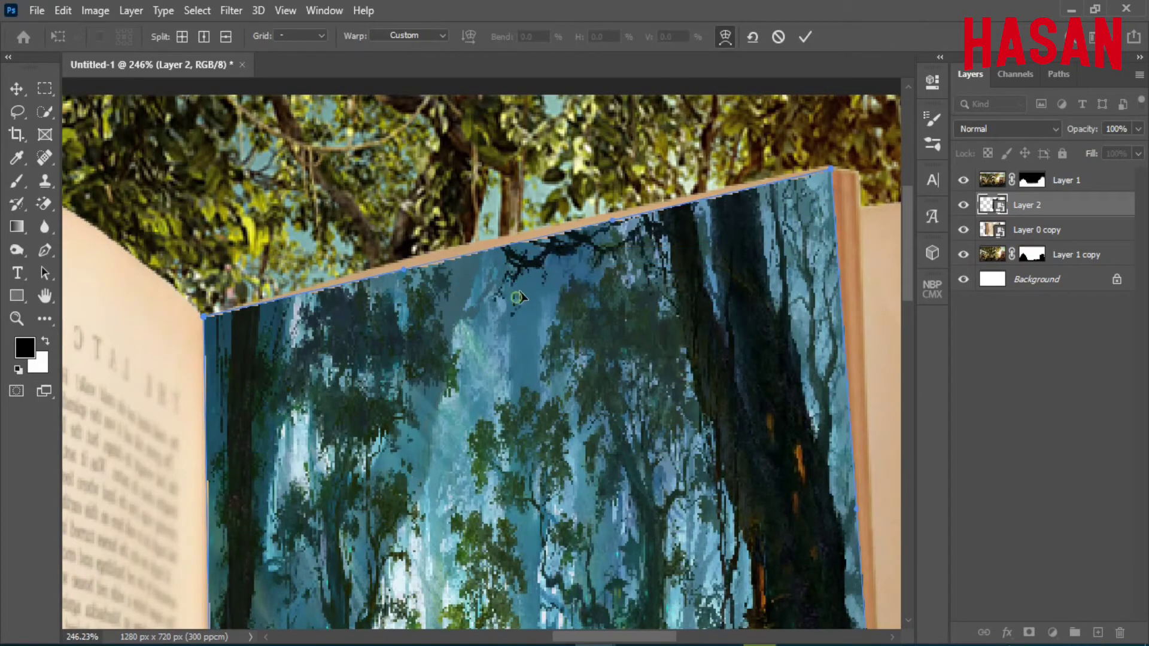
{"action": "key", "text": "Return"}
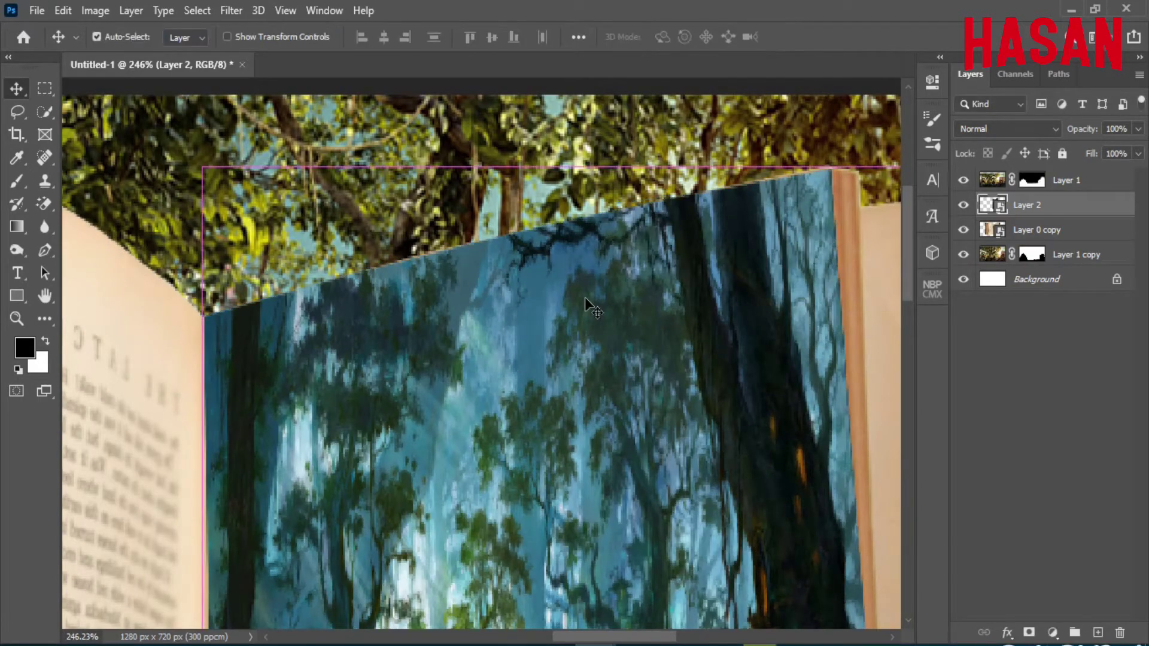
{"action": "key", "text": "ctrl+0"}
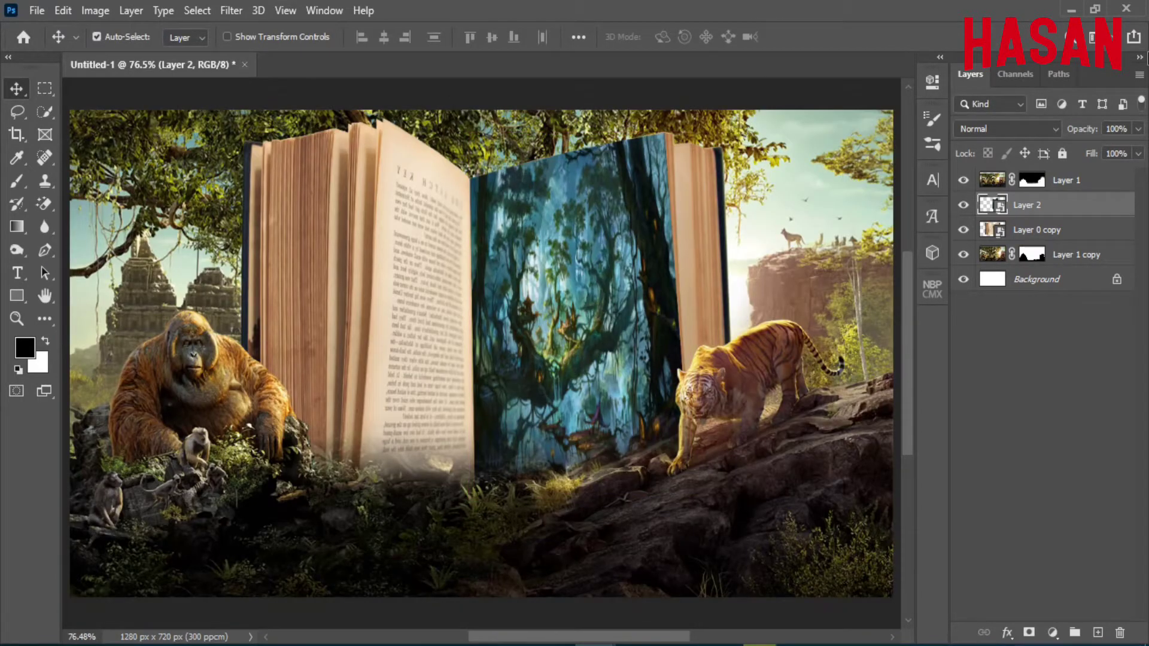
- Set the forest layer to 100% opacity and open the snake image document
{"action": "left_click_drag", "start_coordinate": [1076, 137], "coordinate": [1106, 135]}
{"action": "key", "text": "ctrl"}
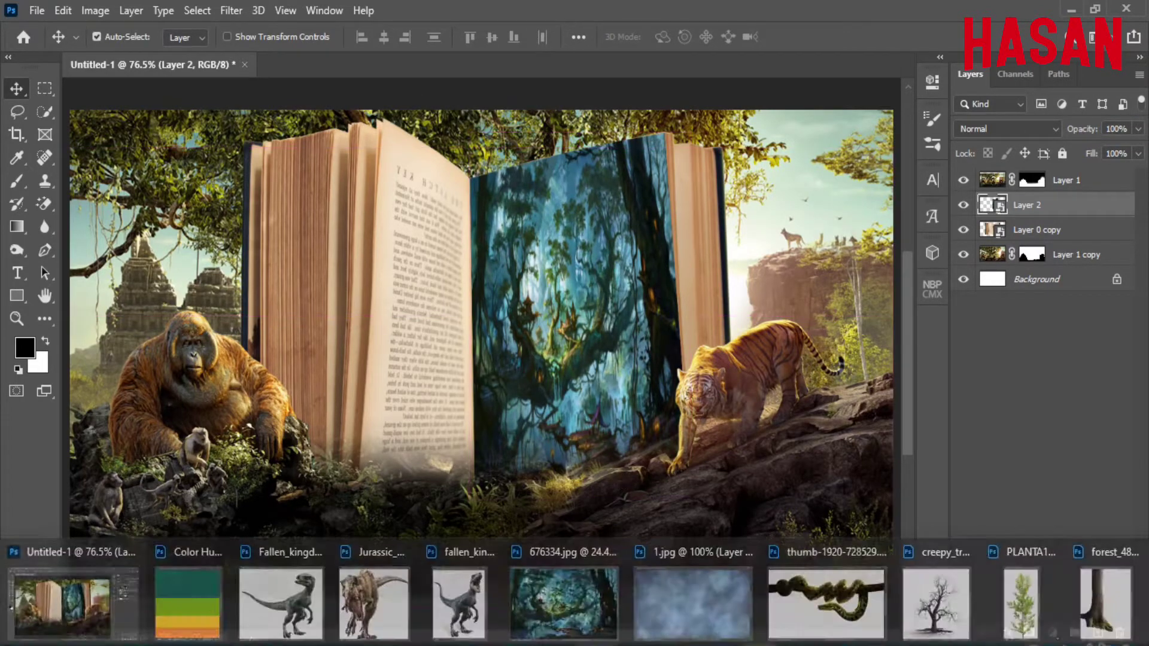
{"action": "left_click", "coordinate": [826, 599]}
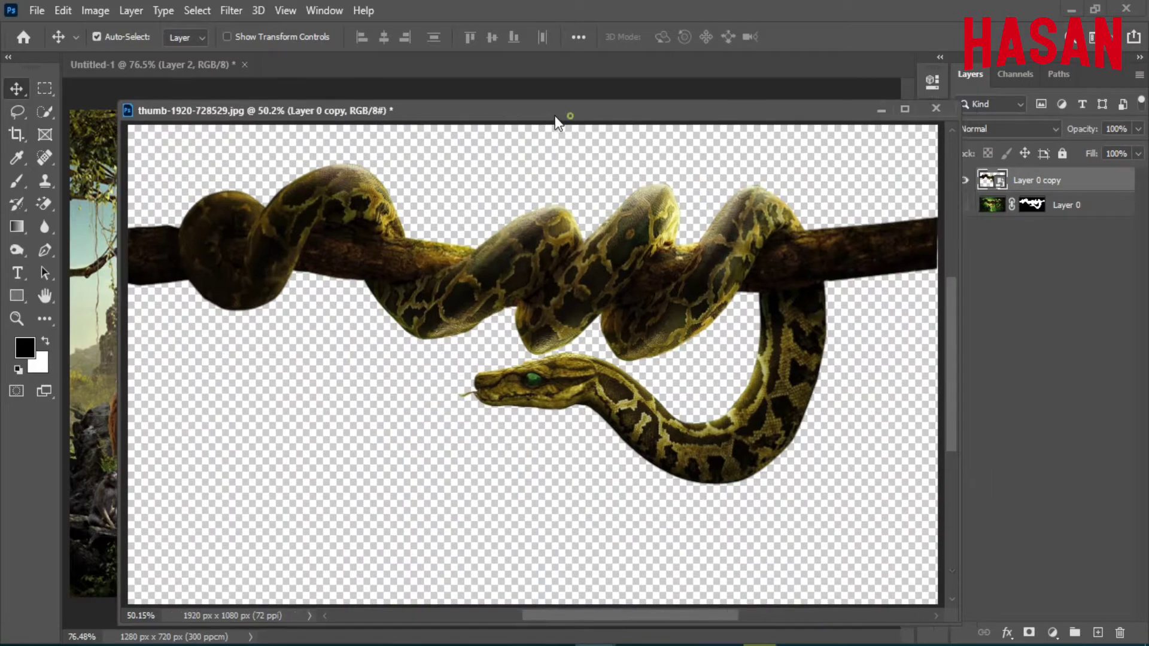
- Bring the snake into the composite as a layer above Layer 1
{"action": "left_click_drag", "start_coordinate": [557, 112], "coordinate": [1128, 77]}
{"action": "left_click_drag", "start_coordinate": [1112, 143], "coordinate": [491, 311]}
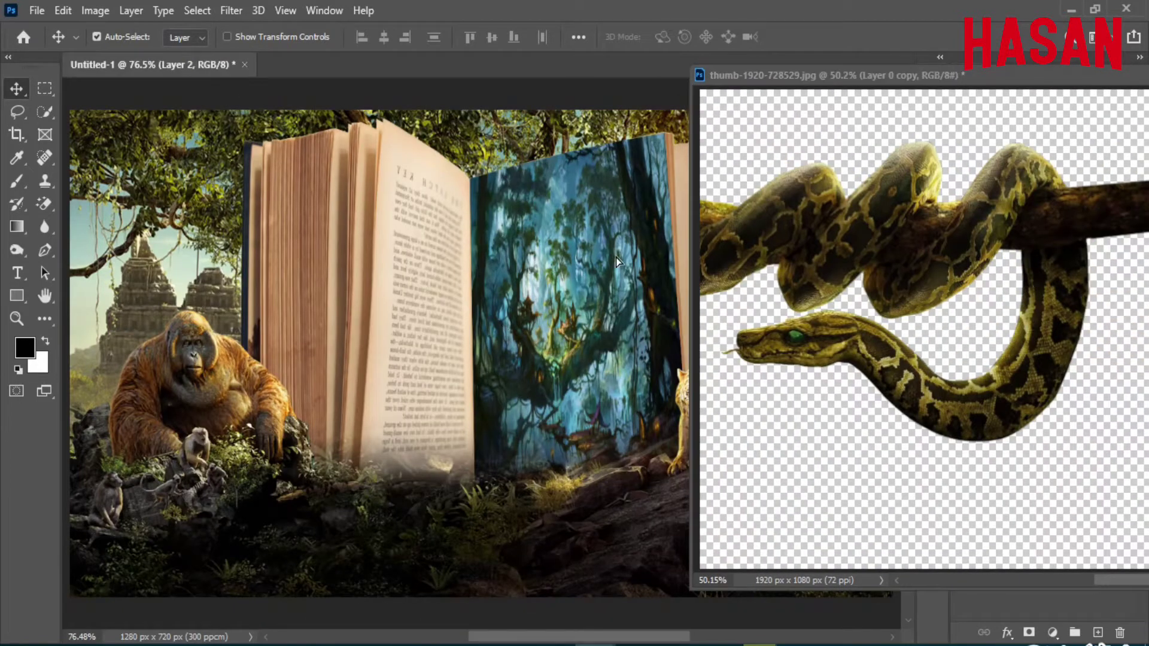
{"action": "left_click", "coordinate": [1039, 103]}
{"action": "key", "text": "ctrl+Tab"}
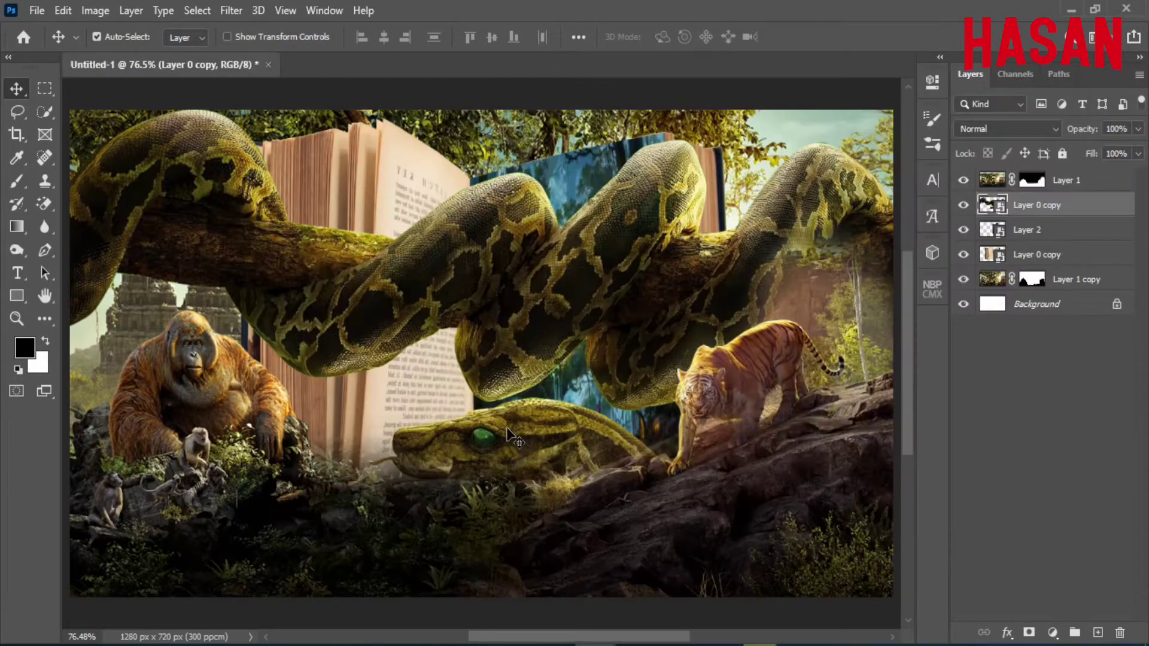
{"action": "left_click_drag", "start_coordinate": [1042, 205], "coordinate": [1042, 175]}
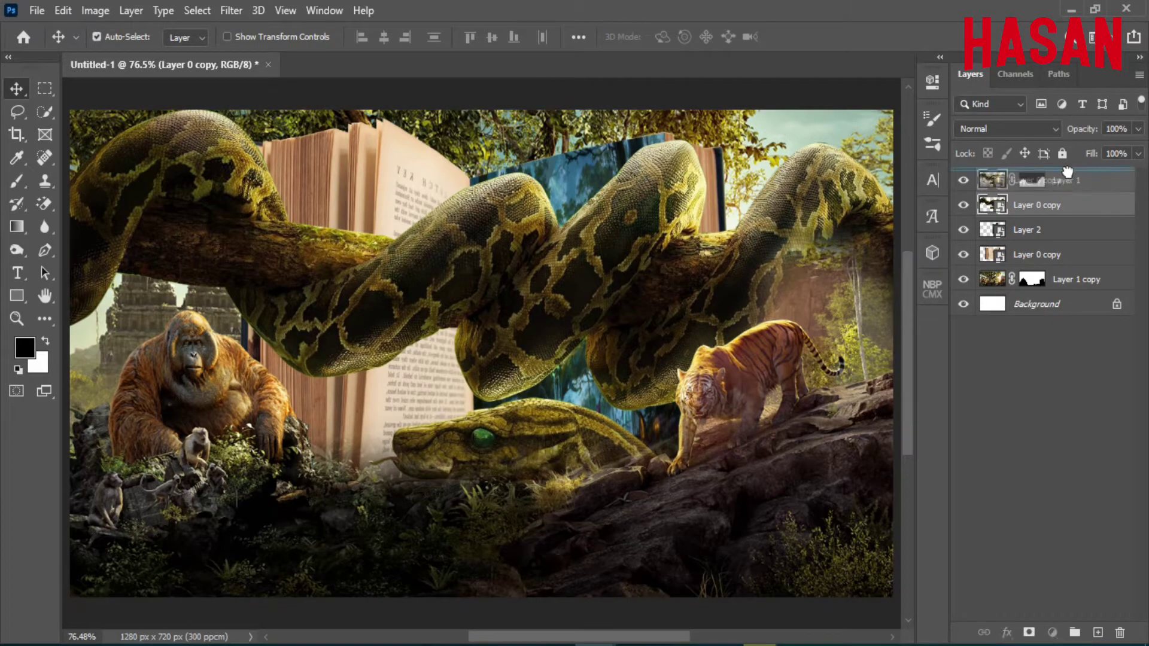
{"action": "left_click", "coordinate": [963, 230]}
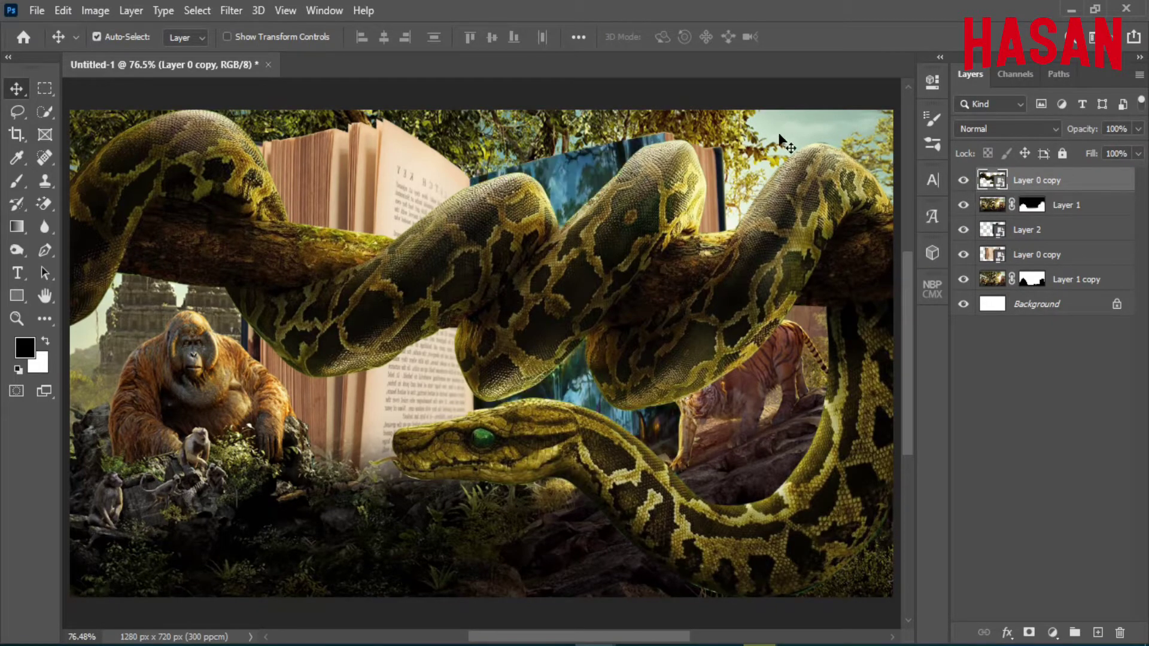
- Shrink the snake, move it onto the book and tilt it about -10°
{"action": "key", "text": "ctrl+t"}
{"action": "key", "text": "ctrl+minus"}
{"action": "key", "text": "ctrl+minus"}
{"action": "key", "text": "ctrl+minus"}
{"action": "left_click_drag", "start_coordinate": [683, 350], "coordinate": [581, 353]}
{"action": "key", "text": "ctrl+0"}
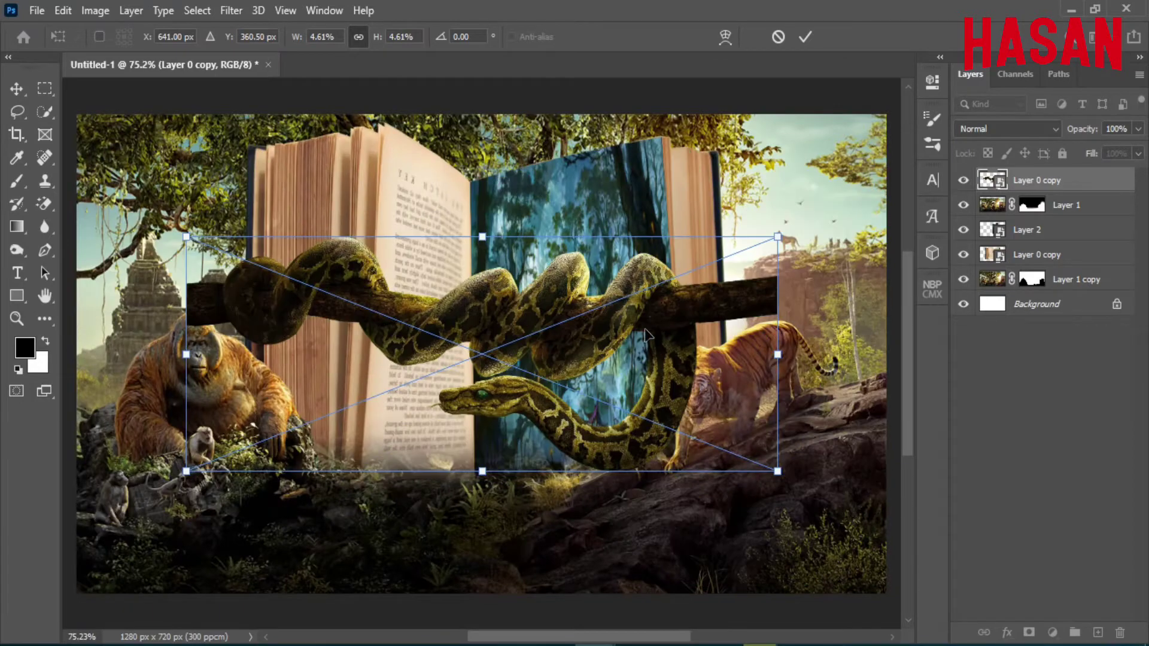
{"action": "left_click_drag", "start_coordinate": [647, 335], "coordinate": [686, 282]}
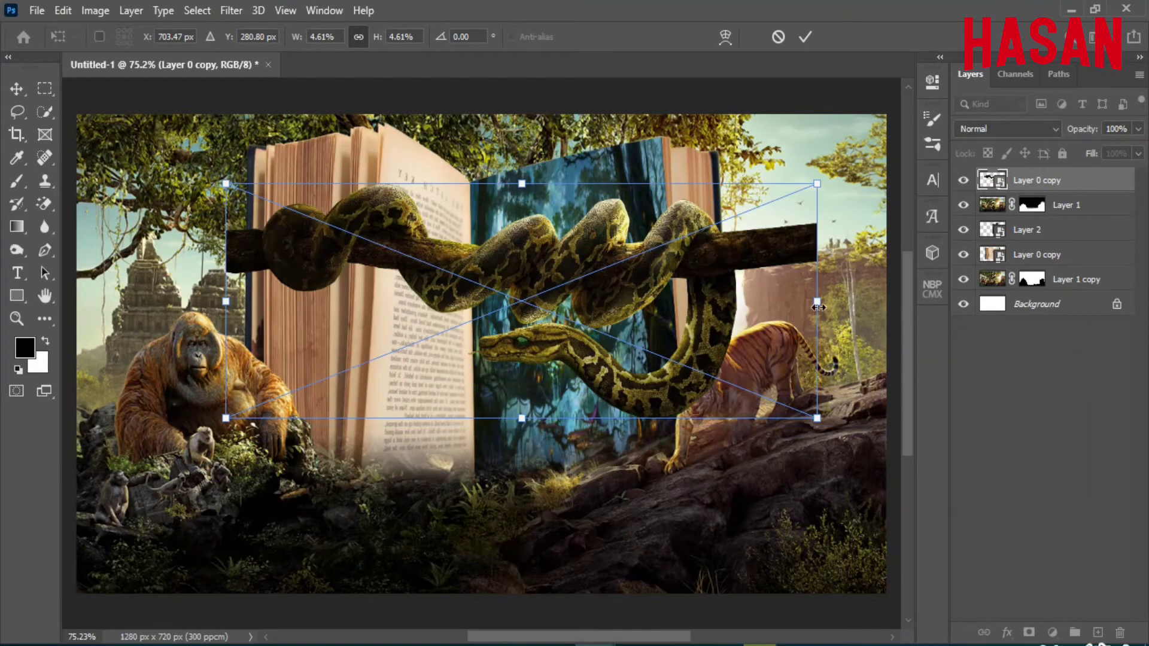
{"action": "left_click_drag", "start_coordinate": [819, 307], "coordinate": [726, 307]}
{"action": "left_click_drag", "start_coordinate": [659, 269], "coordinate": [868, 246]}
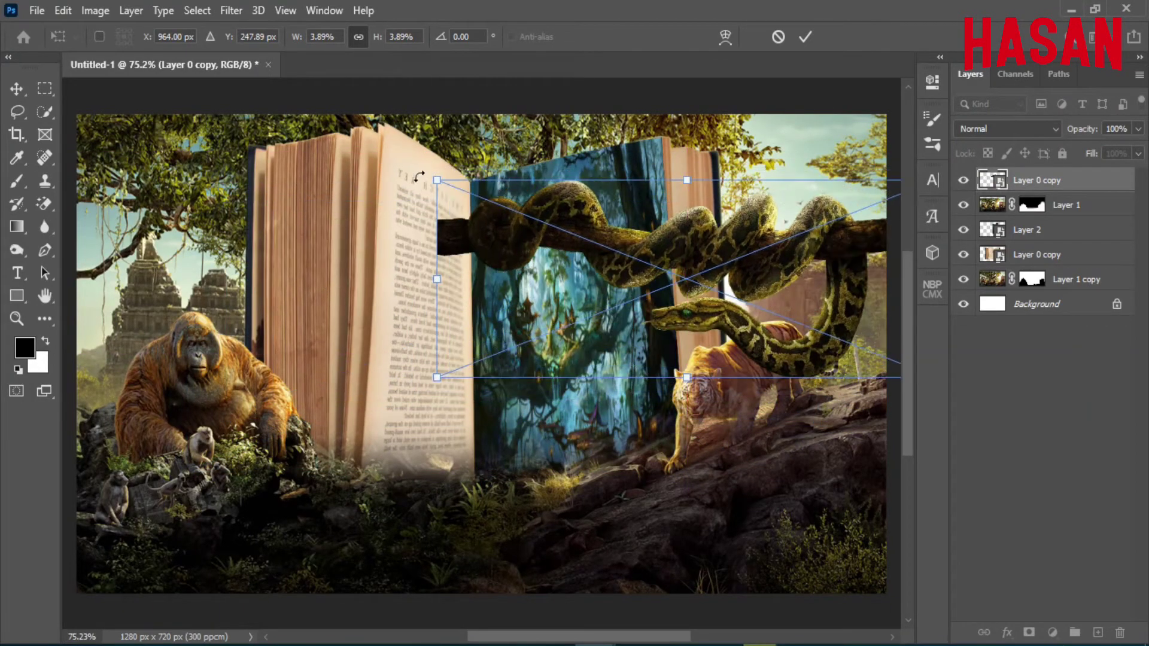
{"action": "left_click_drag", "start_coordinate": [415, 175], "coordinate": [412, 201]}
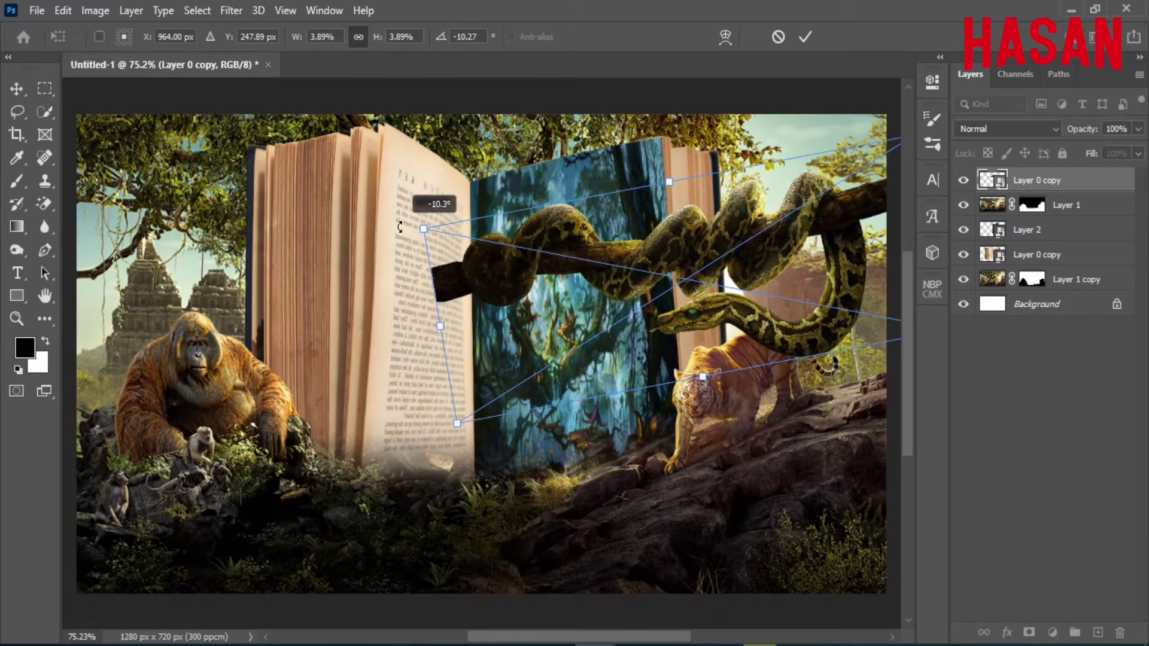
{"action": "left_click_drag", "start_coordinate": [581, 260], "coordinate": [629, 243]}
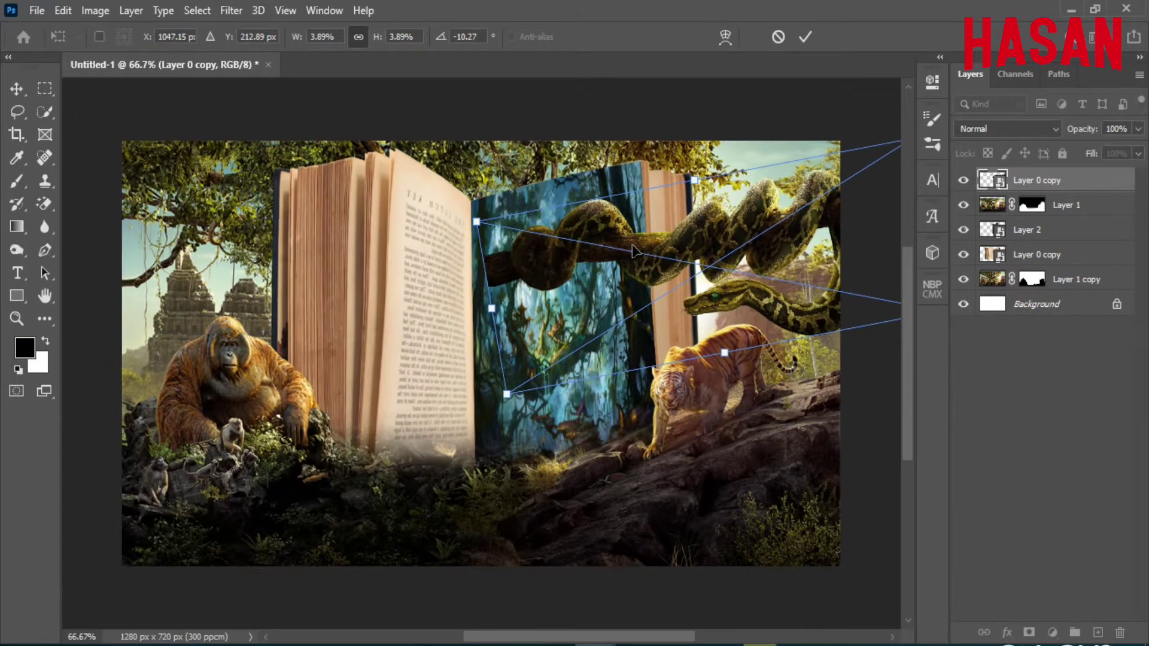
- Narrow the snake, shift it right and up, and tilt it to about -16.7°
{"action": "key", "text": "ctrl+minus"}
{"action": "left_click_drag", "start_coordinate": [819, 257], "coordinate": [771, 265]}
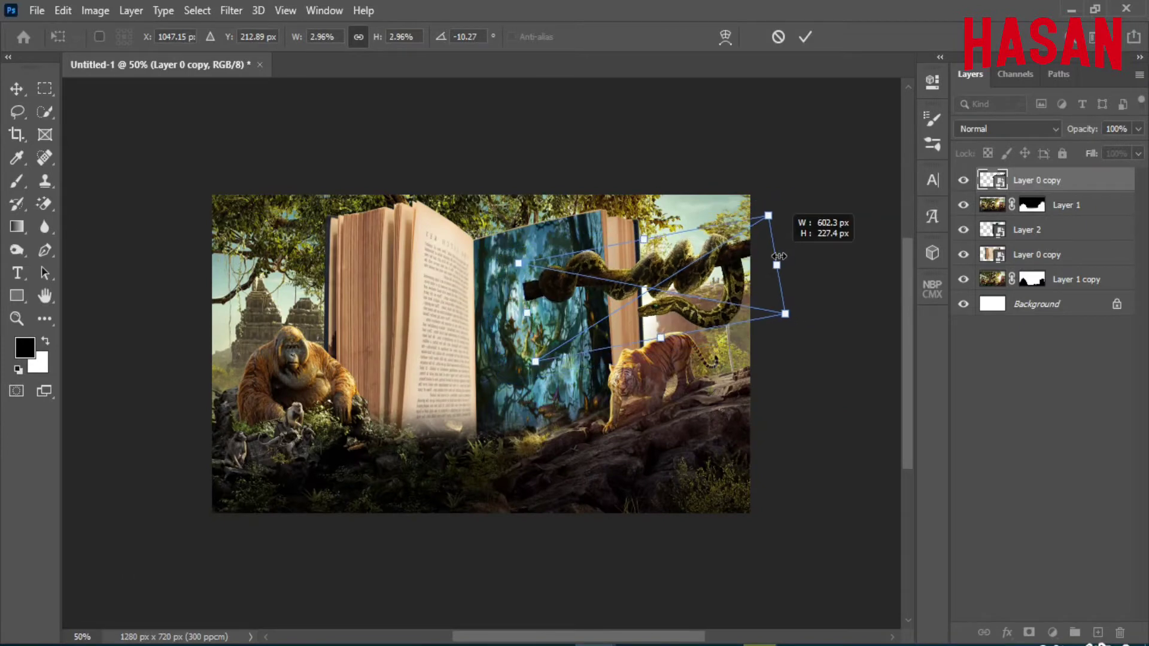
{"action": "key", "text": "ctrl+plus"}
{"action": "left_click_drag", "start_coordinate": [689, 285], "coordinate": [711, 255]}
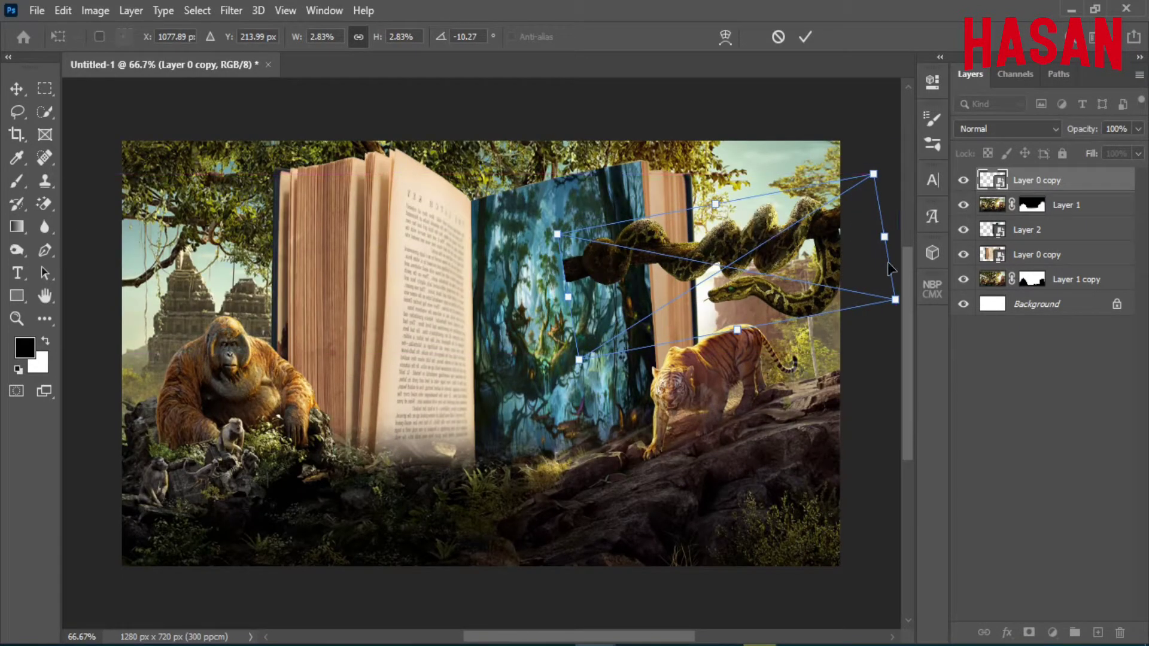
{"action": "left_click_drag", "start_coordinate": [856, 217], "coordinate": [858, 207]}
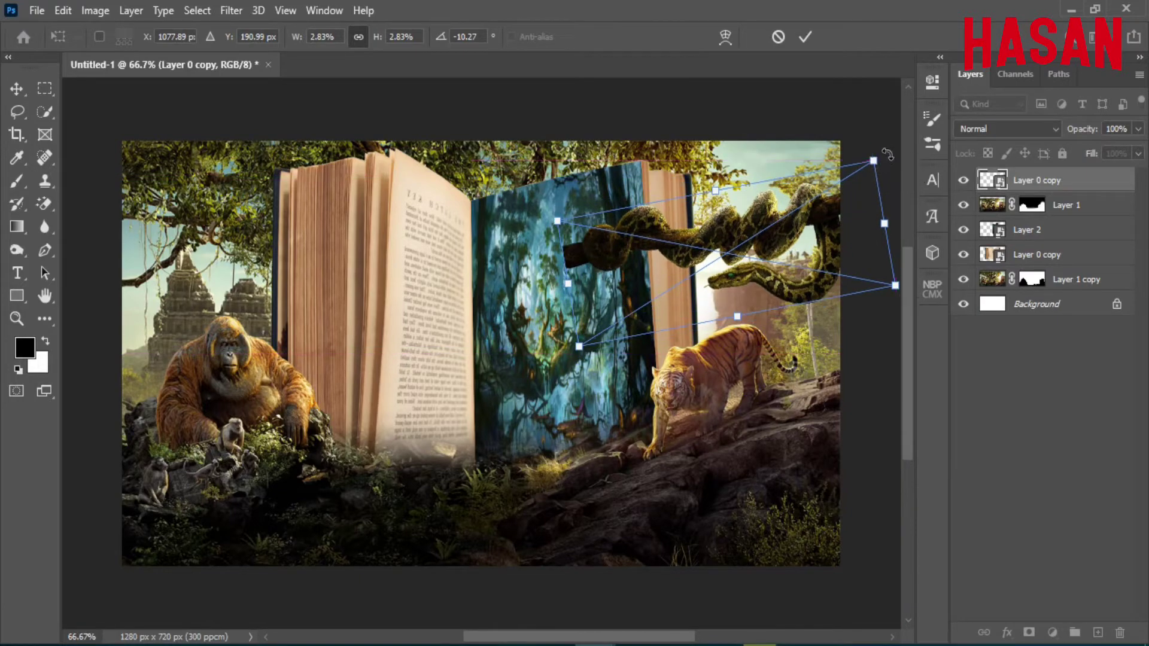
{"action": "left_click_drag", "start_coordinate": [881, 153], "coordinate": [877, 122]}
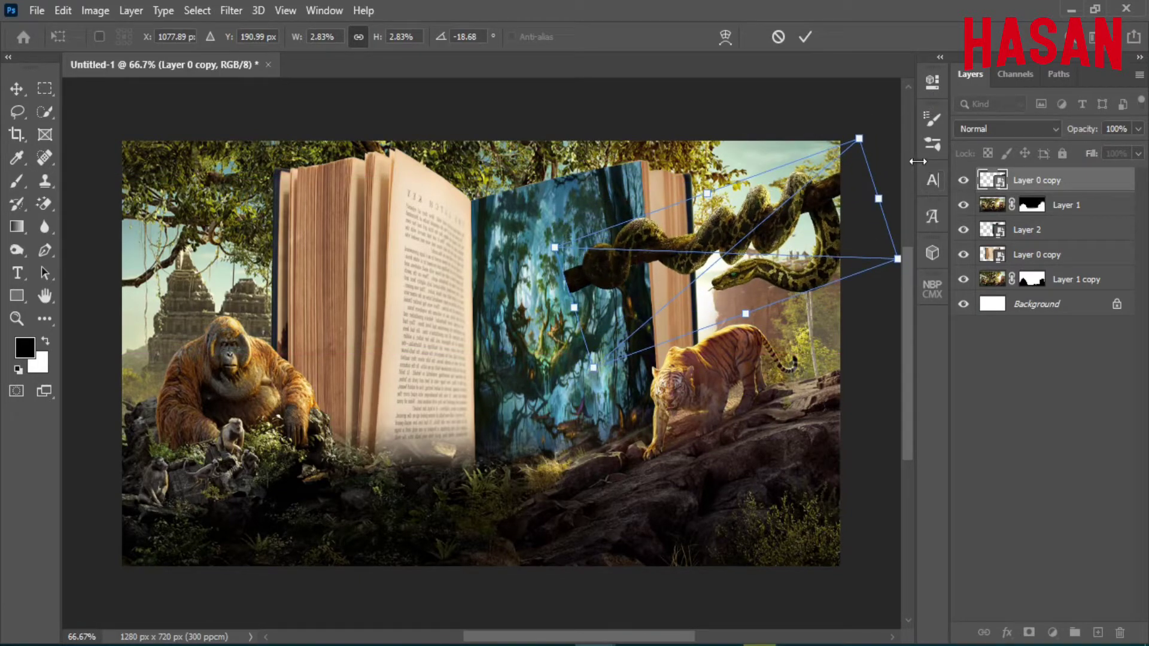
- Narrow the snake's left side, nudge it into place and commit the transform
{"action": "scroll", "coordinate": [566, 310], "scroll_direction": "up", "scroll_amount": 3}
{"action": "scroll", "coordinate": [565, 311], "scroll_direction": "down", "scroll_amount": 3}
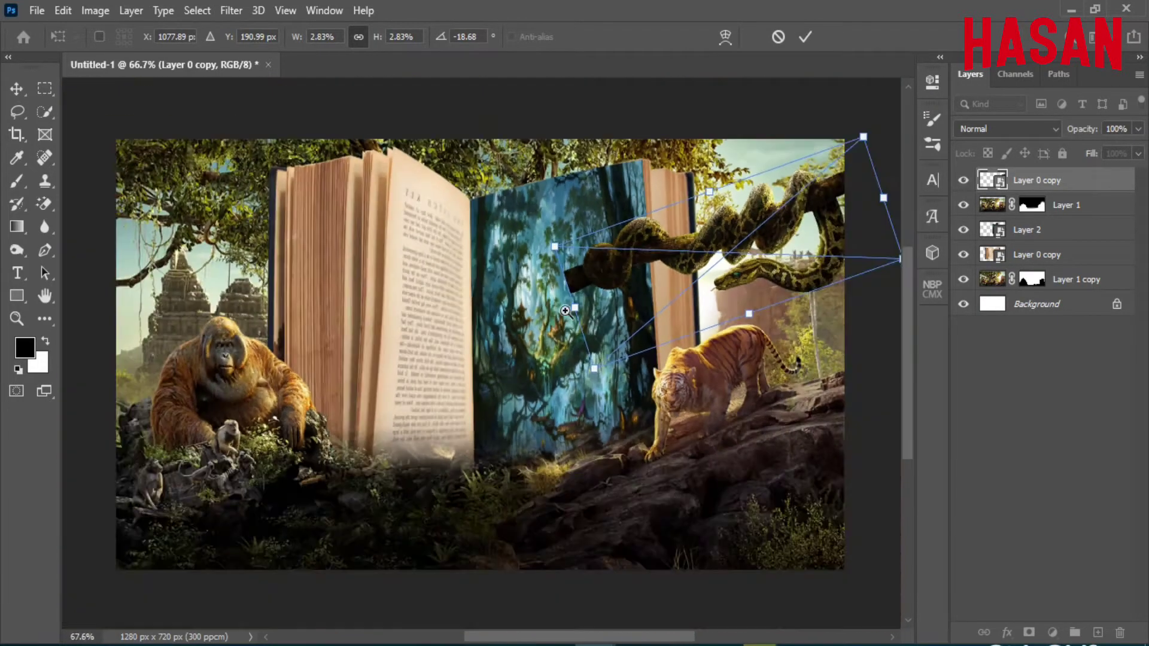
{"action": "left_click_drag", "start_coordinate": [573, 309], "coordinate": [610, 291]}
{"action": "left_click_drag", "start_coordinate": [798, 237], "coordinate": [796, 235]}
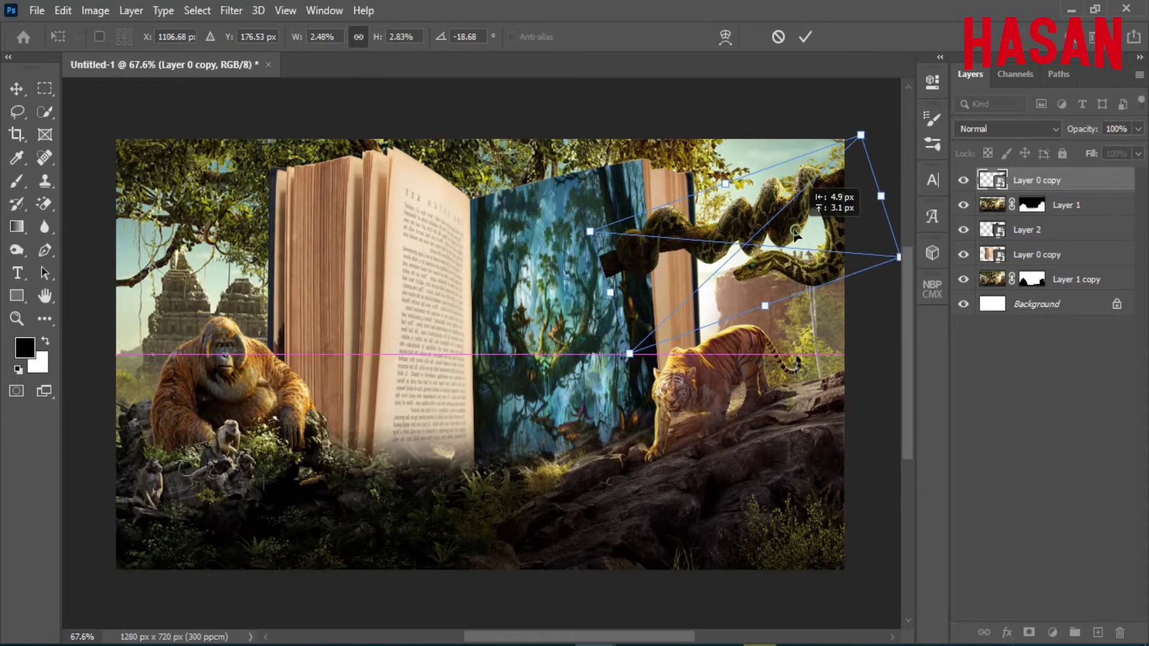
{"action": "scroll", "coordinate": [796, 235], "scroll_direction": "up", "scroll_amount": 5}
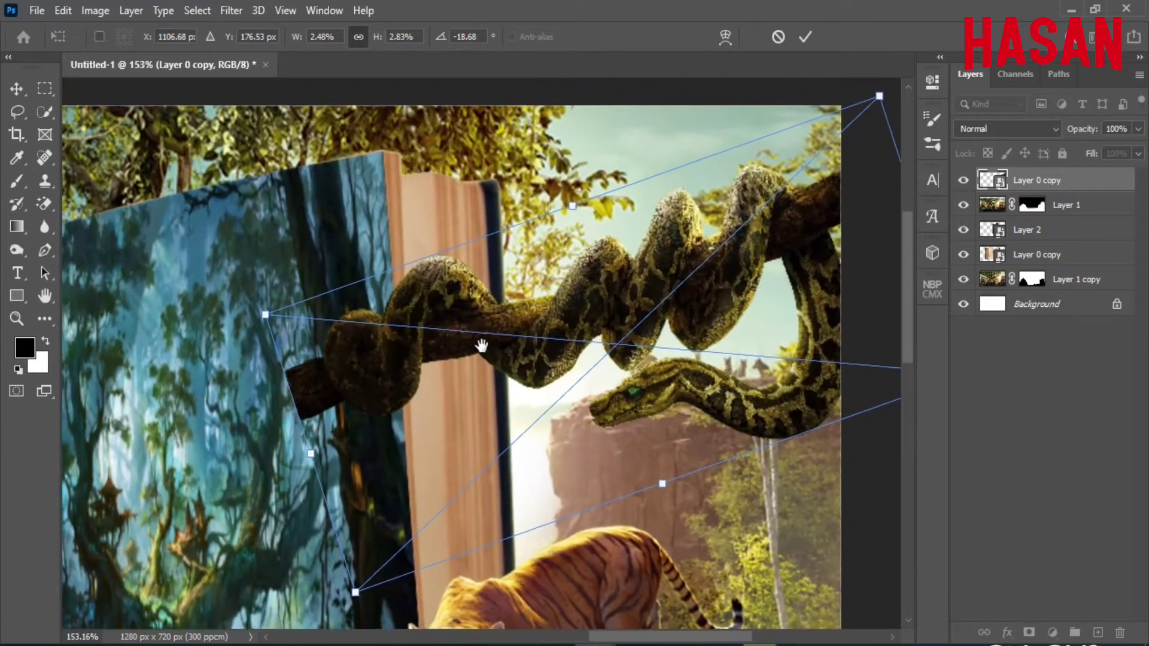
{"action": "left_click_drag", "start_coordinate": [434, 365], "coordinate": [507, 318]}
{"action": "left_click", "coordinate": [806, 36]}
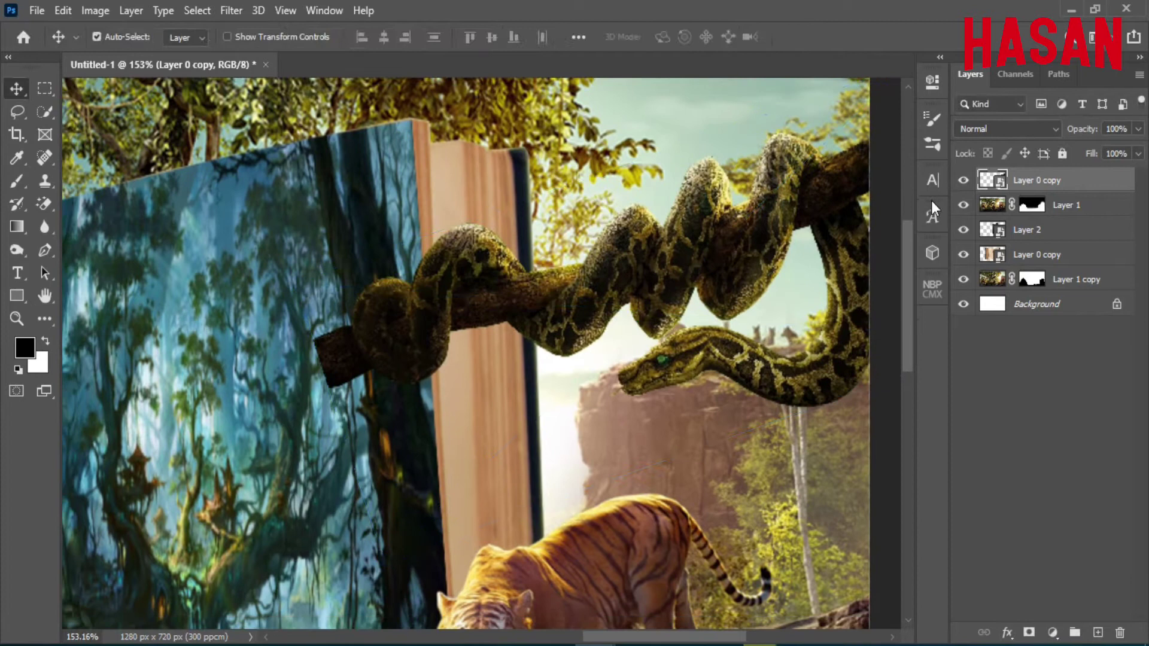
- Add a layer mask to the snake layer and paint out the branch's left end
{"action": "left_click", "coordinate": [1029, 632]}
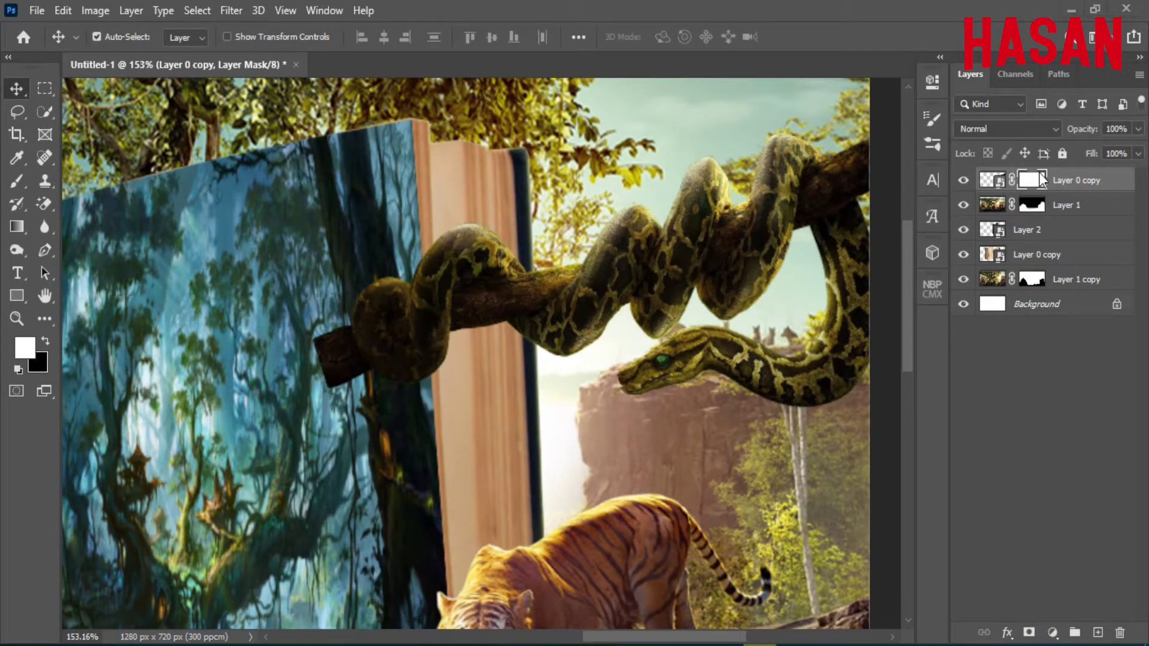
{"action": "right_click", "coordinate": [19, 182]}
{"action": "left_click", "coordinate": [57, 180]}
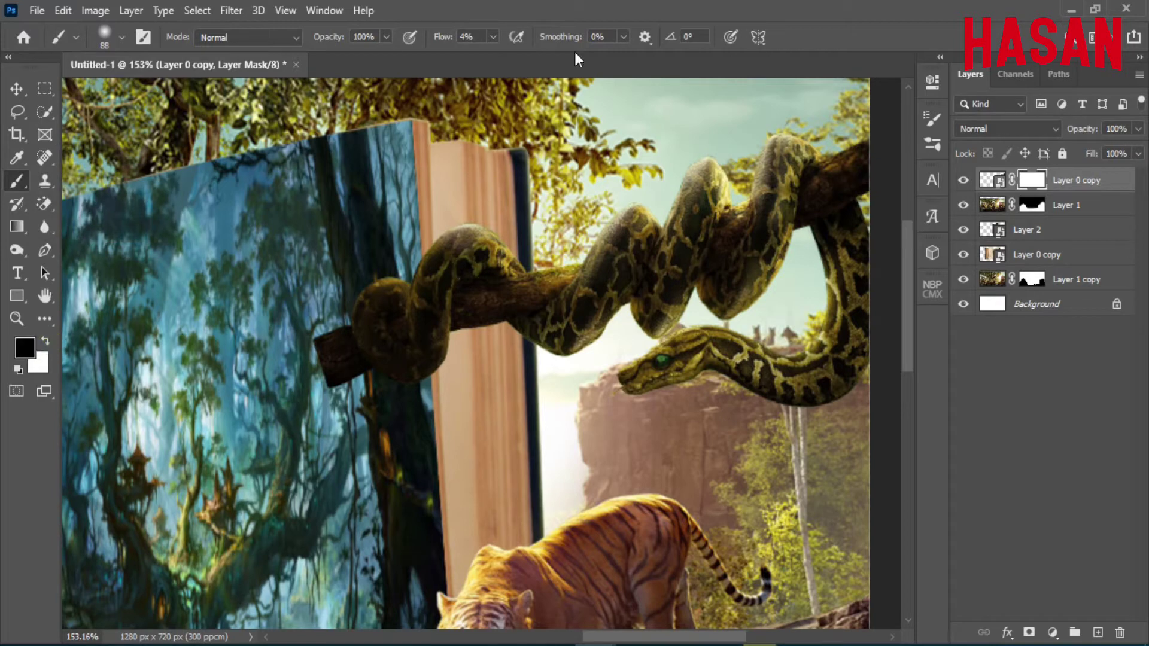
{"action": "left_click_drag", "start_coordinate": [425, 276], "coordinate": [426, 371]}
{"action": "mouse_move", "coordinate": [335, 330]}
{"action": "left_mouse_down"}
{"action": "mouse_move", "coordinate": [342, 386]}
{"action": "mouse_move", "coordinate": [354, 383]}
{"action": "left_mouse_up"}
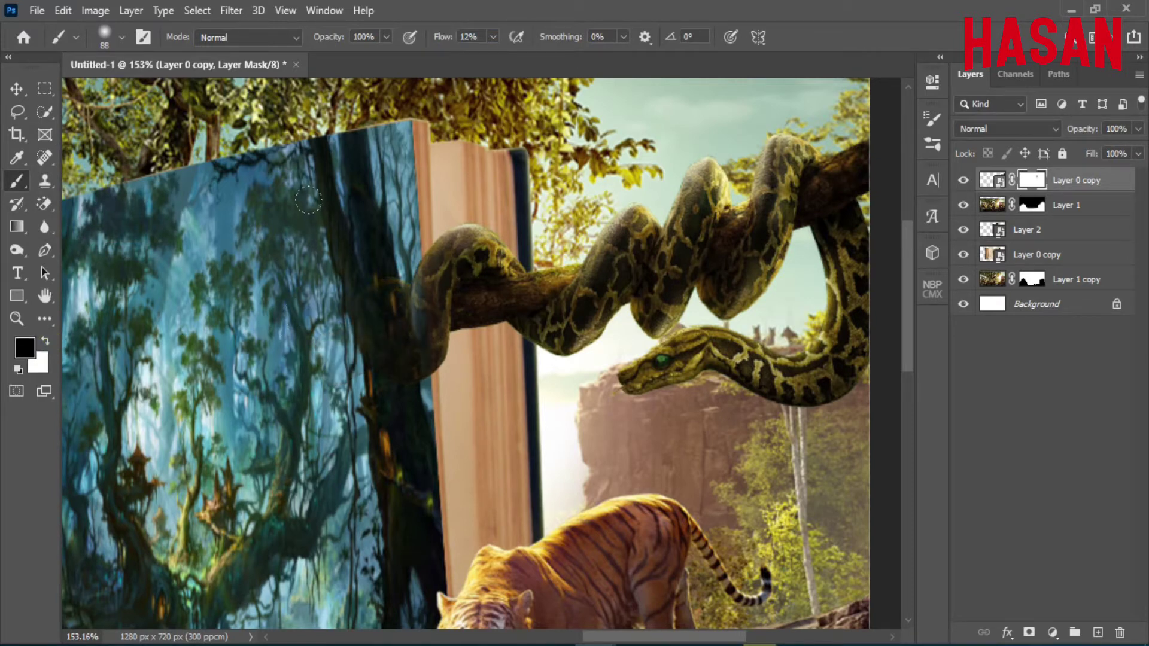
- Check the blend, make the brush smaller and swap the foreground colour to white
{"action": "key", "text": "ctrl+minus"}
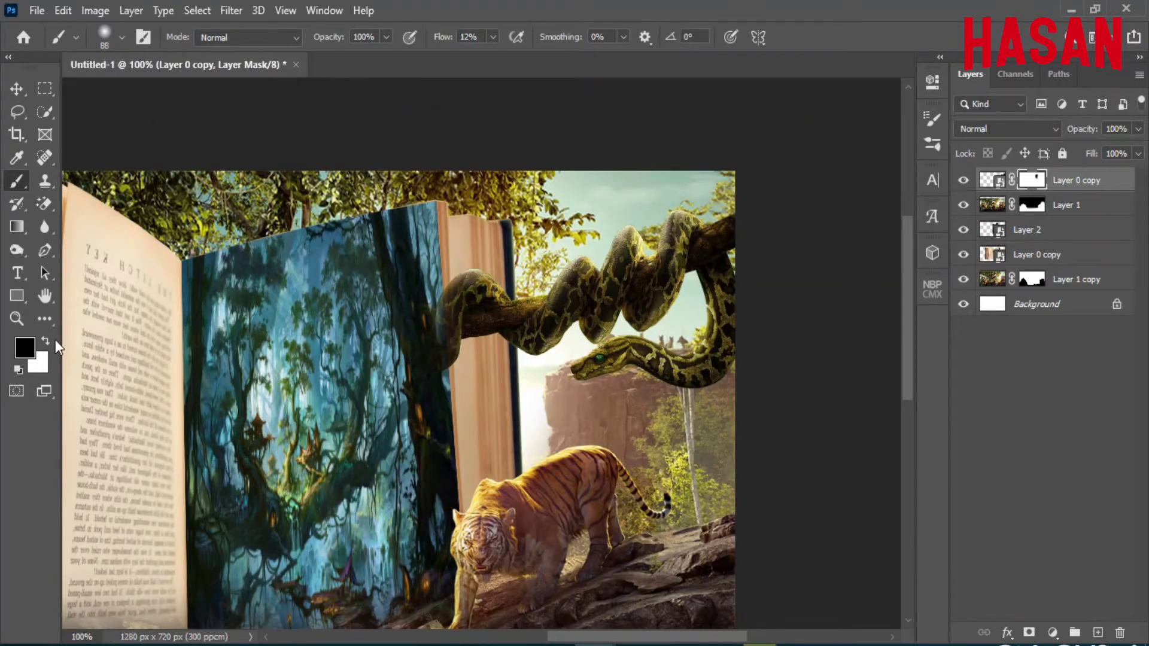
{"action": "scroll", "coordinate": [424, 346], "scroll_direction": "up", "scroll_amount": 2}
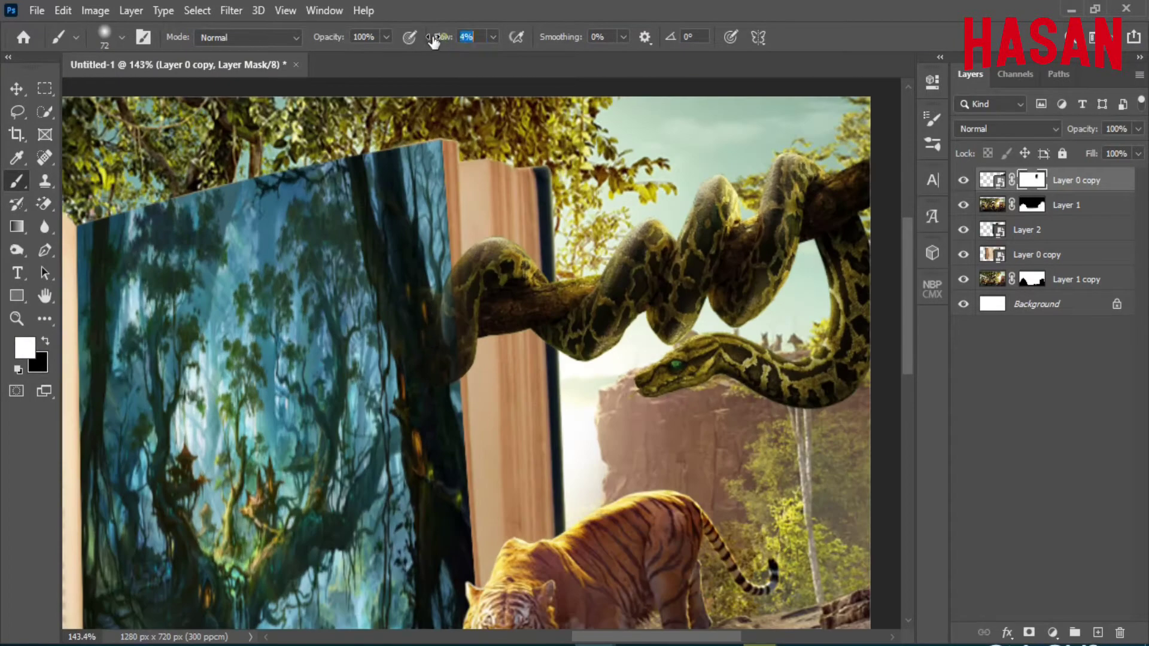
{"action": "key", "text": "bracketleft"}
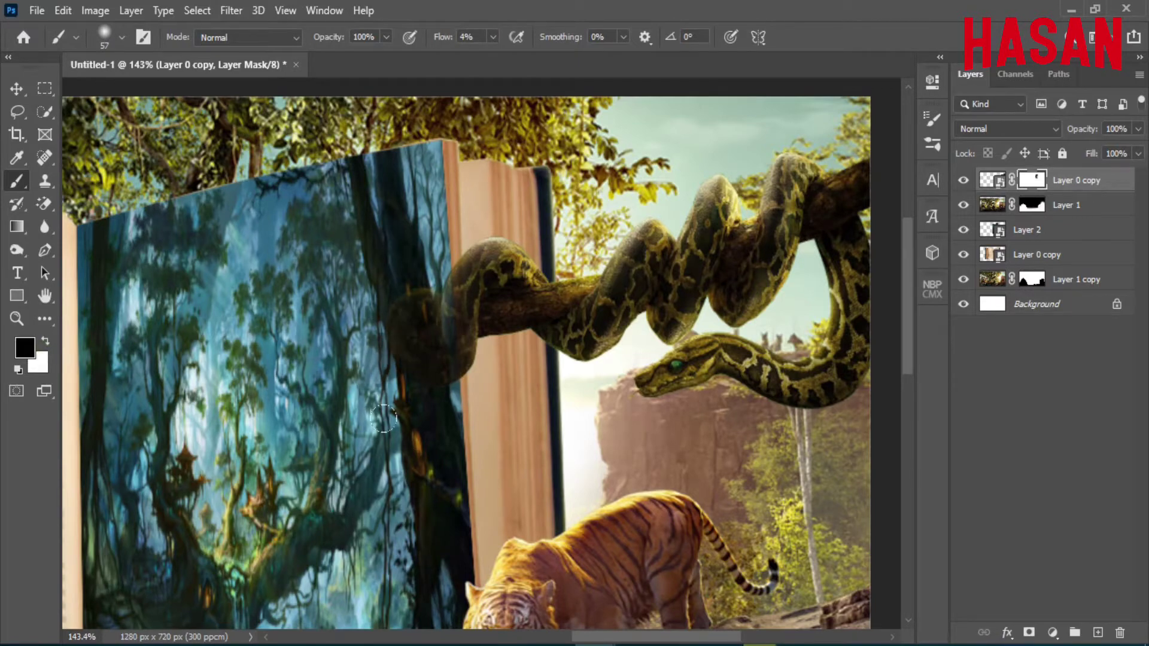
{"action": "key", "text": "x"}
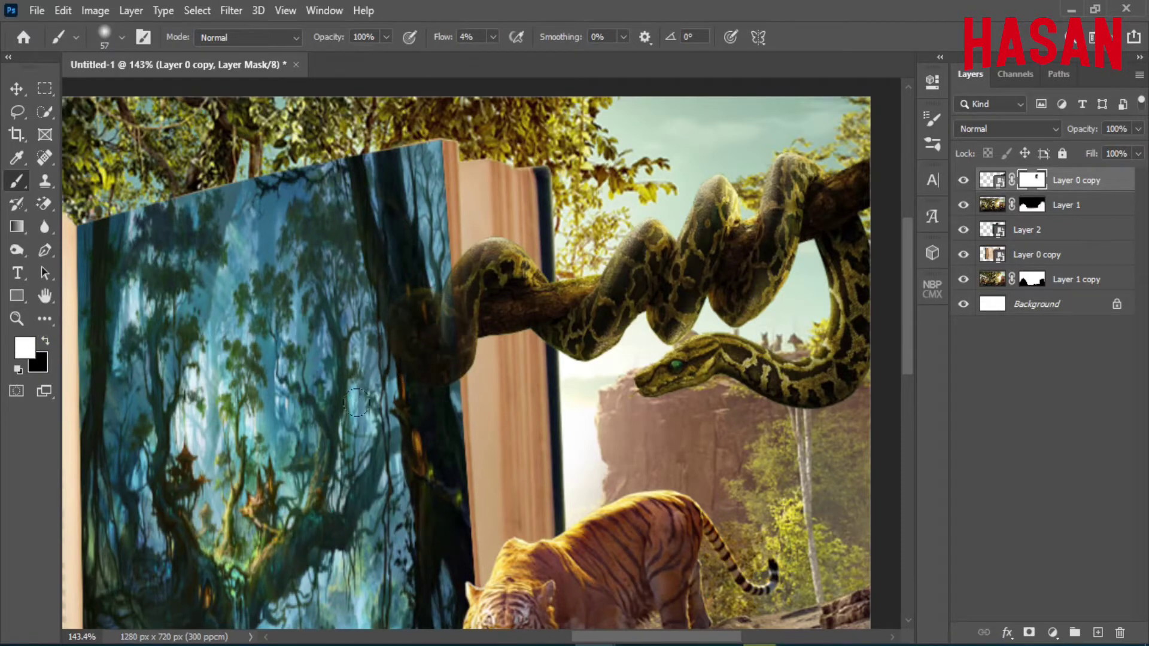
{"action": "key", "text": "ctrl+0"}
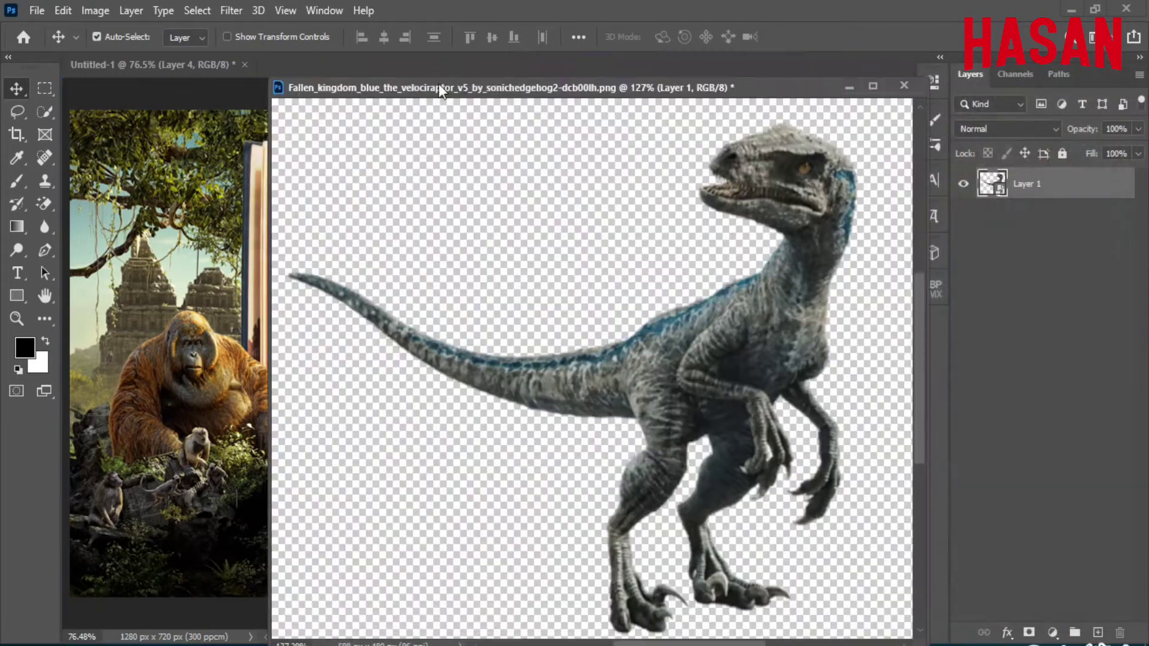
- Copy the velociraptor in as Layer 5, below Layer 2, on the scene's left
{"action": "left_click_drag", "start_coordinate": [1039, 73], "coordinate": [759, 46]}
{"action": "left_click_drag", "start_coordinate": [1011, 334], "coordinate": [322, 349]}
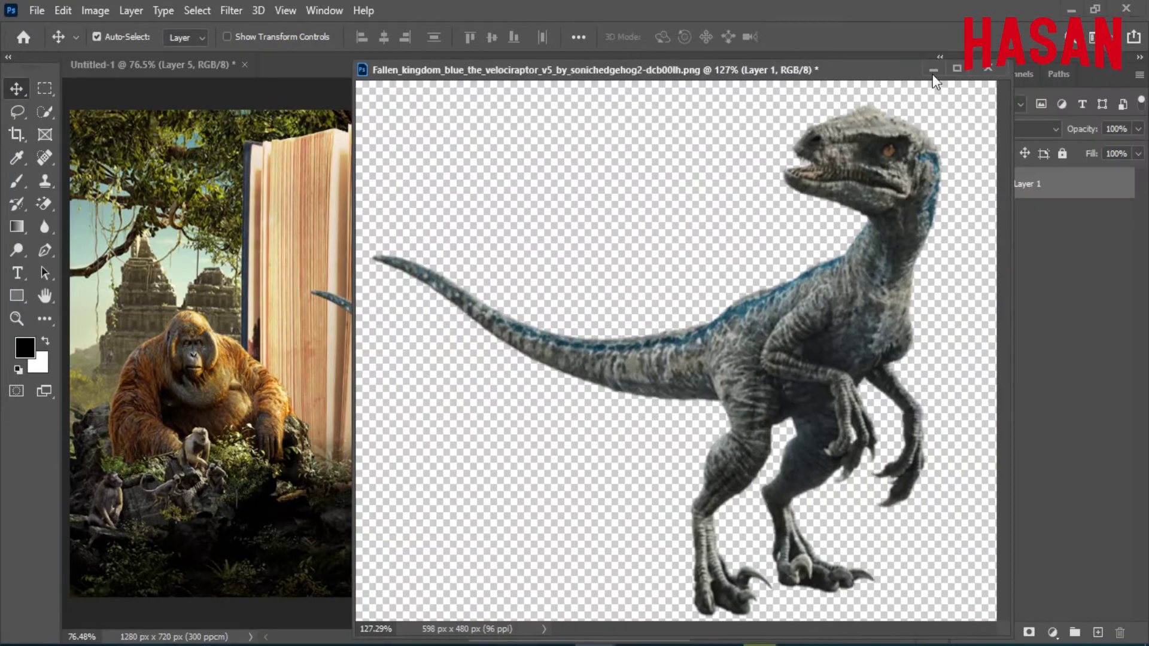
{"action": "left_click", "coordinate": [933, 71]}
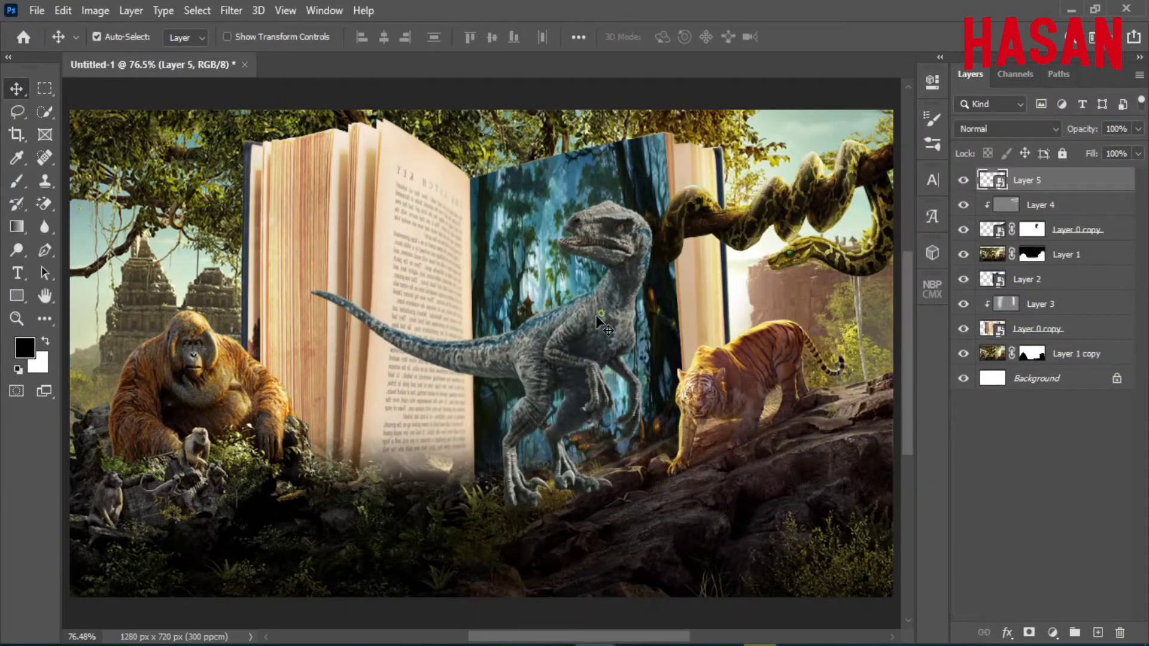
{"action": "left_click_drag", "start_coordinate": [598, 317], "coordinate": [228, 233]}
{"action": "left_click_drag", "start_coordinate": [1054, 180], "coordinate": [1053, 292]}
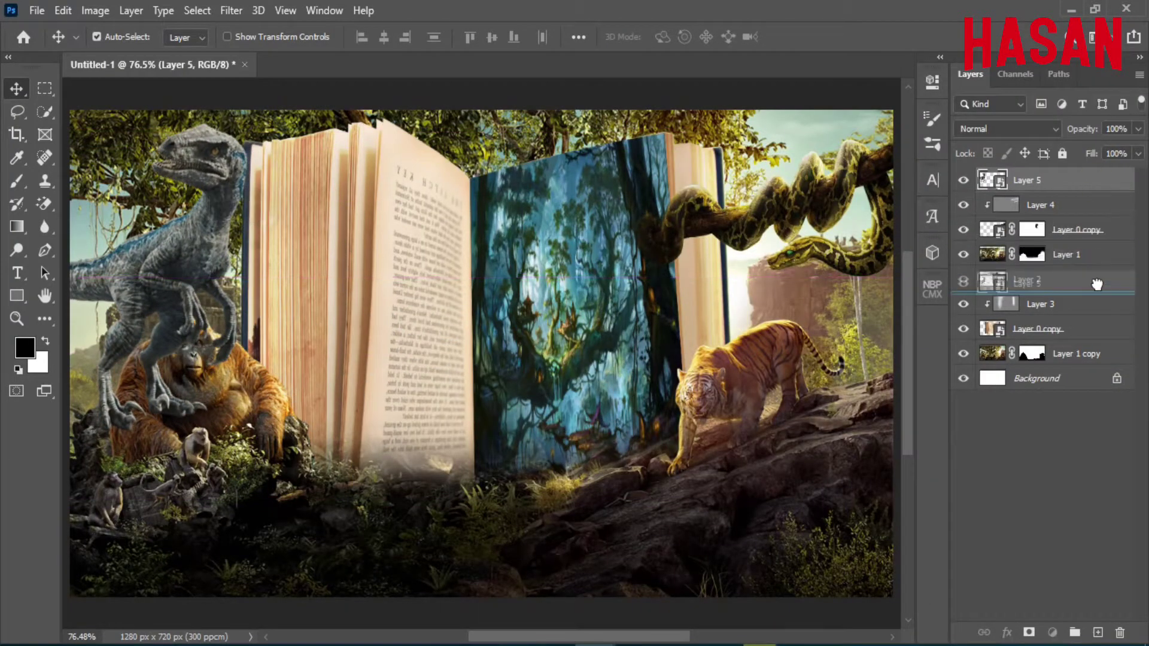
{"action": "left_click_drag", "start_coordinate": [215, 207], "coordinate": [209, 259]}
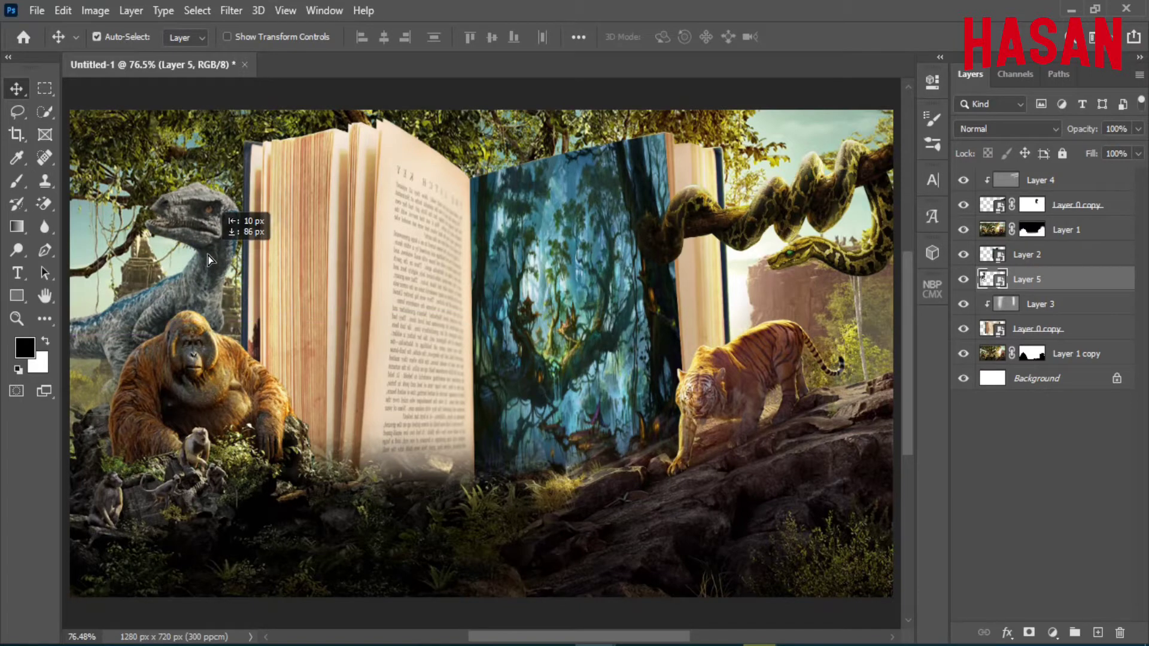
- Flip the raptor horizontally and position it behind the orangutan
{"action": "key", "text": "ctrl+t"}
{"action": "right_click", "coordinate": [207, 256]}
{"action": "left_click", "coordinate": [239, 529]}
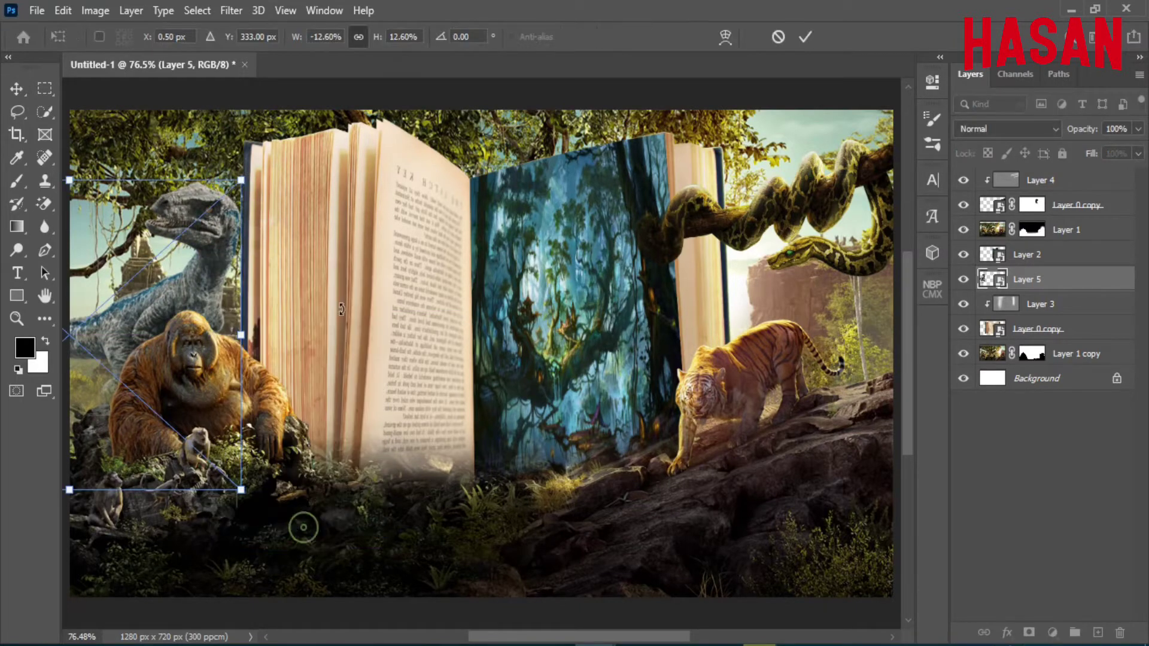
{"action": "mouse_move", "coordinate": [240, 331]}
{"action": "left_mouse_down"}
{"action": "mouse_move", "coordinate": [228, 306]}
{"action": "mouse_move", "coordinate": [124, 335]}
{"action": "mouse_move", "coordinate": [196, 286]}
{"action": "left_mouse_up"}
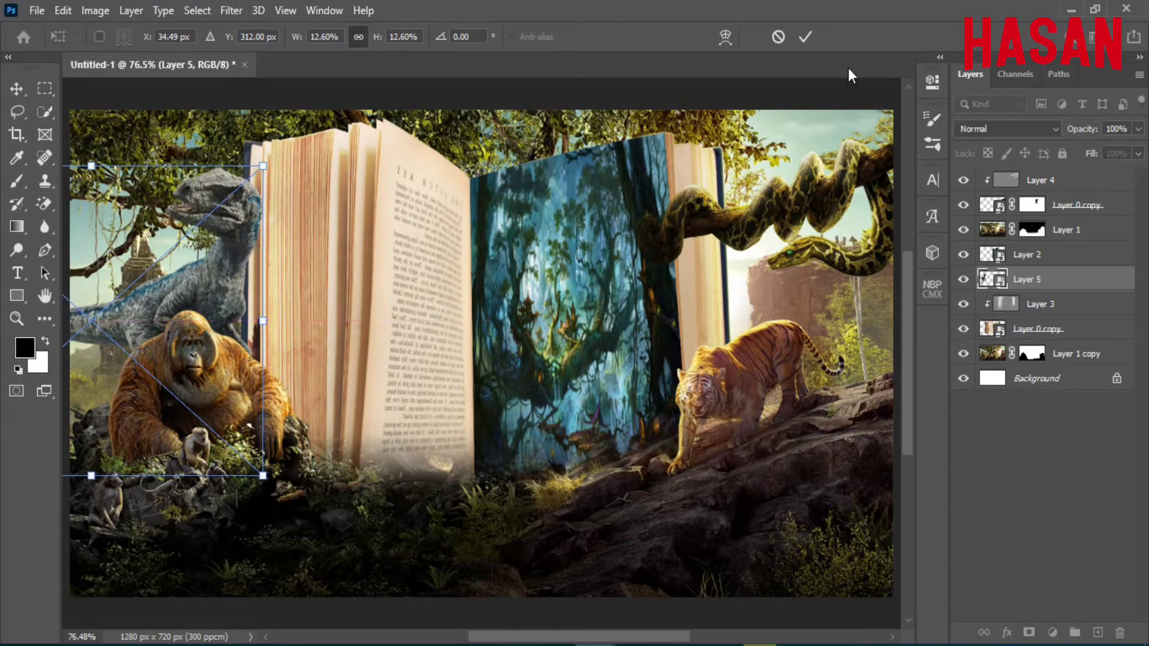
{"action": "key", "text": "Return"}
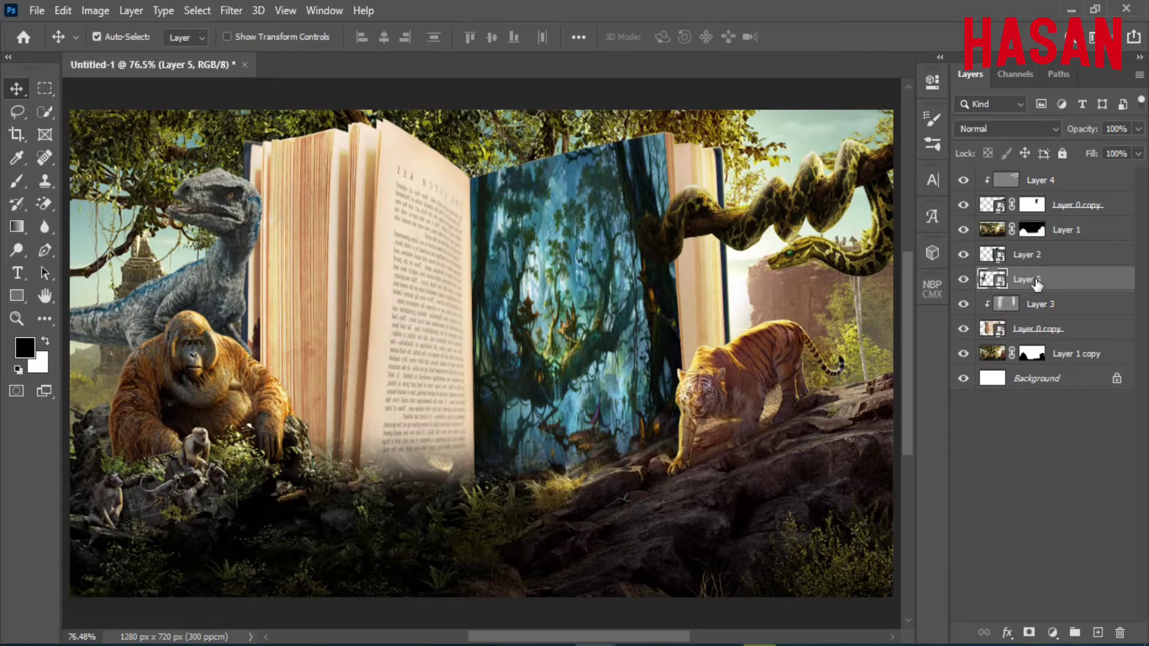
- Add a Brightness/Contrast adjustment with Brightness 150 and invert its mask
{"action": "left_click", "coordinate": [1053, 632]}
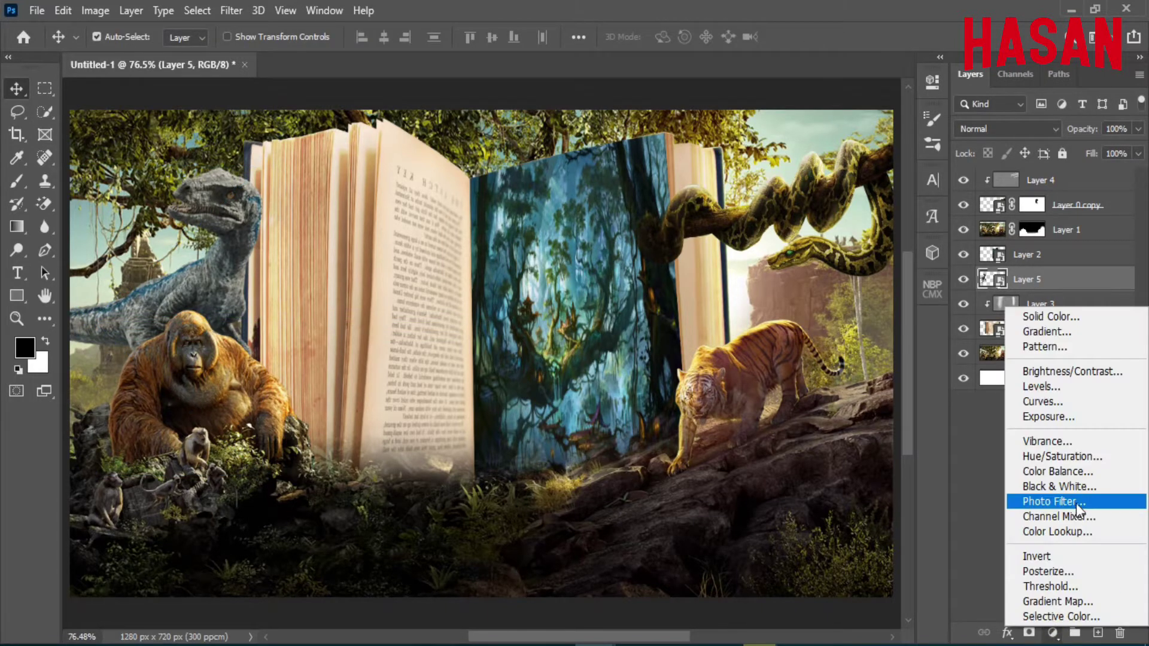
{"action": "left_click", "coordinate": [1054, 378]}
{"action": "left_click", "coordinate": [787, 408]}
{"action": "left_click_drag", "start_coordinate": [789, 181], "coordinate": [928, 183]}
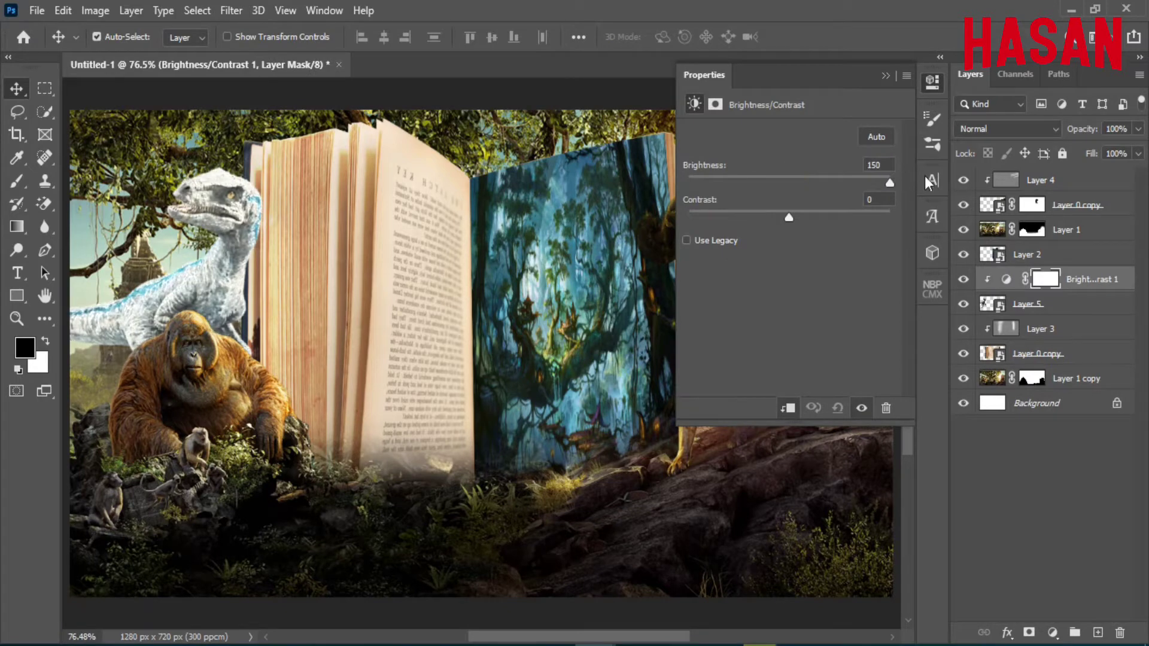
{"action": "left_click", "coordinate": [886, 76]}
{"action": "left_click", "coordinate": [931, 82]}
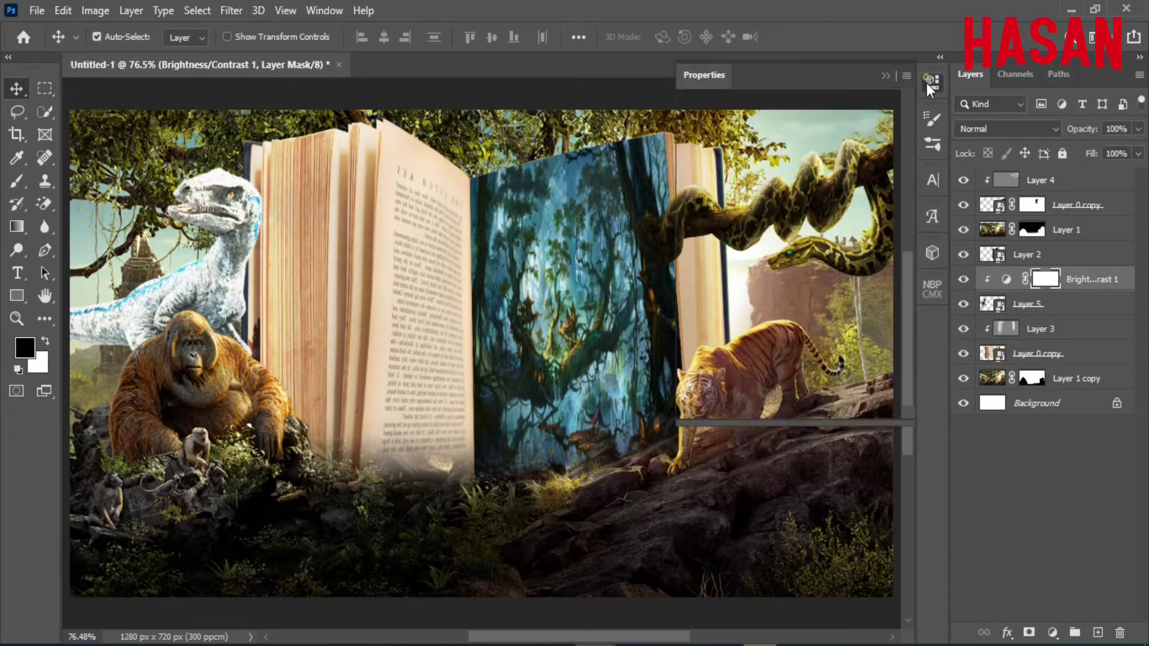
{"action": "left_click", "coordinate": [842, 342]}
{"action": "left_click", "coordinate": [932, 82]}
- Select the Brush Tool with a soft round tip
{"action": "left_click", "coordinate": [16, 180]}
{"action": "right_click", "coordinate": [17, 181]}
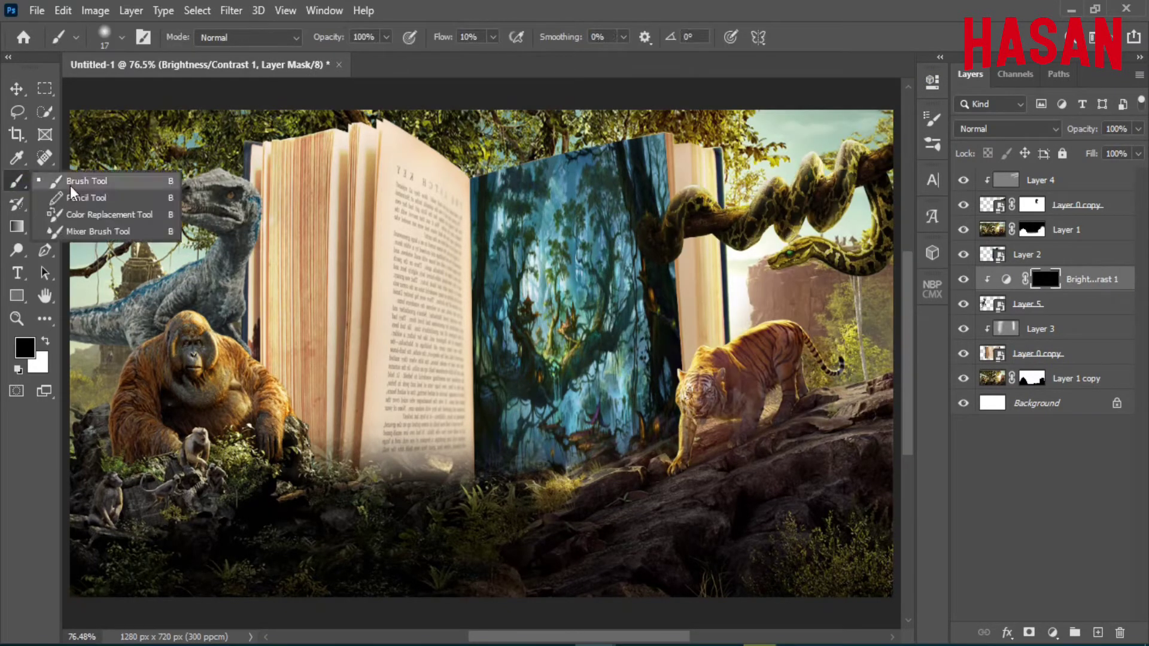
{"action": "left_click", "coordinate": [71, 180]}
{"action": "scroll", "coordinate": [211, 227], "scroll_direction": "up", "scroll_amount": 2}
{"action": "scroll", "coordinate": [239, 262], "scroll_direction": "down", "scroll_amount": 1}
{"action": "right_click", "coordinate": [225, 263]}
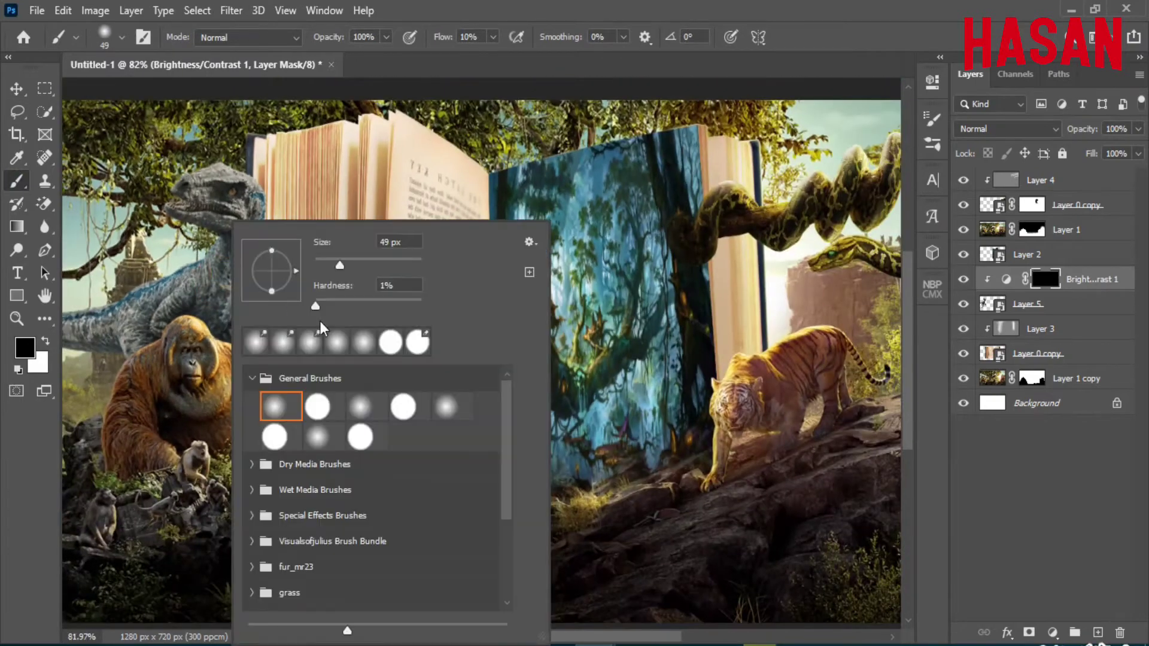
{"action": "left_click", "coordinate": [534, 48]}
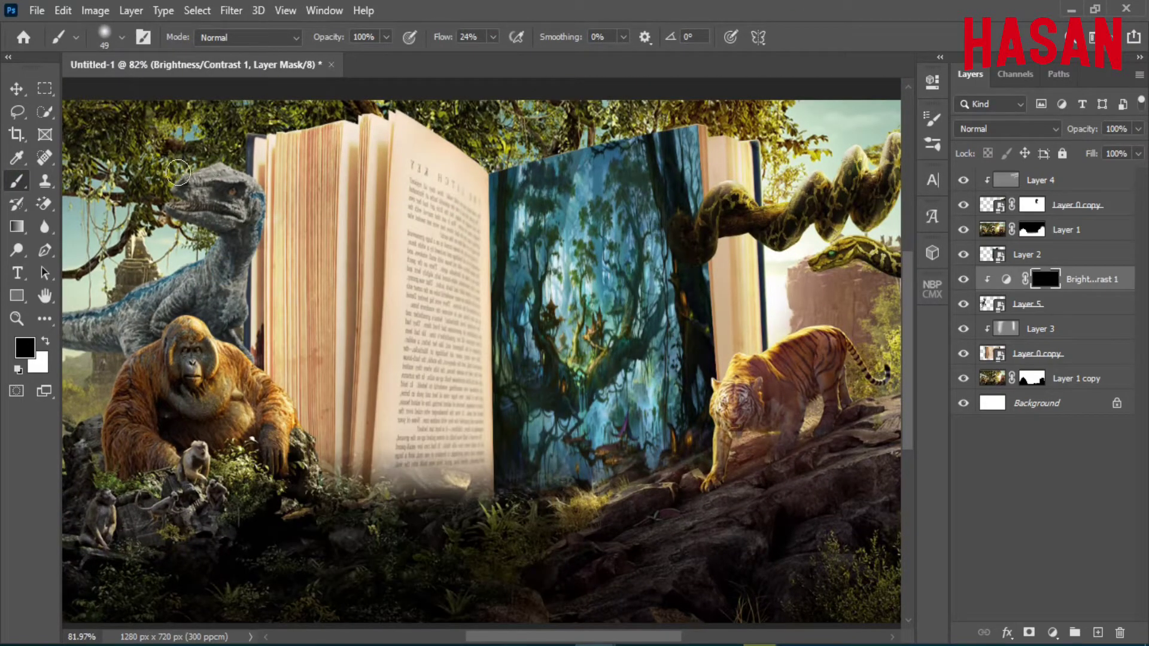
- Paint the brightening into the mask over the raptor's head, neck and body
{"action": "left_click_drag", "start_coordinate": [160, 203], "coordinate": [173, 191]}
{"action": "key", "text": "ctrl+z"}
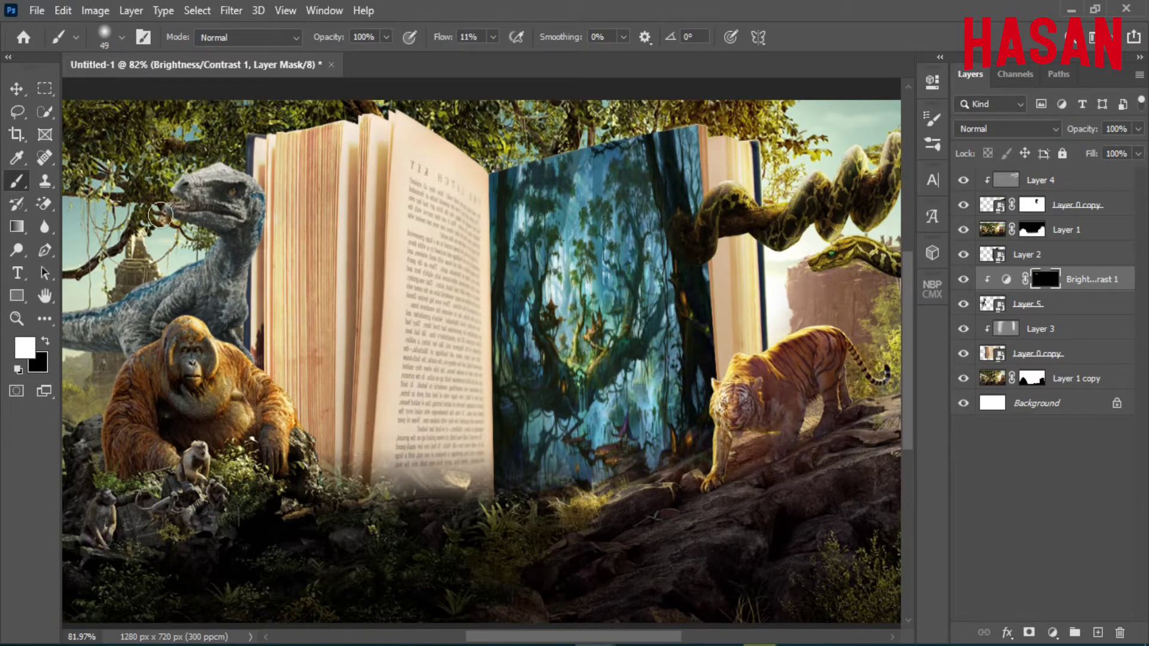
{"action": "mouse_move", "coordinate": [194, 236]}
{"action": "left_mouse_down"}
{"action": "mouse_move", "coordinate": [198, 258]}
{"action": "mouse_move", "coordinate": [96, 309]}
{"action": "left_mouse_up"}
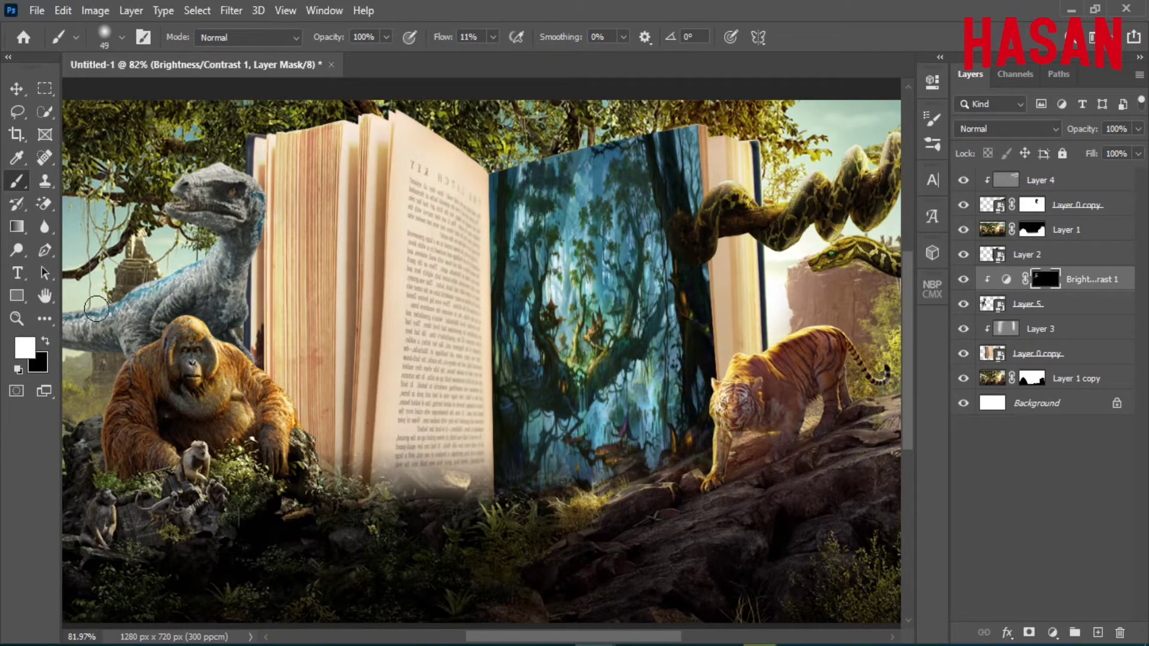
{"action": "left_click_drag", "start_coordinate": [178, 240], "coordinate": [264, 160]}
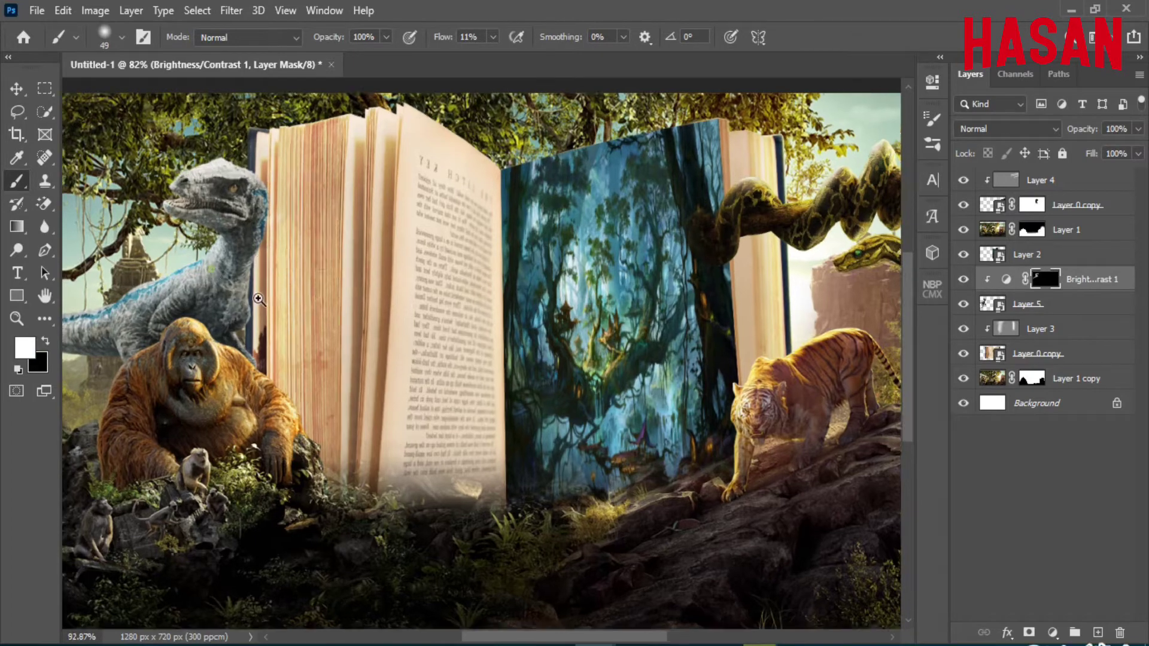
{"action": "scroll", "coordinate": [179, 252], "scroll_direction": "down", "scroll_amount": 5}
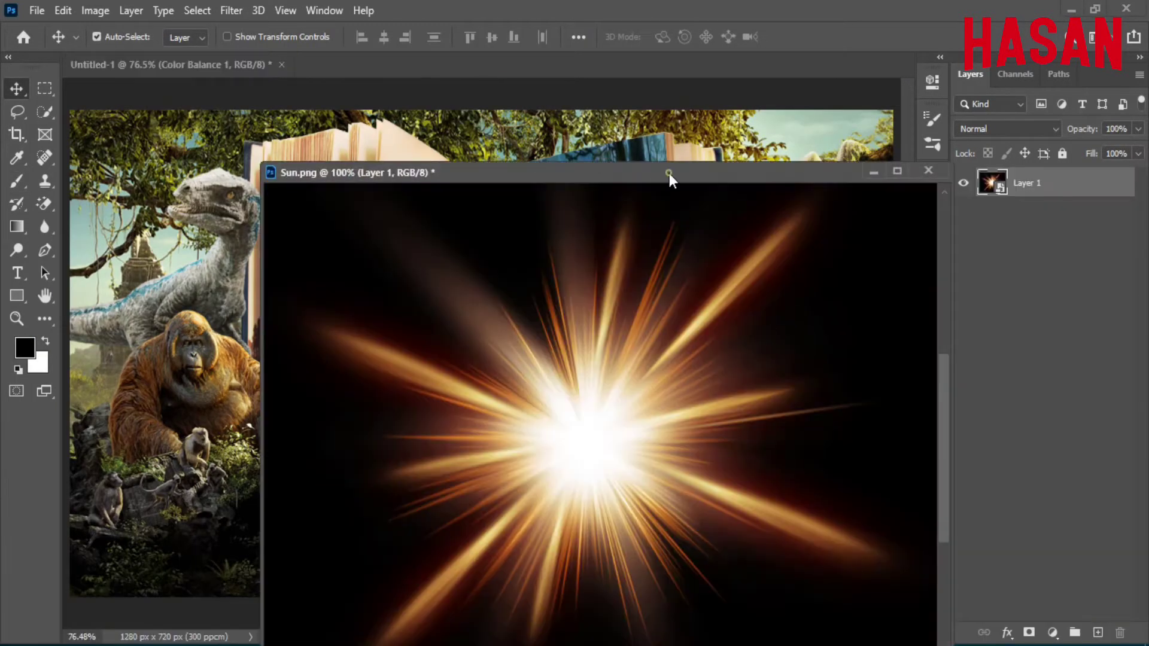
- Copy Sun.png into the composite and set its blend mode to Screen
{"action": "left_click_drag", "start_coordinate": [669, 174], "coordinate": [965, 76]}
{"action": "left_click", "coordinate": [792, 138]}
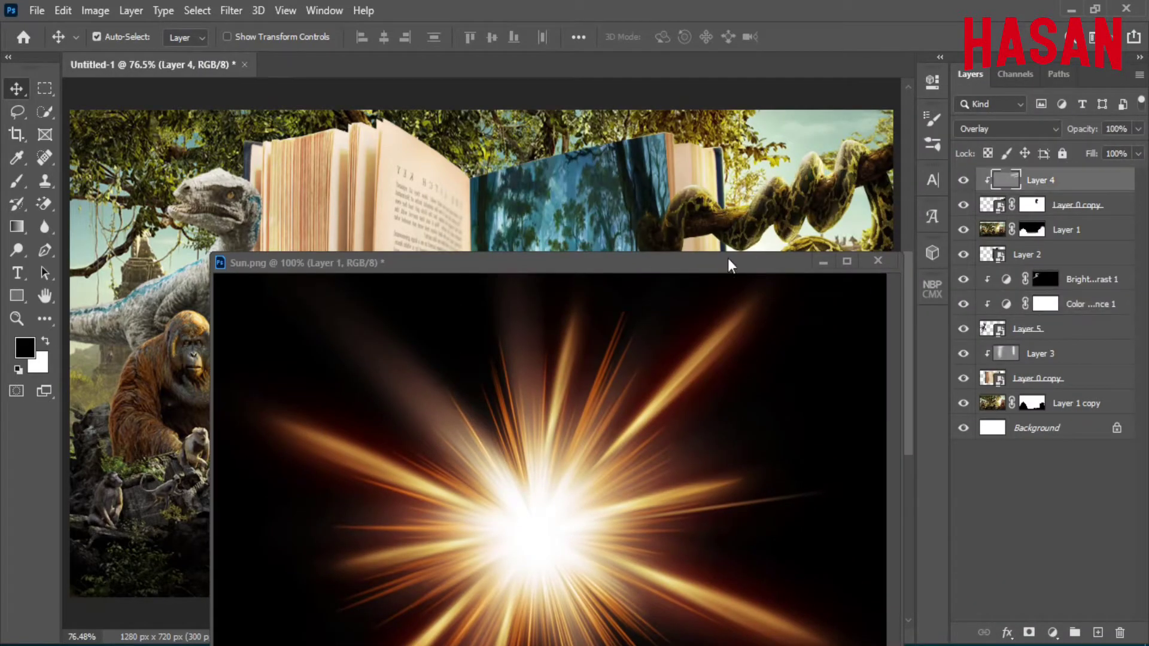
{"action": "left_click_drag", "start_coordinate": [726, 262], "coordinate": [954, 72]}
{"action": "left_click_drag", "start_coordinate": [790, 123], "coordinate": [491, 198]}
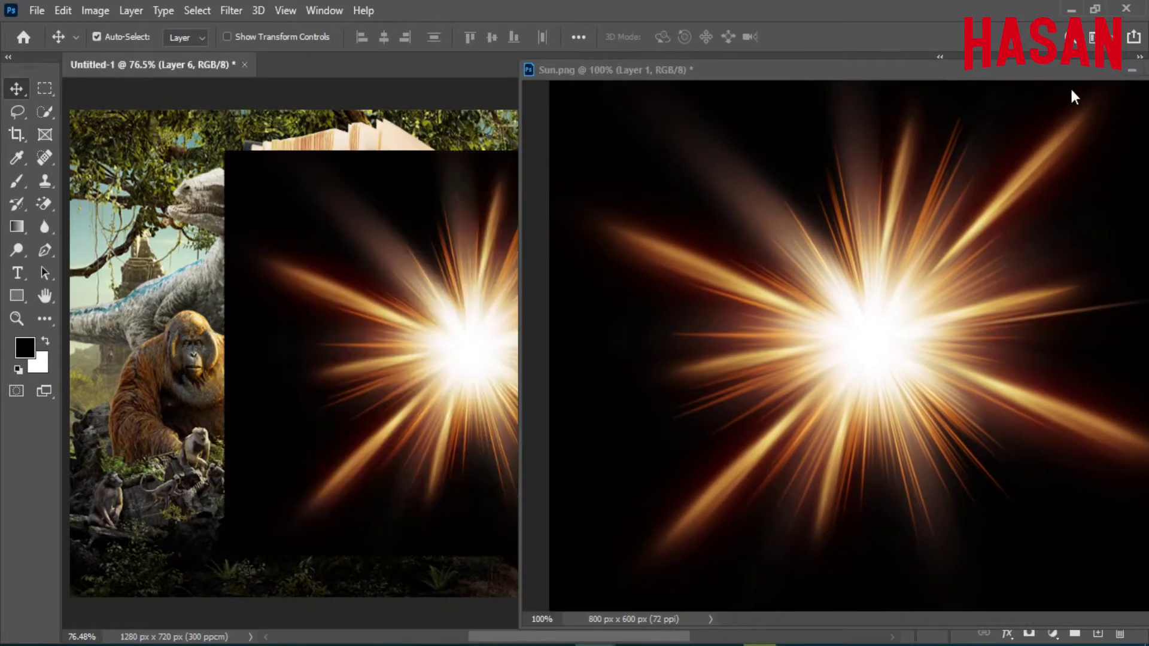
{"action": "left_click", "coordinate": [1133, 70]}
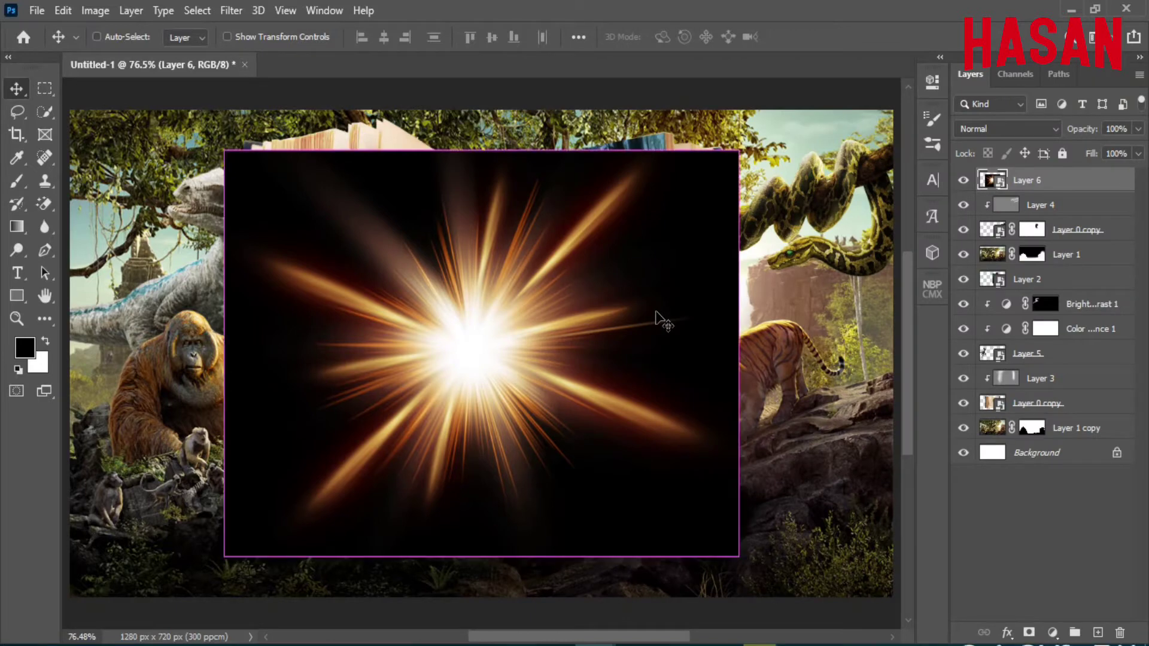
{"action": "left_click", "coordinate": [1041, 129]}
{"action": "left_click", "coordinate": [982, 281]}
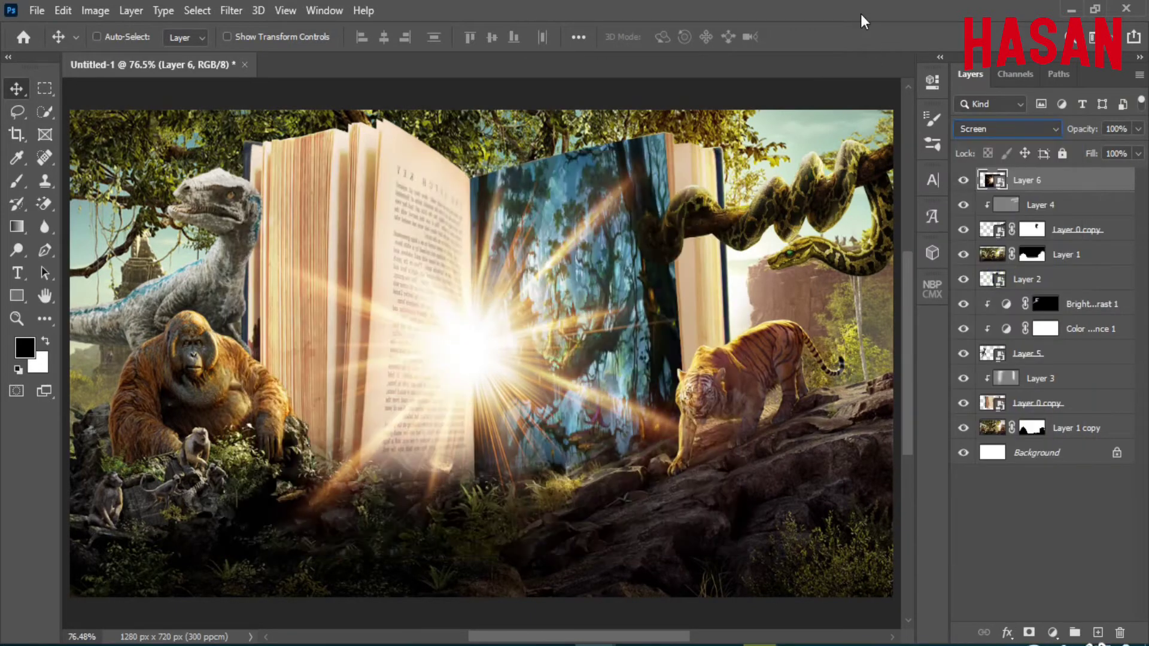
- Scale the sun into the top-left corner and set its opacity to 90%
{"action": "key", "text": "ctrl+t"}
{"action": "left_click_drag", "start_coordinate": [560, 278], "coordinate": [110, 134]}
{"action": "key", "text": "ctrl+minus"}
{"action": "key", "text": "ctrl+minus"}
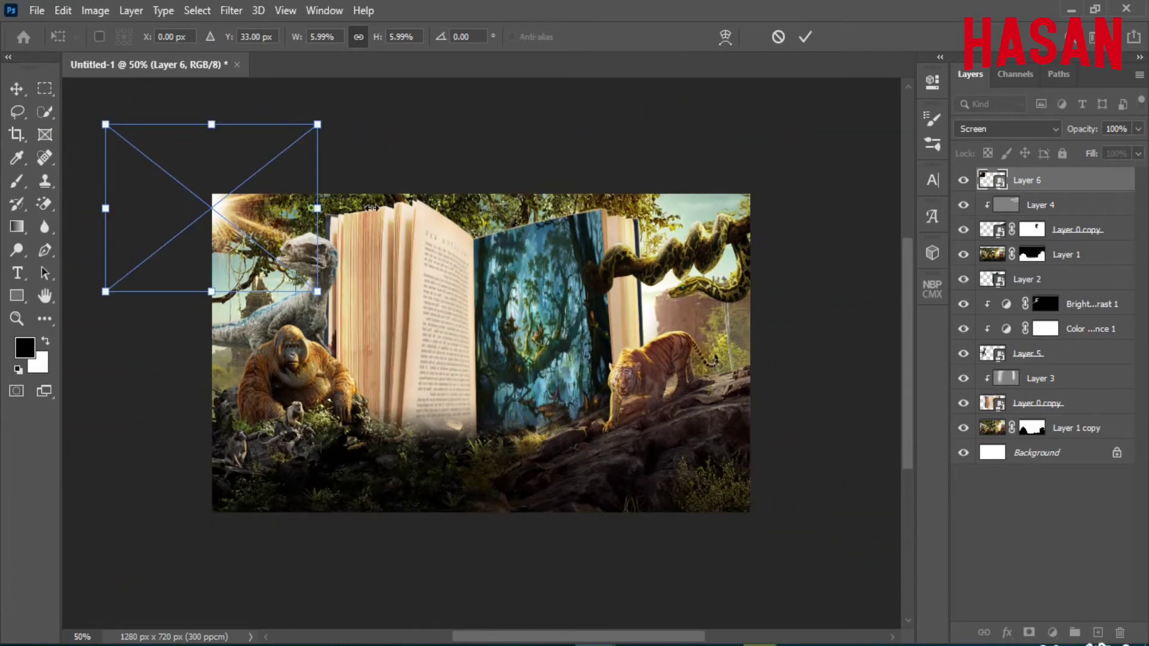
{"action": "left_click_drag", "start_coordinate": [371, 208], "coordinate": [526, 206]}
{"action": "mouse_move", "coordinate": [287, 192]}
{"action": "left_mouse_down"}
{"action": "mouse_move", "coordinate": [213, 231]}
{"action": "mouse_move", "coordinate": [211, 182]}
{"action": "mouse_move", "coordinate": [191, 199]}
{"action": "left_mouse_up"}
{"action": "left_click", "coordinate": [805, 38]}
{"action": "key", "text": "ctrl+0"}
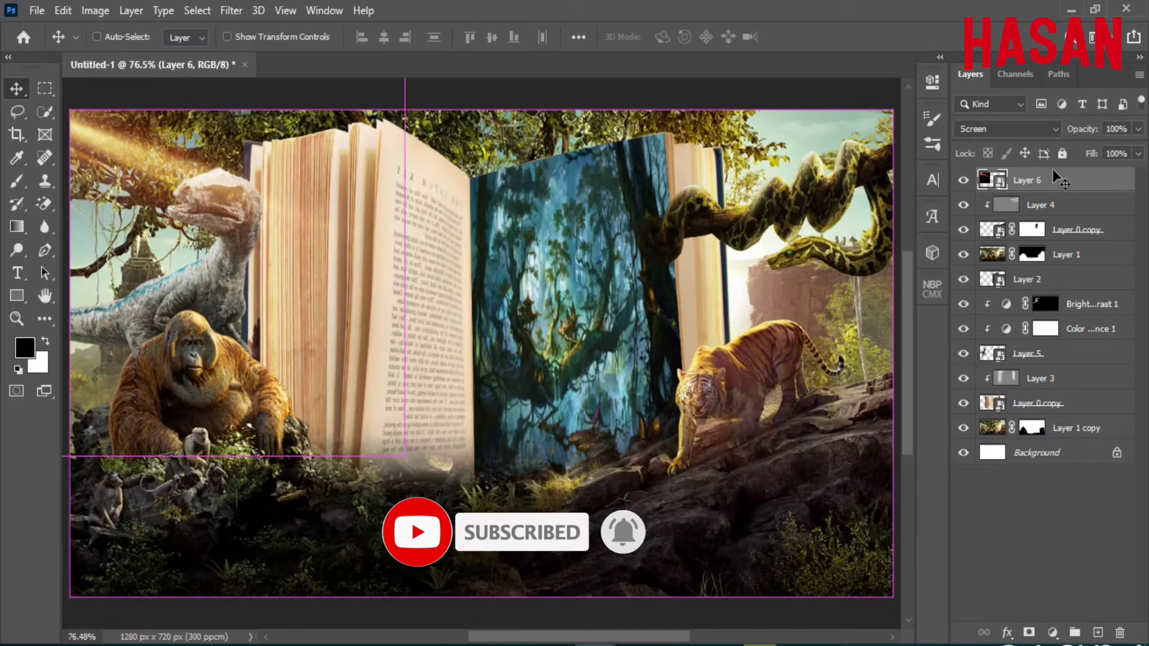
{"action": "left_click_drag", "start_coordinate": [1064, 137], "coordinate": [1079, 138]}
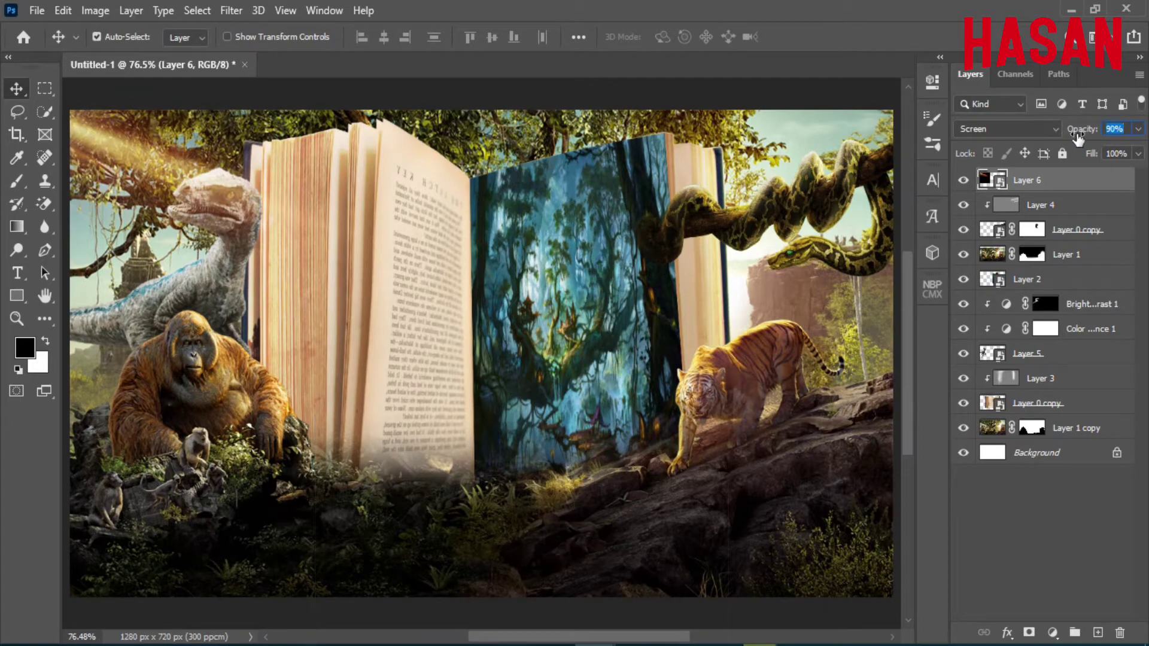
- Nudge the sun layer, then copy the lens-flare image in as Layer 7
{"action": "left_click_drag", "start_coordinate": [605, 327], "coordinate": [625, 157]}
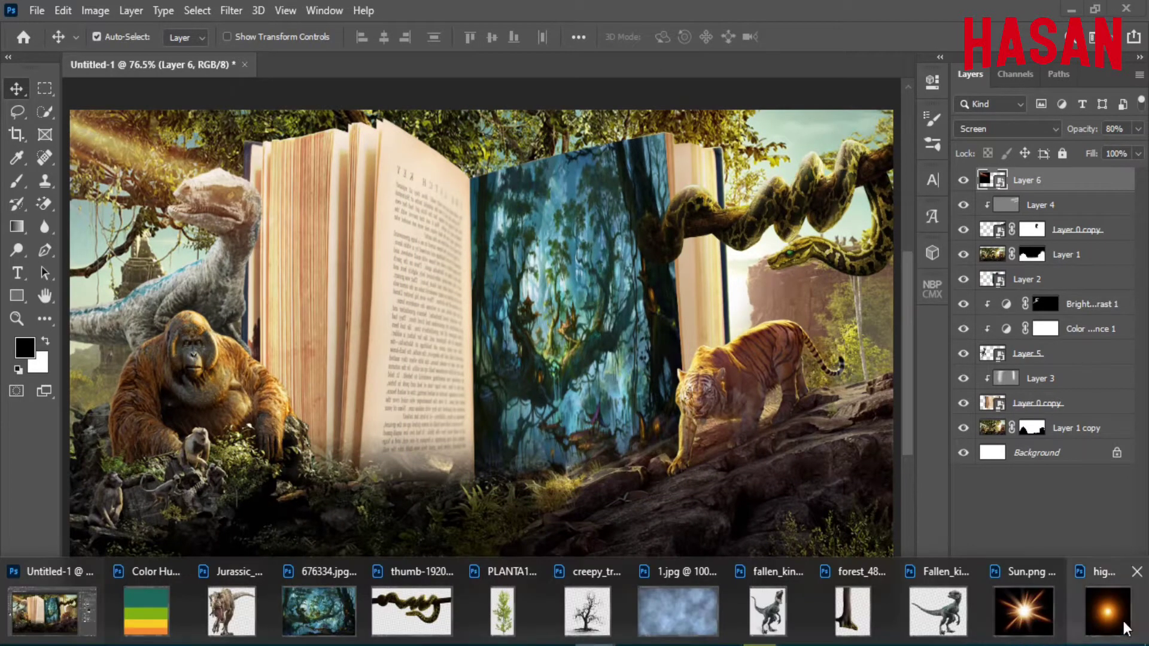
{"action": "left_click", "coordinate": [1105, 608]}
{"action": "mouse_move", "coordinate": [674, 84]}
{"action": "left_mouse_down"}
{"action": "mouse_move", "coordinate": [674, 65]}
{"action": "mouse_move", "coordinate": [1018, 66]}
{"action": "left_mouse_up"}
{"action": "mouse_move", "coordinate": [1017, 333]}
{"action": "left_mouse_down"}
{"action": "mouse_move", "coordinate": [447, 347]}
{"action": "mouse_move", "coordinate": [479, 355]}
{"action": "left_mouse_up"}
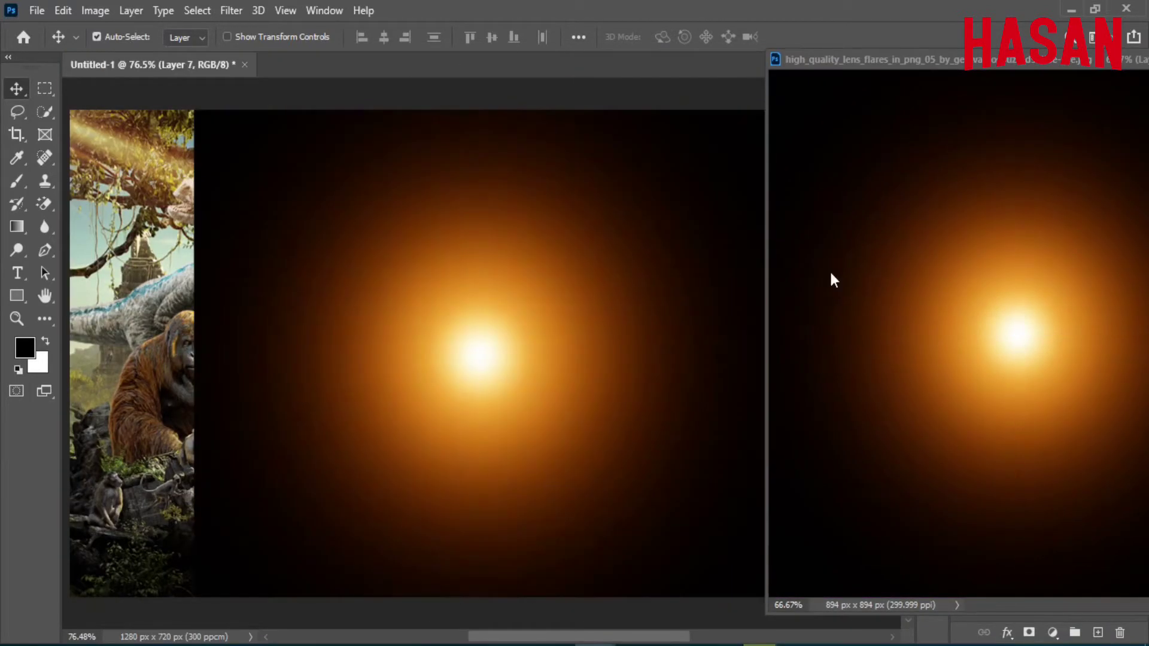
{"action": "left_click_drag", "start_coordinate": [1089, 58], "coordinate": [982, 72]}
{"action": "key", "text": "ctrl+w"}
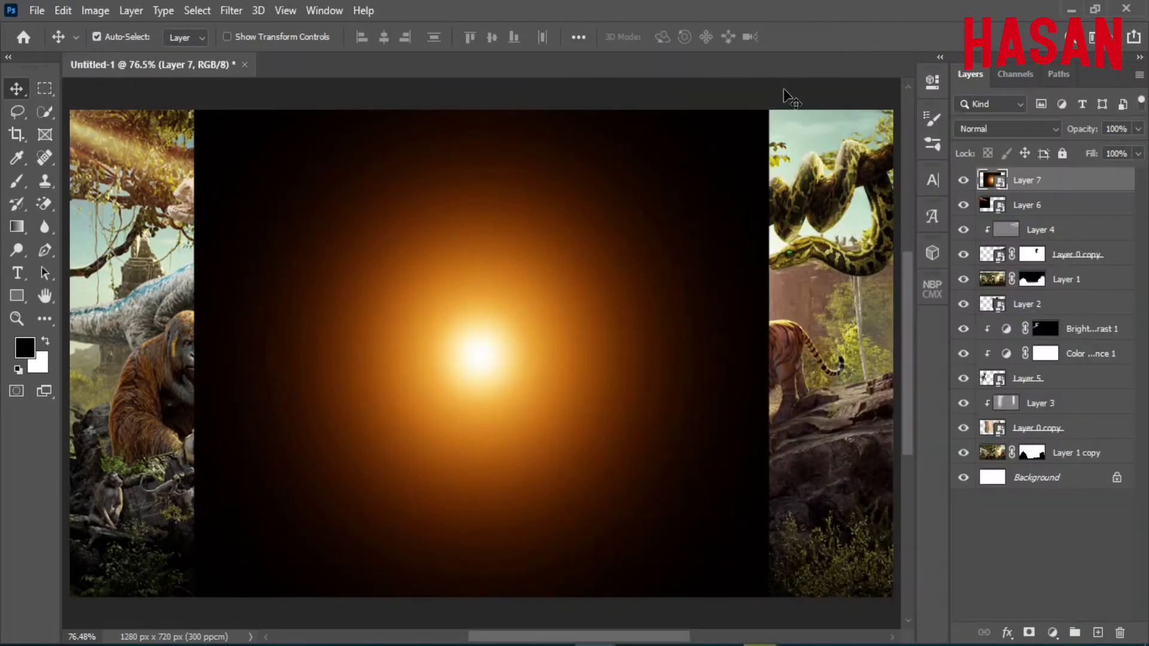
- Set the flare layer to Screen, then scale and place it top-right
{"action": "left_click", "coordinate": [1035, 131]}
{"action": "left_click", "coordinate": [987, 239]}
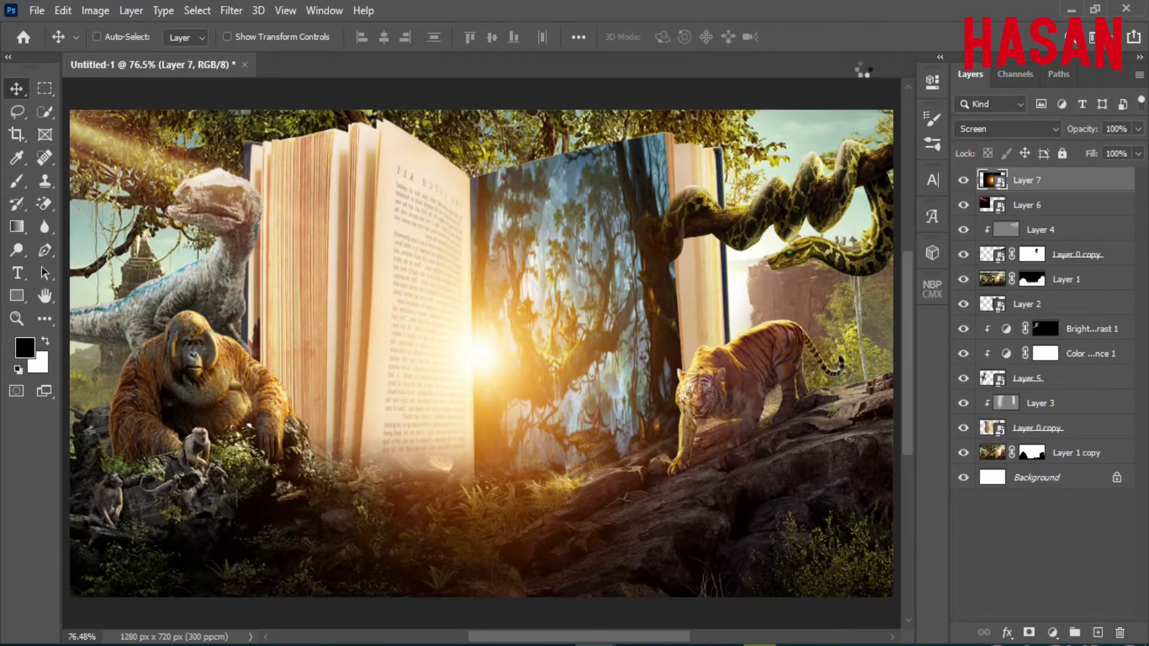
{"action": "key", "text": "ctrl+t"}
{"action": "left_click_drag", "start_coordinate": [839, 539], "coordinate": [628, 508]}
{"action": "left_click_drag", "start_coordinate": [587, 276], "coordinate": [898, 123]}
{"action": "key", "text": "ctrl+minus"}
{"action": "key", "text": "ctrl+minus"}
{"action": "left_click_drag", "start_coordinate": [638, 294], "coordinate": [482, 455]}
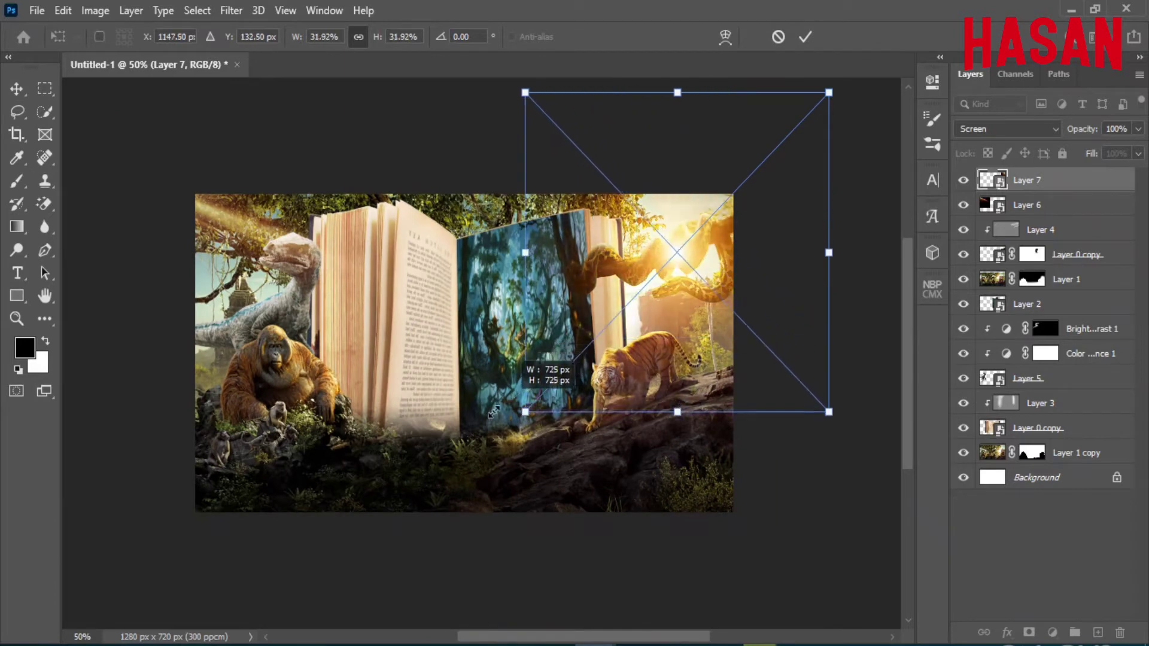
{"action": "left_click_drag", "start_coordinate": [669, 287], "coordinate": [736, 187]}
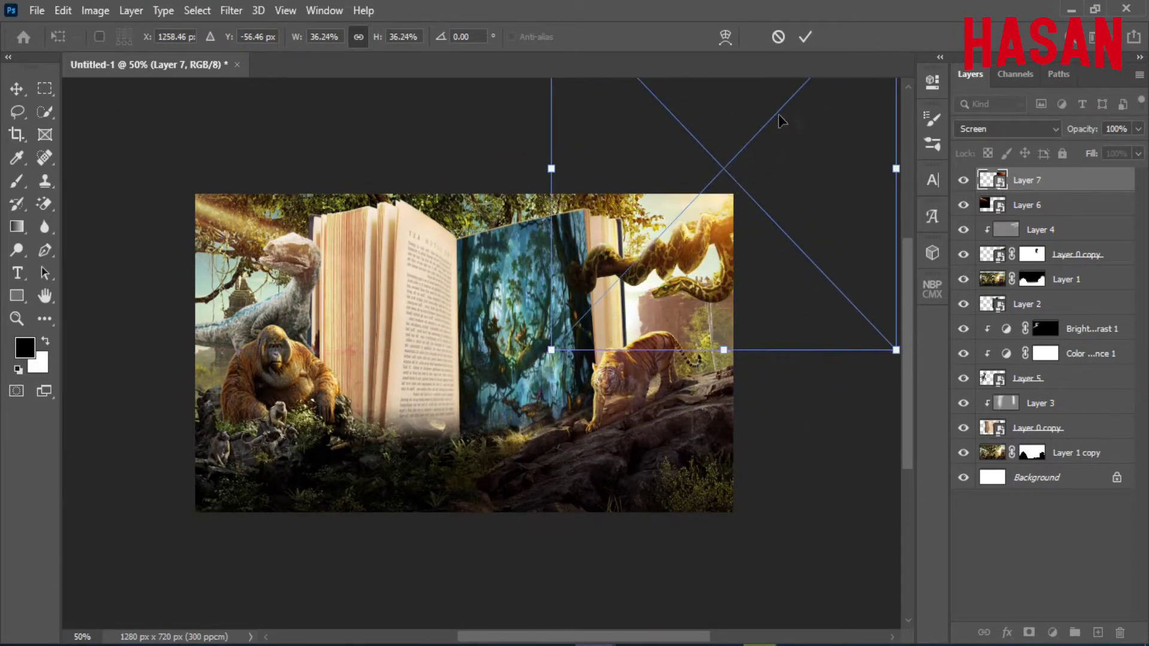
{"action": "left_click", "coordinate": [805, 37]}
- Enlarge the flare further toward the upper right and commit it
{"action": "key", "text": "ctrl+0"}
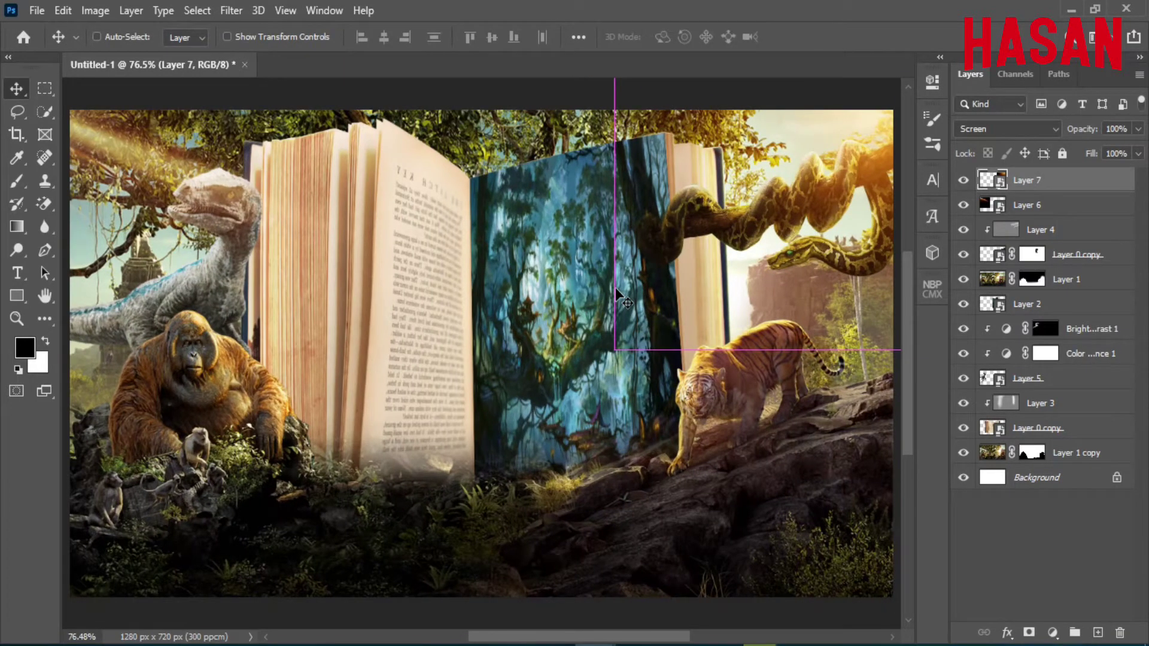
{"action": "key", "text": "ctrl+minus"}
{"action": "key", "text": "ctrl+t"}
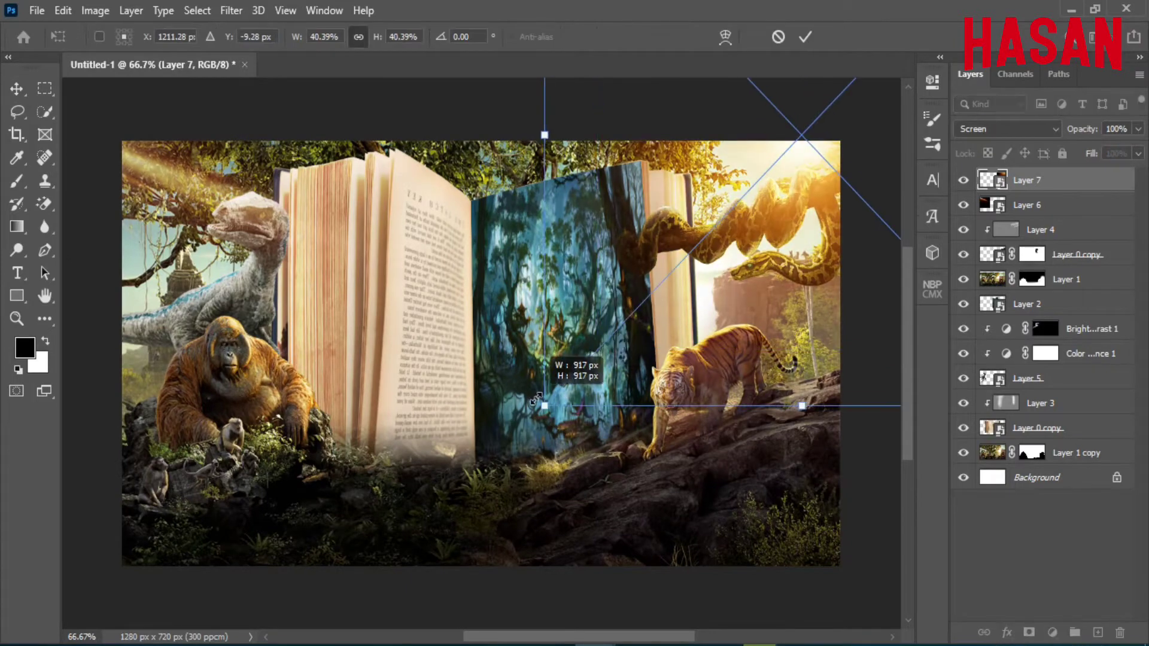
{"action": "left_click_drag", "start_coordinate": [619, 294], "coordinate": [822, 174]}
{"action": "key", "text": "Return"}
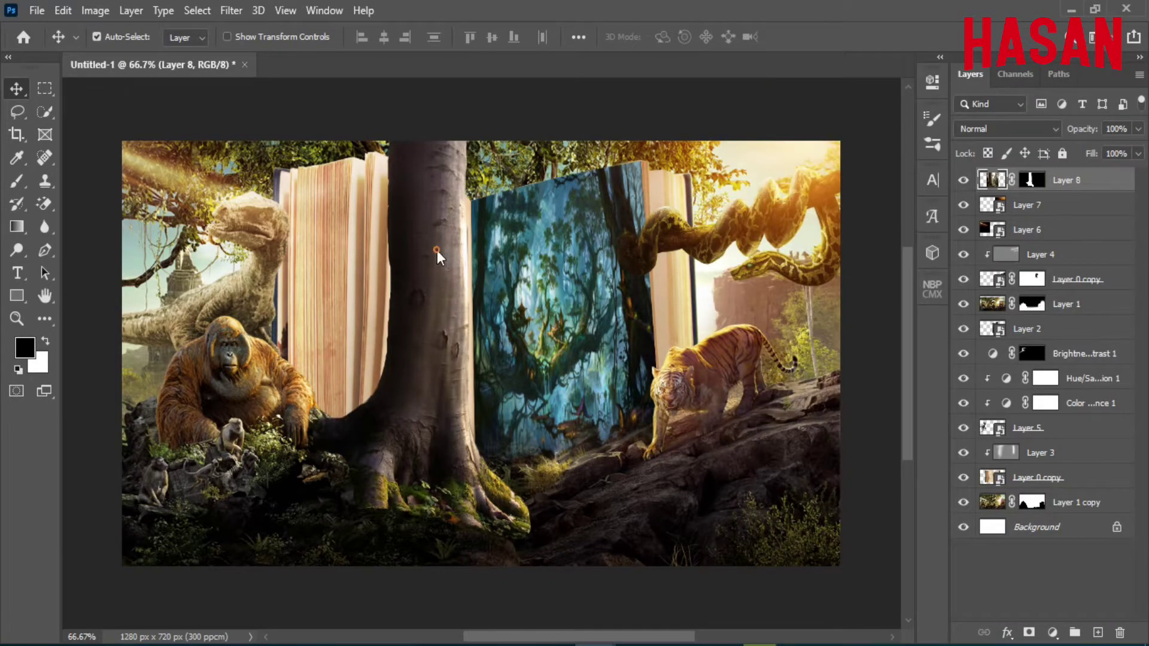
- Make Layer 8's trunk a smart object, laid lower-left as a fallen log at -50.92°, 110.32%
{"action": "right_click", "coordinate": [1088, 178]}
{"action": "left_click", "coordinate": [886, 244]}
{"action": "key", "text": "ctrl+t"}
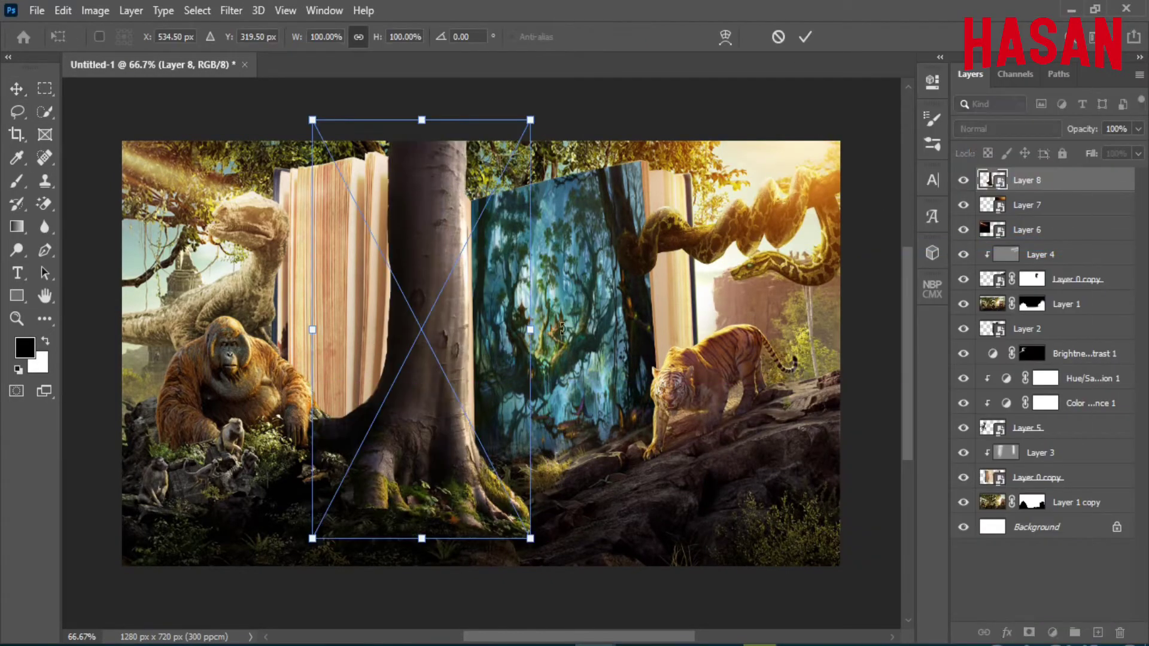
{"action": "mouse_move", "coordinate": [530, 329]}
{"action": "left_mouse_down"}
{"action": "mouse_move", "coordinate": [499, 330]}
{"action": "mouse_move", "coordinate": [201, 452]}
{"action": "left_mouse_up"}
{"action": "mouse_move", "coordinate": [288, 431]}
{"action": "left_mouse_down"}
{"action": "mouse_move", "coordinate": [268, 453]}
{"action": "mouse_move", "coordinate": [281, 520]}
{"action": "left_mouse_up"}
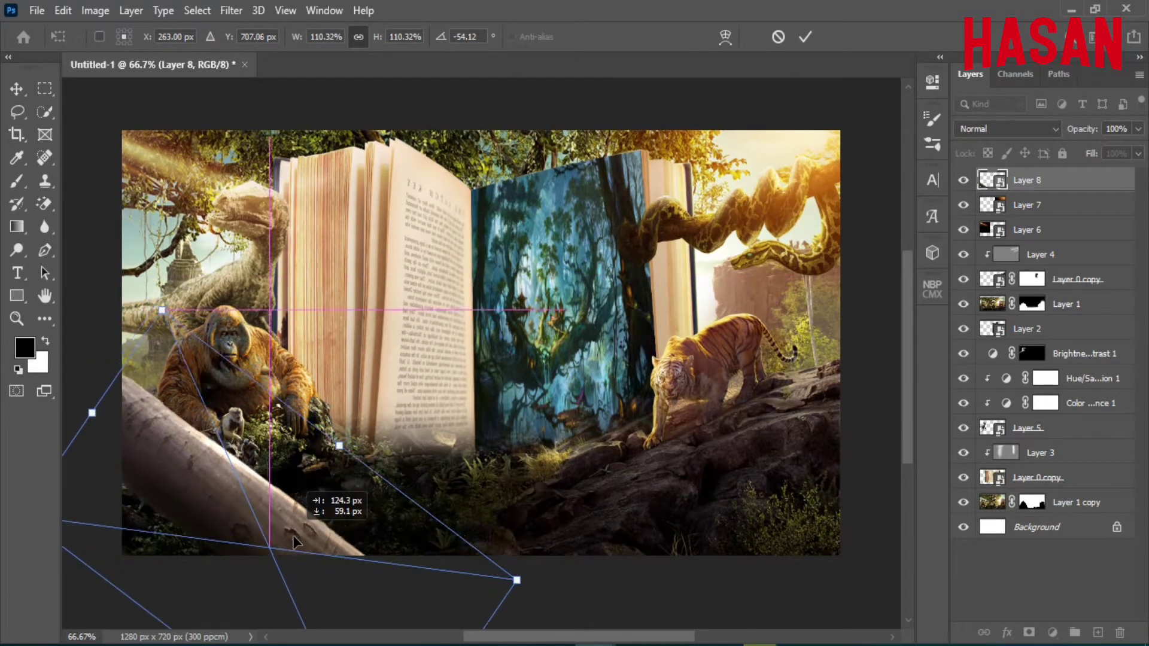
{"action": "left_click_drag", "start_coordinate": [281, 519], "coordinate": [282, 544]}
{"action": "left_click_drag", "start_coordinate": [168, 271], "coordinate": [170, 268]}
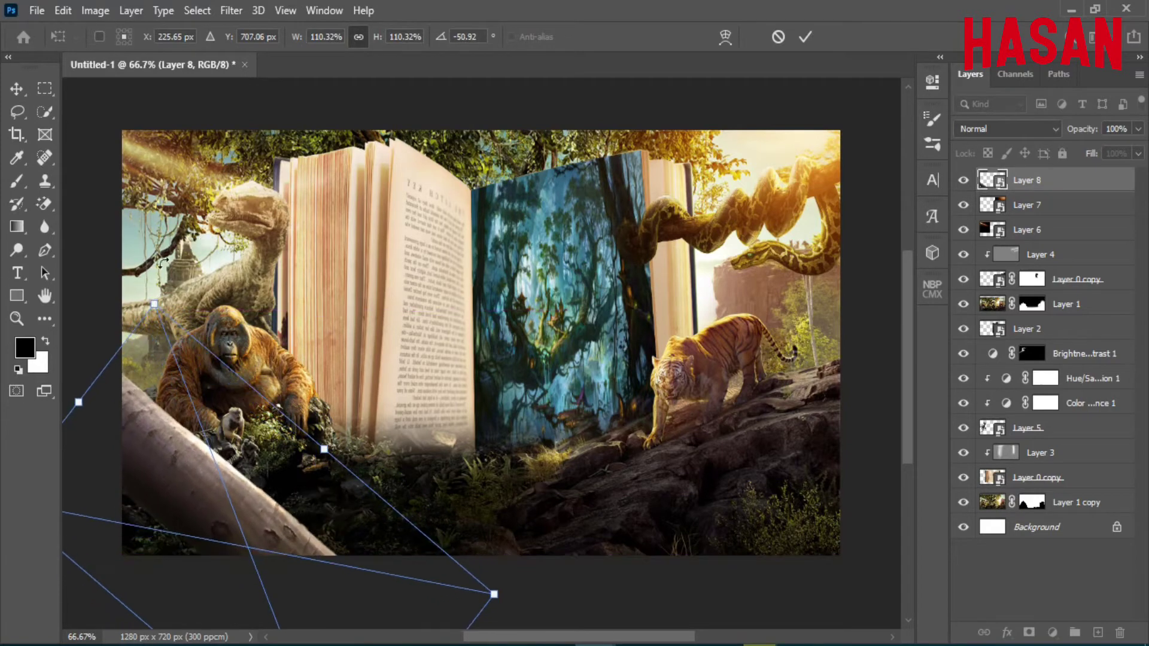
{"action": "left_click", "coordinate": [806, 37]}
- Bring the PLANTA1.png plant in, scaled down and tilted into the bottom-left corner
{"action": "left_click", "coordinate": [616, 605]}
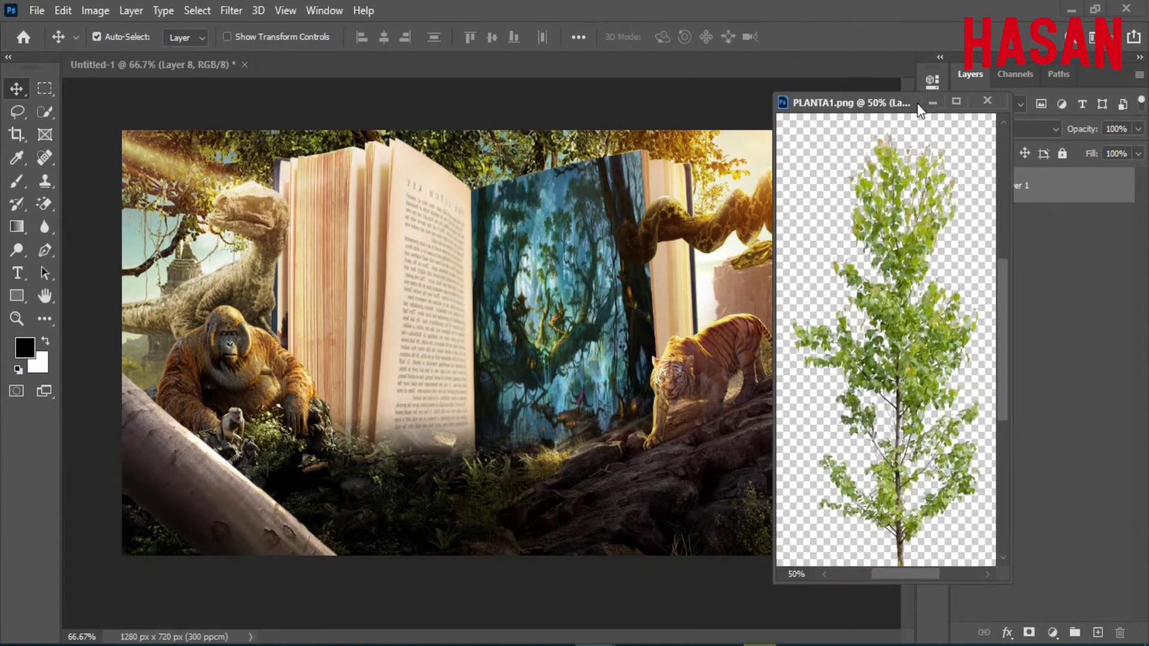
{"action": "left_click_drag", "start_coordinate": [973, 312], "coordinate": [593, 308]}
{"action": "left_click", "coordinate": [607, 240]}
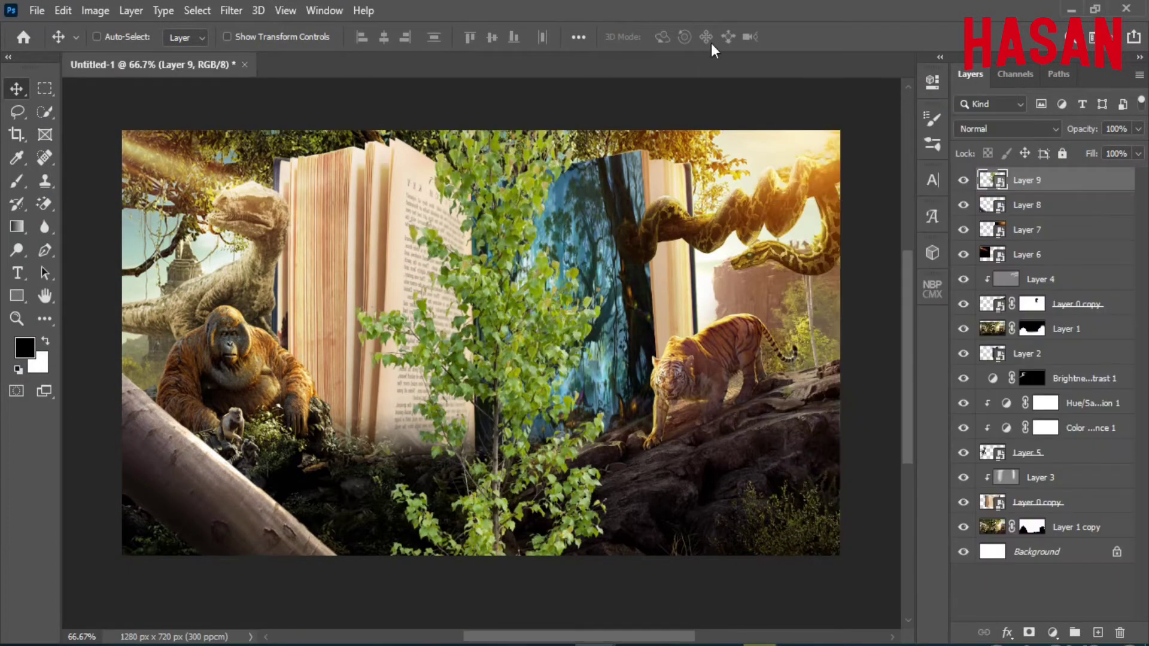
{"action": "key", "text": "ctrl+t"}
{"action": "left_click_drag", "start_coordinate": [617, 81], "coordinate": [227, 317]}
{"action": "mouse_move", "coordinate": [150, 610]}
{"action": "left_mouse_down"}
{"action": "mouse_move", "coordinate": [173, 509]}
{"action": "mouse_move", "coordinate": [125, 536]}
{"action": "left_mouse_up"}
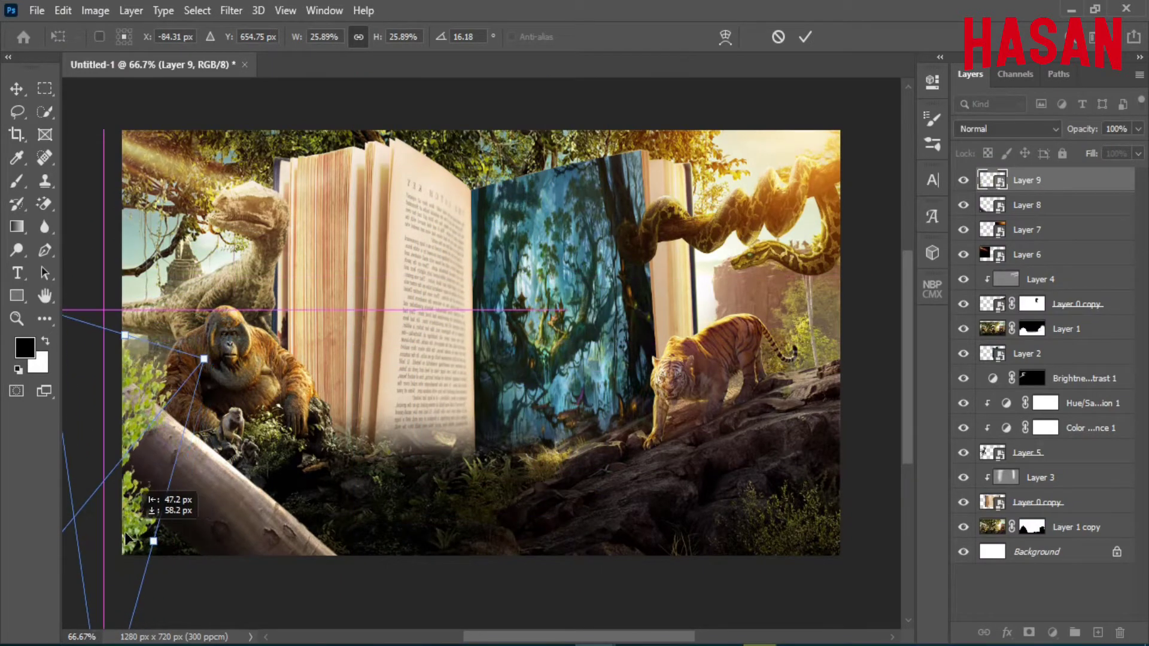
{"action": "left_click", "coordinate": [806, 37]}
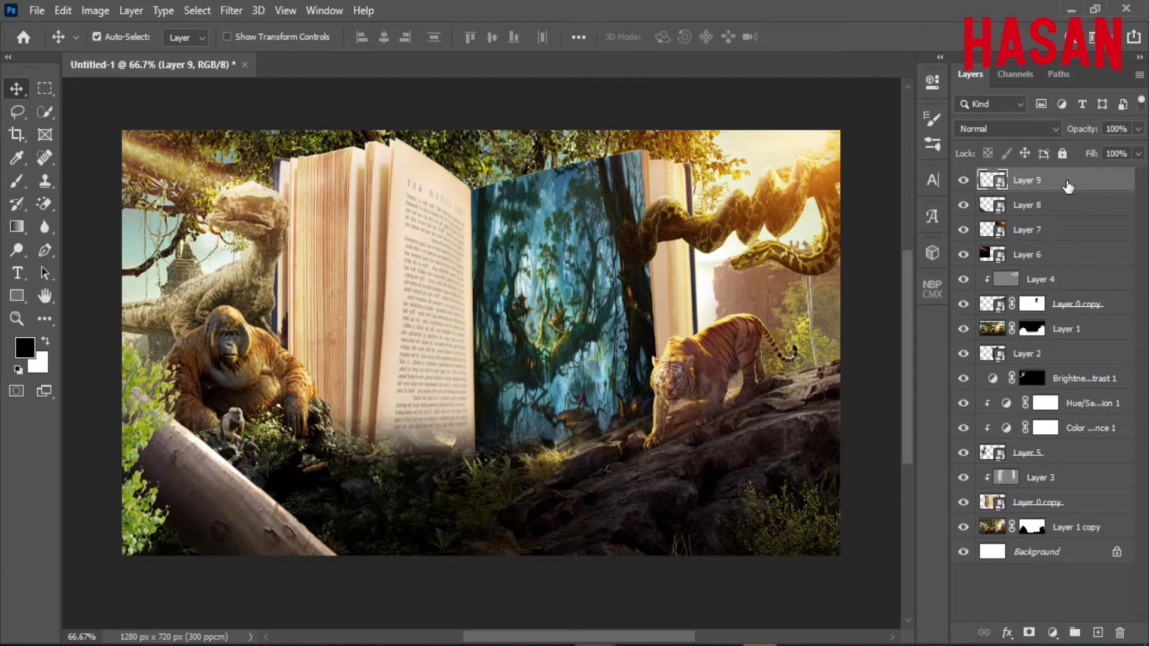
- Boost the plant with a clipped Vibrance layer and merge it into the plant layer
{"action": "left_click", "coordinate": [1054, 633]}
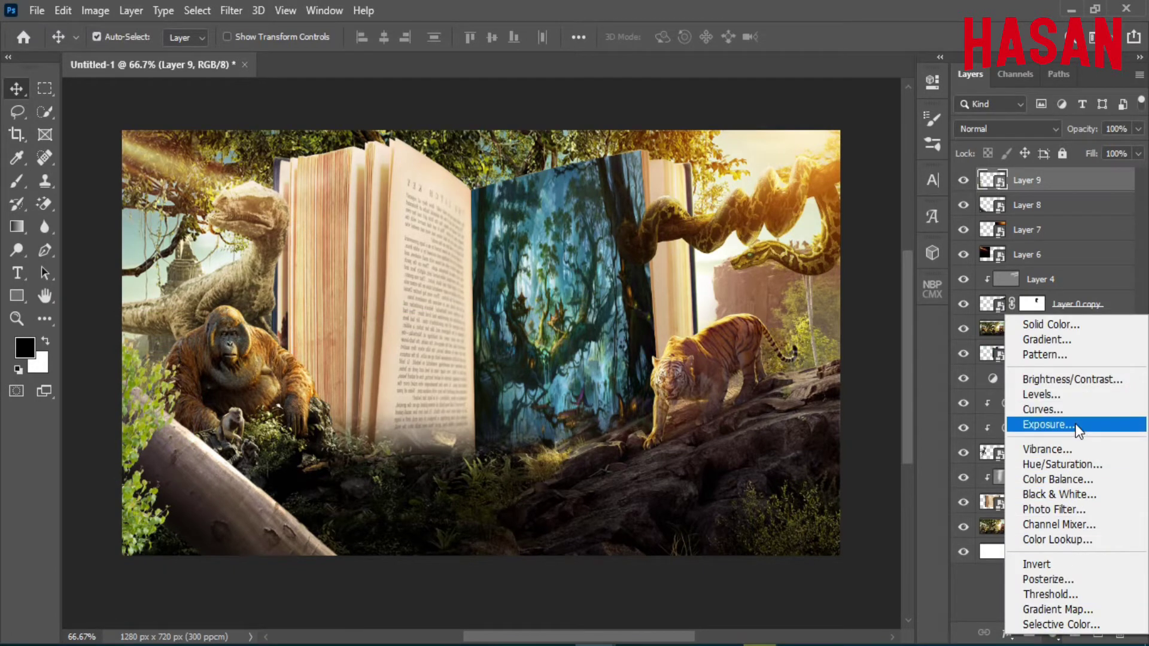
{"action": "left_click", "coordinate": [1041, 449]}
{"action": "key", "text": "ctrl+alt+g"}
{"action": "mouse_move", "coordinate": [789, 152]}
{"action": "left_mouse_down"}
{"action": "mouse_move", "coordinate": [738, 163]}
{"action": "mouse_move", "coordinate": [759, 195]}
{"action": "mouse_move", "coordinate": [805, 188]}
{"action": "left_mouse_up"}
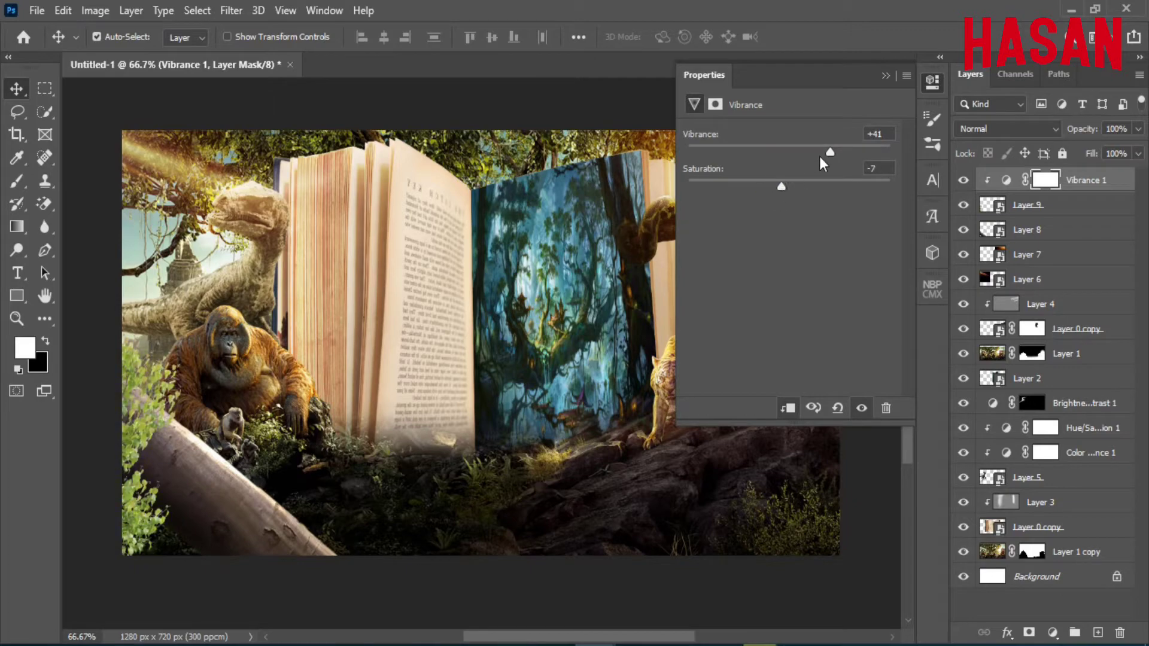
{"action": "left_click", "coordinate": [894, 77]}
{"action": "left_click", "coordinate": [1077, 208], "text": "shift"}
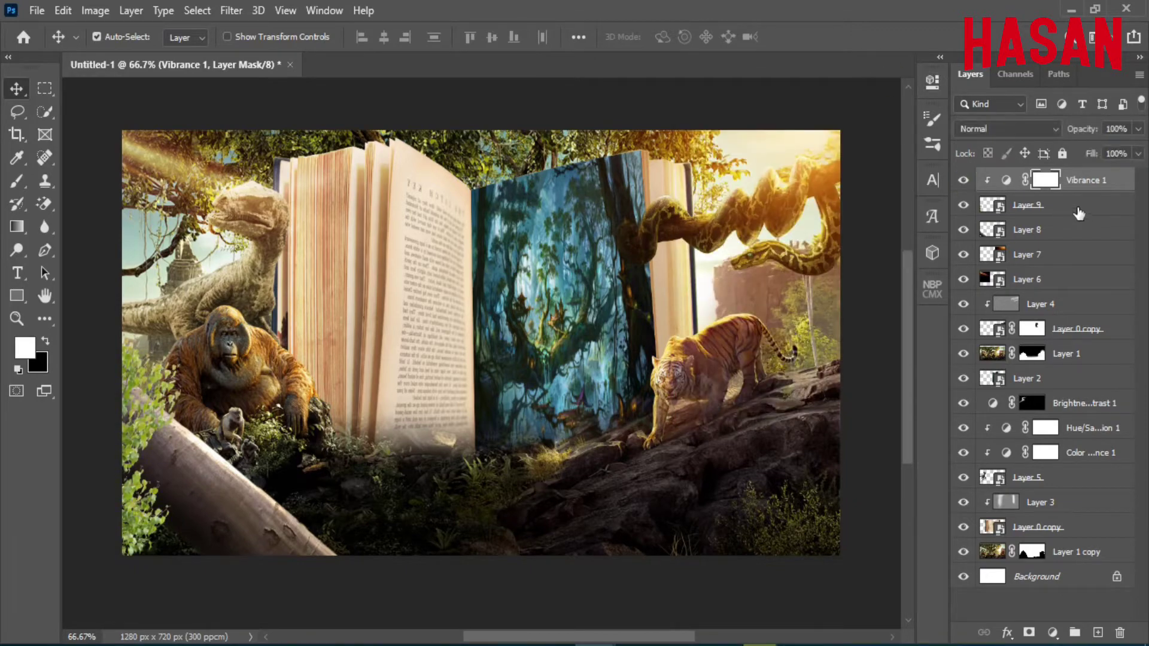
{"action": "right_click", "coordinate": [1078, 208]}
{"action": "left_click", "coordinate": [916, 544]}
- Duplicate the plant and rotate the copy into place beside the tiger, lower right
{"action": "right_click", "coordinate": [1078, 186]}
{"action": "left_click", "coordinate": [886, 95]}
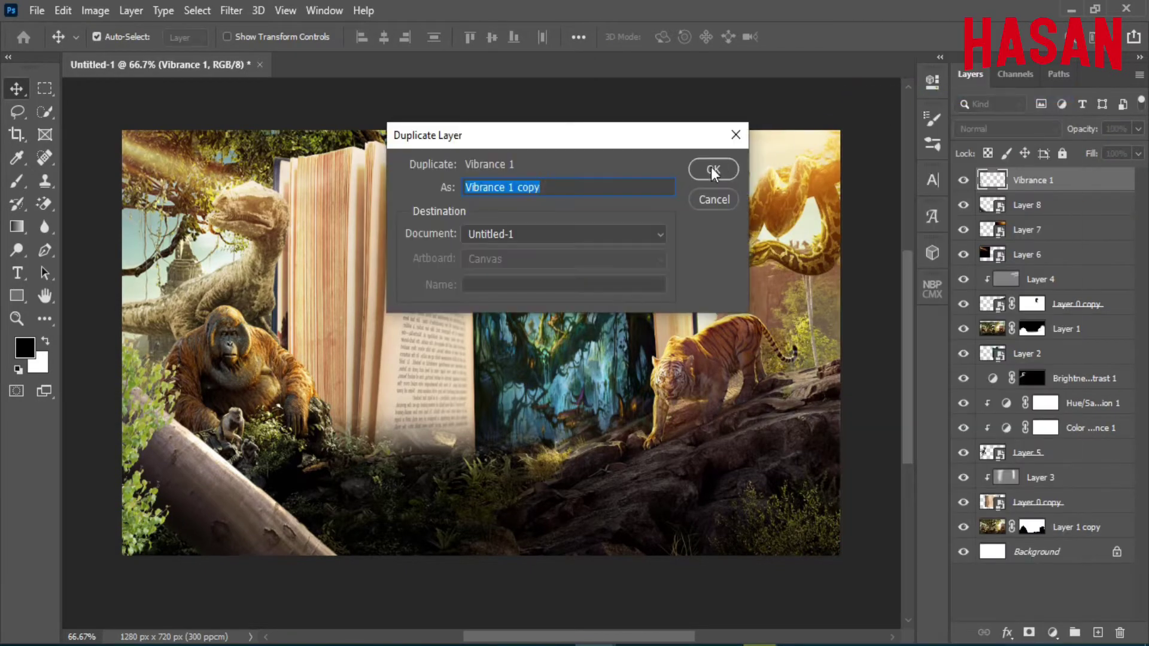
{"action": "left_click", "coordinate": [708, 167]}
{"action": "key", "text": "ctrl+t"}
{"action": "left_click_drag", "start_coordinate": [796, 491], "coordinate": [599, 455]}
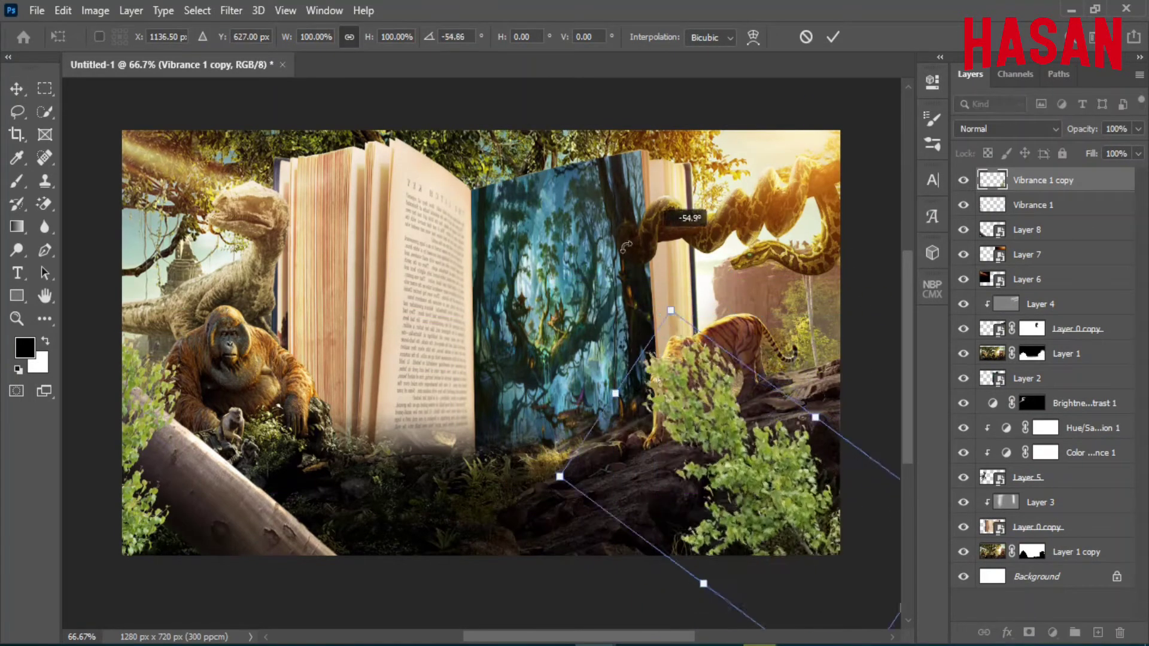
{"action": "mouse_move", "coordinate": [778, 599]}
{"action": "left_mouse_down"}
{"action": "mouse_move", "coordinate": [866, 597]}
{"action": "mouse_move", "coordinate": [896, 560]}
{"action": "left_mouse_up"}
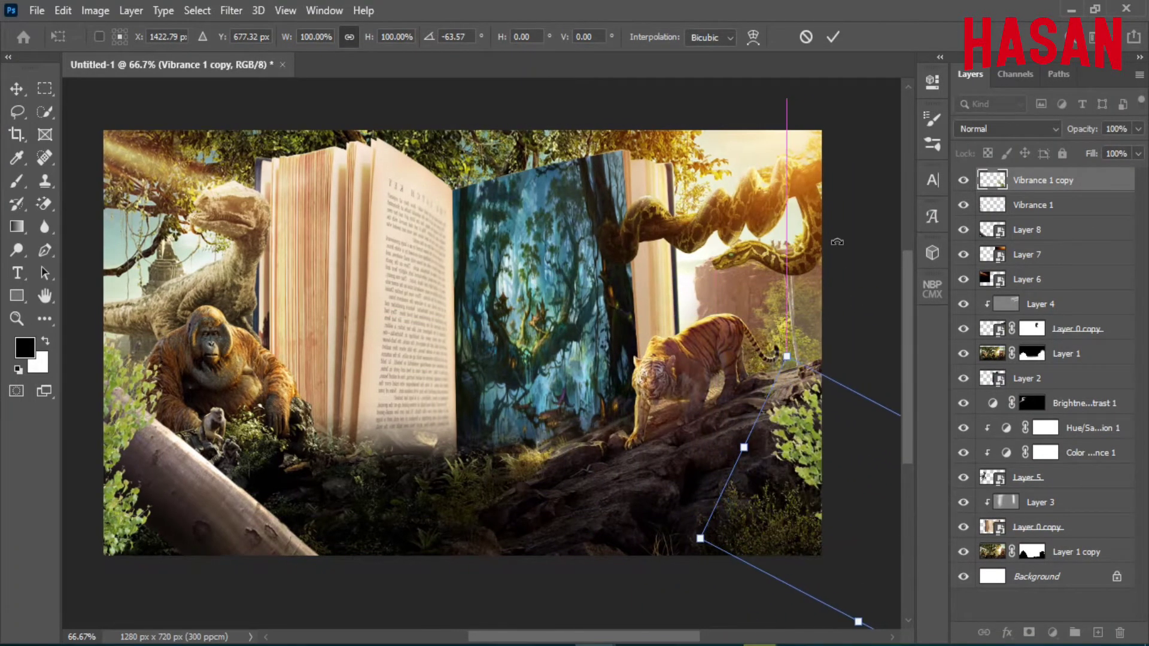
{"action": "left_click", "coordinate": [833, 36]}
- Darken the plant copy with a clipped Brightness/Contrast layer at Brightness -96
{"action": "left_click", "coordinate": [1052, 633]}
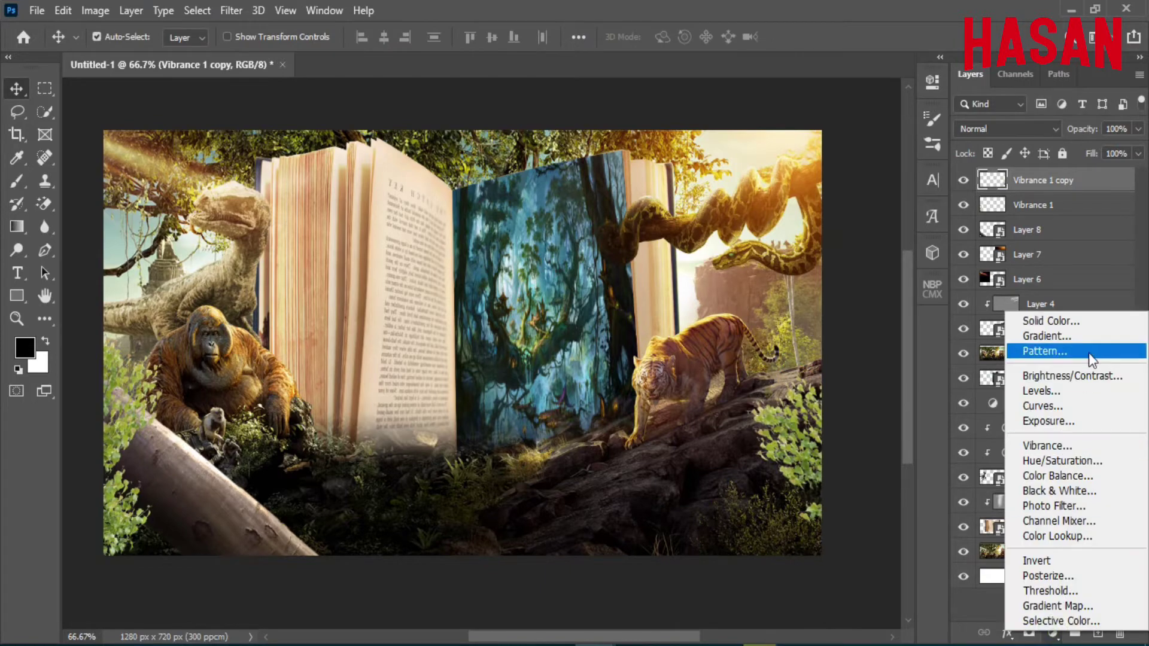
{"action": "left_click", "coordinate": [1071, 372]}
{"action": "left_click", "coordinate": [789, 407]}
{"action": "left_click_drag", "start_coordinate": [789, 183], "coordinate": [724, 182]}
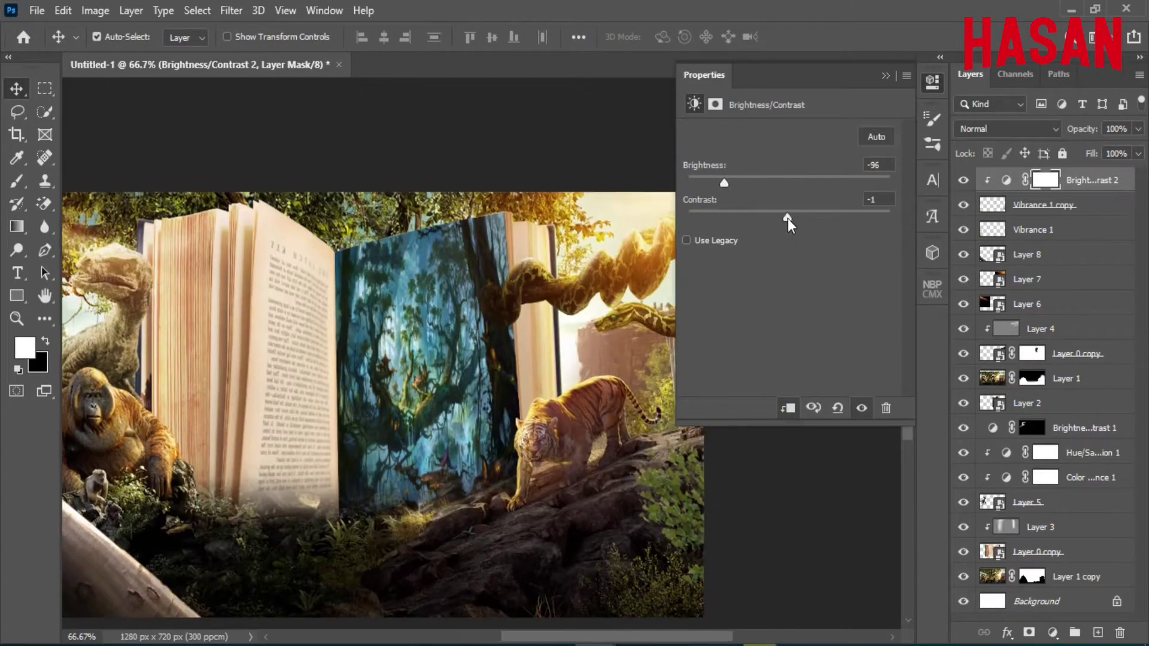
{"action": "left_click_drag", "start_coordinate": [789, 217], "coordinate": [871, 218]}
{"action": "key", "text": "ctrl+0"}
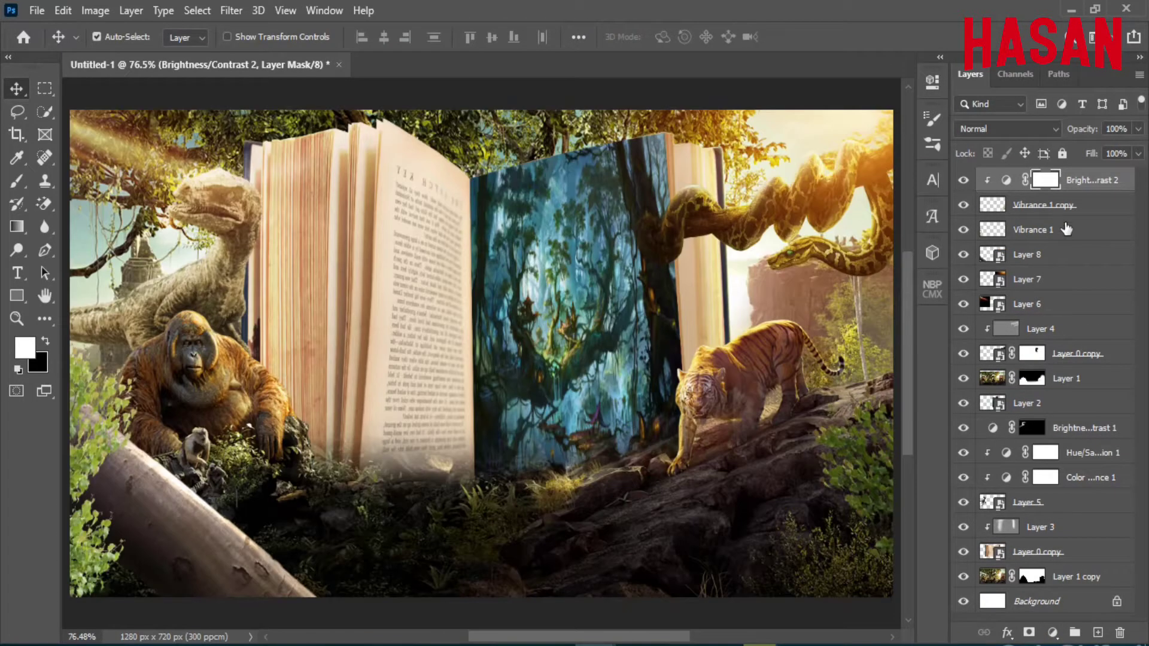
- Darken the original plant with a clipped Brightness/Contrast layer: Brightness -67, Contrast 27
{"action": "left_click", "coordinate": [1067, 229]}
{"action": "left_click", "coordinate": [1053, 632]}
{"action": "left_click", "coordinate": [1072, 371]}
{"action": "left_click", "coordinate": [789, 407]}
{"action": "left_click_drag", "start_coordinate": [789, 183], "coordinate": [748, 182]}
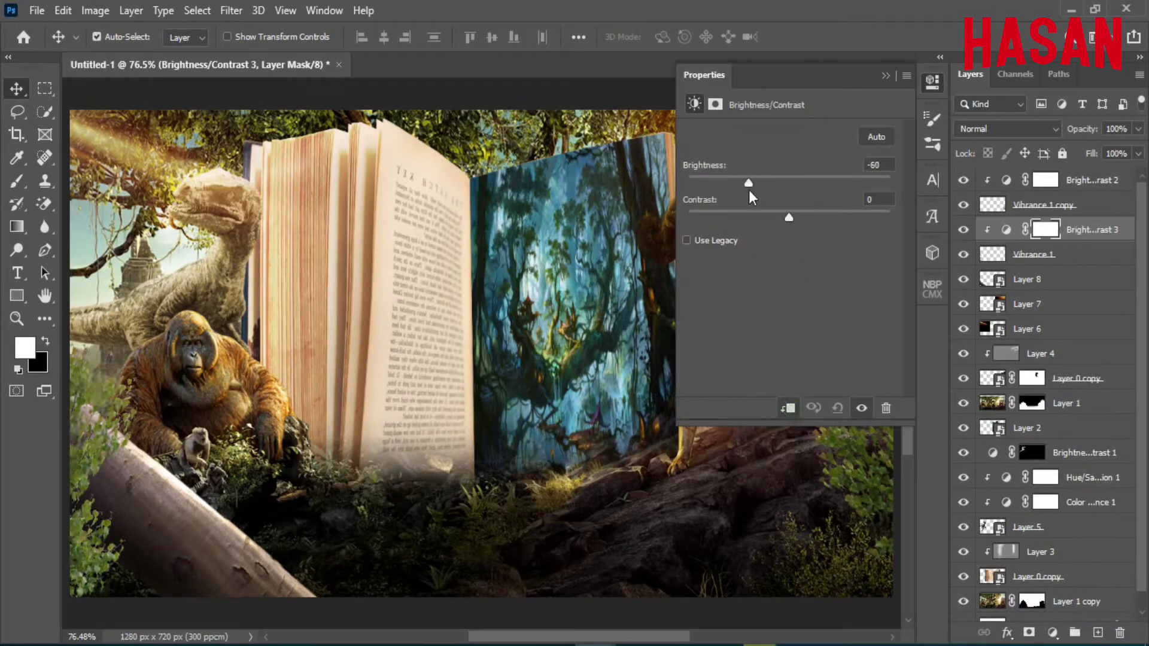
{"action": "left_click_drag", "start_coordinate": [789, 218], "coordinate": [816, 217]}
{"action": "left_click_drag", "start_coordinate": [749, 182], "coordinate": [746, 189]}
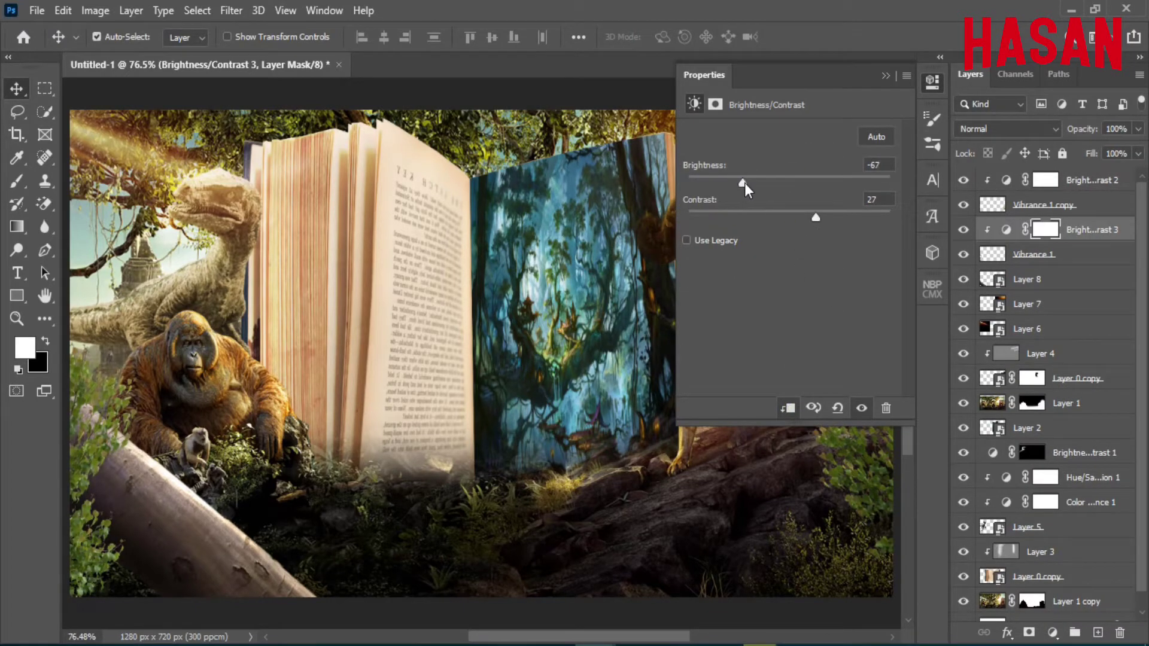
{"action": "left_click", "coordinate": [894, 76]}
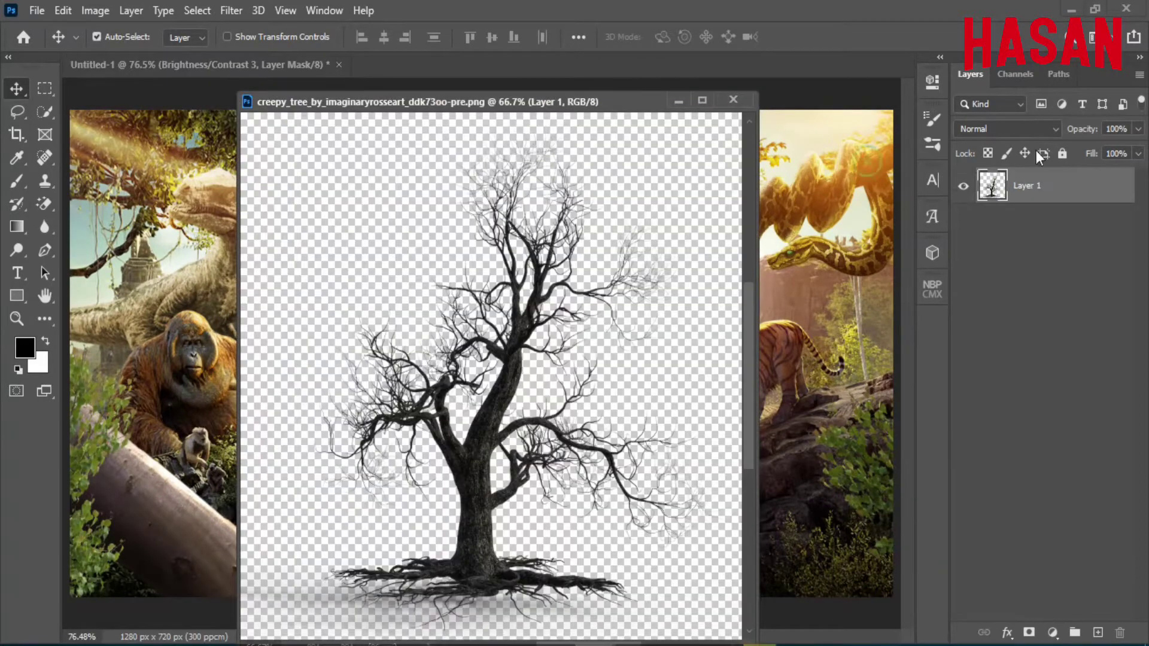
- Bring in the creepy bare tree, scaled 73.68% and rotated -59.78° into the lower foreground
{"action": "left_click_drag", "start_coordinate": [630, 101], "coordinate": [1000, 100]}
{"action": "left_click_drag", "start_coordinate": [958, 359], "coordinate": [539, 359]}
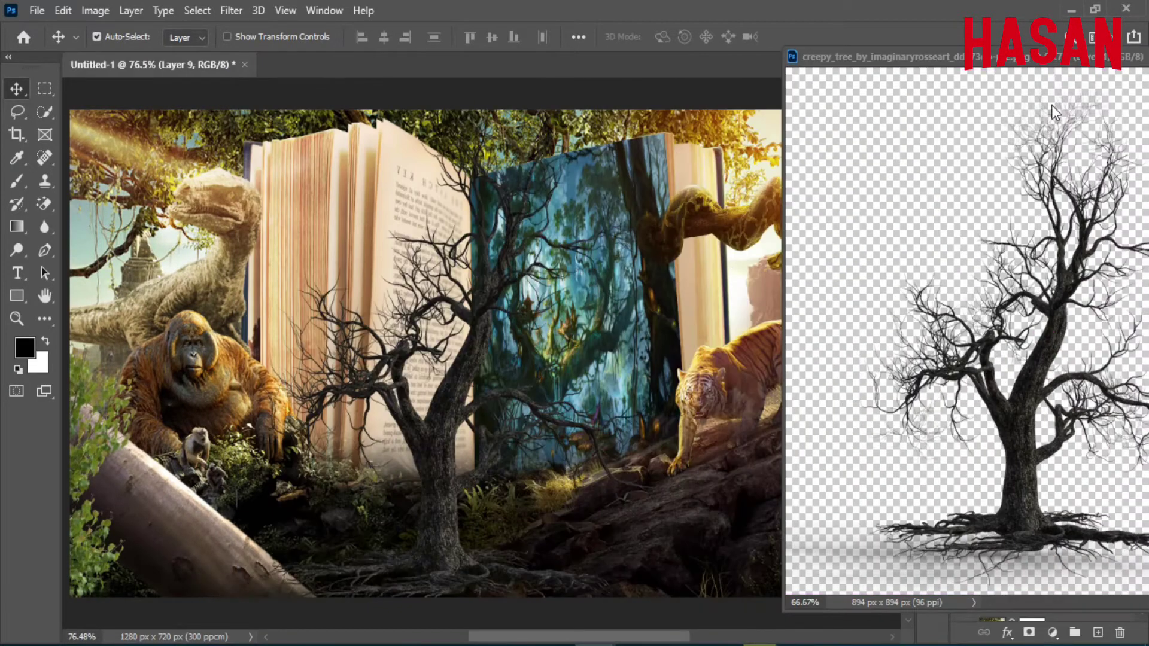
{"action": "left_click", "coordinate": [907, 106]}
{"action": "key", "text": "ctrl+t"}
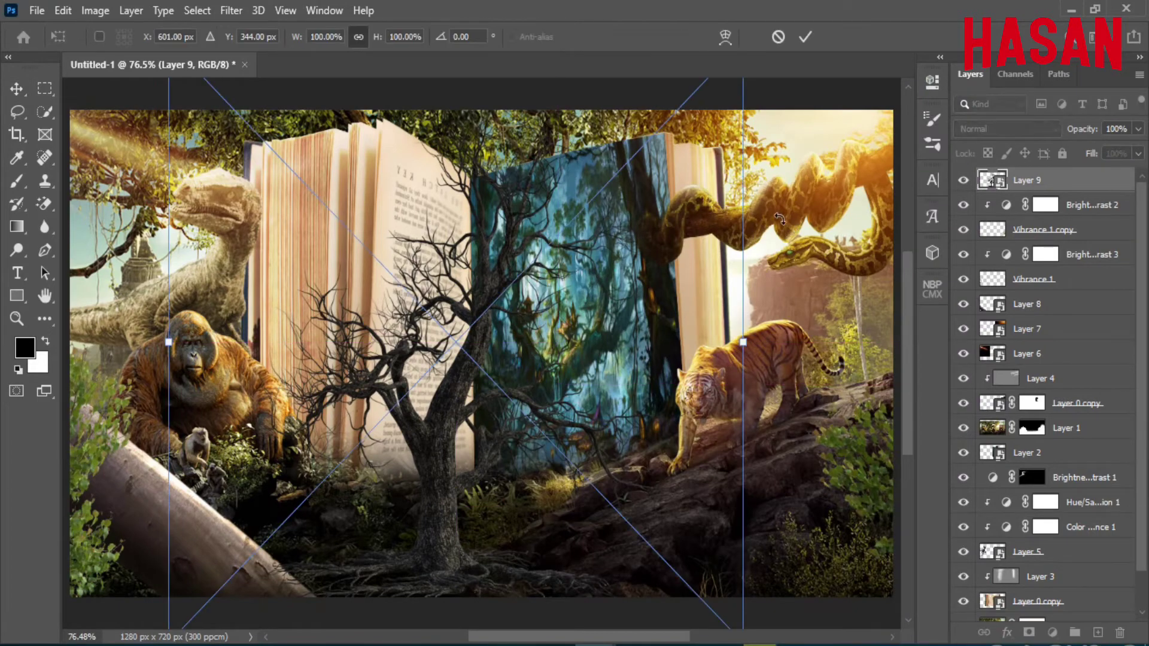
{"action": "left_click_drag", "start_coordinate": [168, 340], "coordinate": [244, 340]}
{"action": "mouse_move", "coordinate": [548, 386]}
{"action": "left_mouse_down"}
{"action": "mouse_move", "coordinate": [798, 515]}
{"action": "mouse_move", "coordinate": [778, 509]}
{"action": "left_mouse_up"}
{"action": "left_click_drag", "start_coordinate": [533, 234], "coordinate": [455, 538]}
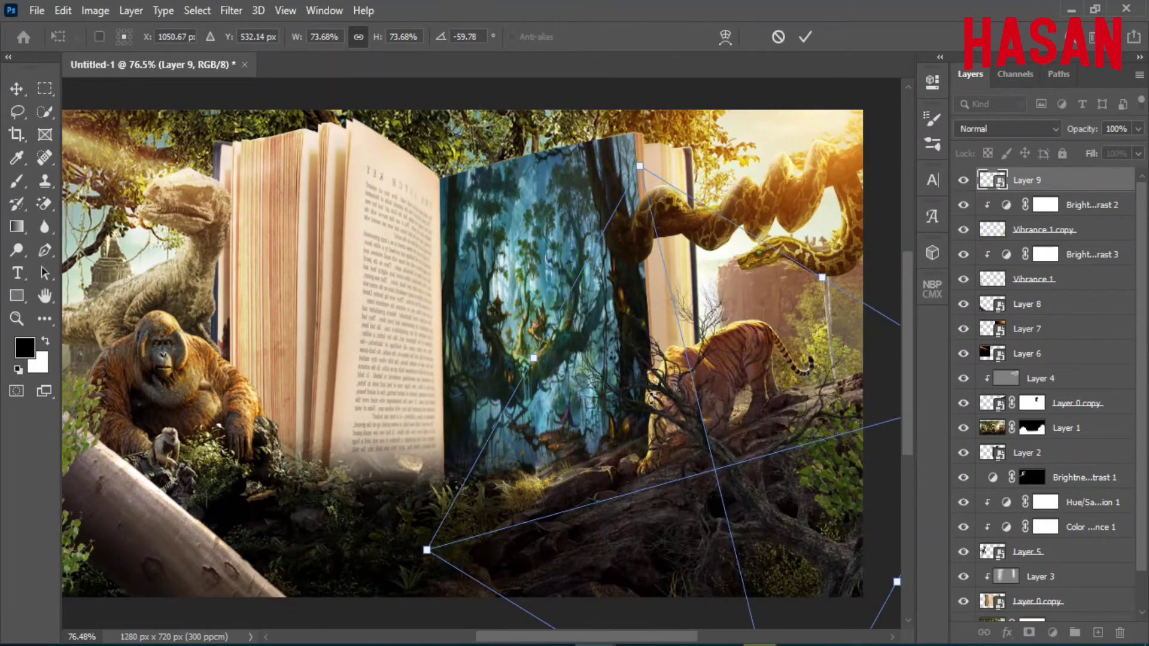
{"action": "mouse_move", "coordinate": [659, 419]}
{"action": "left_mouse_down"}
{"action": "mouse_move", "coordinate": [663, 542]}
{"action": "mouse_move", "coordinate": [574, 535]}
{"action": "left_mouse_up"}
{"action": "key", "text": "Return"}
{"action": "key", "text": "ctrl+minus"}
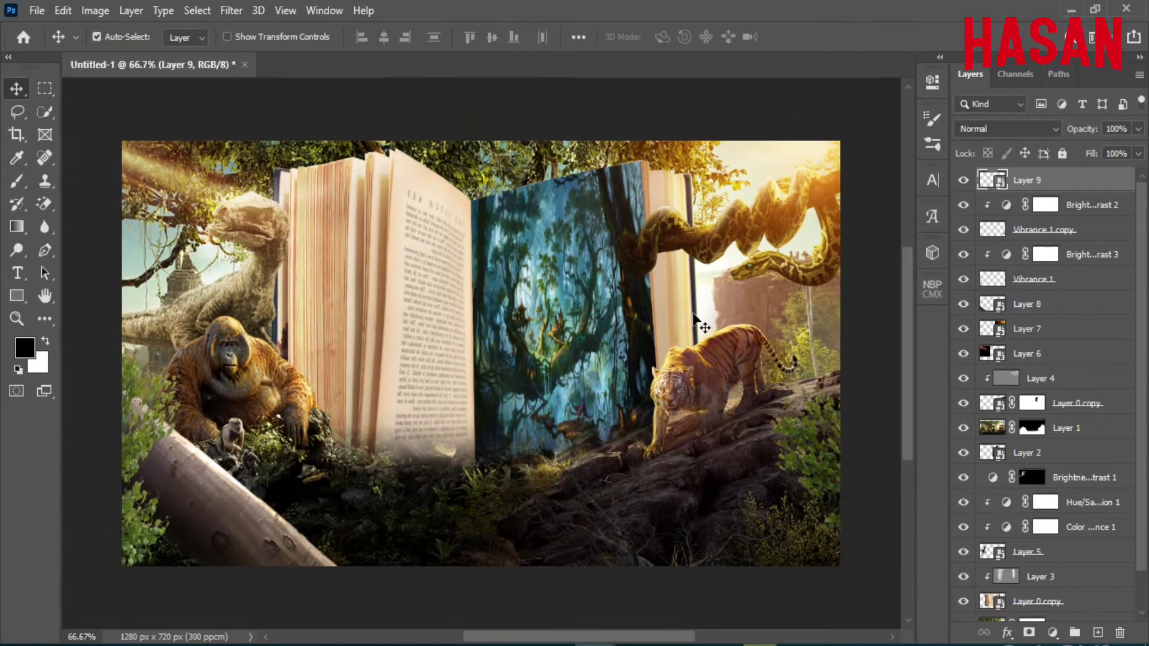
- Duplicate the bare tree as a second root shifted left, then drag in the 1.jpg clouds
{"action": "right_click", "coordinate": [1082, 178]}
{"action": "left_click", "coordinate": [911, 120]}
{"action": "key", "text": "Return"}
{"action": "key", "text": "ctrl+t"}
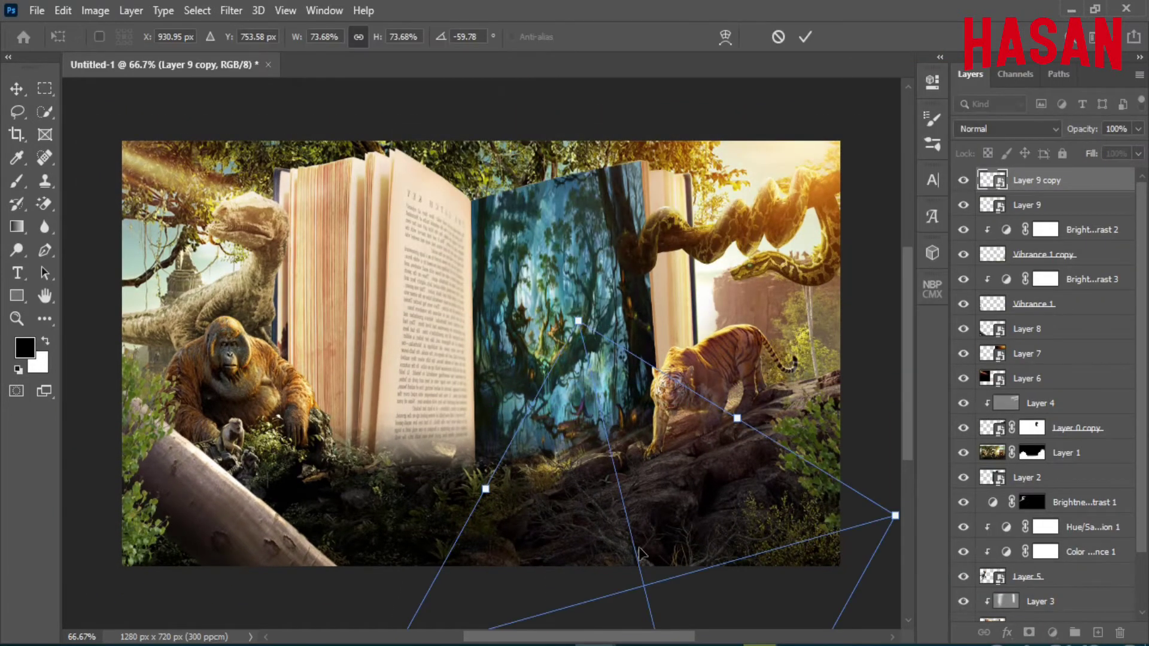
{"action": "mouse_move", "coordinate": [546, 583]}
{"action": "left_mouse_down"}
{"action": "mouse_move", "coordinate": [315, 535]}
{"action": "mouse_move", "coordinate": [552, 475]}
{"action": "left_mouse_up"}
{"action": "key", "text": "Return"}
{"action": "key", "text": "ctrl+plus"}
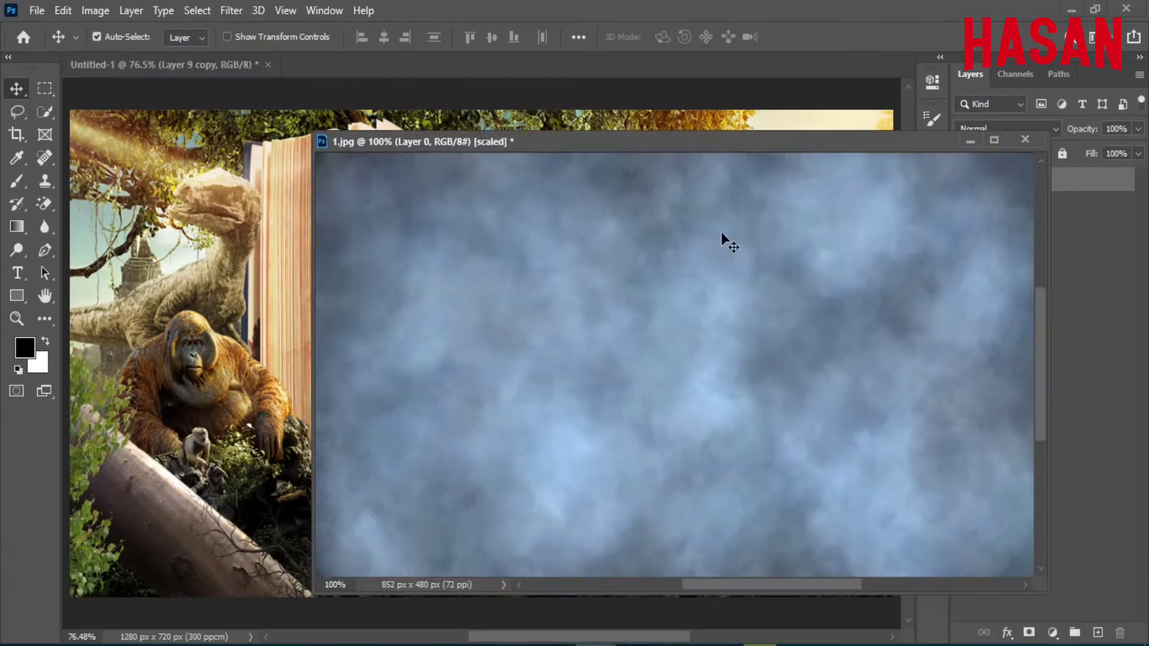
{"action": "left_click_drag", "start_coordinate": [900, 251], "coordinate": [334, 305]}
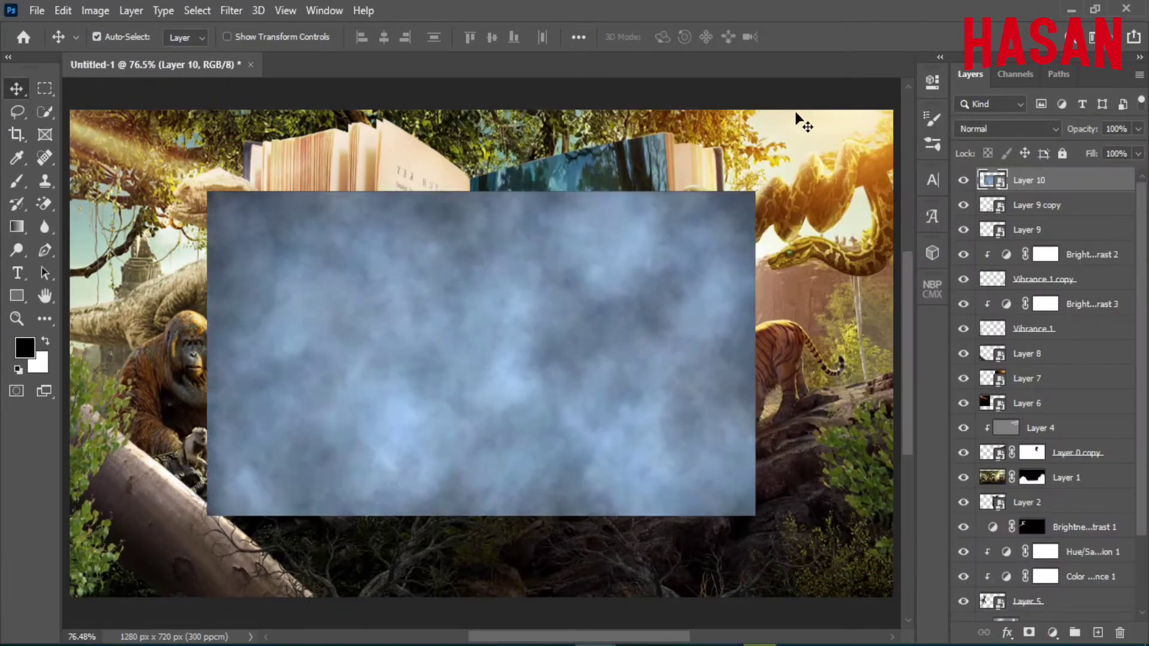
- Enlarge the Layer 10 clouds to stretch across the full canvas
{"action": "key", "text": "ctrl+t"}
{"action": "mouse_move", "coordinate": [758, 353]}
{"action": "left_mouse_down"}
{"action": "mouse_move", "coordinate": [882, 324]}
{"action": "mouse_move", "coordinate": [1003, 329]}
{"action": "left_mouse_up"}
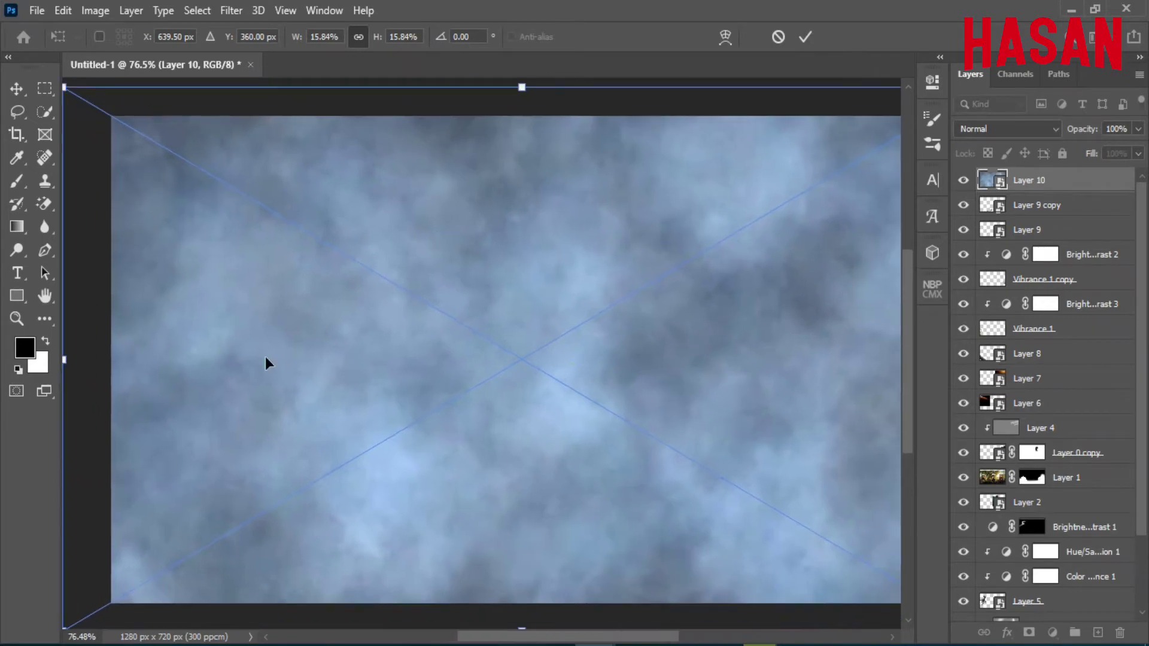
{"action": "left_click_drag", "start_coordinate": [67, 359], "coordinate": [101, 360]}
{"action": "key", "text": "Return"}
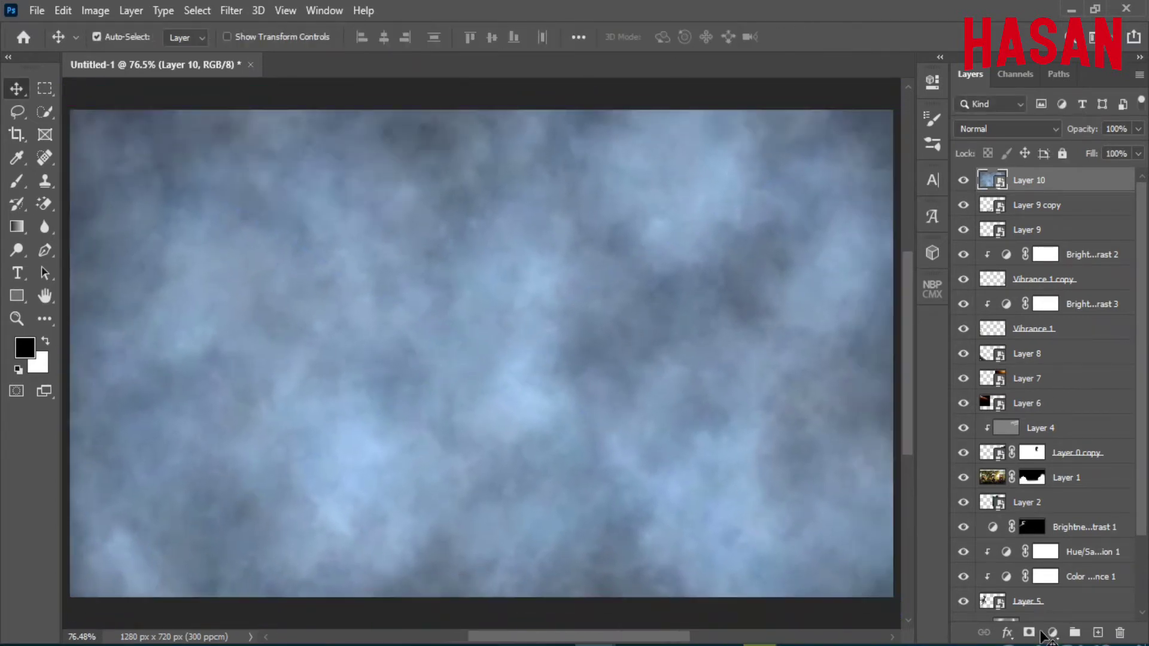
- Add a mask to Layer 10 and soften it with a large low-flow brush
{"action": "left_click", "coordinate": [1029, 632]}
{"action": "key", "text": "b"}
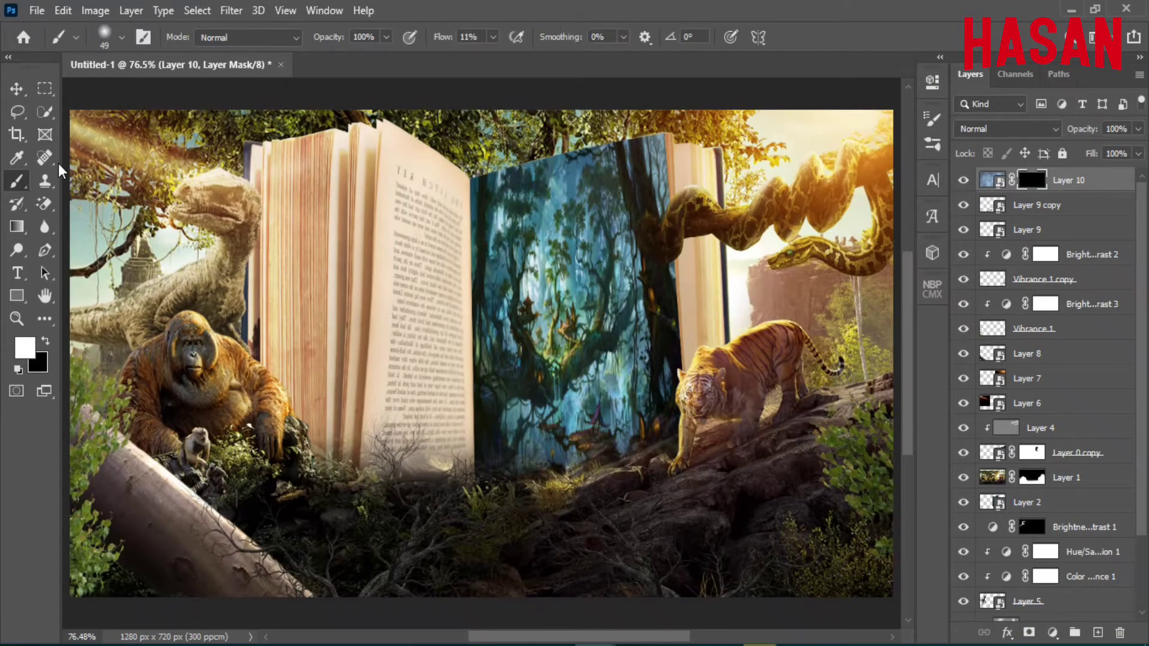
{"action": "left_click_drag", "start_coordinate": [442, 37], "coordinate": [420, 37]}
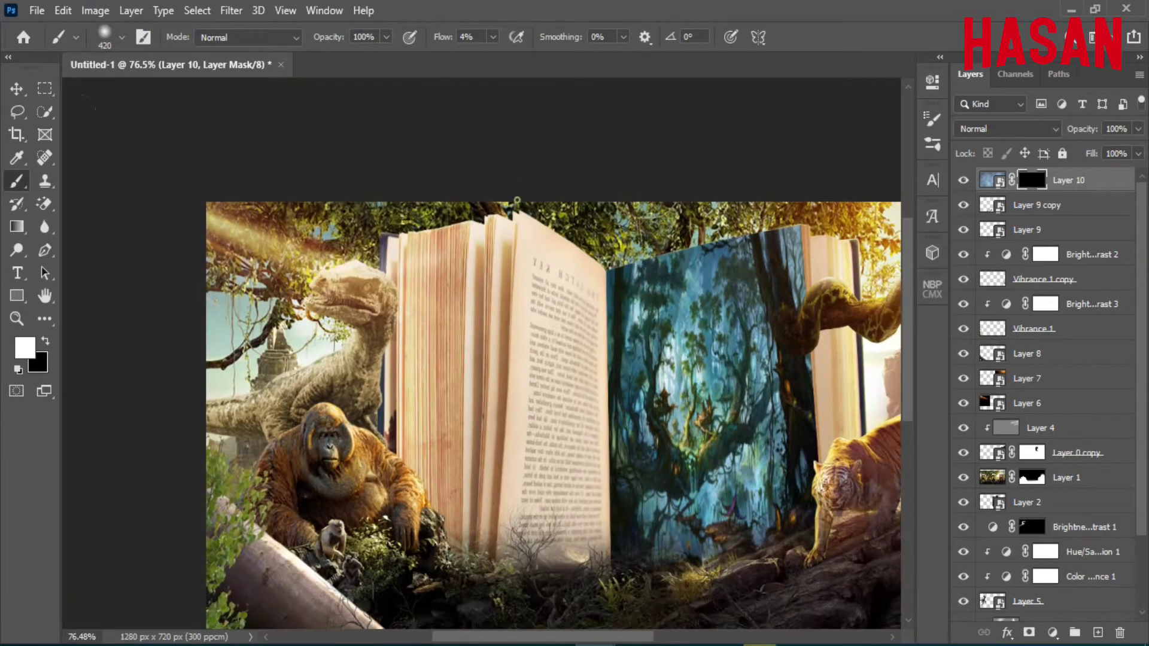
{"action": "mouse_move", "coordinate": [472, 150]}
{"action": "left_mouse_down"}
{"action": "mouse_move", "coordinate": [508, 294]}
{"action": "mouse_move", "coordinate": [534, 217]}
{"action": "left_mouse_up"}
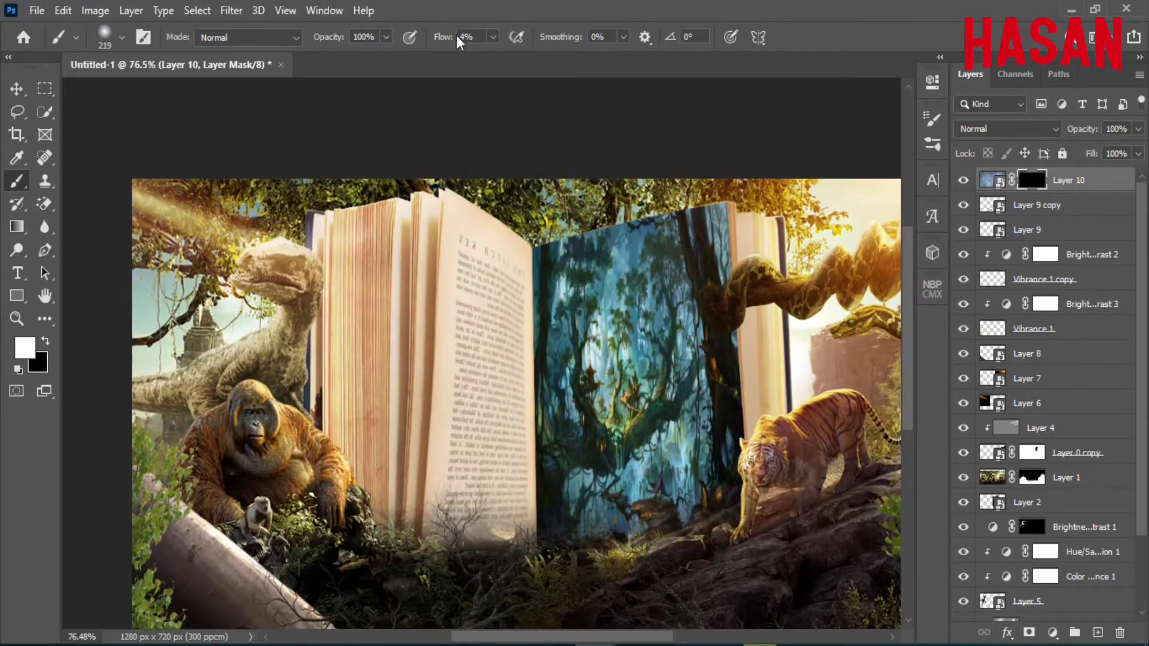
{"action": "scroll", "coordinate": [676, 443], "scroll_direction": "down", "scroll_amount": 5}
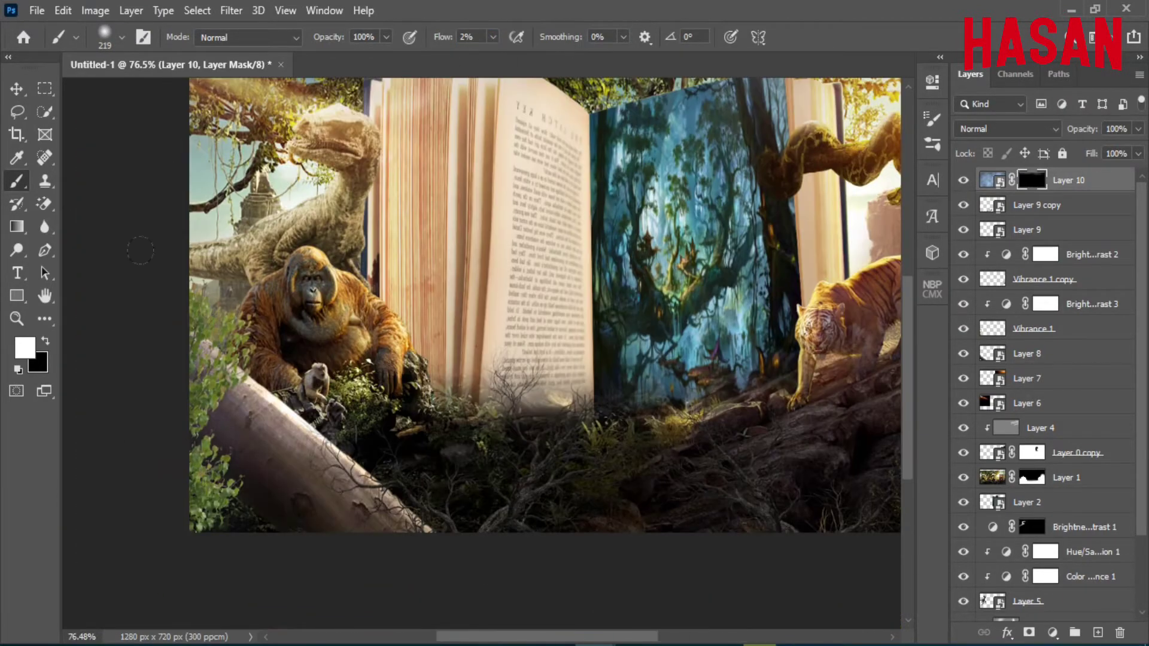
{"action": "type", "text": "1"}
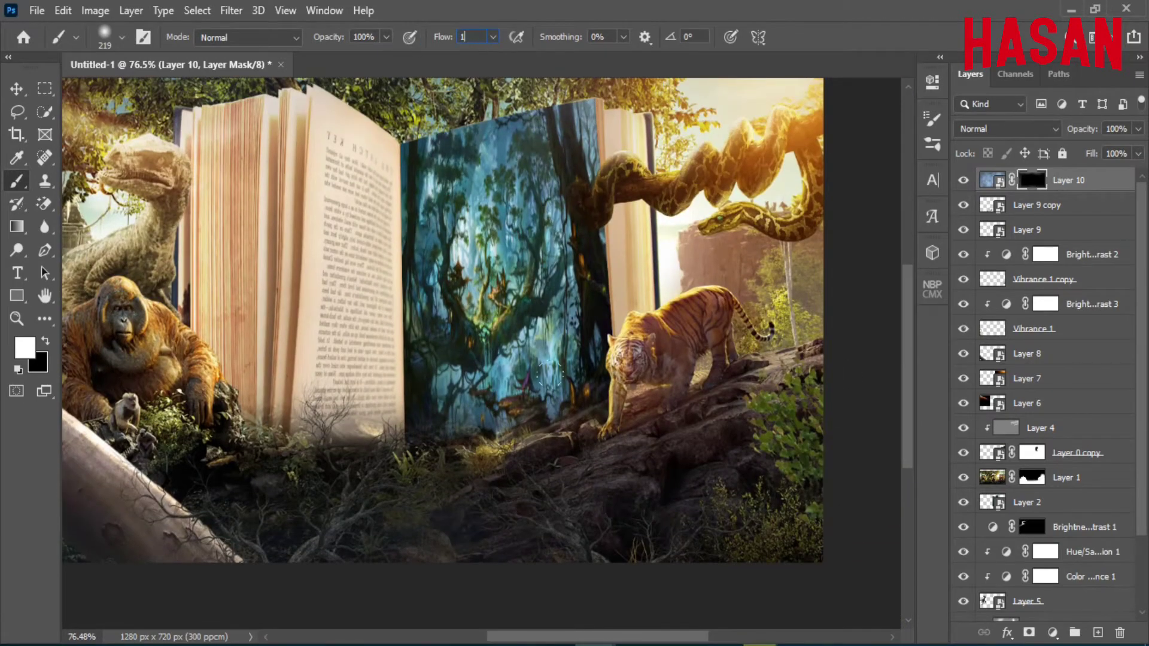
{"action": "key", "text": "ctrl+minus"}
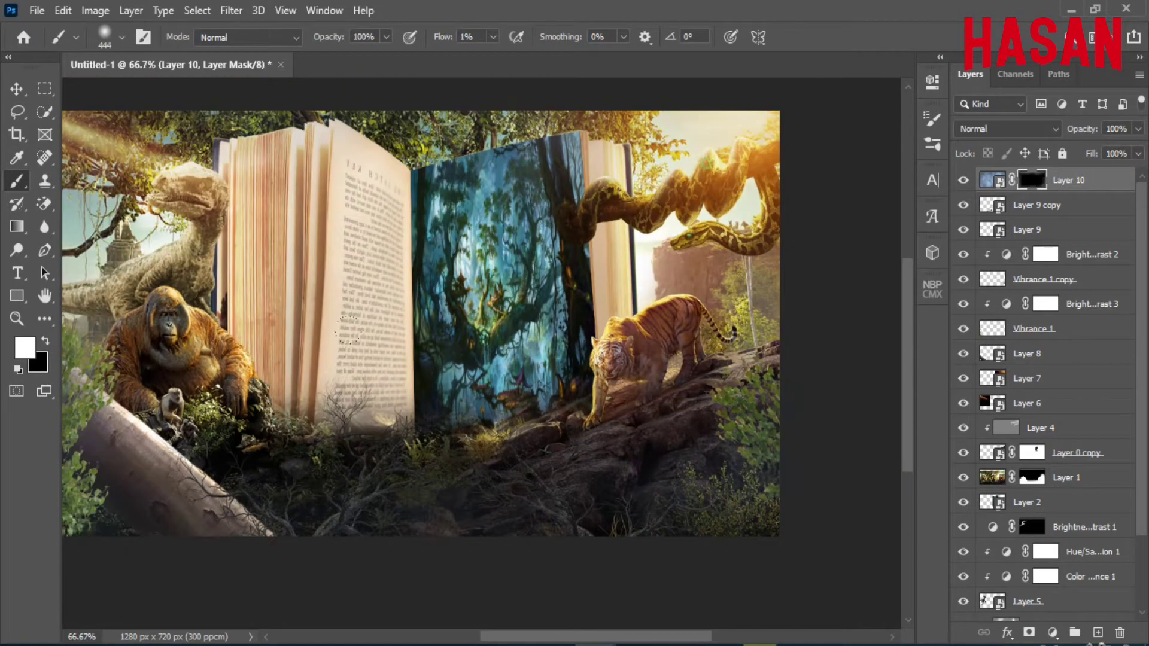
{"action": "left_click_drag", "start_coordinate": [349, 328], "coordinate": [585, 305]}
{"action": "scroll", "coordinate": [584, 305], "scroll_direction": "up", "scroll_amount": 1}
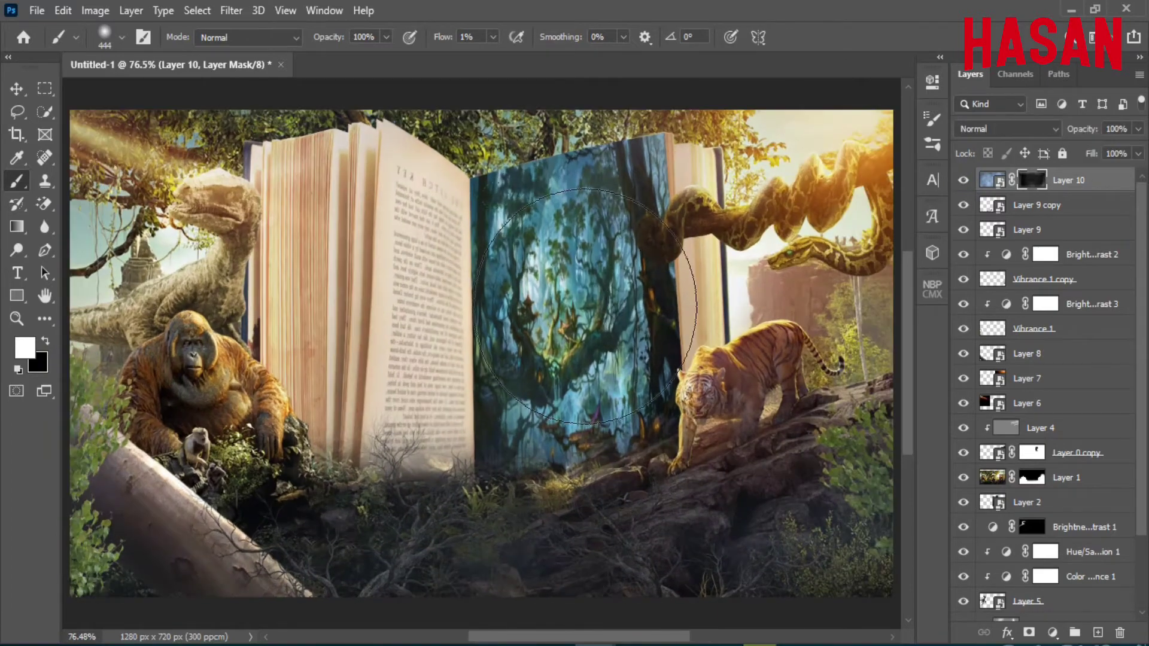
- Blend Layer 10 in Overlay, paint more of its mask, and lower opacity to 61%
{"action": "left_click", "coordinate": [1012, 129]}
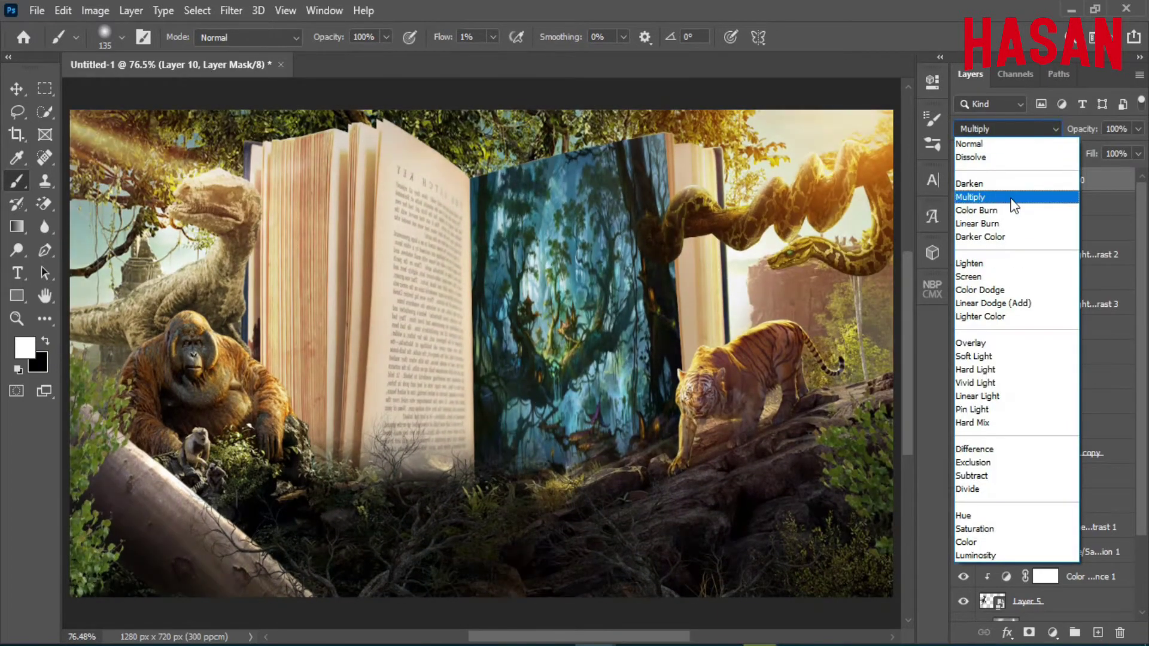
{"action": "left_click", "coordinate": [1011, 343]}
{"action": "key", "text": "ctrl+minus"}
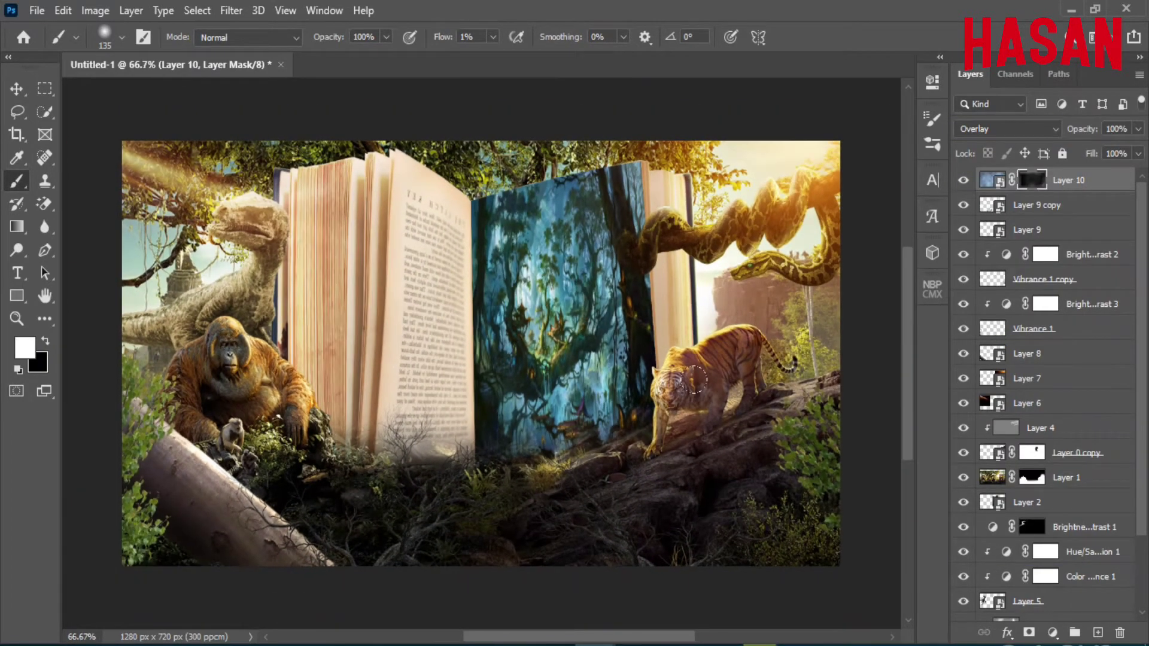
{"action": "key", "text": "shift+9"}
{"action": "left_click_drag", "start_coordinate": [293, 443], "coordinate": [431, 395]}
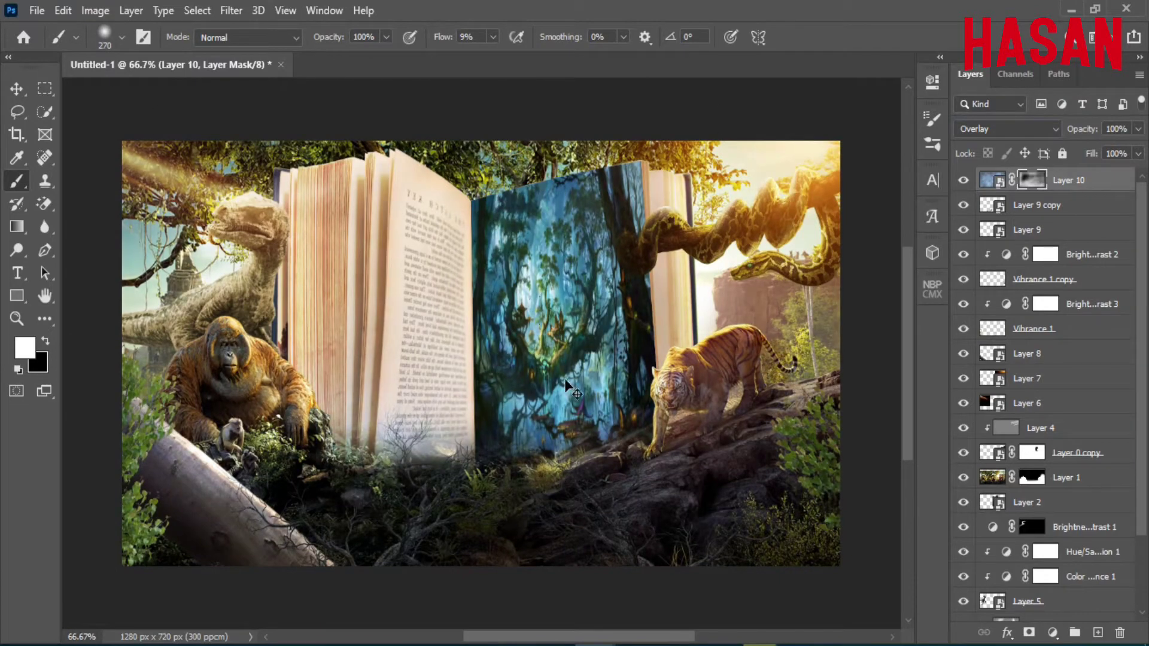
{"action": "key", "text": "ctrl+minus"}
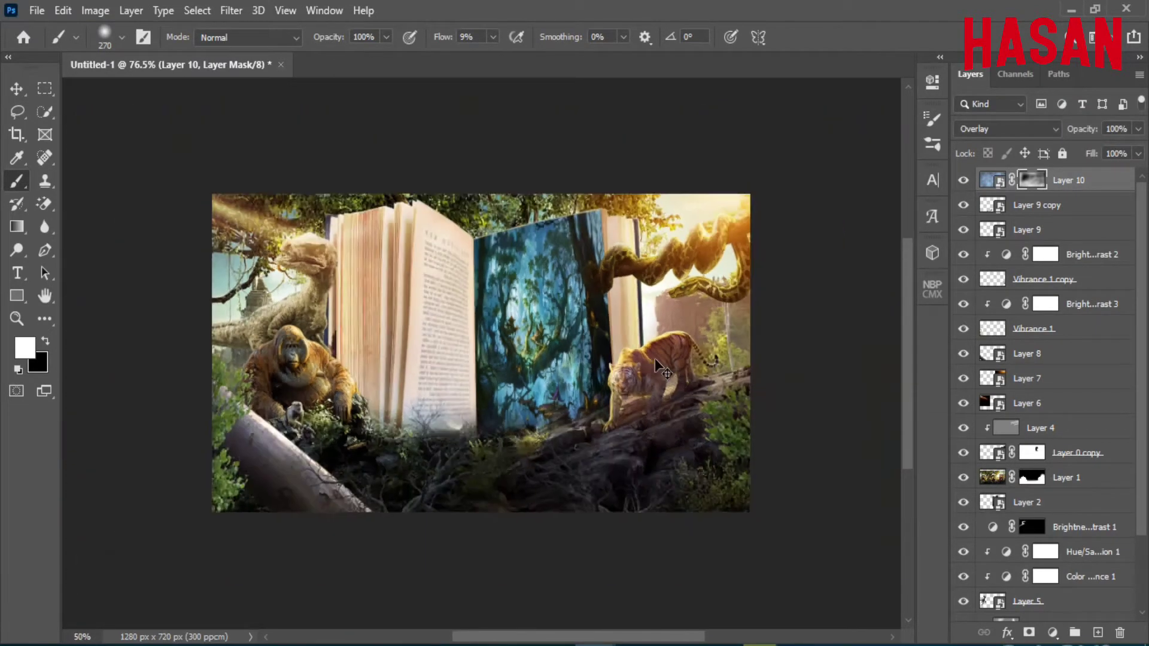
{"action": "key", "text": "ctrl+0"}
{"action": "left_click_drag", "start_coordinate": [1075, 132], "coordinate": [1055, 139]}
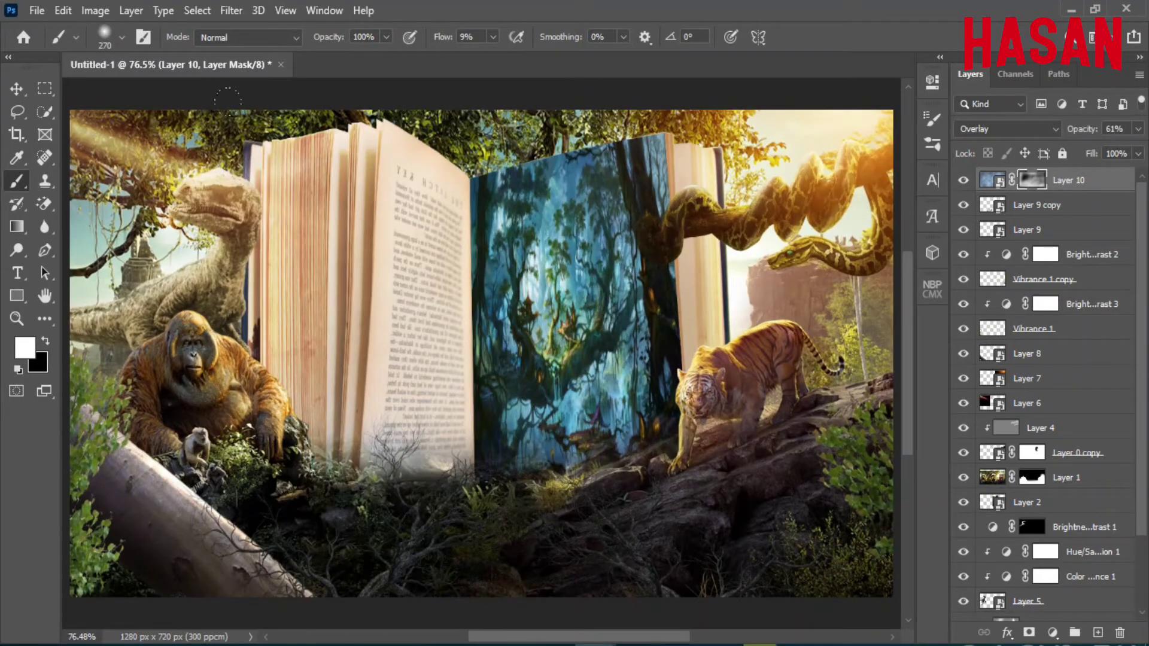
{"action": "left_click", "coordinate": [16, 89]}
{"action": "left_click", "coordinate": [130, 10]}
- Create Layer 11 in Multiply mode filled with Multiply-neutral white
{"action": "left_click", "coordinate": [372, 26]}
{"action": "left_click", "coordinate": [730, 213]}
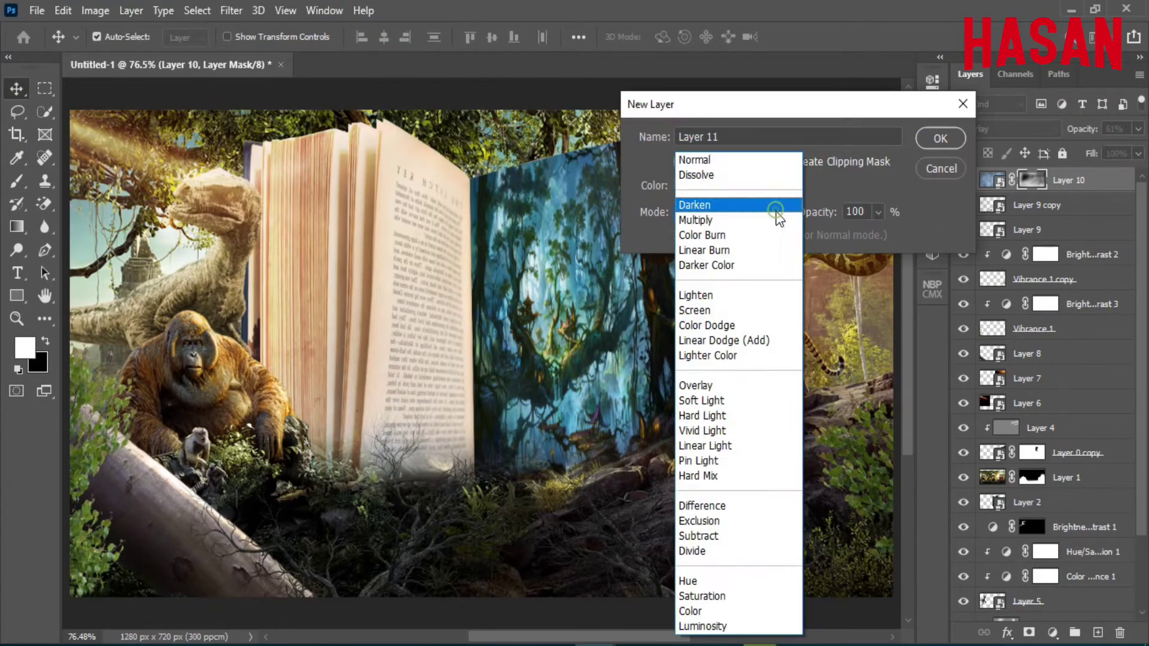
{"action": "left_click", "coordinate": [777, 220]}
{"action": "left_click", "coordinate": [829, 235]}
{"action": "key", "text": "Return"}
- Paint soft dark strokes around the edges of Layer 11 as a vignette and compare
{"action": "left_click", "coordinate": [17, 181]}
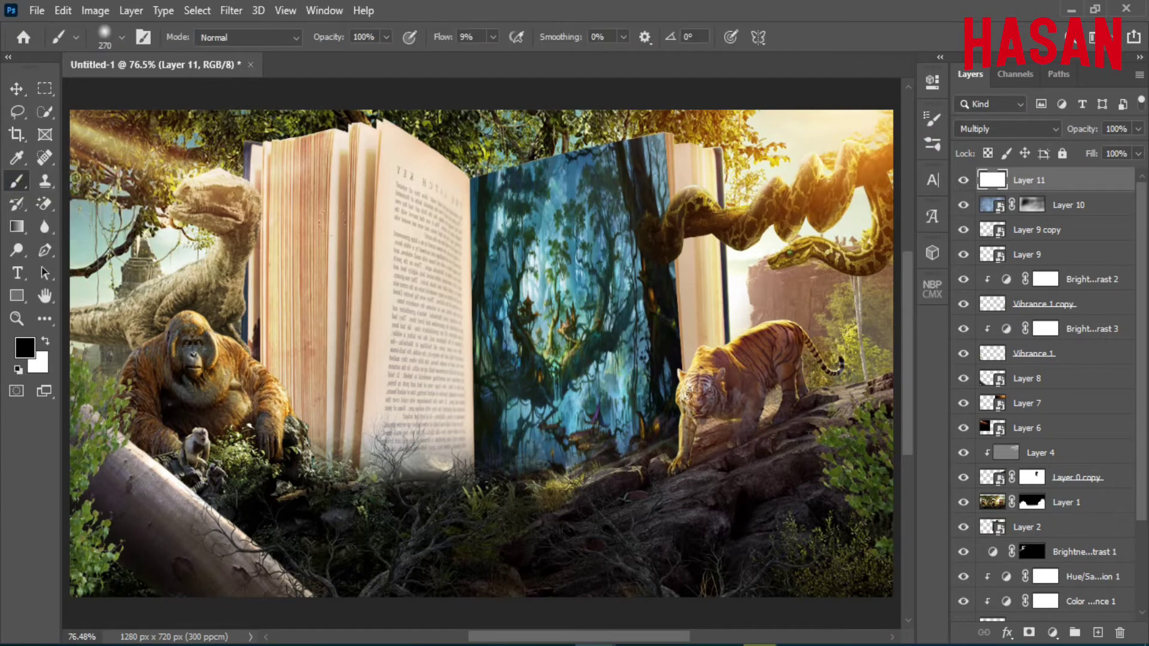
{"action": "scroll", "coordinate": [557, 379], "scroll_direction": "down", "scroll_amount": 2}
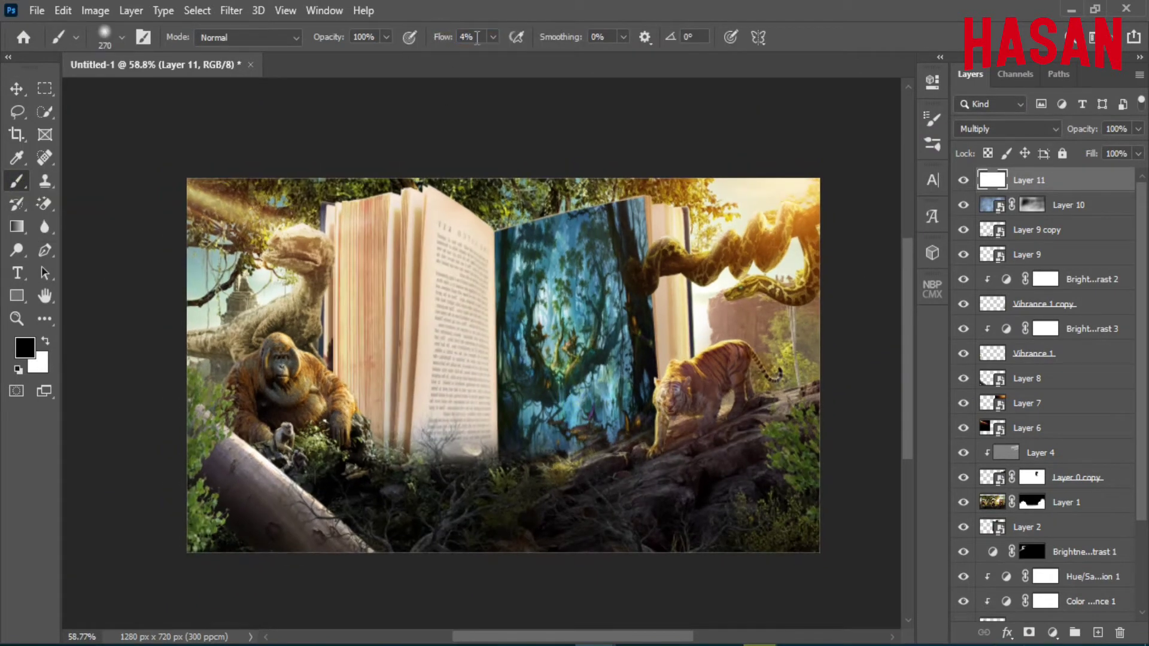
{"action": "mouse_move", "coordinate": [360, 544]}
{"action": "left_mouse_down"}
{"action": "mouse_move", "coordinate": [204, 275]}
{"action": "mouse_move", "coordinate": [408, 113]}
{"action": "mouse_move", "coordinate": [770, 95]}
{"action": "mouse_move", "coordinate": [797, 502]}
{"action": "mouse_move", "coordinate": [812, 348]}
{"action": "left_mouse_up"}
{"action": "scroll", "coordinate": [64, 446], "scroll_direction": "up", "scroll_amount": 2}
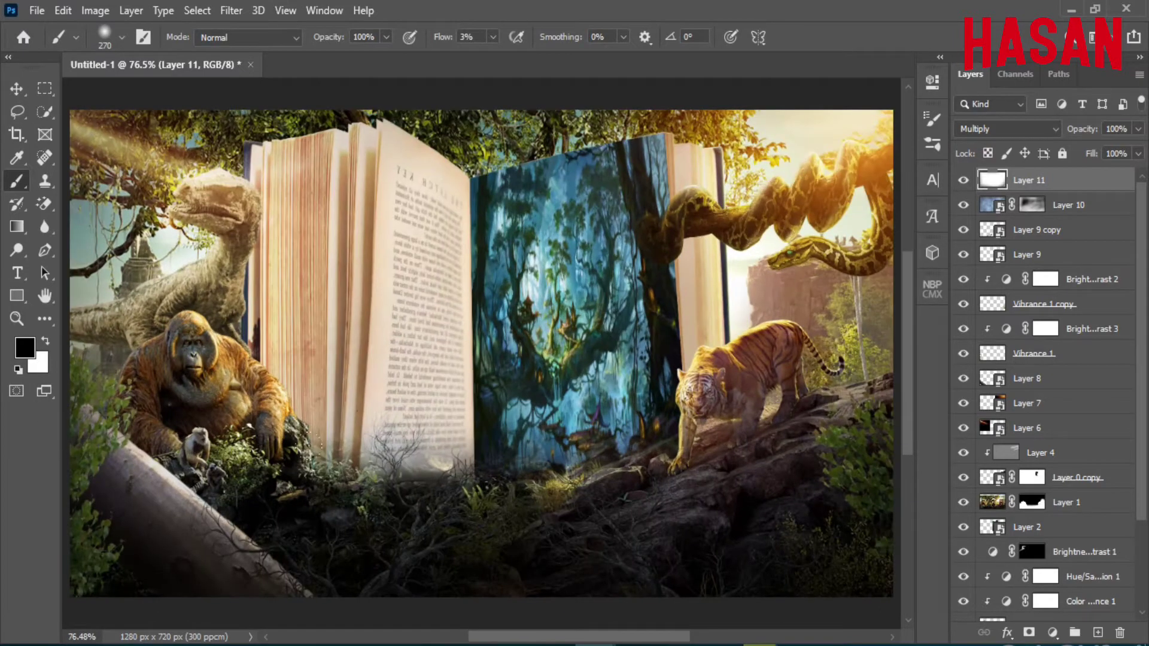
{"action": "left_click", "coordinate": [962, 183]}
{"action": "left_click", "coordinate": [962, 182]}
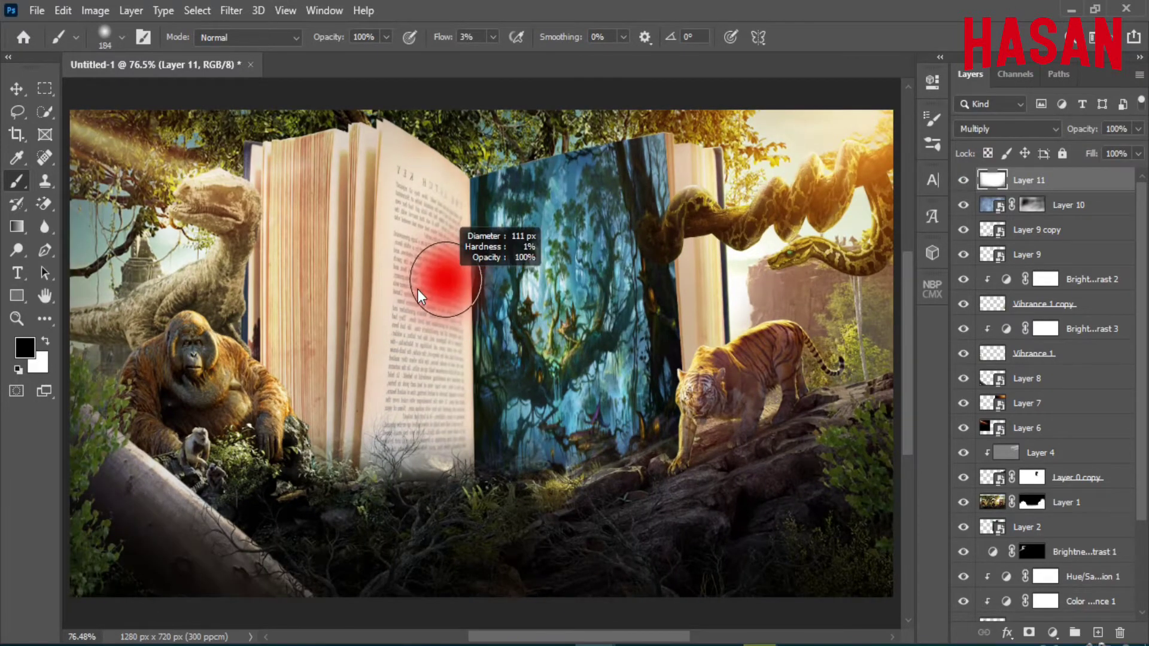
{"action": "key", "text": "v"}
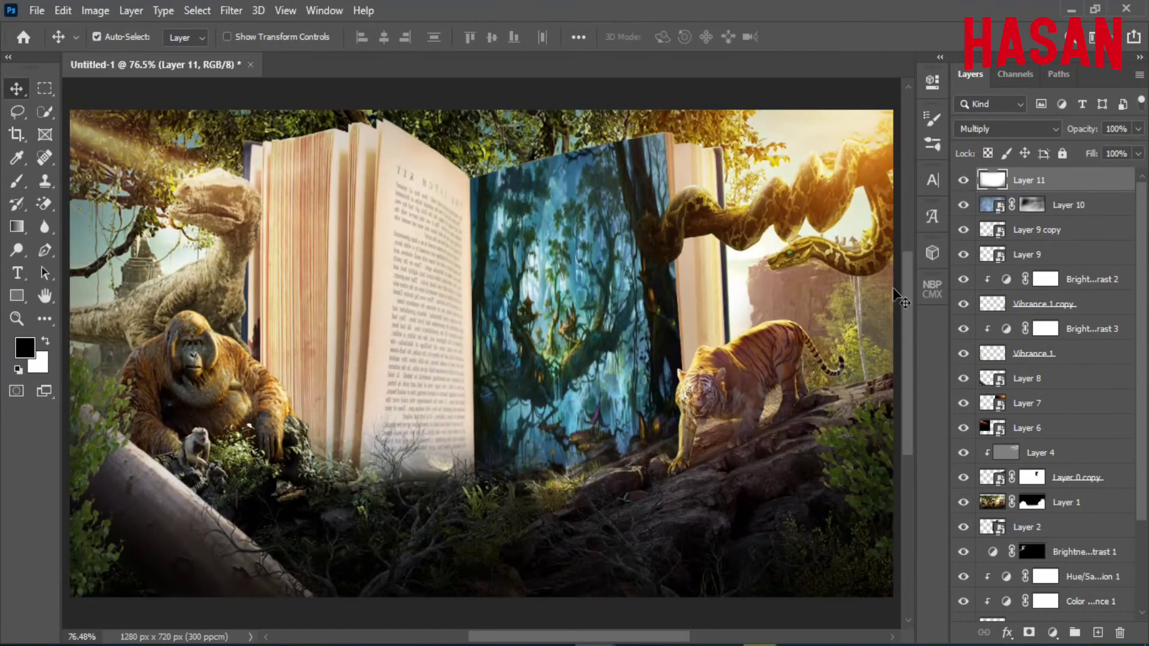
{"action": "left_click", "coordinate": [1053, 633]}
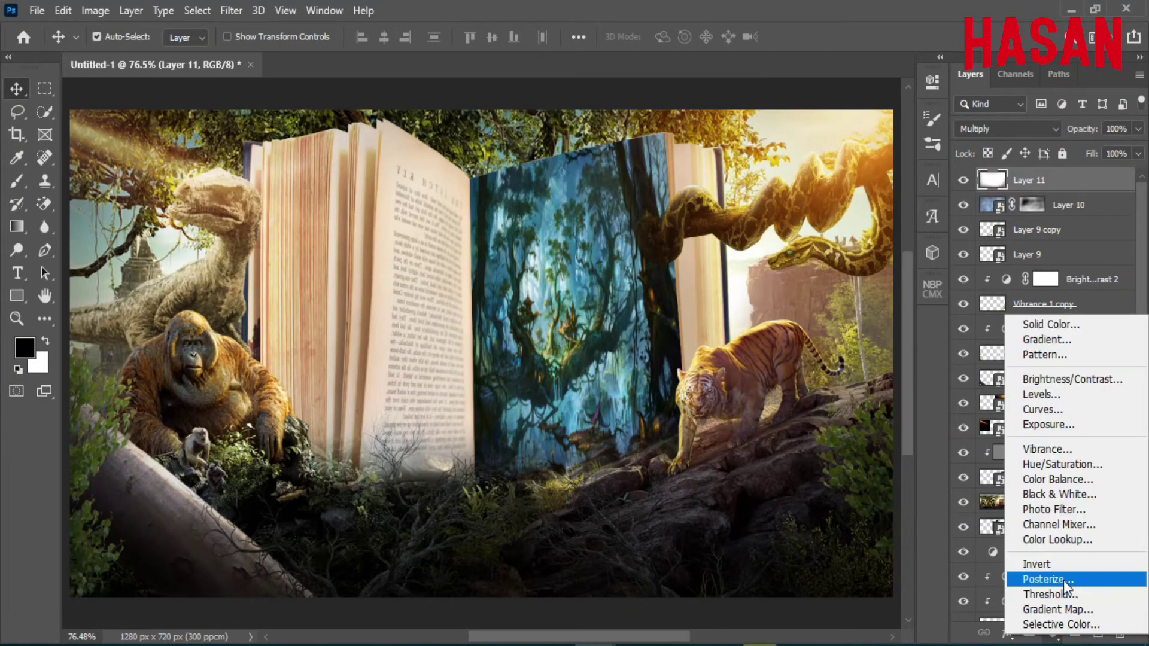
- Add a Color Balance layer with midtones Red +21 and Yellow-Blue -19
{"action": "left_click", "coordinate": [1056, 479]}
{"action": "key", "text": "ctrl+minus"}
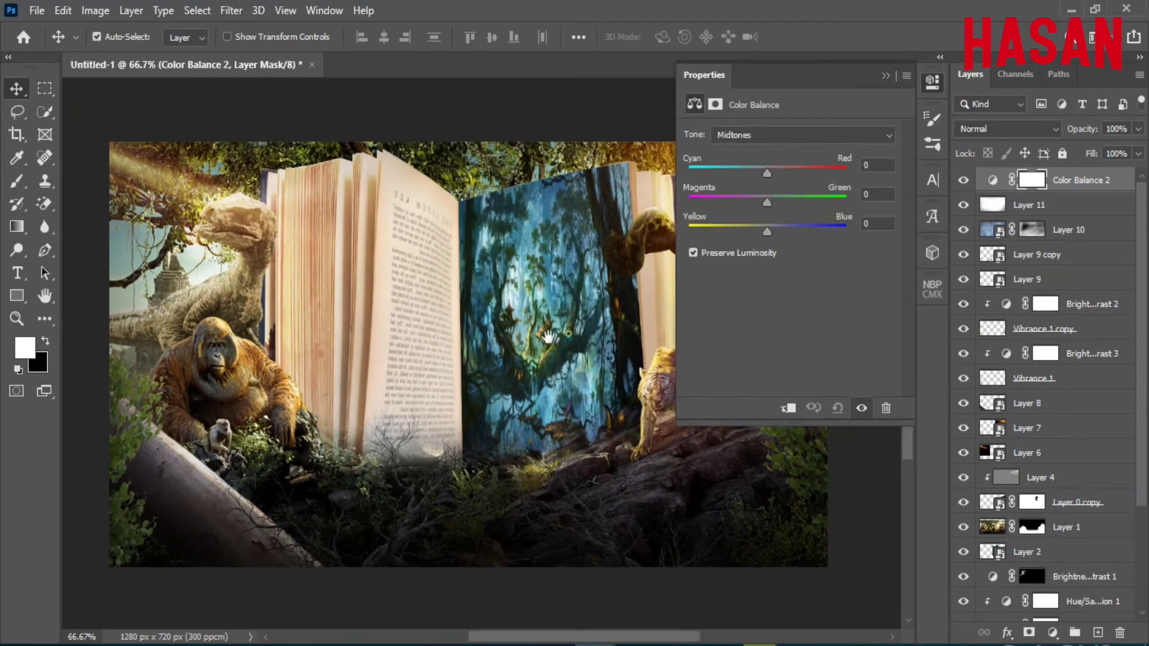
{"action": "left_click_drag", "start_coordinate": [546, 336], "coordinate": [524, 347]}
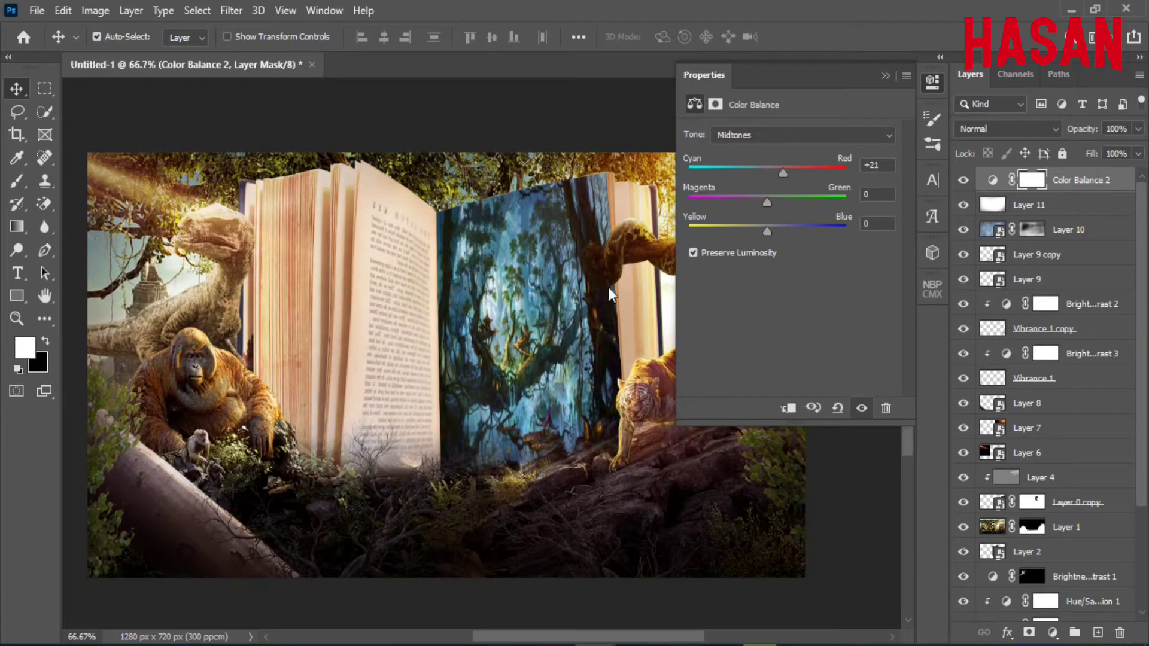
{"action": "key", "text": "ctrl+minus"}
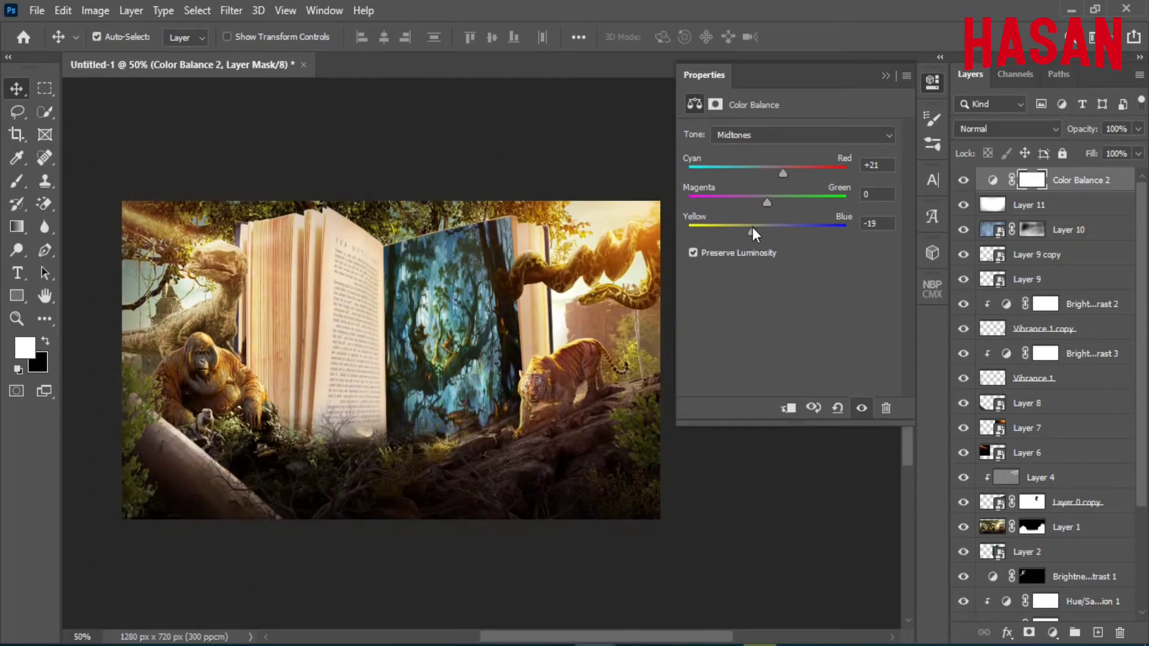
- Tint the Color Balance highlights slightly toward yellow, adjust shadows, and compare before/after
{"action": "left_click", "coordinate": [862, 136]}
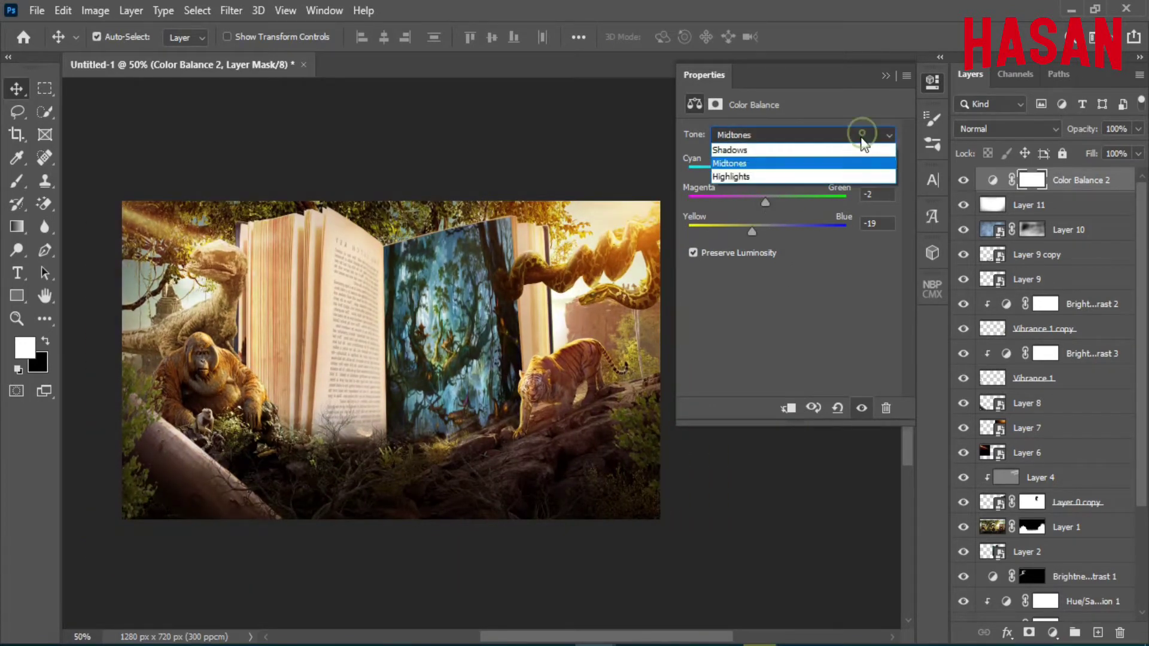
{"action": "left_click", "coordinate": [850, 174]}
{"action": "left_click_drag", "start_coordinate": [767, 232], "coordinate": [760, 234]}
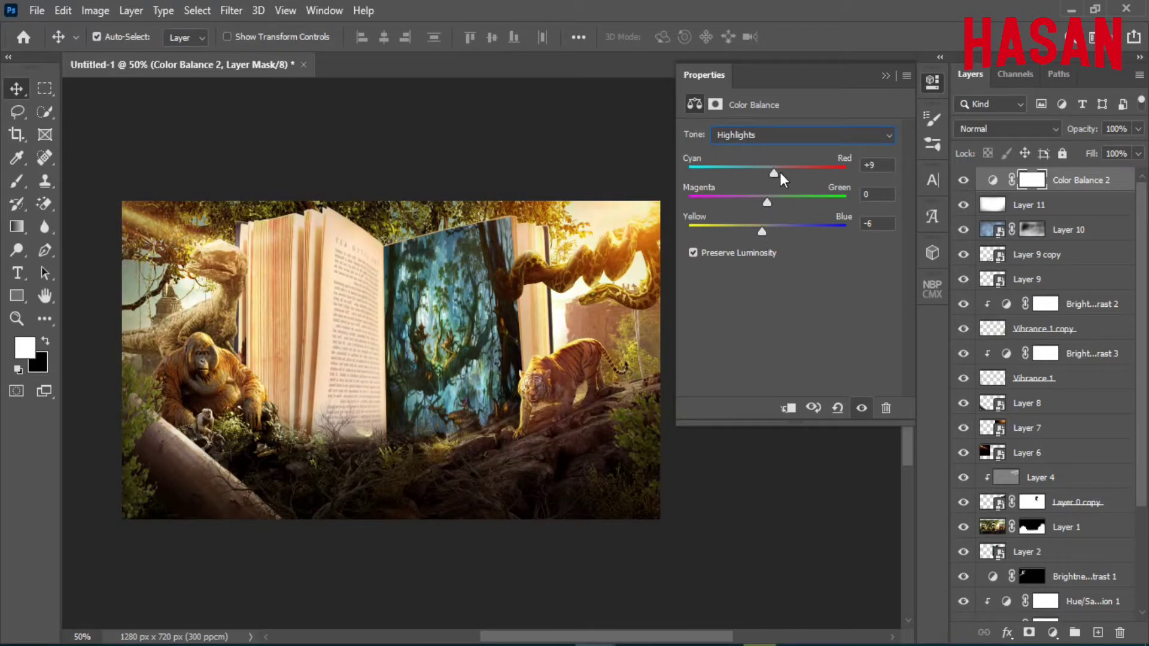
{"action": "left_click", "coordinate": [802, 135]}
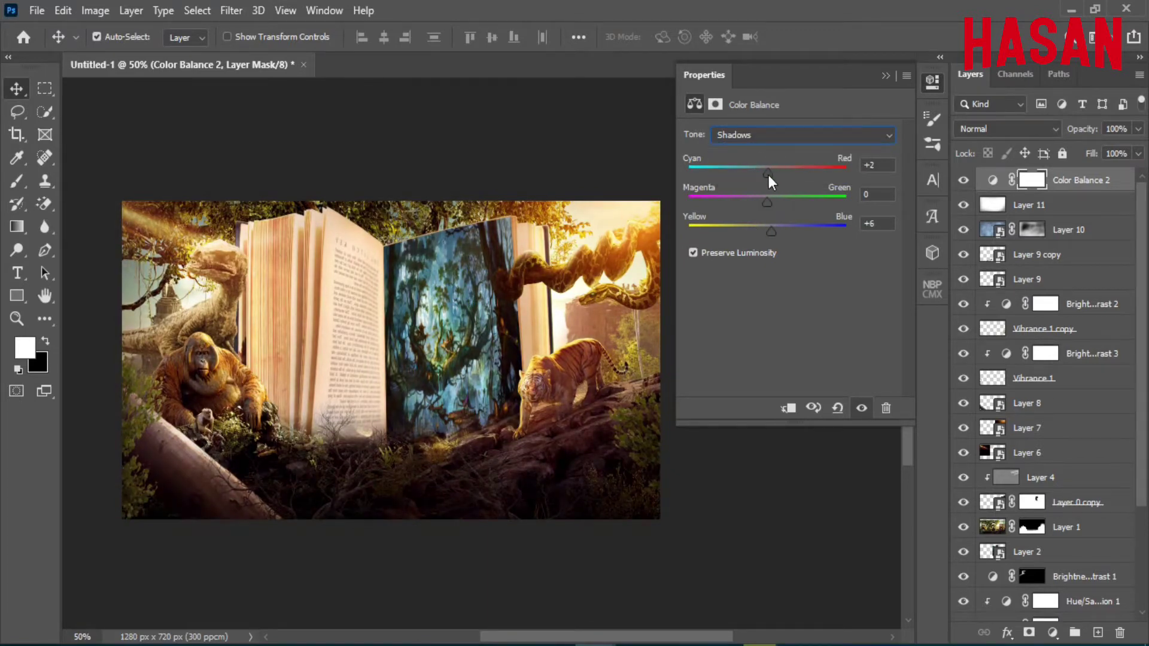
{"action": "key", "text": "ctrl+0"}
{"action": "left_click", "coordinate": [886, 75]}
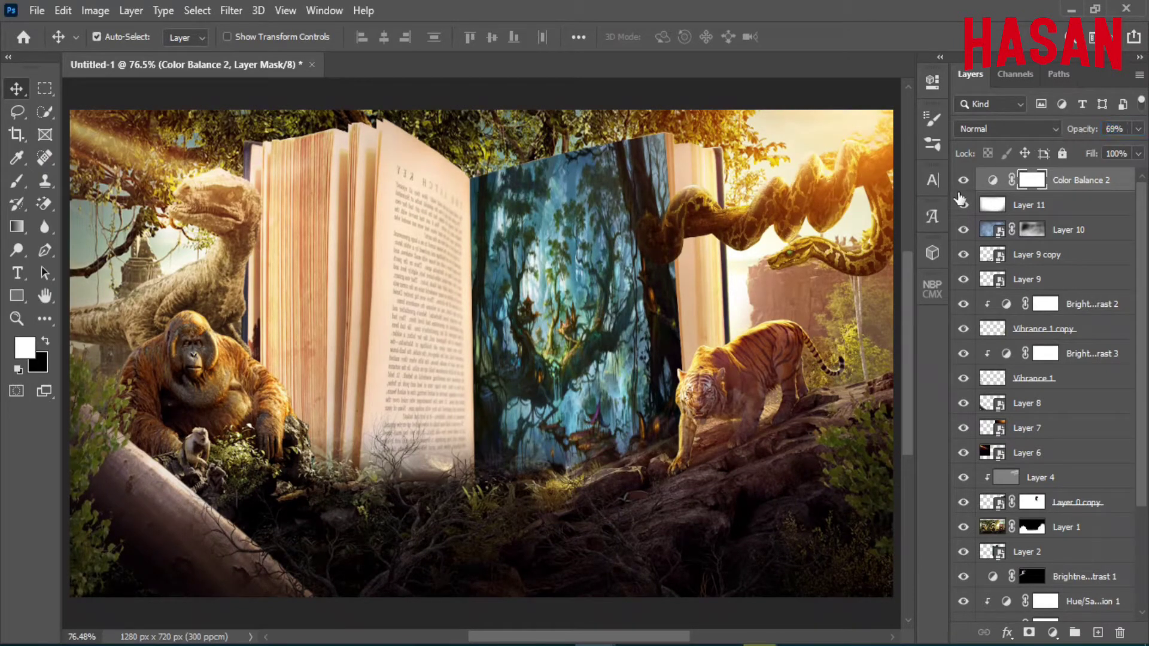
{"action": "left_click", "coordinate": [961, 181]}
{"action": "left_click", "coordinate": [1053, 633]}
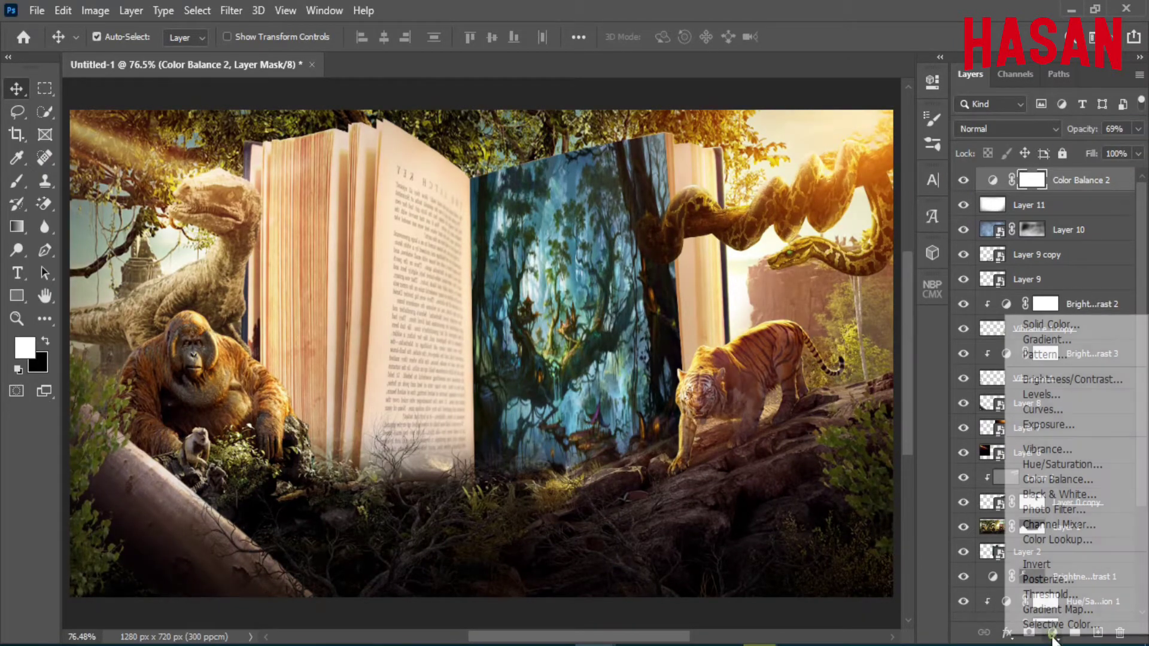
- Add a Curves layer and lower the Blue channel's brightest output
{"action": "left_click", "coordinate": [1066, 413]}
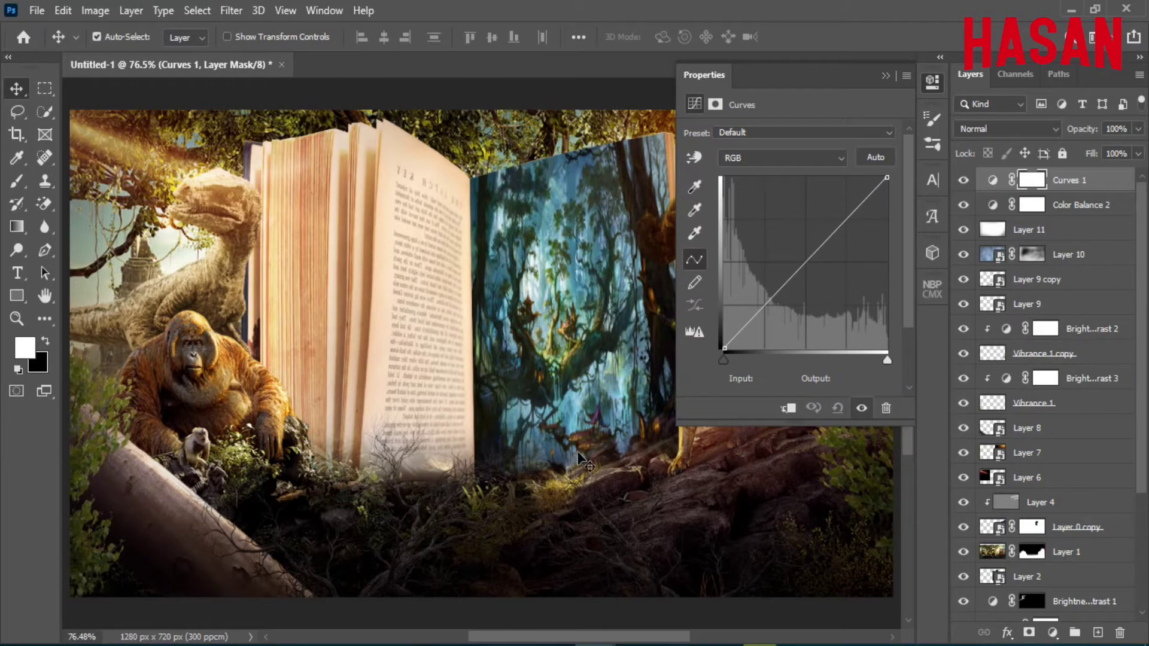
{"action": "scroll", "coordinate": [478, 527], "scroll_direction": "down", "scroll_amount": 2}
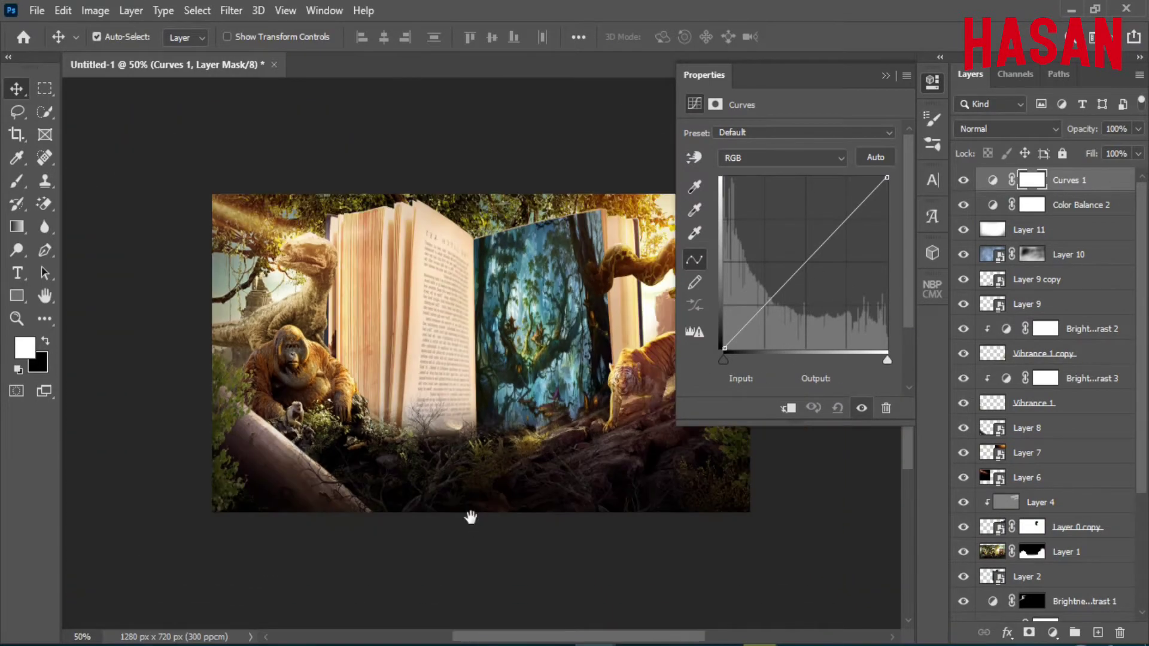
{"action": "scroll", "coordinate": [539, 449], "scroll_direction": "right", "scroll_amount": 2}
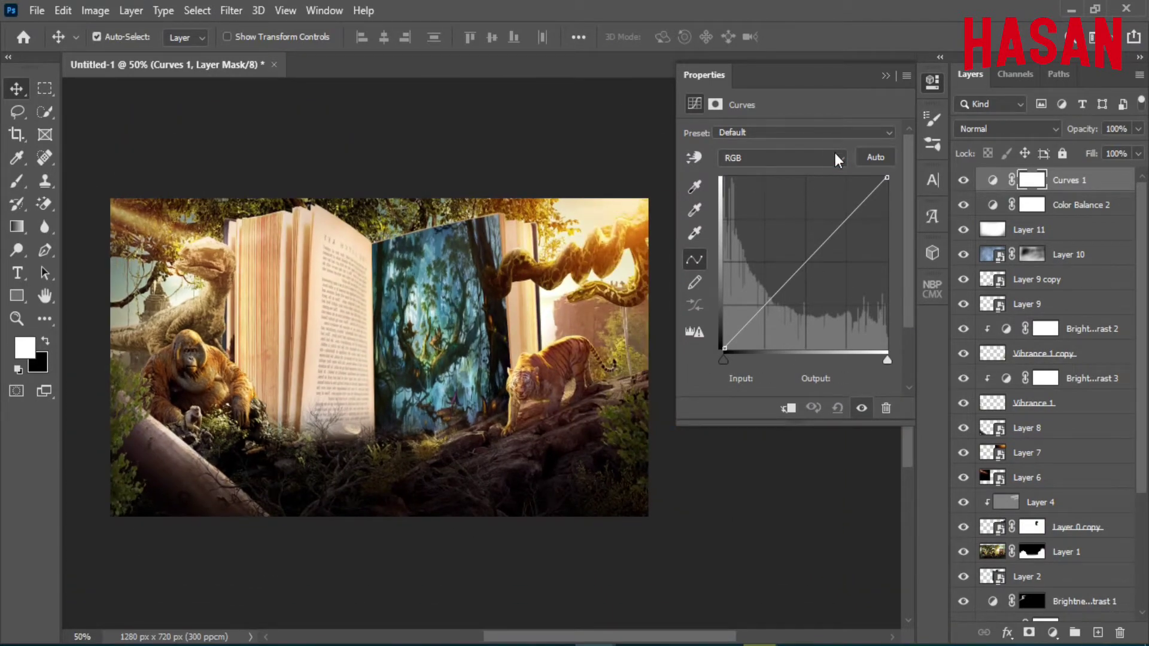
{"action": "left_click", "coordinate": [835, 152]}
{"action": "left_click", "coordinate": [778, 215]}
{"action": "left_click_drag", "start_coordinate": [888, 178], "coordinate": [892, 186]}
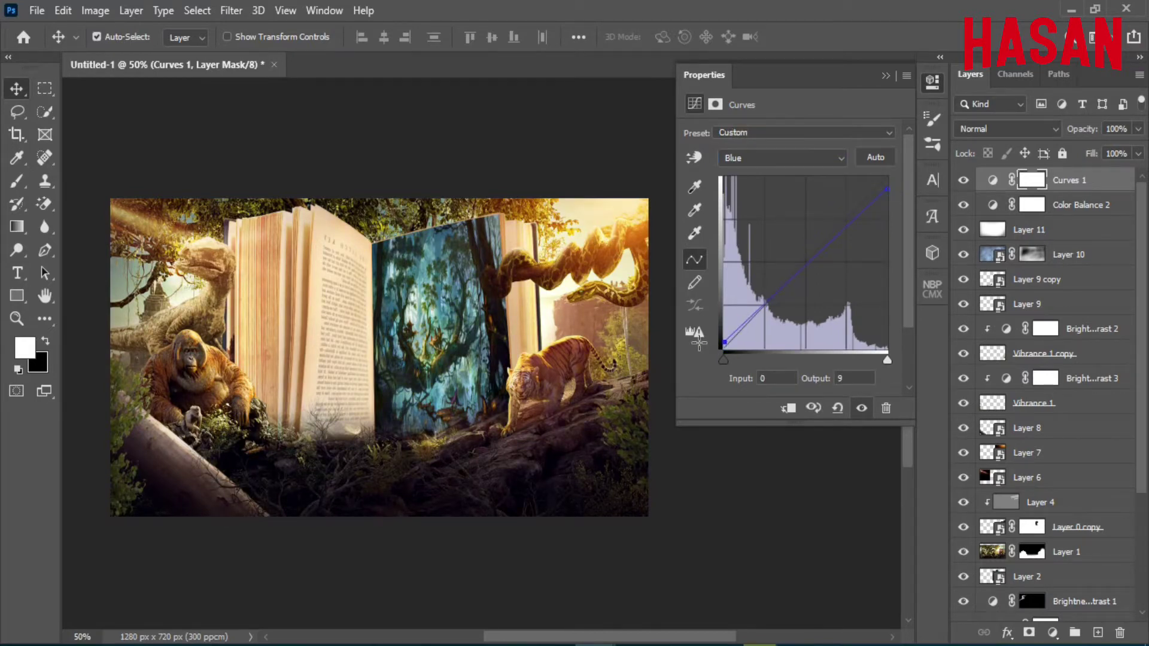
- Reshape the Green curve: midpoint anchor, less green in highlights, slightly raised black point
{"action": "left_click", "coordinate": [842, 158]}
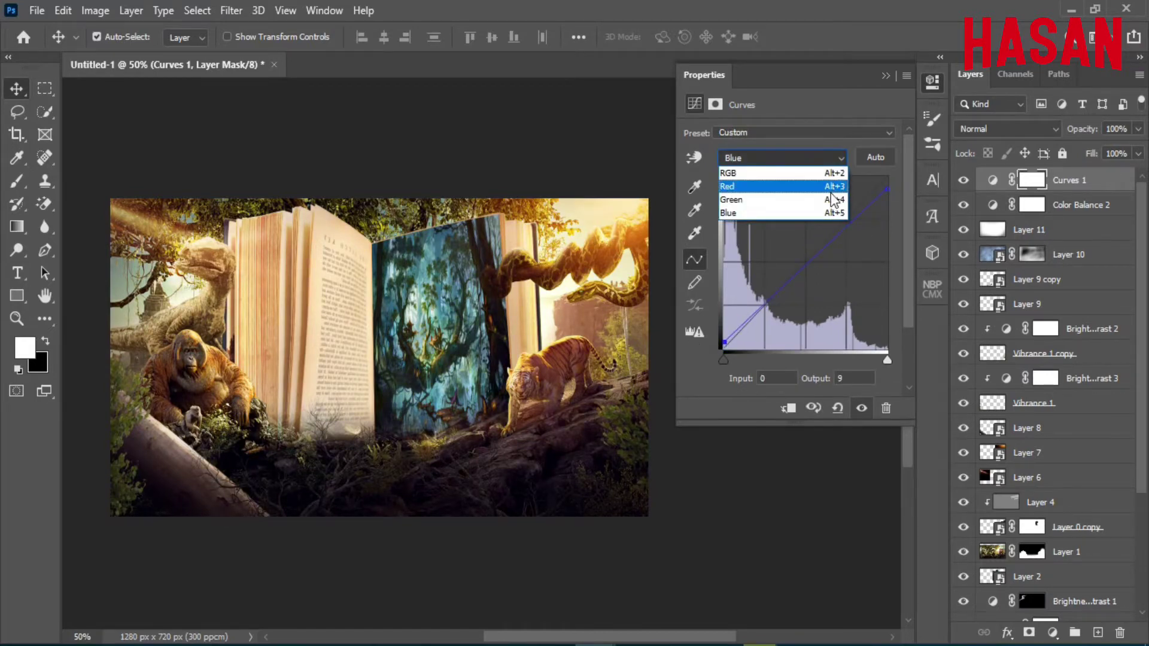
{"action": "left_click", "coordinate": [778, 200]}
{"action": "left_click", "coordinate": [804, 262]}
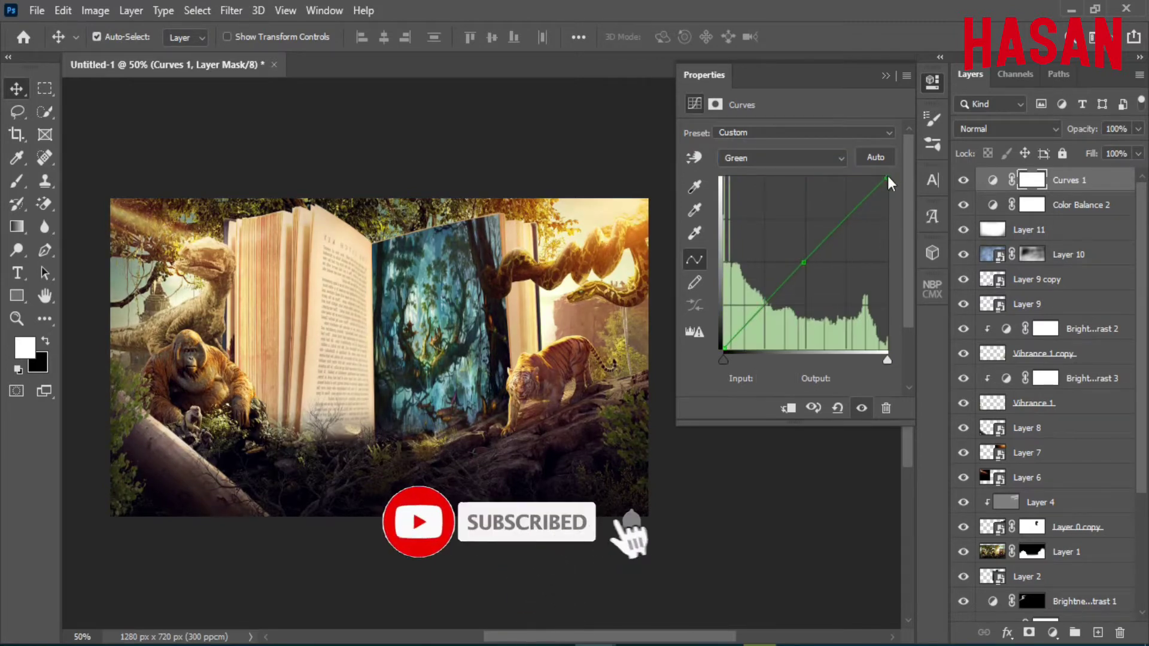
{"action": "left_click_drag", "start_coordinate": [887, 178], "coordinate": [900, 185]}
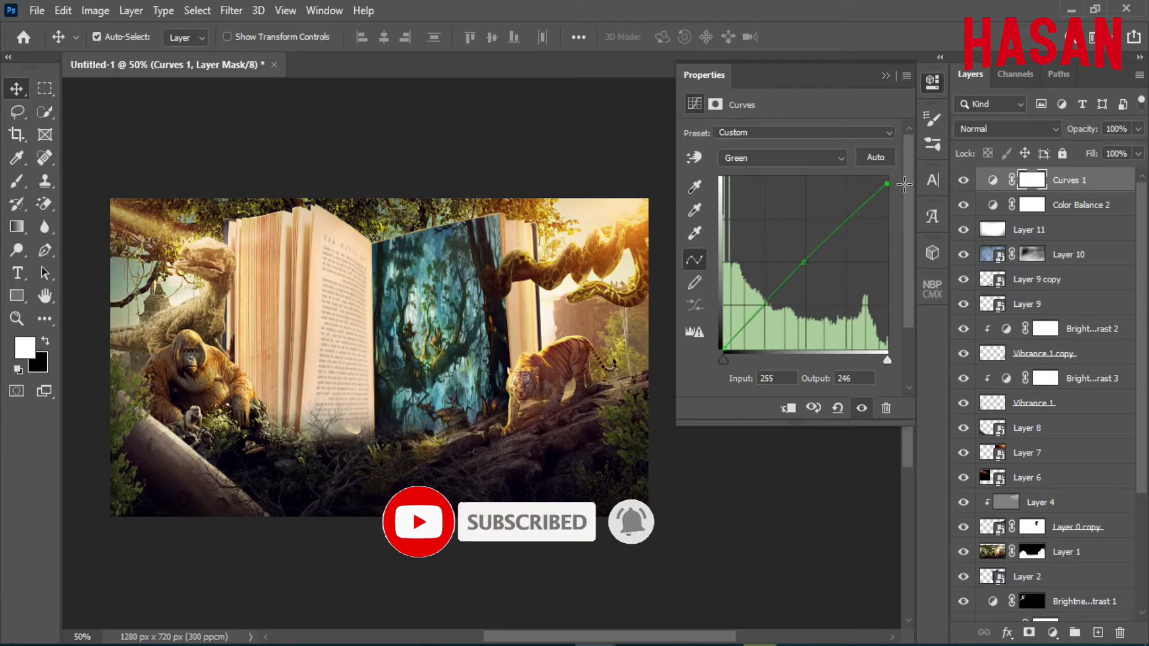
{"action": "left_click", "coordinate": [717, 346]}
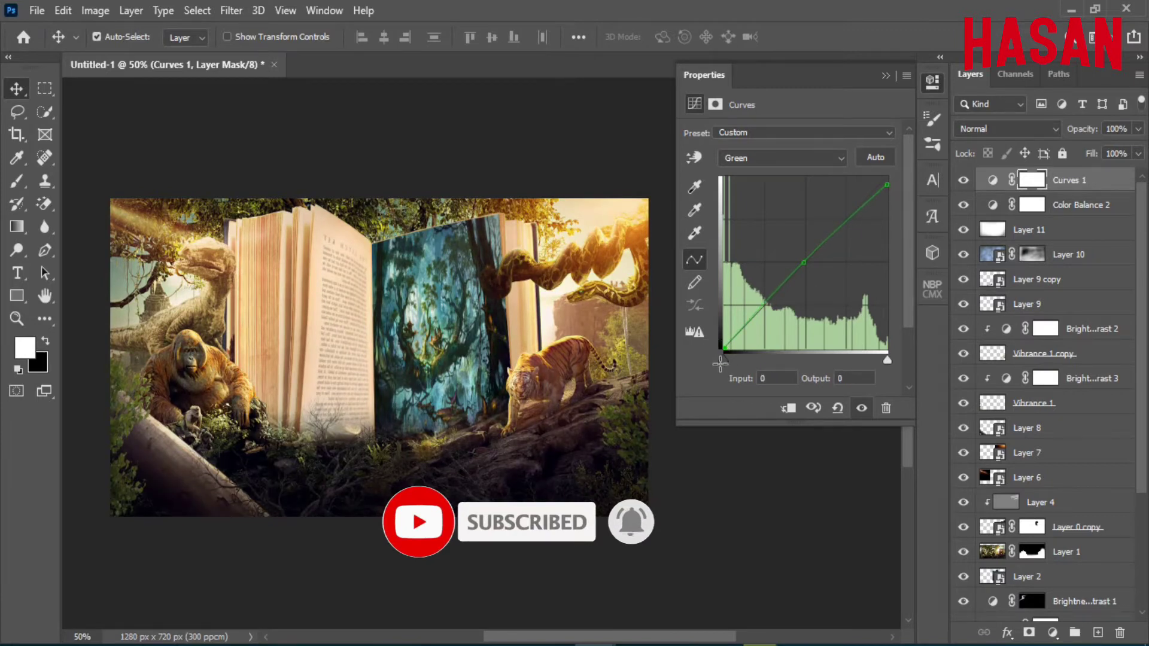
{"action": "left_click_drag", "start_coordinate": [720, 363], "coordinate": [727, 369]}
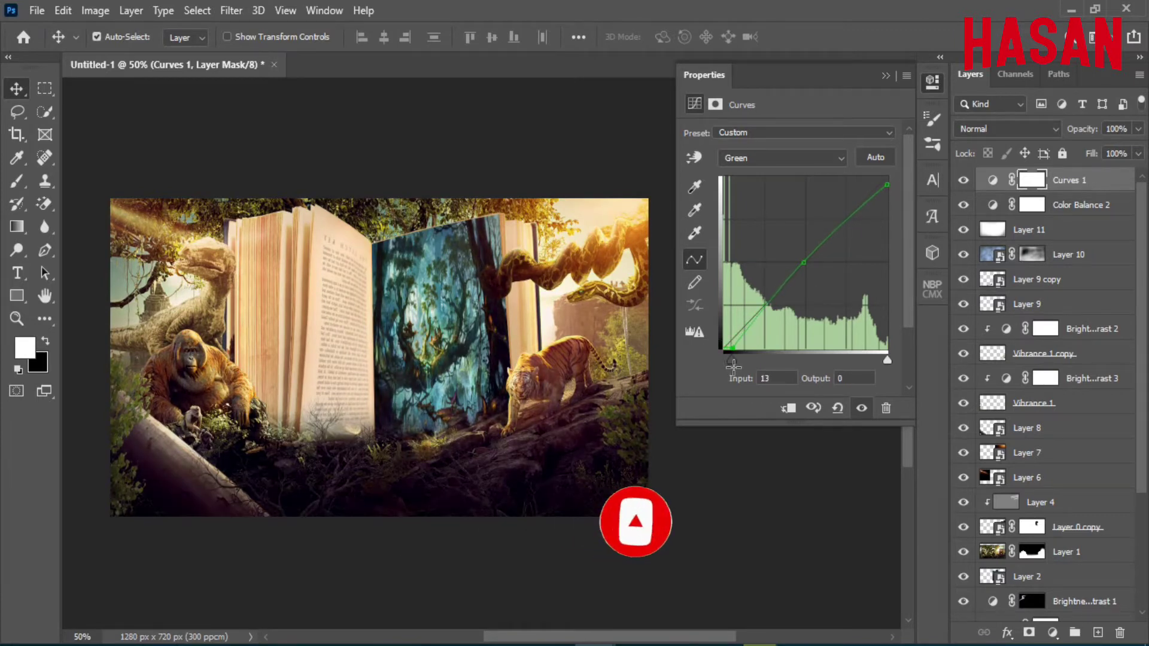
- Adjust the Red channel curve and lower Curves 1 opacity to 60%
{"action": "left_click", "coordinate": [838, 157]}
{"action": "left_click", "coordinate": [824, 179]}
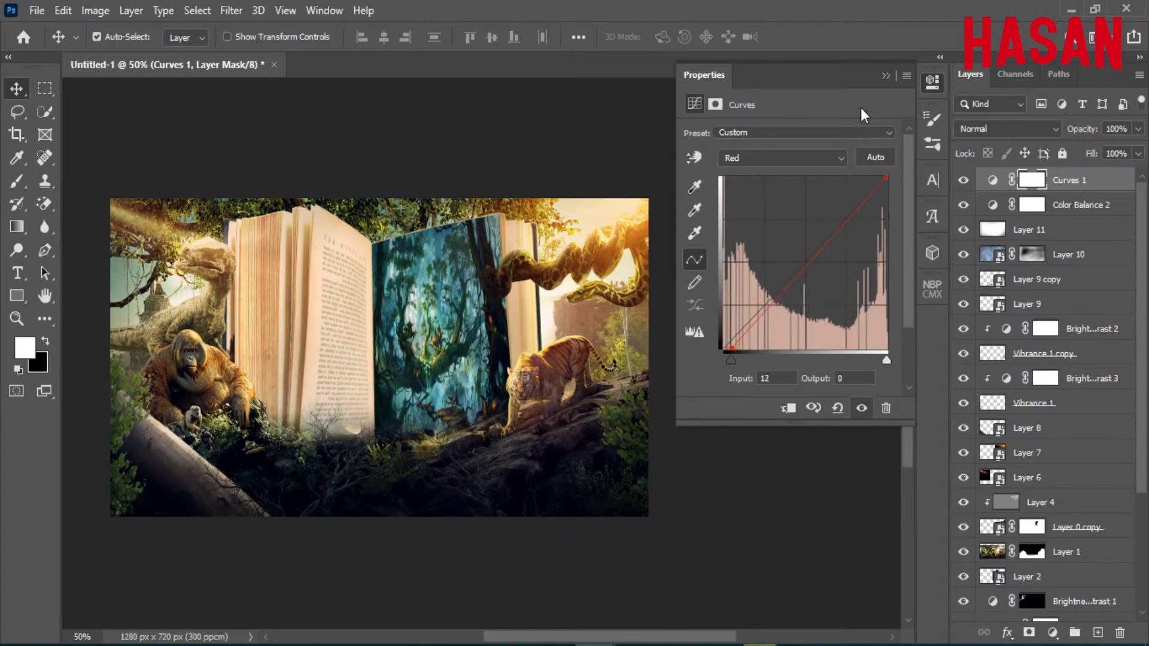
{"action": "left_click", "coordinate": [886, 75]}
{"action": "key", "text": "ctrl+0"}
{"action": "left_click", "coordinate": [959, 180]}
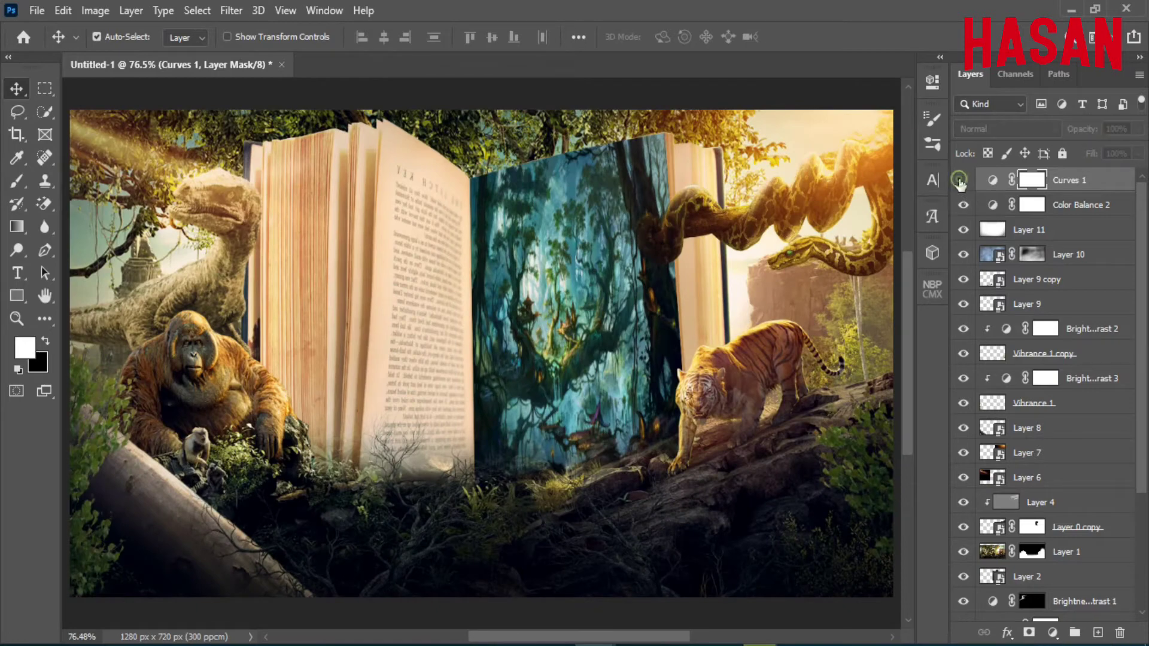
{"action": "left_click_drag", "start_coordinate": [1087, 128], "coordinate": [1073, 130]}
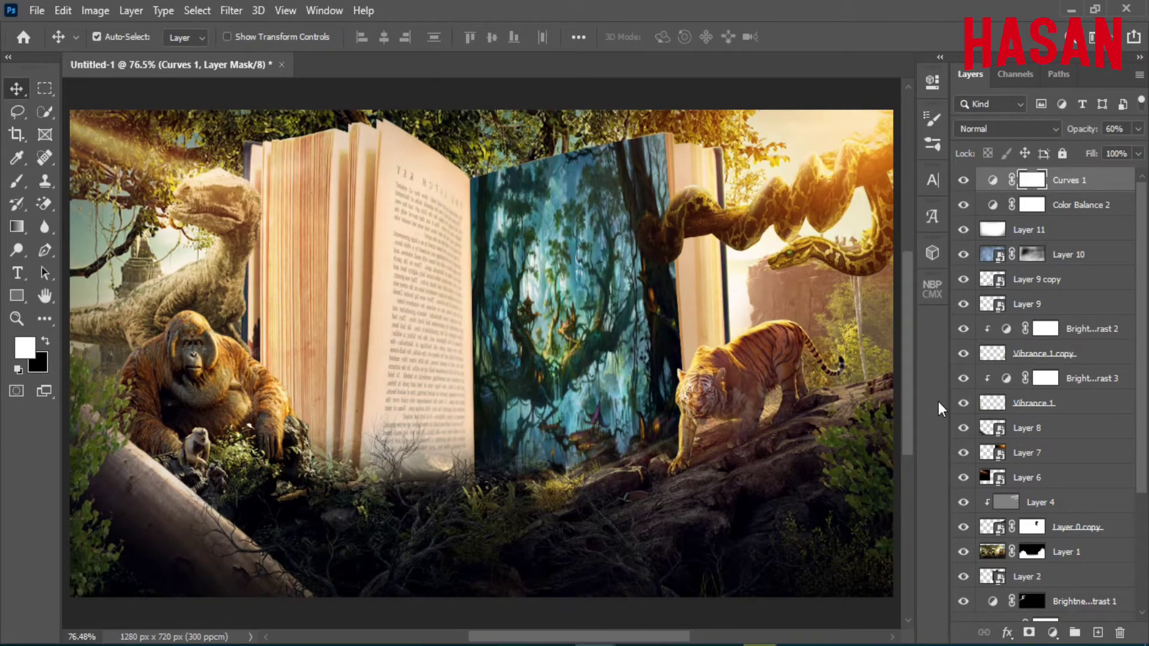
{"action": "left_click", "coordinate": [1053, 633]}
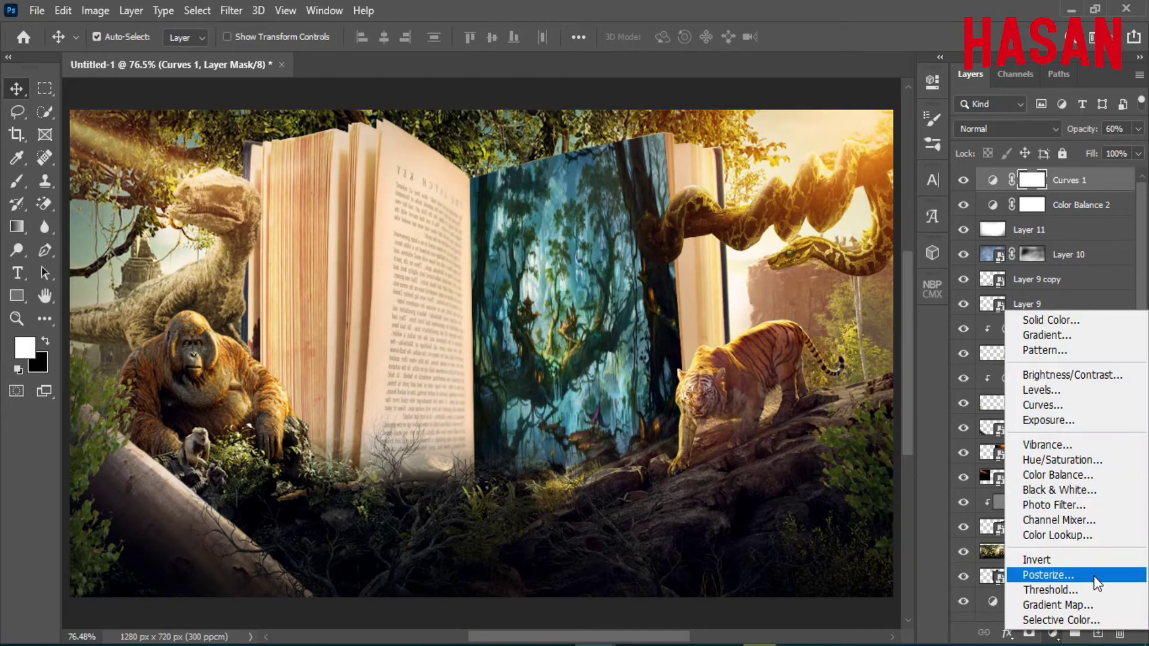
- Add a Selective Color adjustment layer and push its Reds toward magenta and yellow
{"action": "left_click", "coordinate": [1095, 619]}
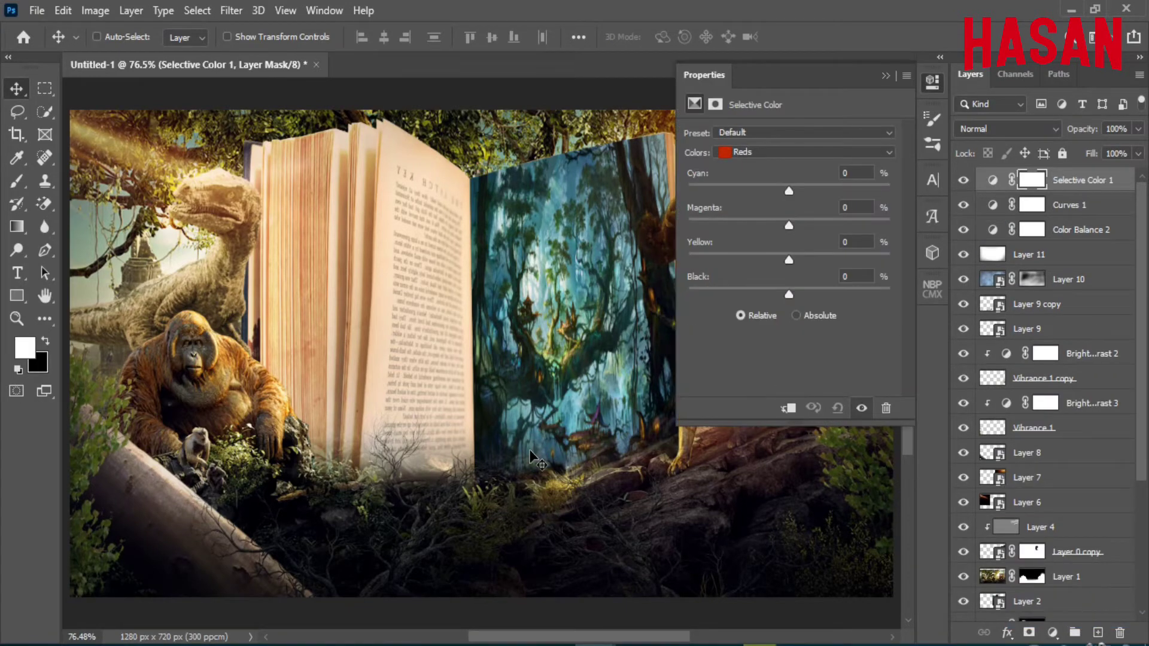
{"action": "key", "text": "ctrl+minus"}
{"action": "key", "text": "ctrl+minus"}
{"action": "key", "text": "ctrl+minus"}
{"action": "key", "text": "ctrl+plus"}
{"action": "key", "text": "ctrl+plus"}
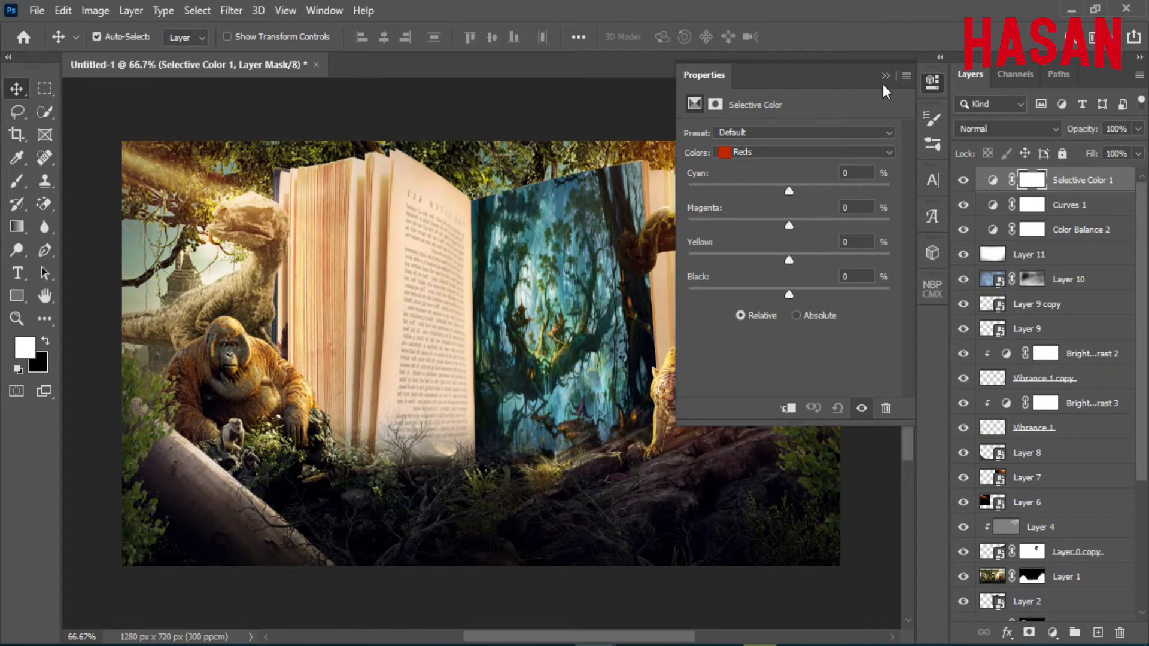
{"action": "key", "text": "ctrl+minus"}
{"action": "scroll", "coordinate": [560, 348], "scroll_direction": "right", "scroll_amount": 3}
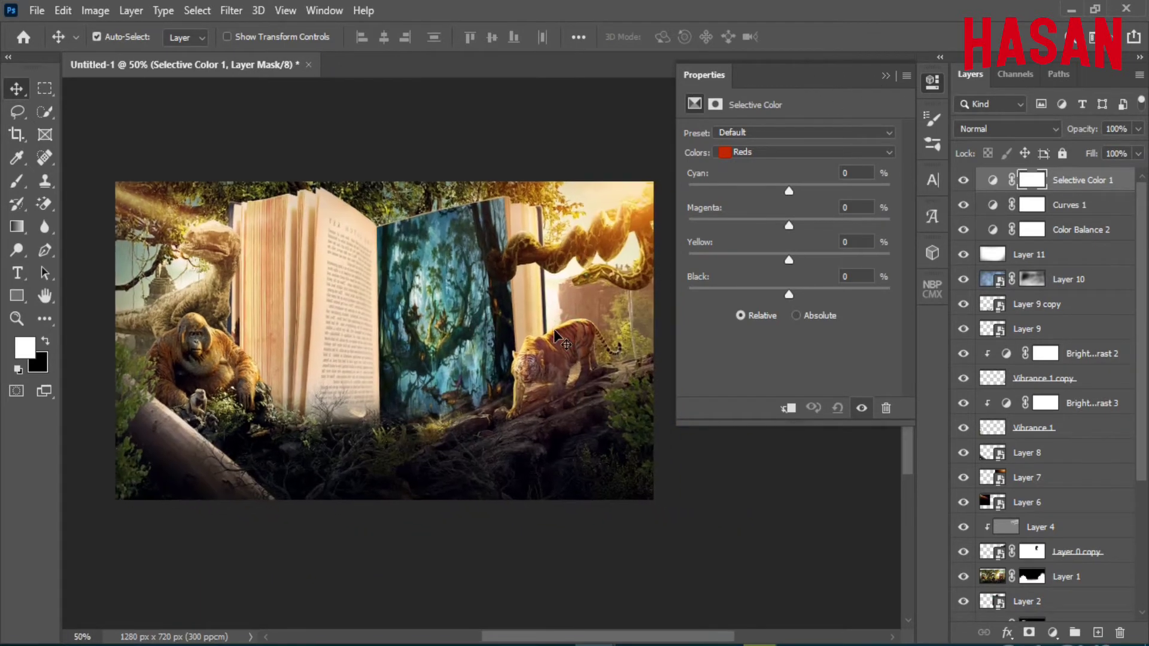
{"action": "mouse_move", "coordinate": [788, 226]}
{"action": "left_mouse_down"}
{"action": "mouse_move", "coordinate": [812, 226]}
{"action": "mouse_move", "coordinate": [812, 261]}
{"action": "mouse_move", "coordinate": [760, 305]}
{"action": "left_mouse_up"}
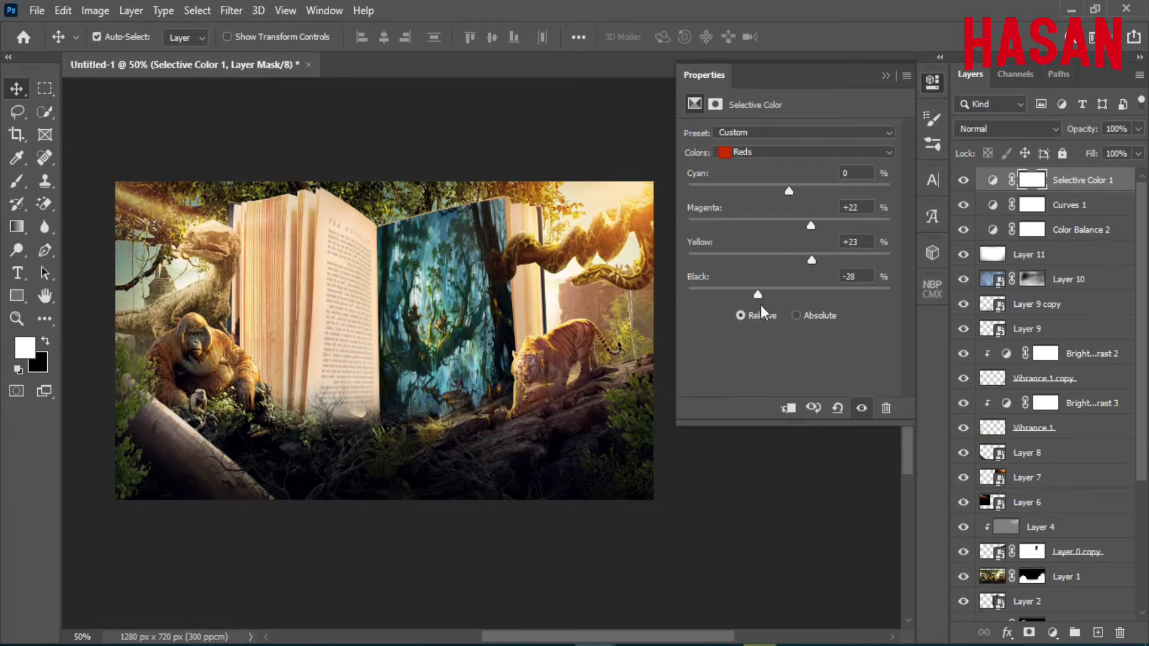
- Adjust the magenta amount in the Greens and the cyan amount in the Blues
{"action": "left_click", "coordinate": [883, 153]}
{"action": "left_click", "coordinate": [860, 167]}
{"action": "left_click", "coordinate": [885, 148]}
{"action": "left_click", "coordinate": [876, 195]}
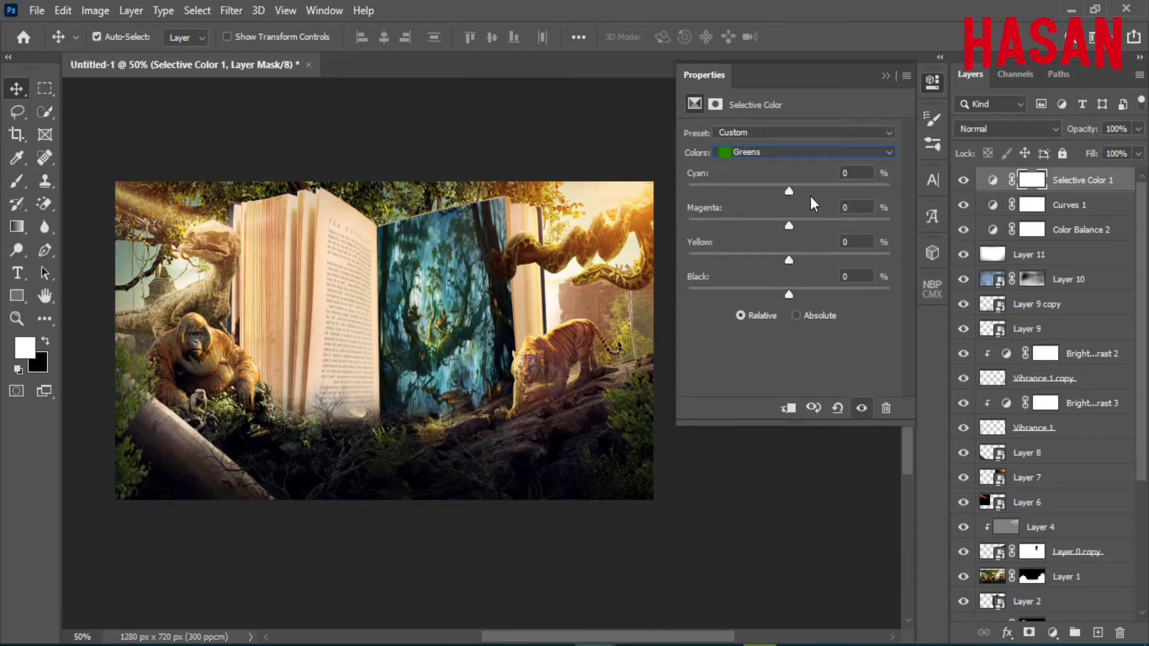
{"action": "left_click_drag", "start_coordinate": [788, 228], "coordinate": [810, 235]}
{"action": "left_click", "coordinate": [873, 153]}
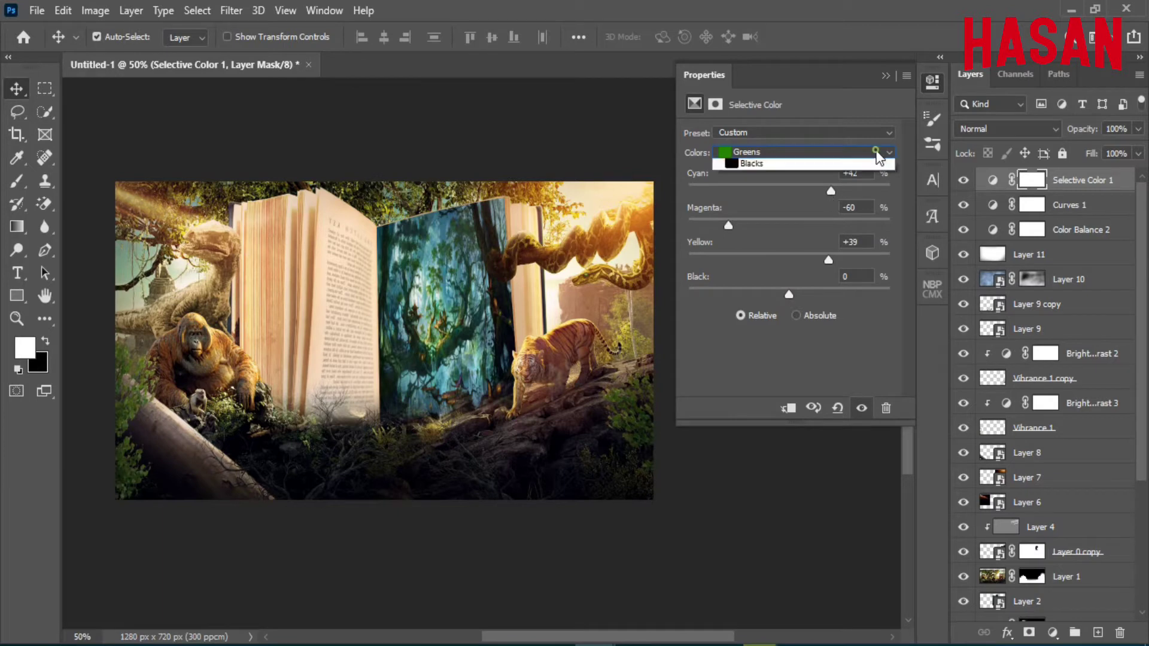
{"action": "left_click", "coordinate": [841, 224]}
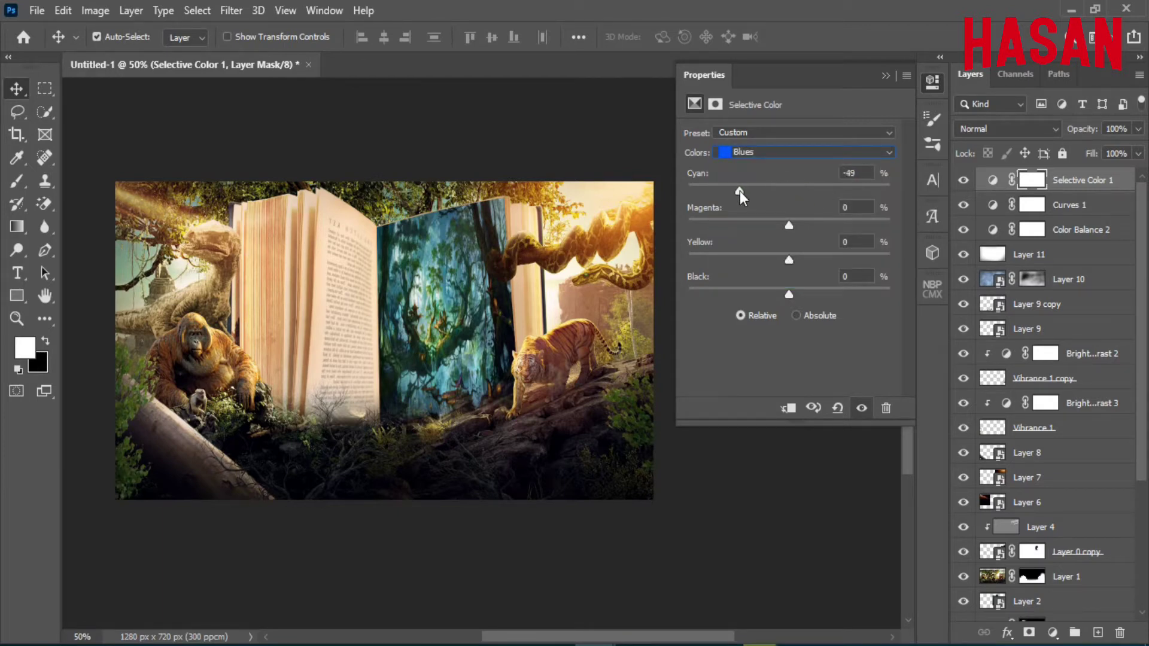
{"action": "left_click_drag", "start_coordinate": [790, 191], "coordinate": [829, 192]}
- Give the Neutrals a little more cyan and a touch of black
{"action": "left_click", "coordinate": [885, 152]}
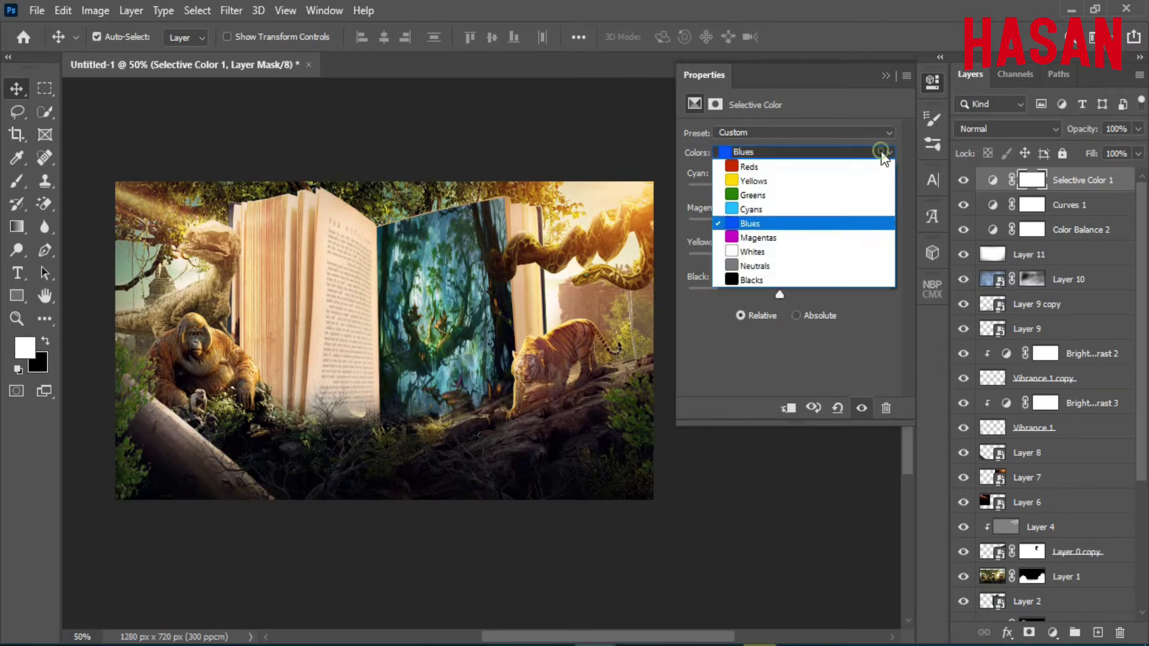
{"action": "left_click", "coordinate": [824, 268]}
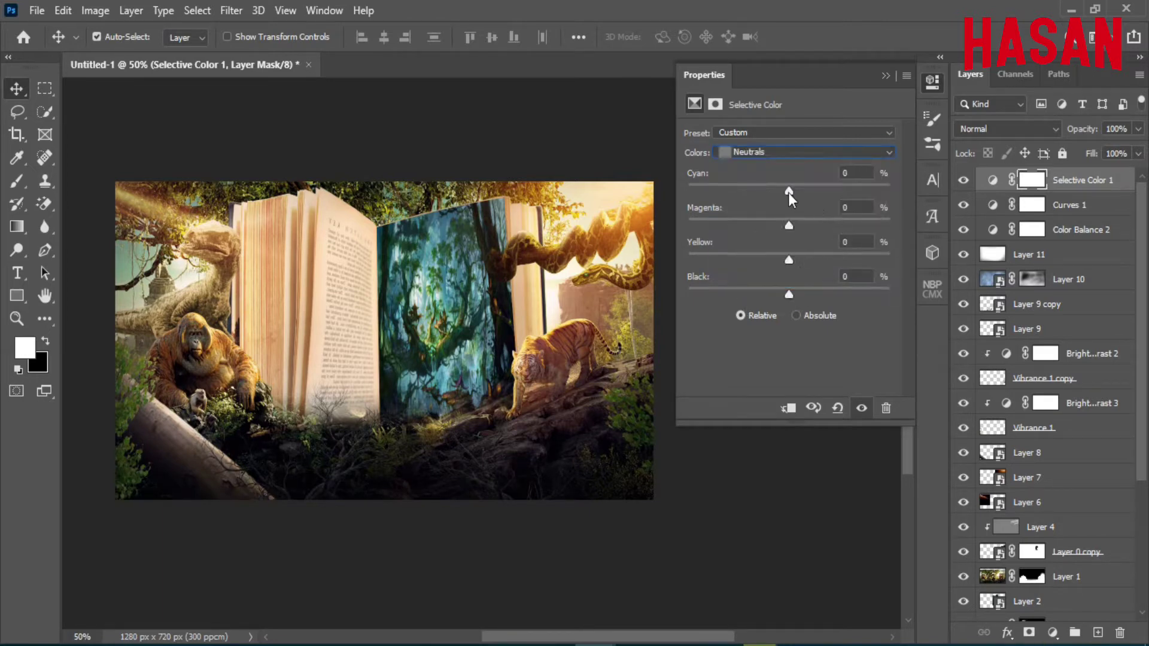
{"action": "mouse_move", "coordinate": [789, 193]}
{"action": "left_mouse_down"}
{"action": "mouse_move", "coordinate": [800, 192]}
{"action": "mouse_move", "coordinate": [791, 231]}
{"action": "left_mouse_up"}
{"action": "left_click_drag", "start_coordinate": [789, 295], "coordinate": [792, 296]}
- Brighten the Whites by reducing their black amount
{"action": "left_click", "coordinate": [889, 153]}
{"action": "left_click", "coordinate": [856, 263]}
{"action": "left_click", "coordinate": [889, 150]}
{"action": "left_click", "coordinate": [853, 252]}
{"action": "mouse_move", "coordinate": [791, 296]}
{"action": "left_mouse_down"}
{"action": "mouse_move", "coordinate": [773, 295]}
{"action": "mouse_move", "coordinate": [793, 262]}
{"action": "mouse_move", "coordinate": [804, 264]}
{"action": "left_mouse_up"}
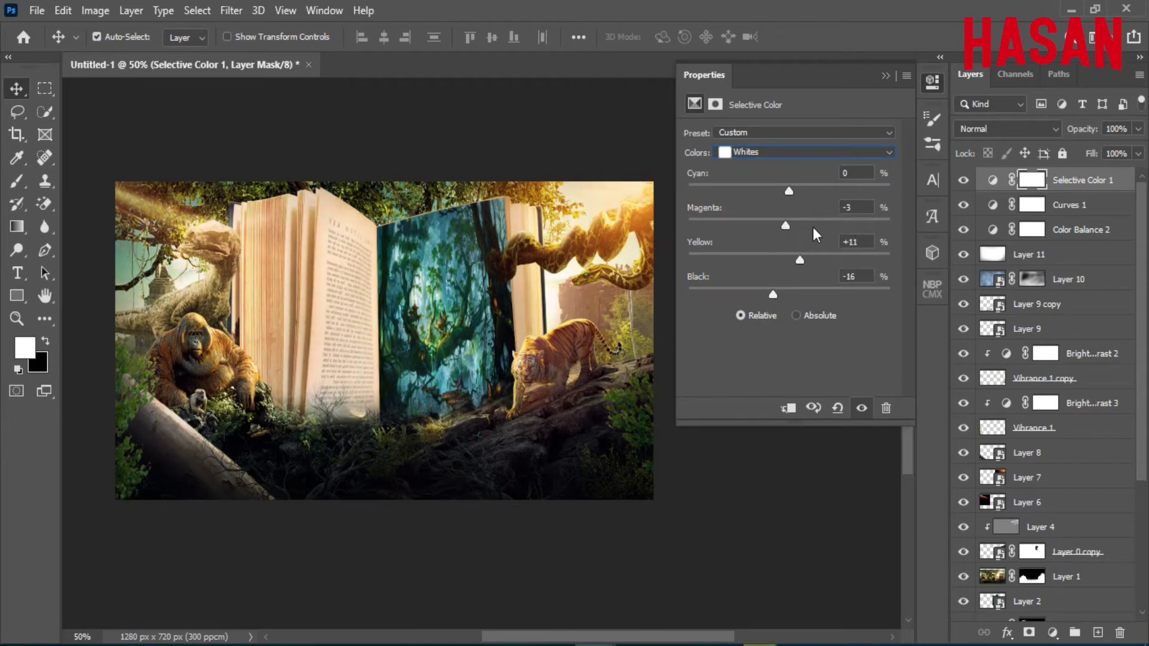
- Collapse Properties, fit the composite on screen, and move the Color Hunt Palette window over it
{"action": "left_click", "coordinate": [886, 75]}
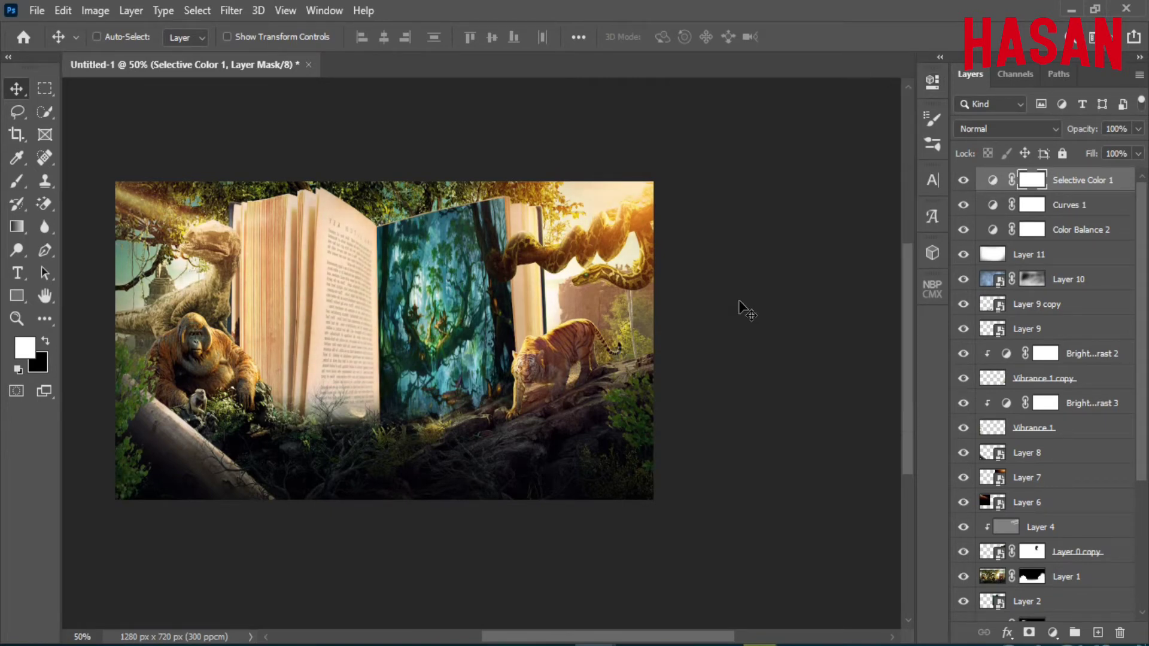
{"action": "key", "text": "ctrl+0"}
{"action": "mouse_move", "coordinate": [1058, 139]}
{"action": "left_mouse_down"}
{"action": "mouse_move", "coordinate": [907, 141]}
{"action": "mouse_move", "coordinate": [845, 128]}
{"action": "left_mouse_up"}
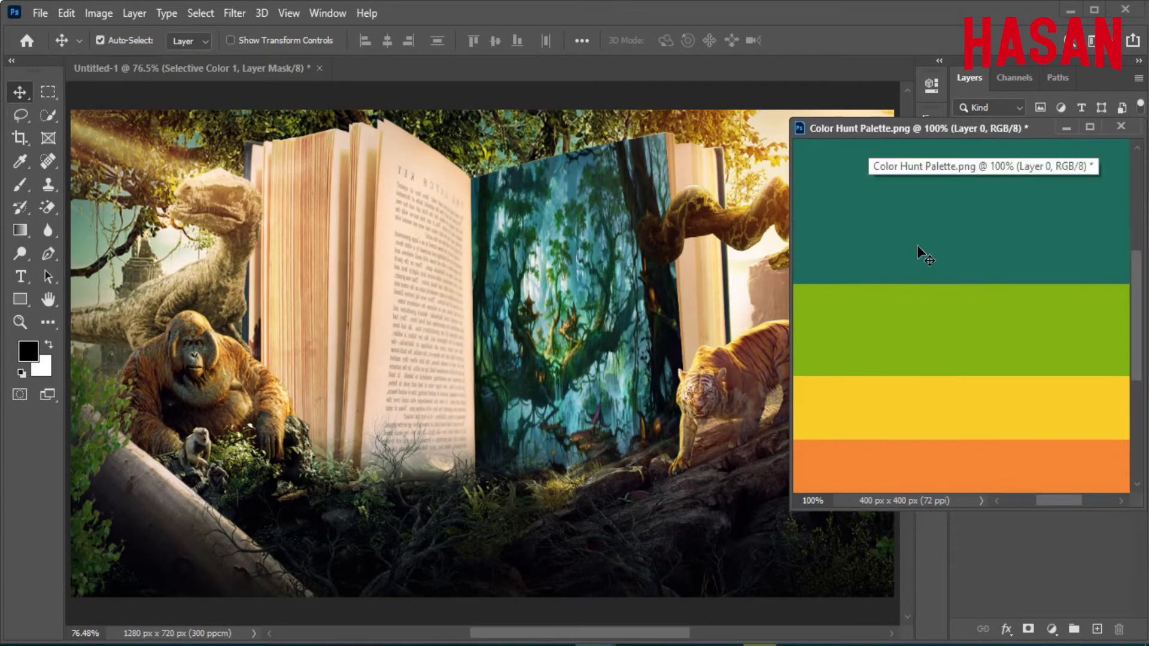
- Bring the Color Hunt palette into the composite and shrink it to a small swatch
{"action": "left_click_drag", "start_coordinate": [464, 239], "coordinate": [473, 250]}
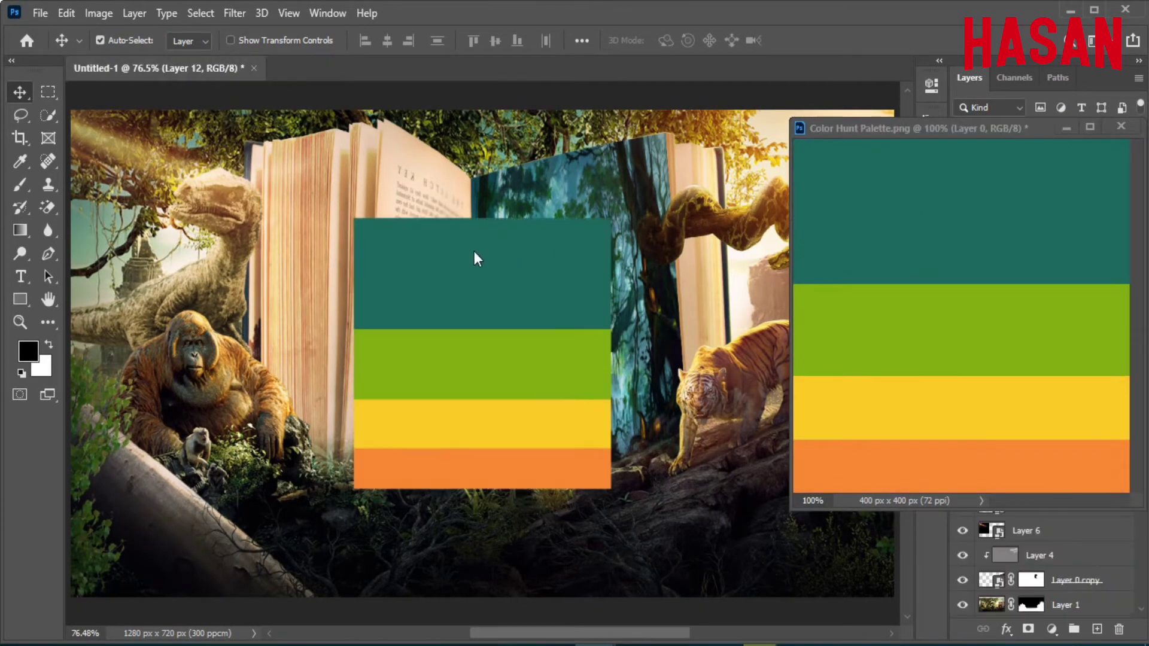
{"action": "left_click_drag", "start_coordinate": [397, 336], "coordinate": [146, 225]}
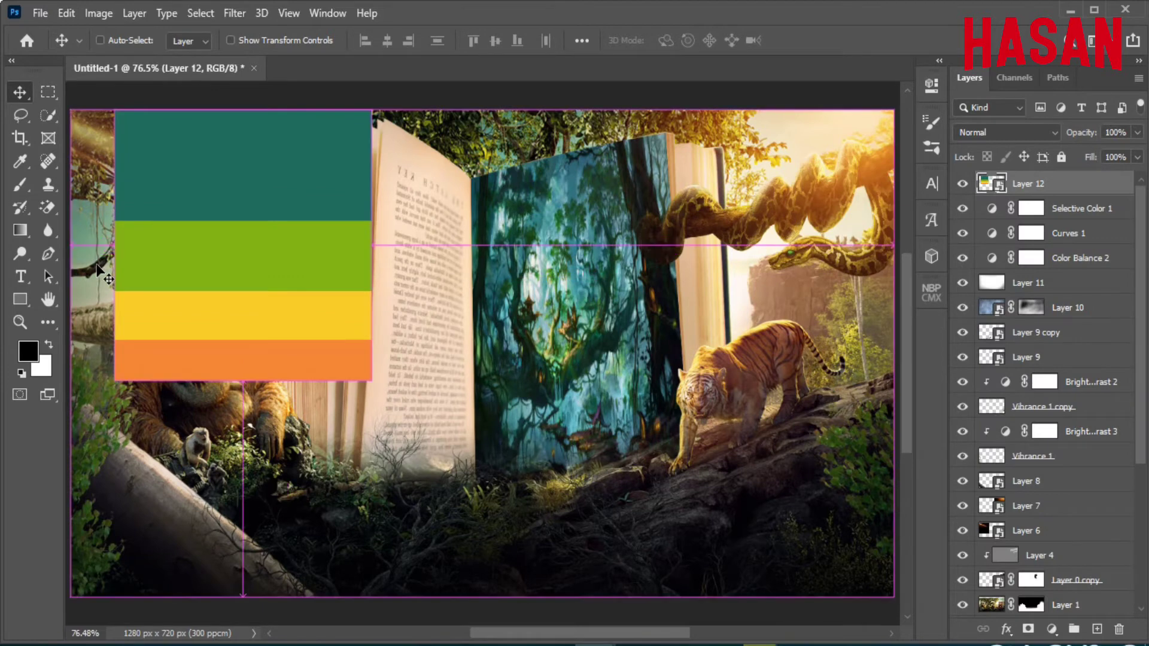
{"action": "key", "text": "ctrl+t"}
{"action": "mouse_move", "coordinate": [366, 240]}
{"action": "left_mouse_down"}
{"action": "mouse_move", "coordinate": [276, 238]}
{"action": "mouse_move", "coordinate": [286, 245]}
{"action": "left_mouse_up"}
- Rotate the swatch about 90° so its stripes run vertically, and place it top-left
{"action": "left_click_drag", "start_coordinate": [243, 152], "coordinate": [201, 161]}
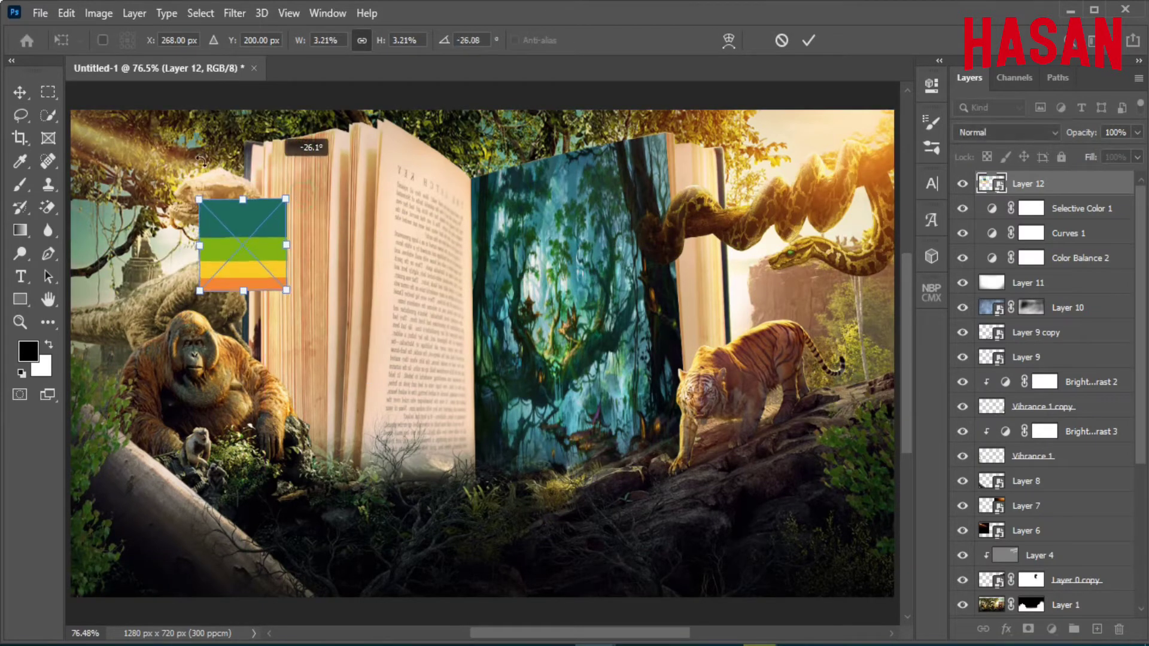
{"action": "mouse_move", "coordinate": [137, 221]}
{"action": "left_mouse_down"}
{"action": "mouse_move", "coordinate": [186, 193]}
{"action": "mouse_move", "coordinate": [307, 209]}
{"action": "left_mouse_up"}
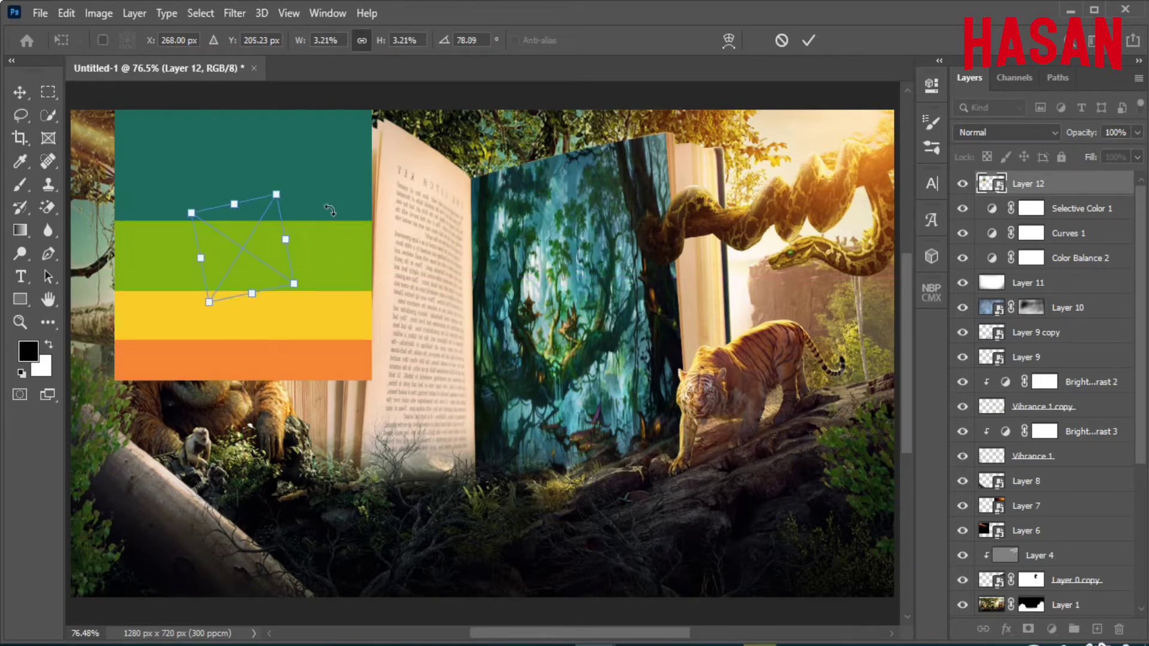
{"action": "left_click_drag", "start_coordinate": [229, 157], "coordinate": [321, 145]}
{"action": "left_click_drag", "start_coordinate": [317, 210], "coordinate": [347, 161]}
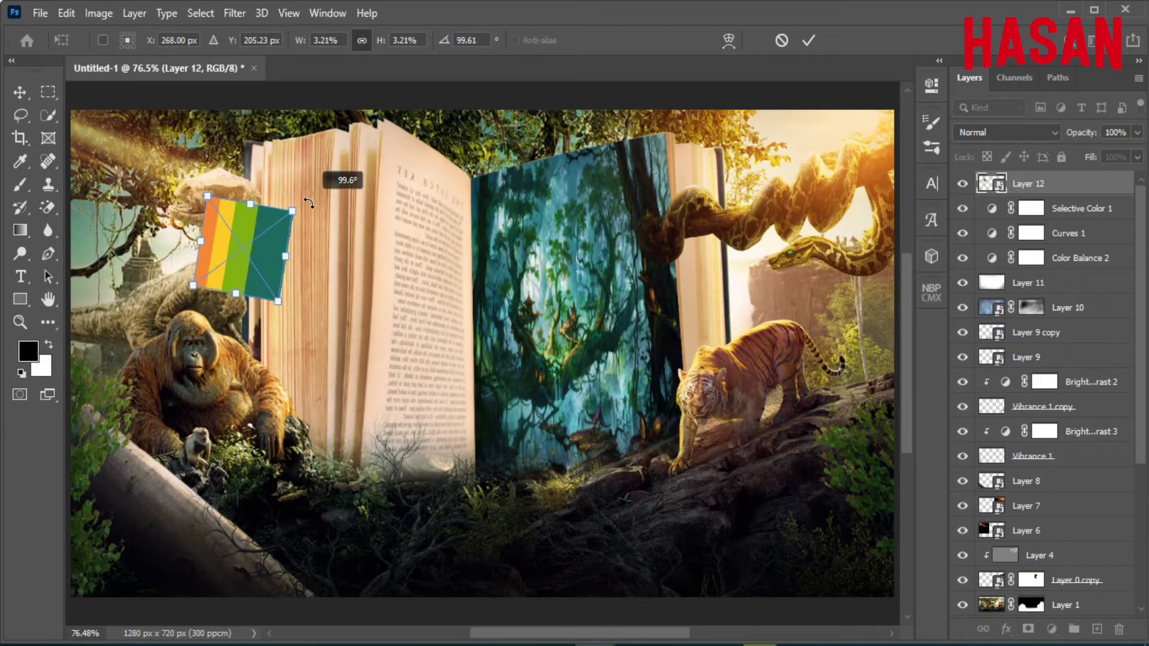
{"action": "key", "text": "Return"}
{"action": "left_click_drag", "start_coordinate": [264, 250], "coordinate": [141, 169]}
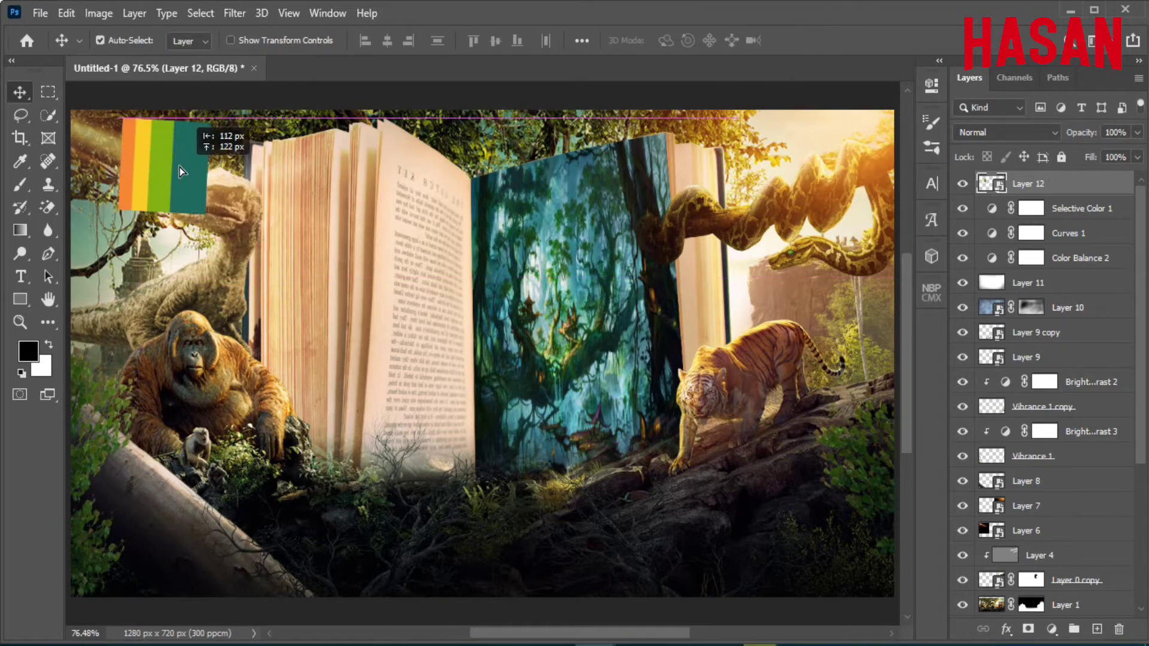
{"action": "left_click", "coordinate": [1031, 208]}
- Add a Gradient Map adjustment layer and reverse its gradient stops
{"action": "key", "text": "x"}
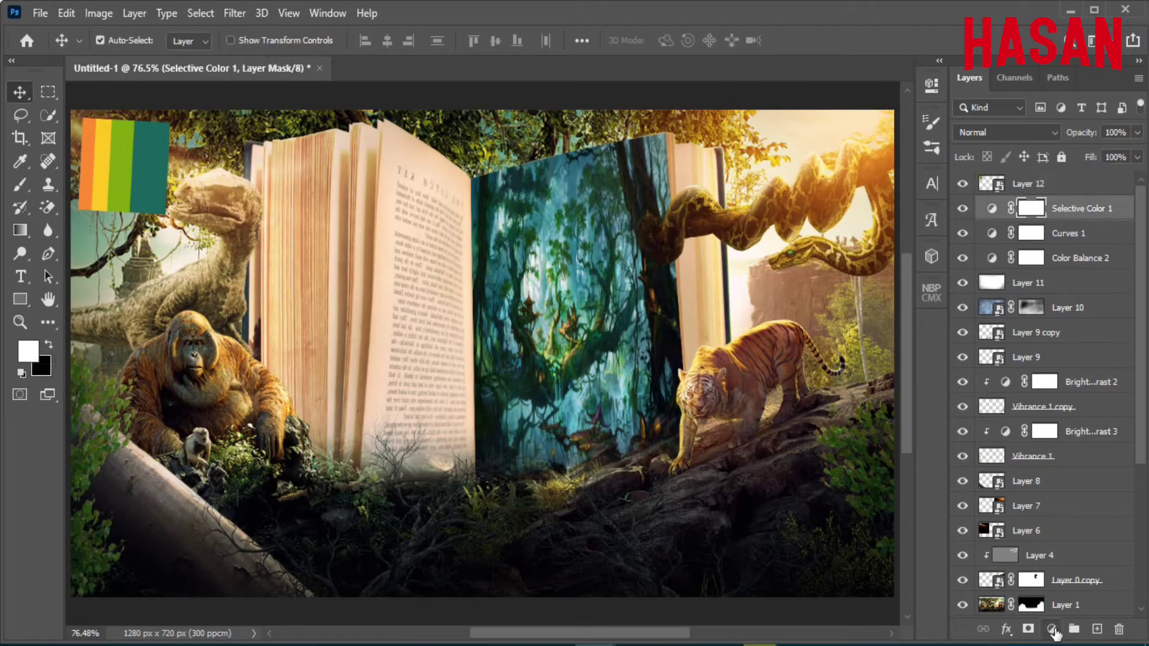
{"action": "left_click", "coordinate": [1051, 629]}
{"action": "left_click", "coordinate": [1094, 603]}
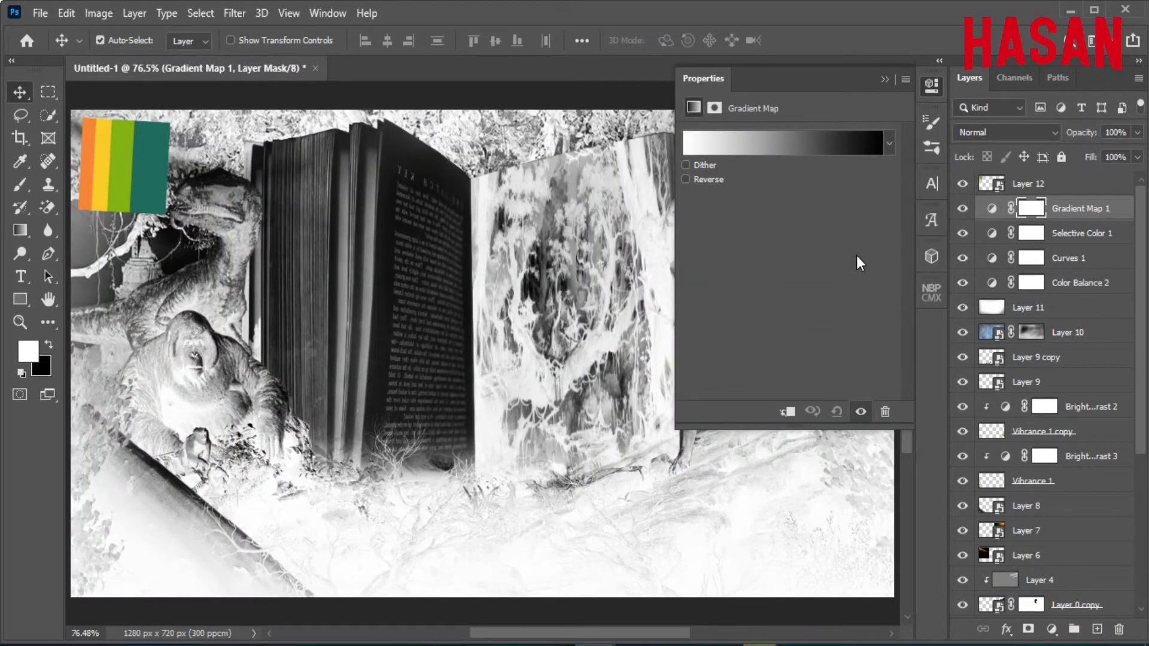
{"action": "left_click", "coordinate": [792, 145]}
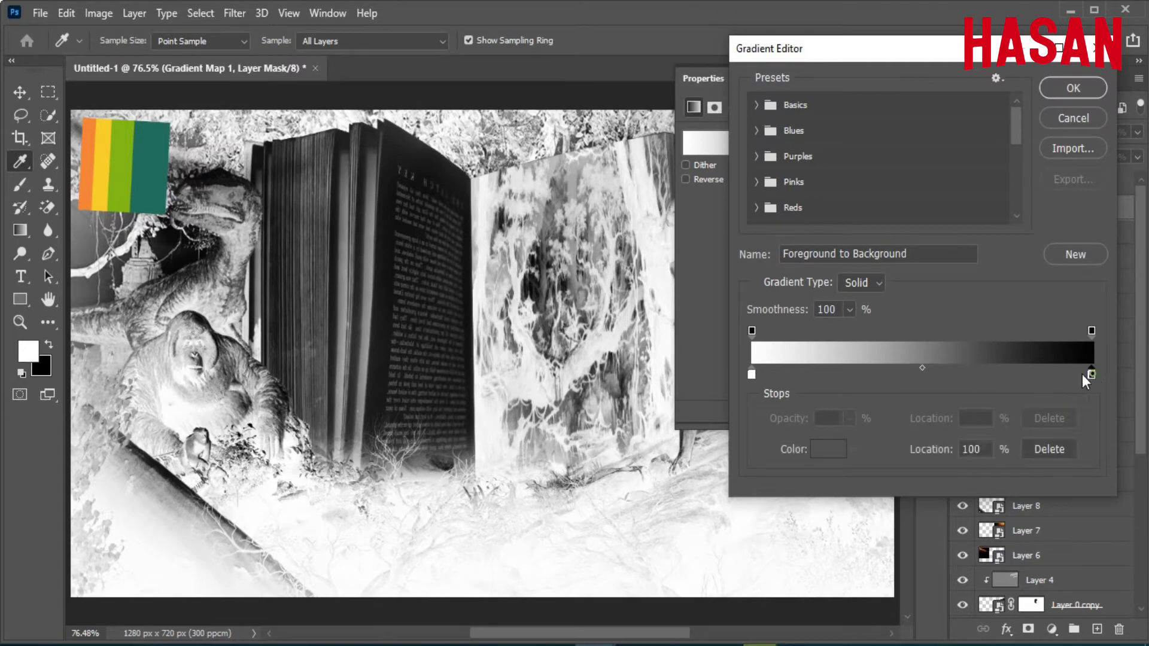
{"action": "left_click_drag", "start_coordinate": [1092, 375], "coordinate": [848, 375]}
{"action": "left_click_drag", "start_coordinate": [752, 374], "coordinate": [1091, 375]}
{"action": "left_click_drag", "start_coordinate": [843, 374], "coordinate": [752, 375]}
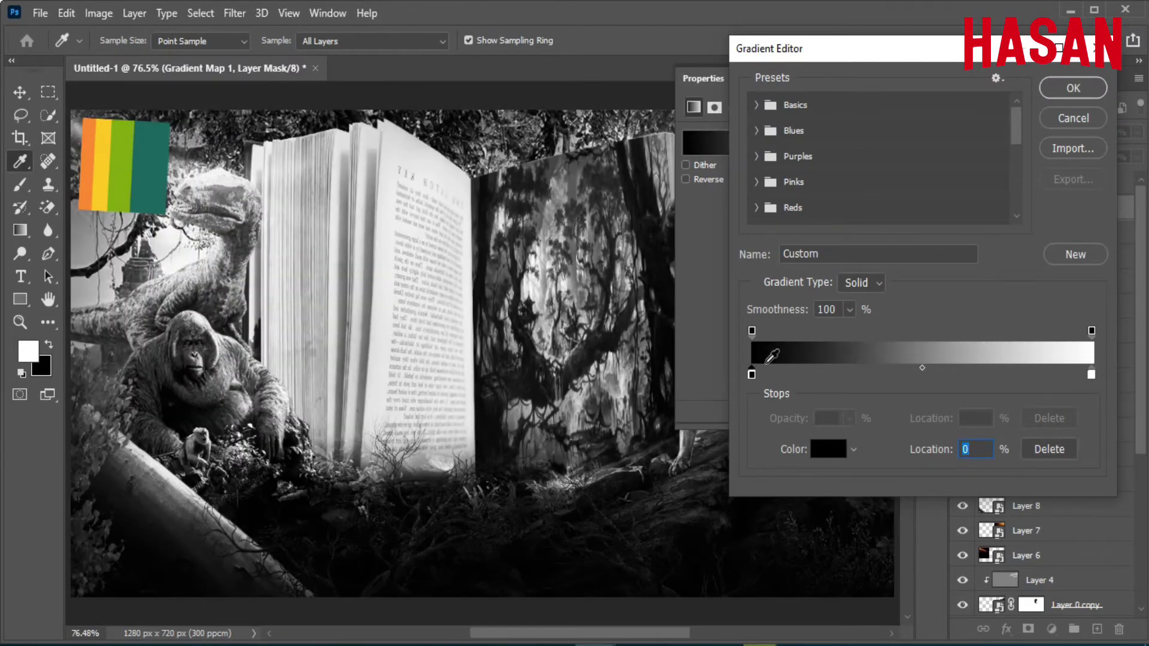
- Recolour the gradient's black stop to white ffffff
{"action": "double_click", "coordinate": [752, 375]}
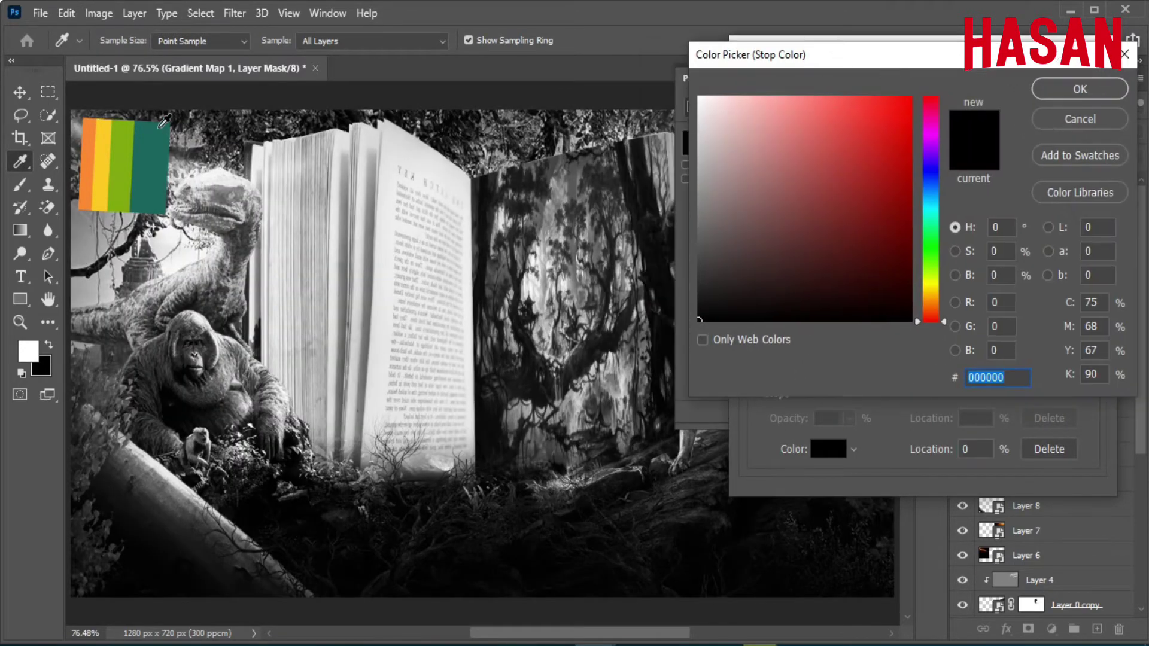
{"action": "type", "text": "ffffff"}
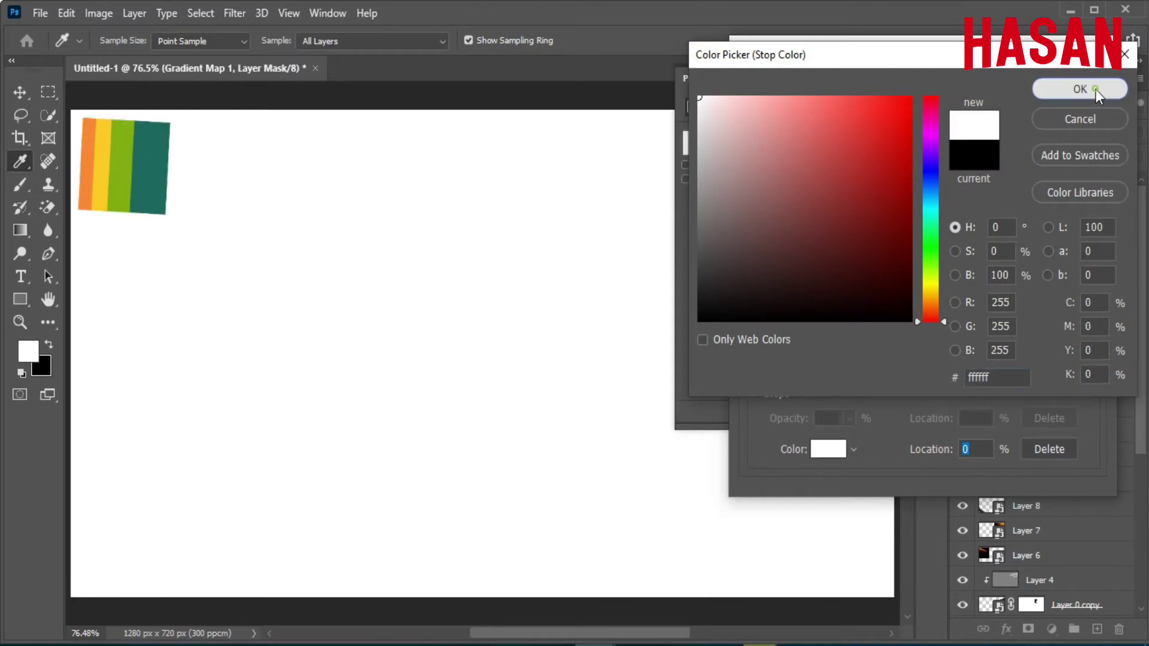
{"action": "left_click", "coordinate": [1096, 89]}
{"action": "key", "text": "v"}
- Eyedrop the palette's teal as foreground colour and its yellow as background colour
{"action": "left_click", "coordinate": [1028, 184]}
{"action": "key", "text": "d"}
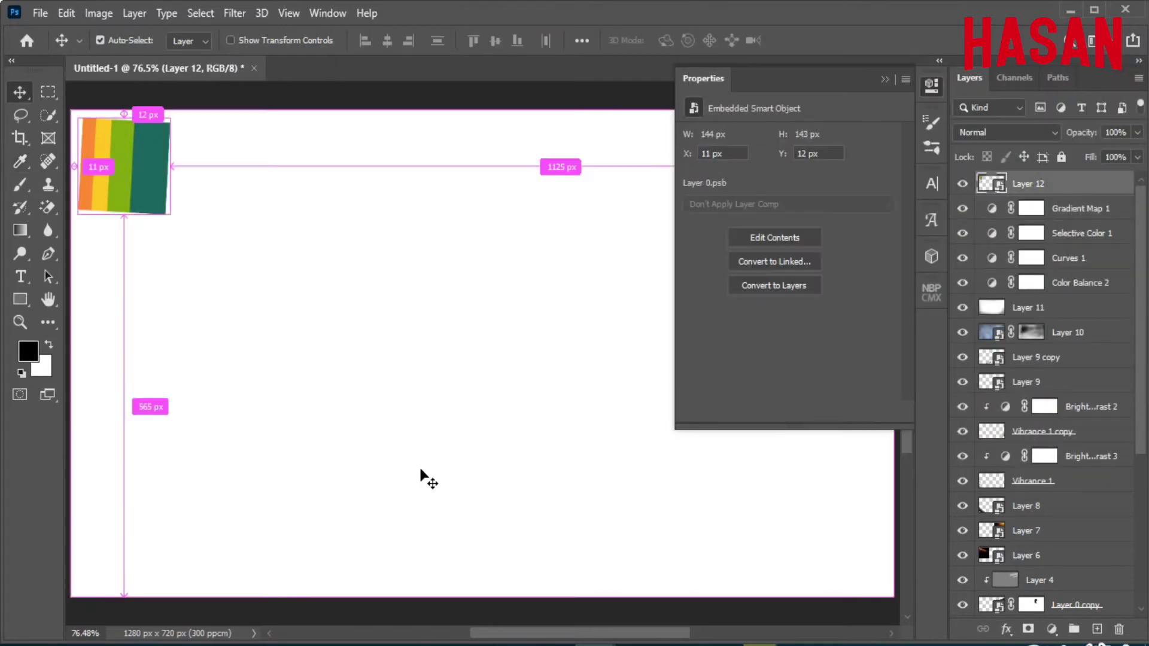
{"action": "key", "text": "alt+bracketleft"}
{"action": "left_click", "coordinate": [25, 348]}
{"action": "left_click", "coordinate": [158, 139]}
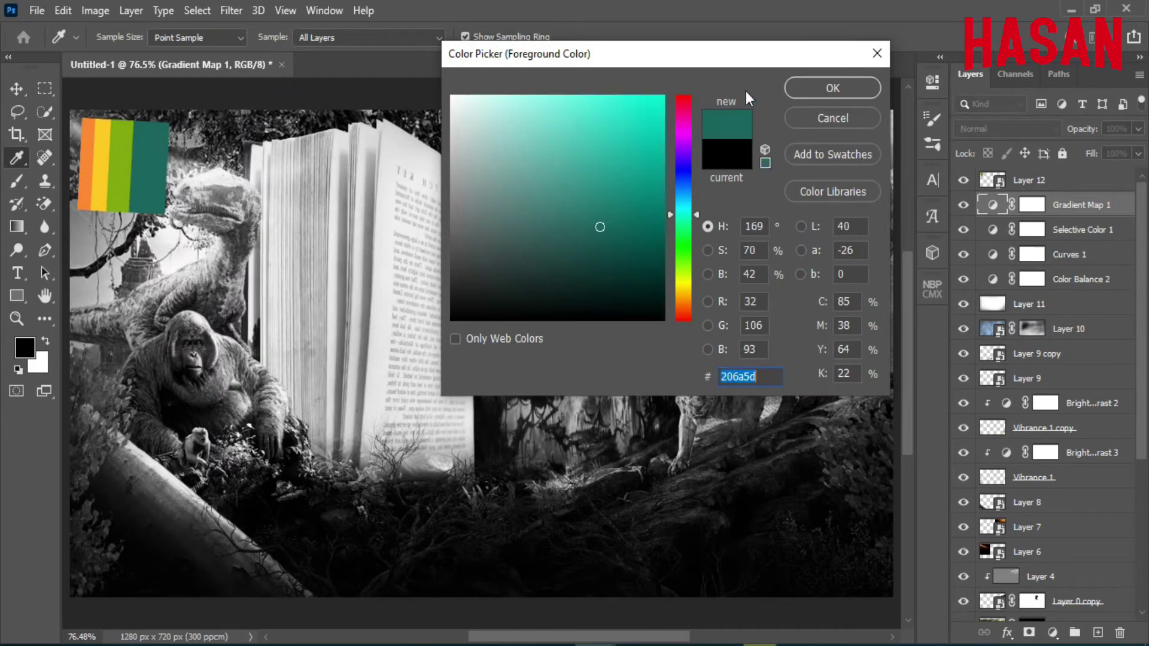
{"action": "left_click", "coordinate": [796, 88]}
{"action": "left_click", "coordinate": [37, 363]}
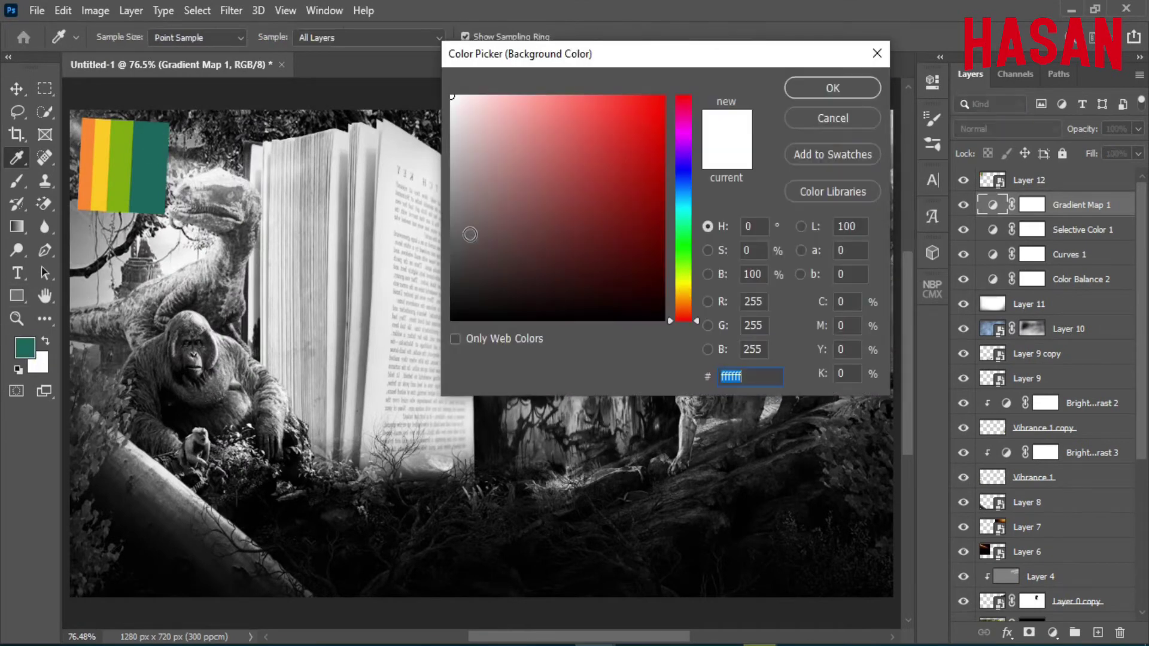
{"action": "left_click", "coordinate": [122, 151]}
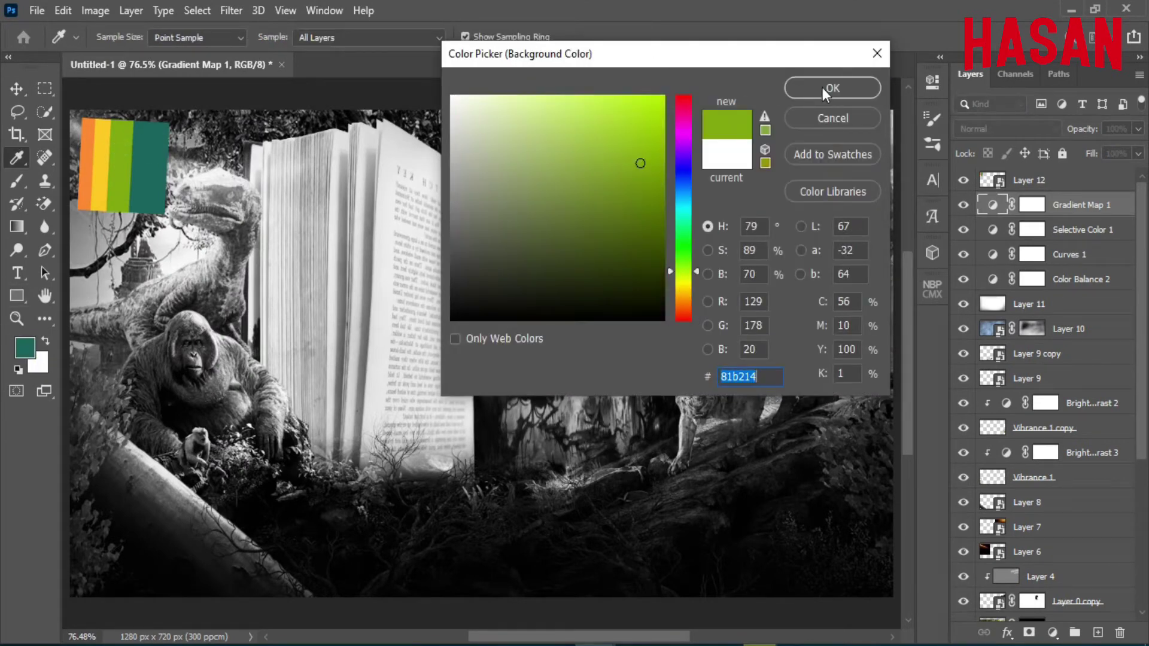
{"action": "left_click", "coordinate": [107, 155]}
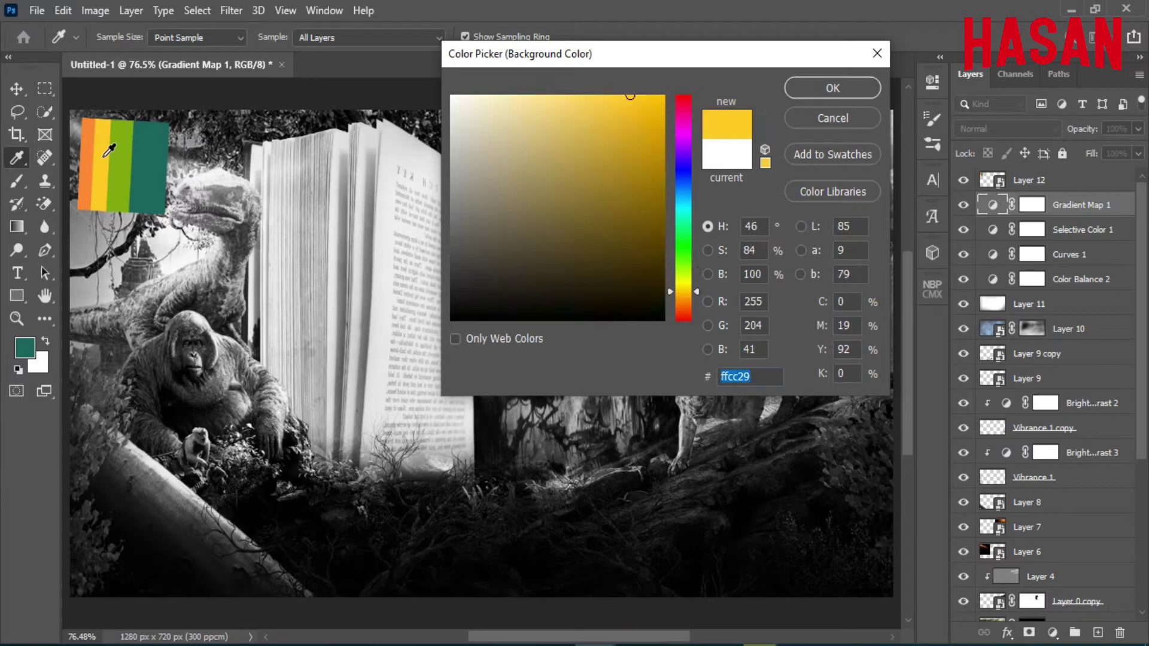
{"action": "left_click", "coordinate": [832, 88]}
- Set Gradient Map 1's left stop to teal 206a5d and right stop to yellow ffcc29
{"action": "left_click", "coordinate": [993, 204]}
{"action": "left_click", "coordinate": [777, 142]}
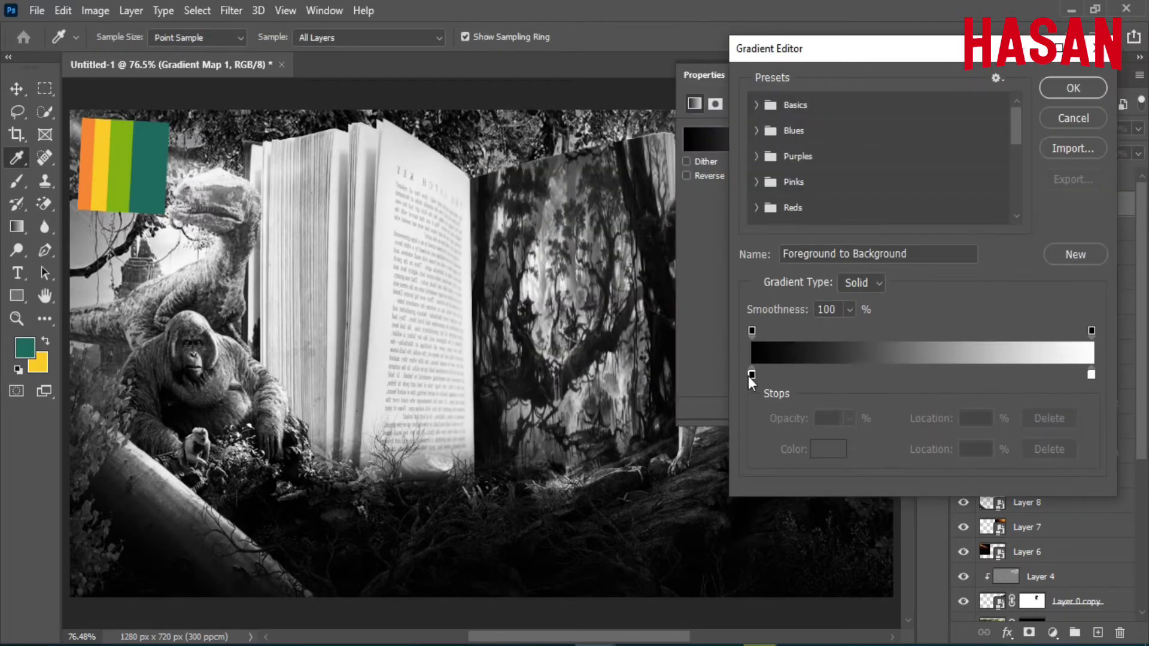
{"action": "left_click", "coordinate": [752, 374]}
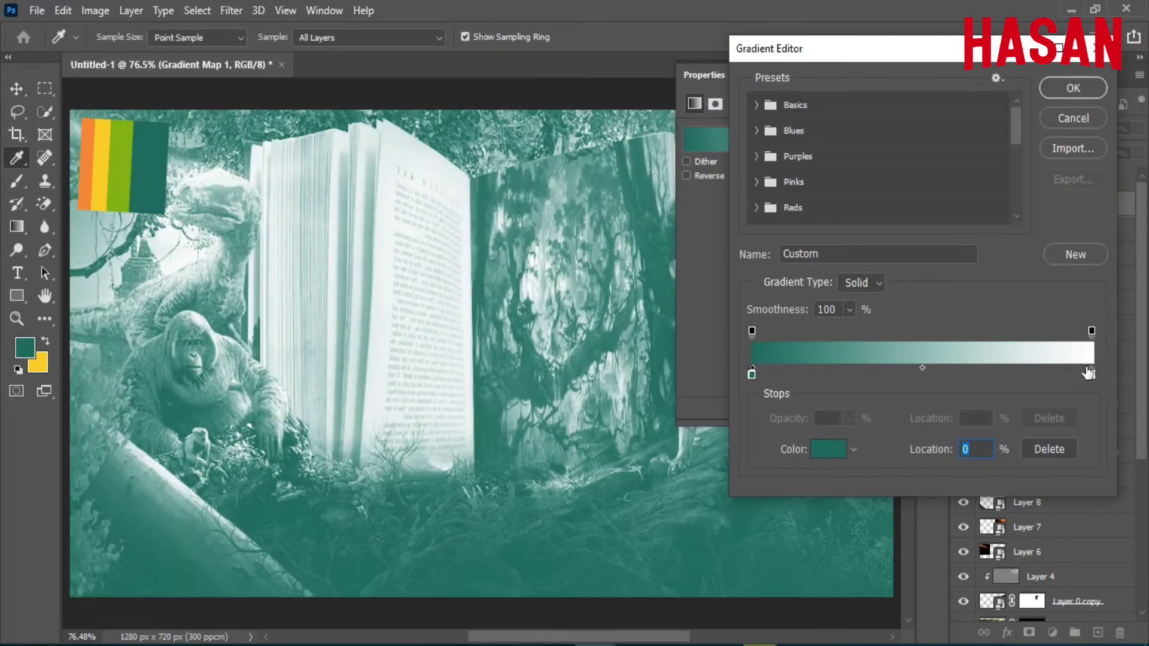
{"action": "left_click", "coordinate": [1088, 373]}
{"action": "left_click", "coordinate": [828, 449]}
{"action": "left_click", "coordinate": [43, 361]}
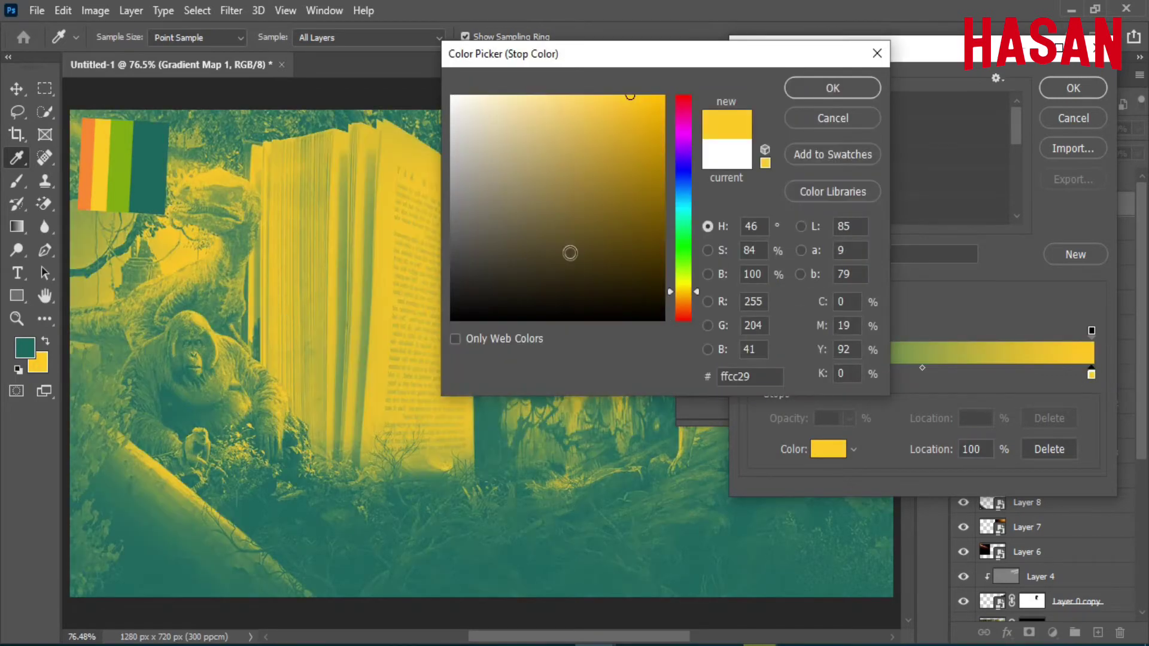
{"action": "left_click", "coordinate": [832, 88]}
{"action": "key", "text": "Return"}
- Blend Gradient Map 1 in Soft Light and lower its opacity to about 34%
{"action": "left_click", "coordinate": [1012, 129]}
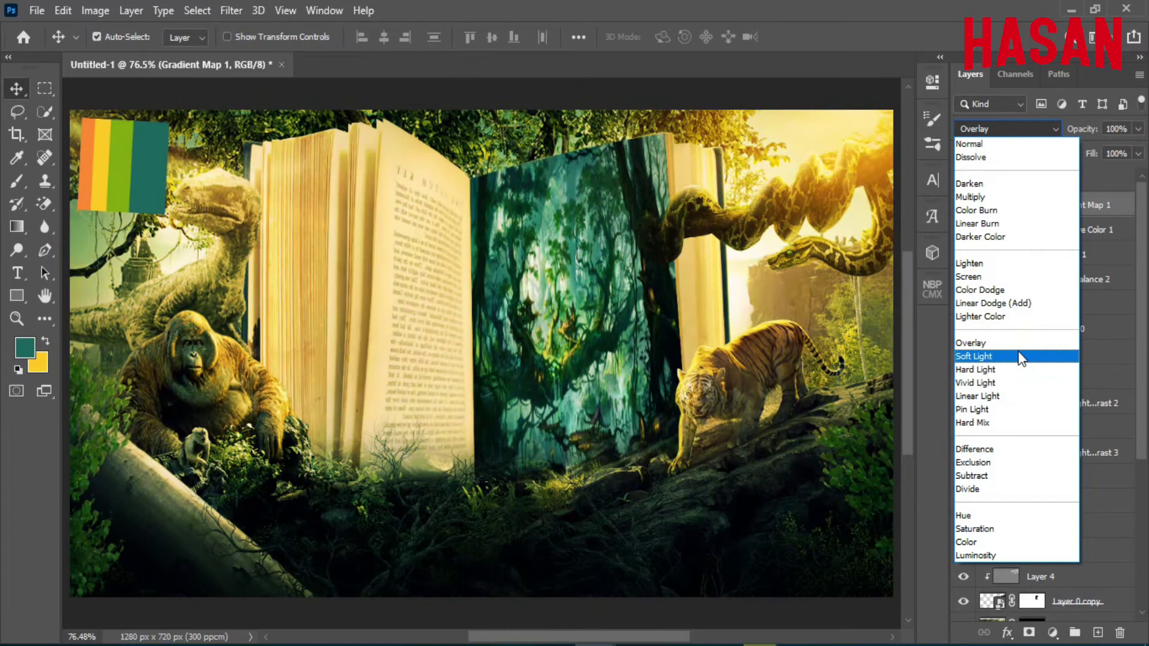
{"action": "left_click", "coordinate": [1018, 356]}
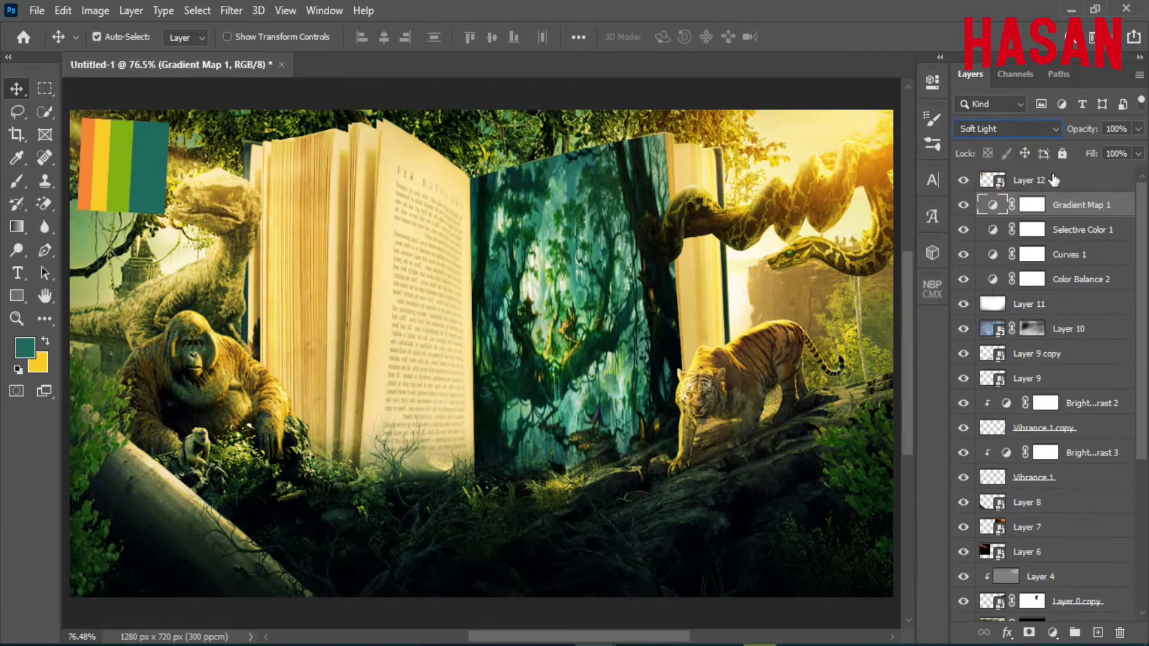
{"action": "mouse_move", "coordinate": [1082, 129]}
{"action": "left_mouse_down"}
{"action": "mouse_move", "coordinate": [1035, 144]}
{"action": "mouse_move", "coordinate": [1041, 152]}
{"action": "left_mouse_up"}
{"action": "left_click_drag", "start_coordinate": [1088, 130], "coordinate": [1083, 135]}
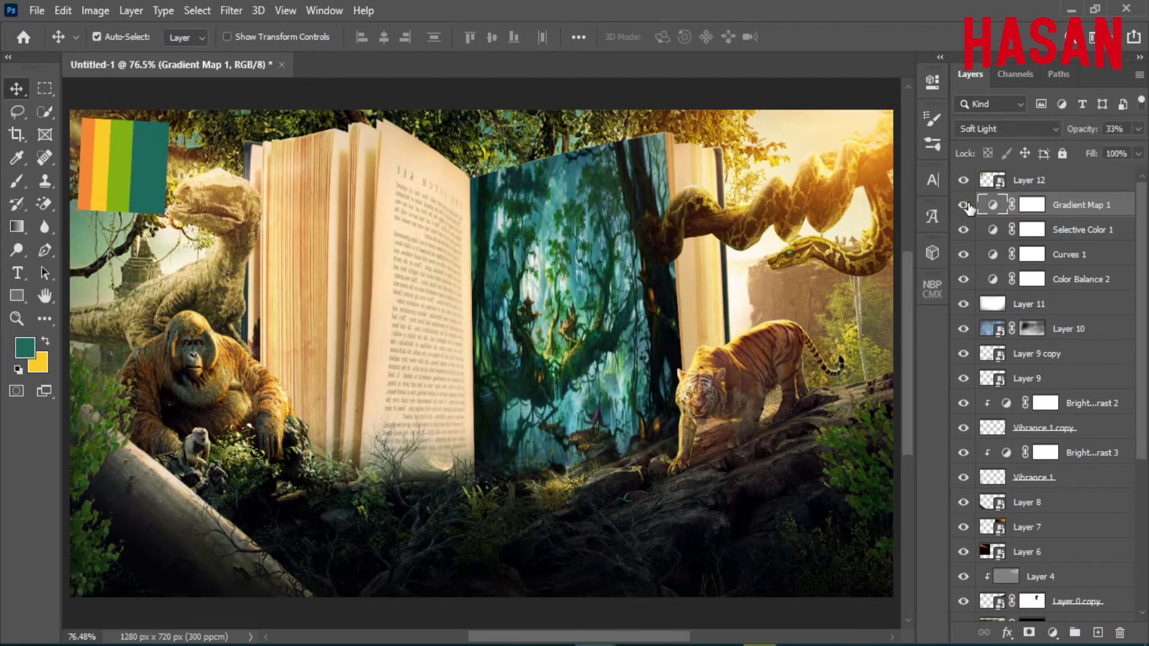
- Toggle the gradient map to compare, then raise its opacity to 42%
{"action": "left_click", "coordinate": [965, 206]}
{"action": "left_click", "coordinate": [1125, 128]}
{"action": "left_click", "coordinate": [1138, 129]}
{"action": "left_click_drag", "start_coordinate": [1084, 148], "coordinate": [1091, 149]}
- Click through Layer 12, Selective Color 1 and Layer 11, ending back on Gradient Map 1
{"action": "left_click", "coordinate": [1031, 182]}
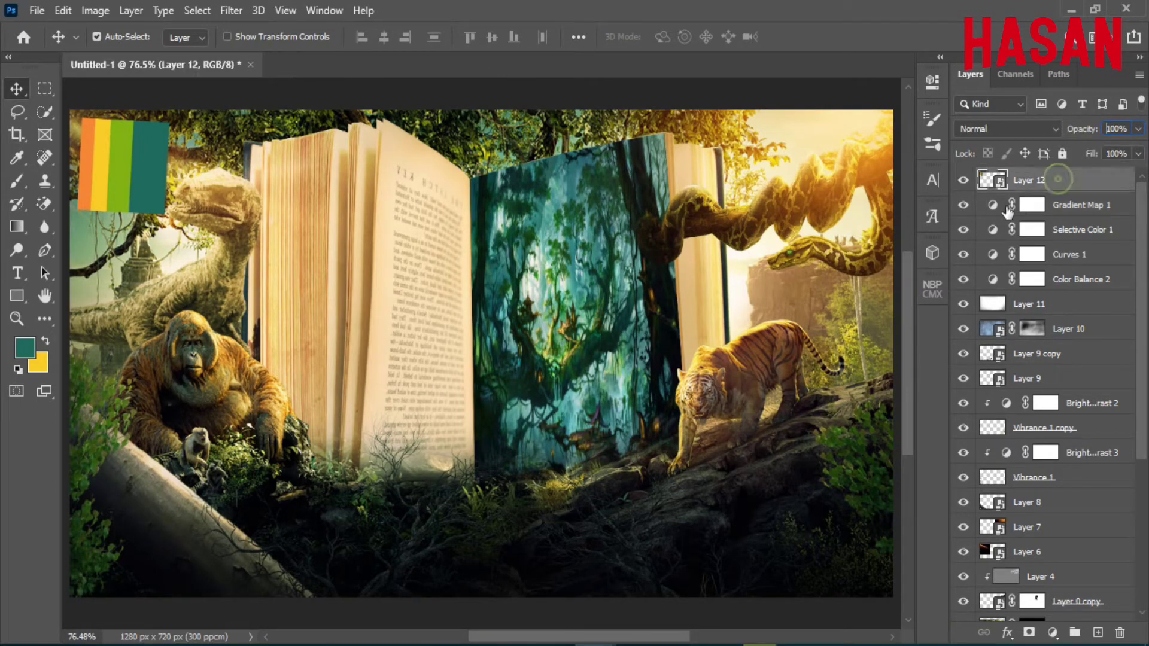
{"action": "left_click", "coordinate": [988, 207]}
{"action": "left_click", "coordinate": [1072, 233]}
{"action": "left_click", "coordinate": [1081, 179]}
{"action": "left_click", "coordinate": [1025, 236]}
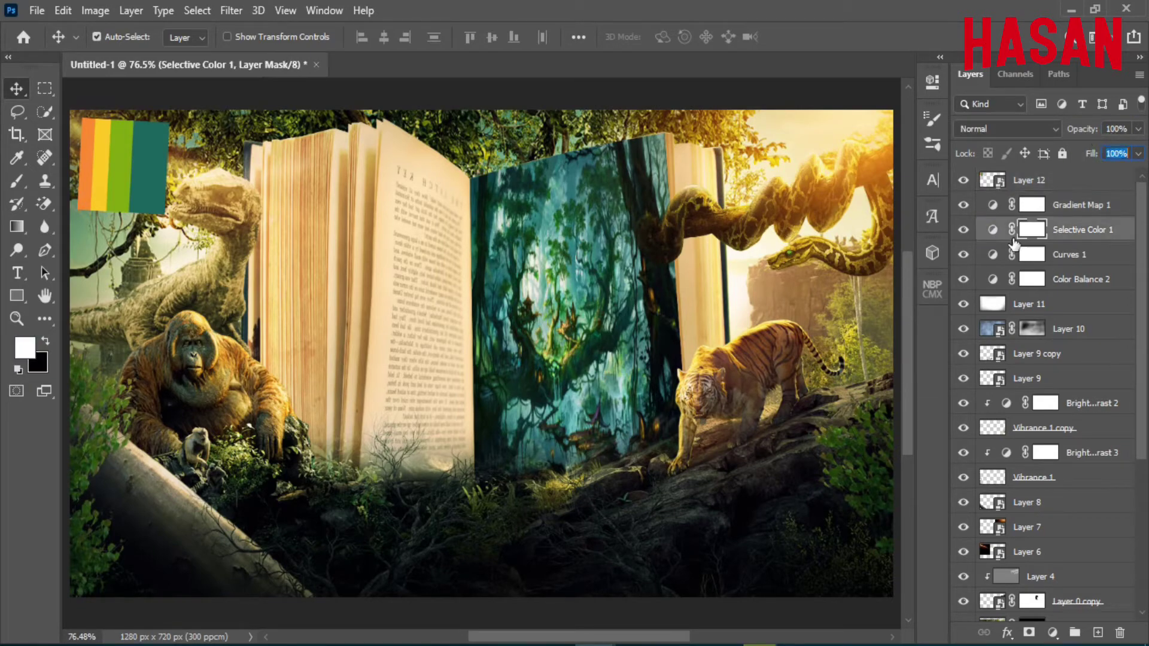
{"action": "left_click", "coordinate": [997, 128]}
{"action": "key", "text": "Escape"}
{"action": "left_click", "coordinate": [1072, 204]}
{"action": "left_click", "coordinate": [991, 206]}
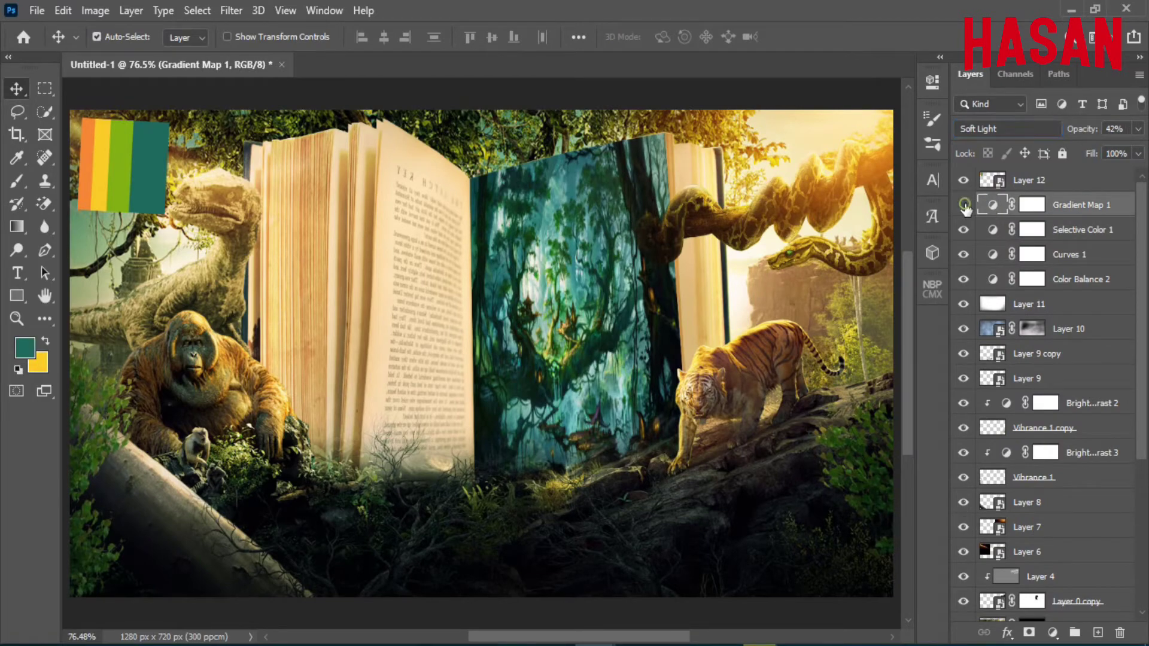
{"action": "left_click", "coordinate": [602, 377]}
{"action": "left_click", "coordinate": [994, 206]}
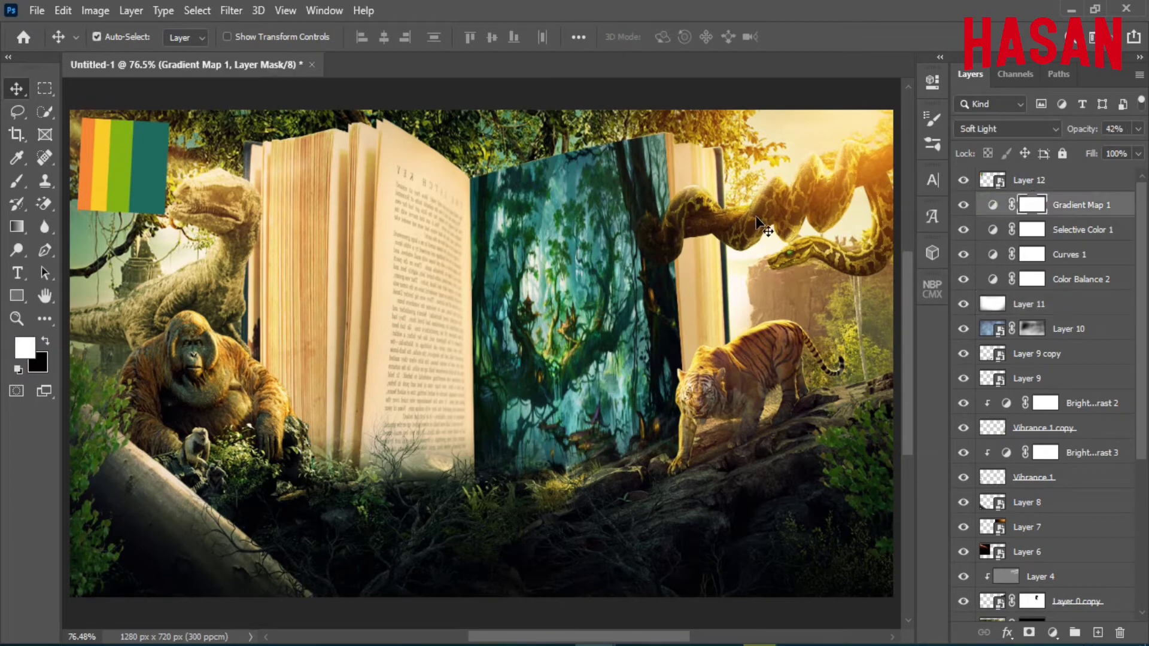
- Add a middle gradient stop near 53%, coloured with the palette's yellow
{"action": "double_click", "coordinate": [992, 207]}
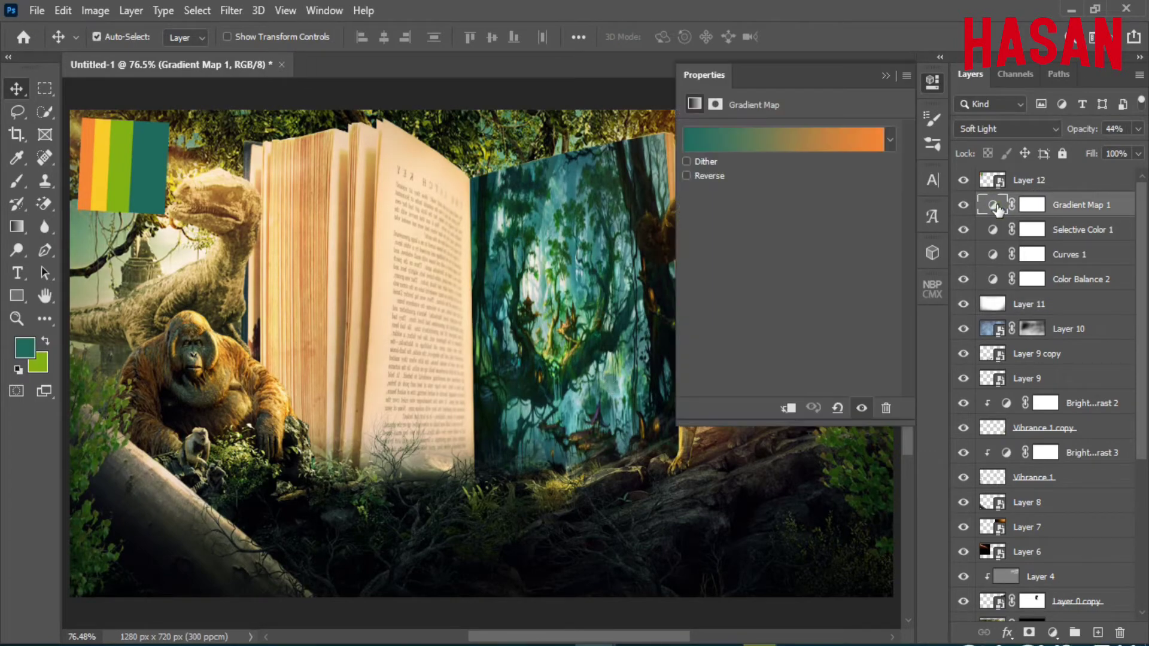
{"action": "left_click", "coordinate": [788, 144]}
{"action": "left_click", "coordinate": [851, 376]}
{"action": "left_click_drag", "start_coordinate": [851, 376], "coordinate": [909, 375]}
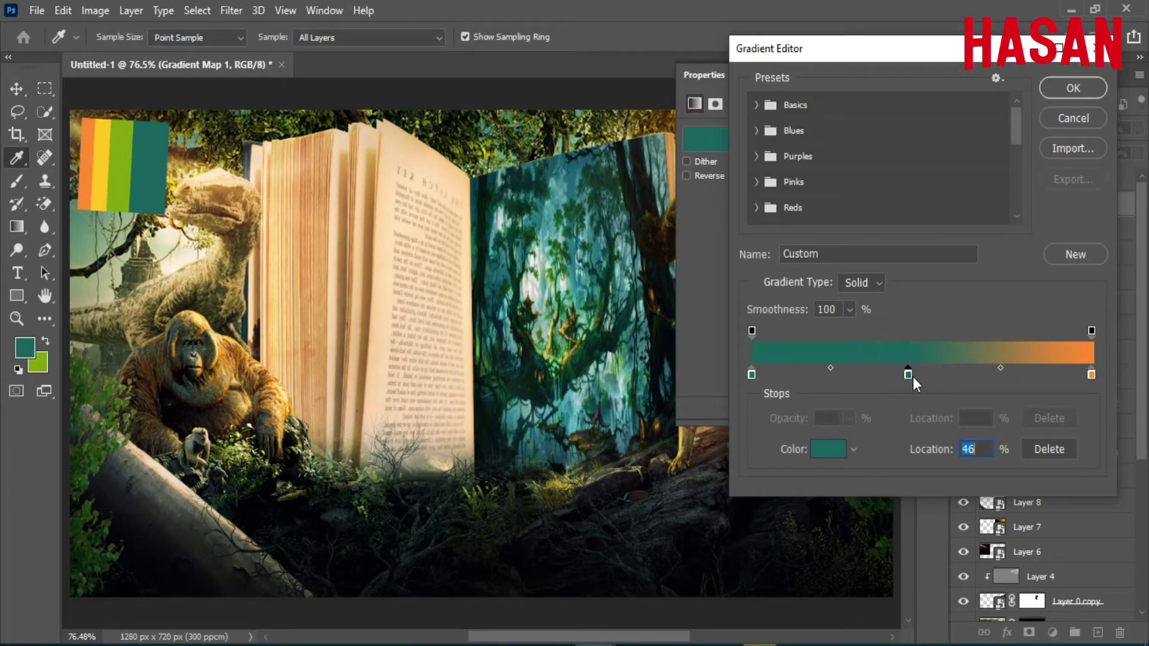
{"action": "left_click", "coordinate": [829, 449]}
{"action": "left_click", "coordinate": [123, 140]}
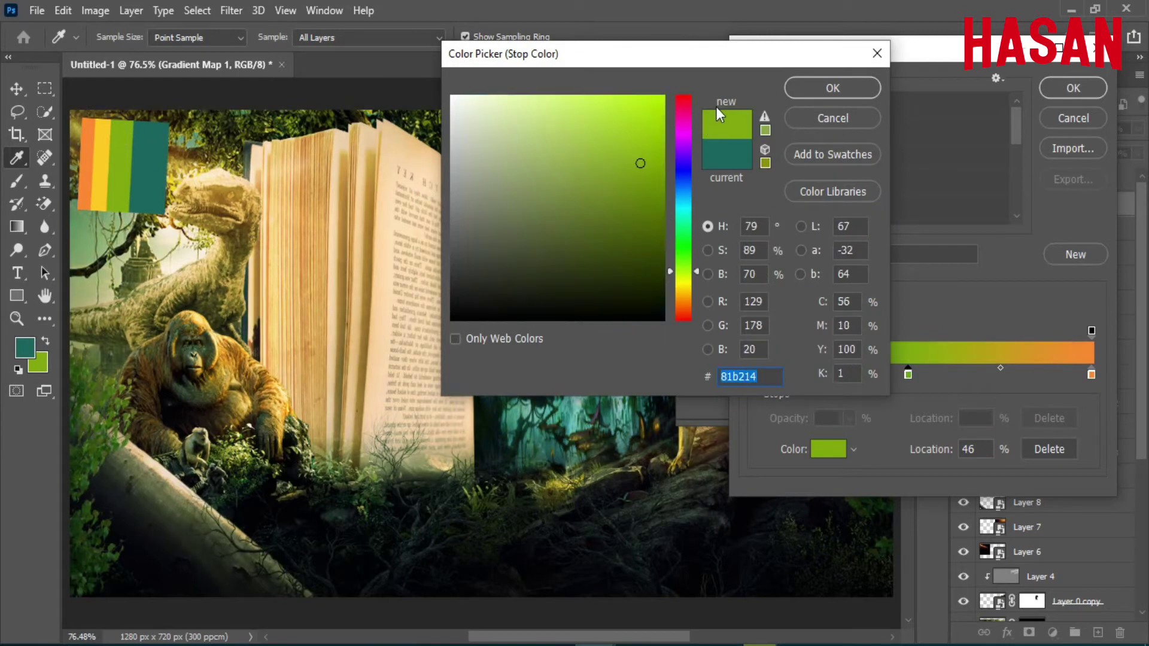
{"action": "left_click", "coordinate": [104, 136]}
{"action": "left_click", "coordinate": [847, 88]}
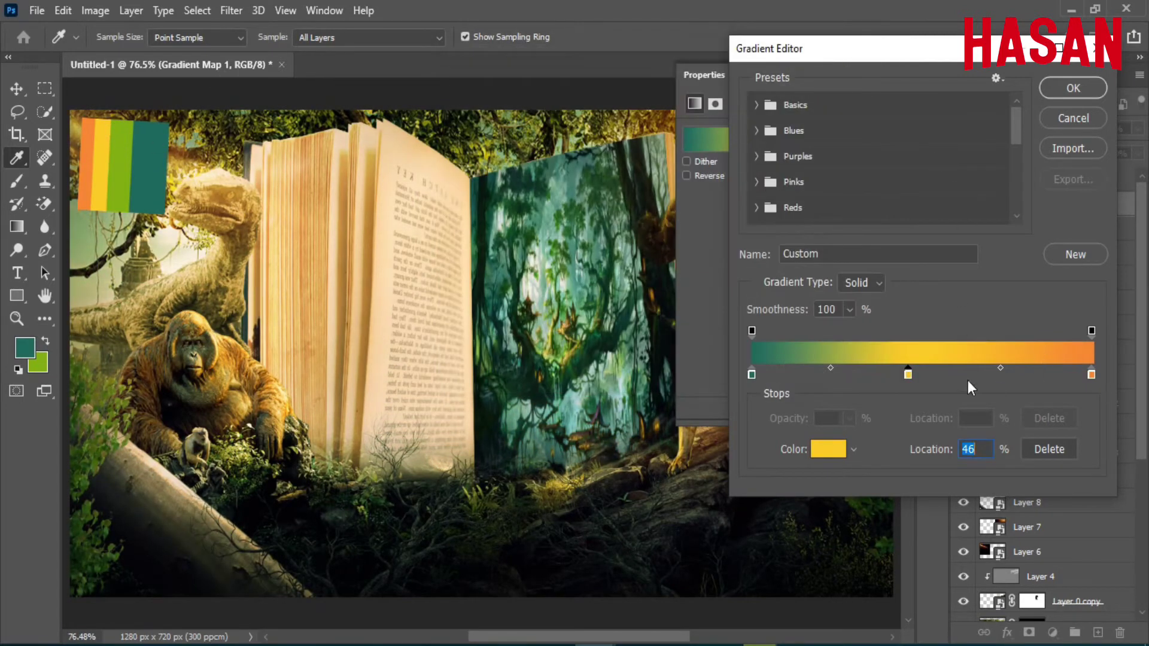
{"action": "mouse_move", "coordinate": [909, 376]}
{"action": "left_mouse_down"}
{"action": "mouse_move", "coordinate": [935, 375]}
{"action": "mouse_move", "coordinate": [926, 382]}
{"action": "left_mouse_up"}
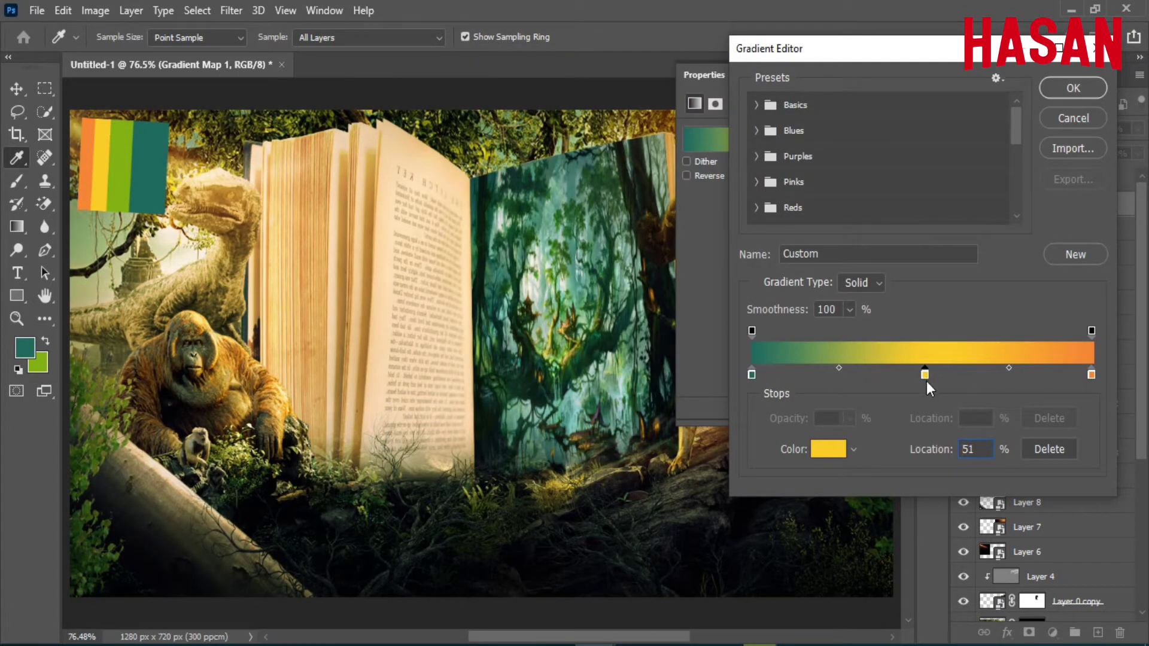
- Apply the teal-yellow-orange gradient and lower Gradient Map 1's opacity to 36%
{"action": "left_click", "coordinate": [1077, 93]}
{"action": "left_click", "coordinate": [887, 76]}
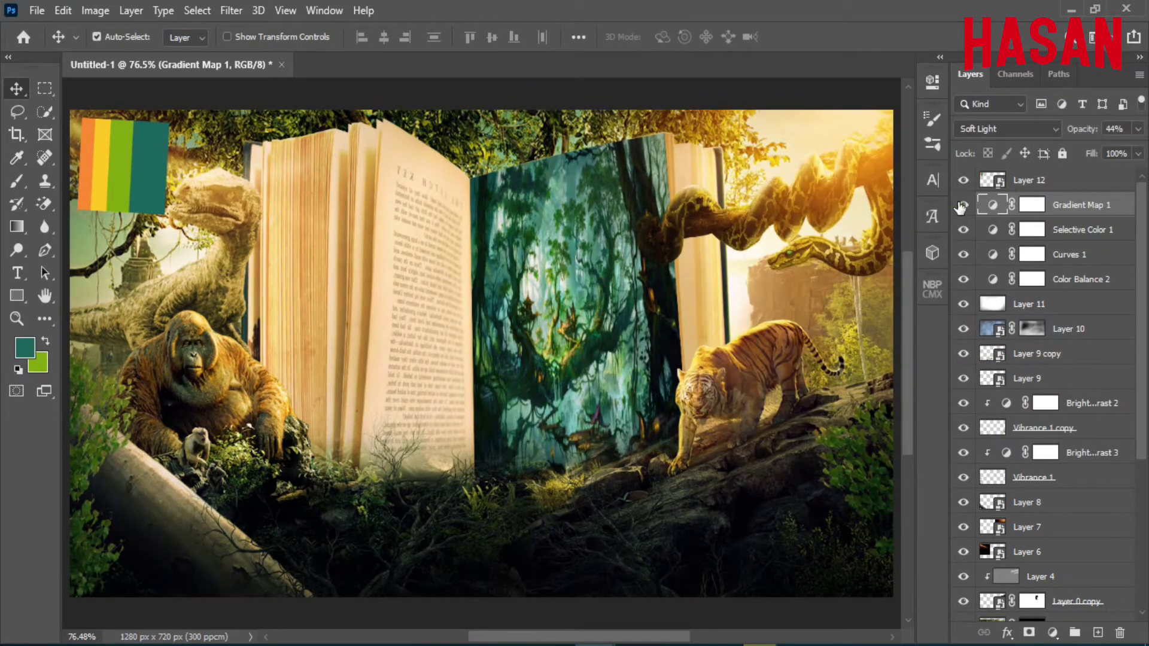
{"action": "left_click_drag", "start_coordinate": [1083, 134], "coordinate": [1078, 135]}
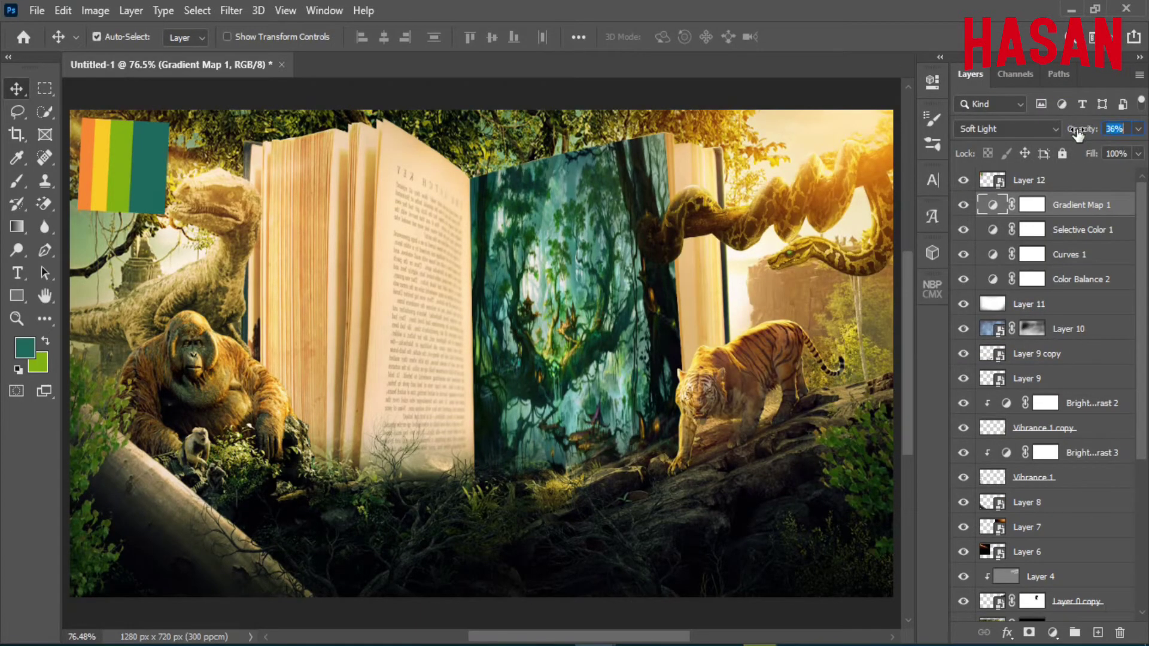
- Recolour the middle stop to muted gold c0a03a and shift both blend midpoints
{"action": "double_click", "coordinate": [992, 205]}
{"action": "left_click", "coordinate": [800, 148]}
{"action": "left_click", "coordinate": [925, 375]}
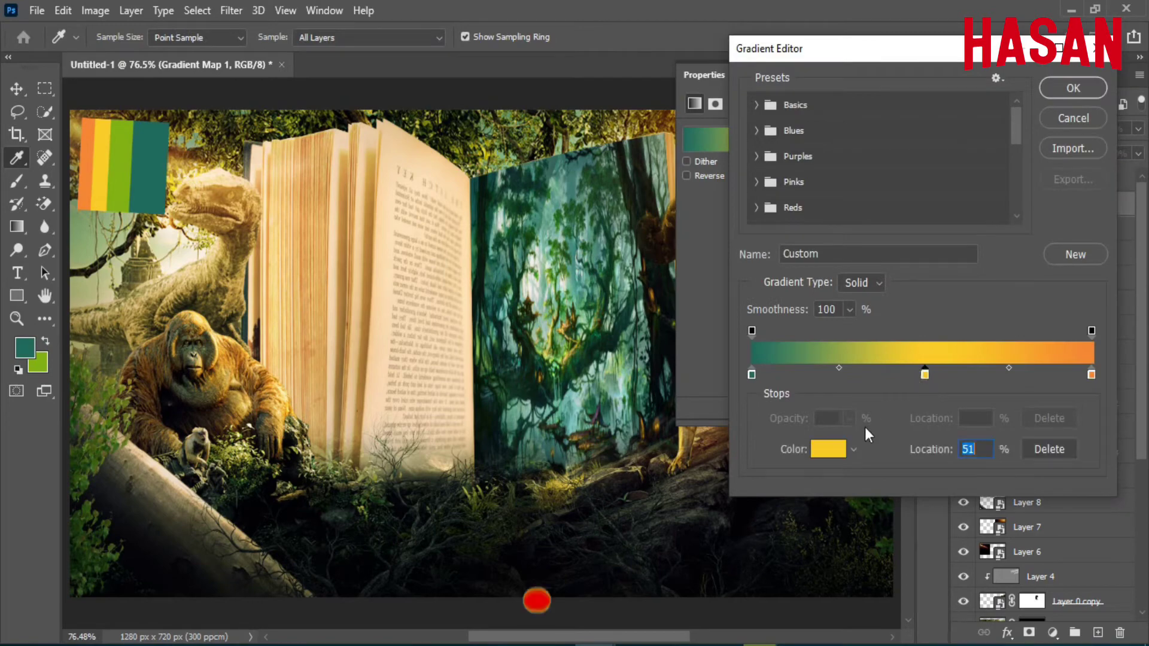
{"action": "left_click", "coordinate": [829, 449]}
{"action": "left_click", "coordinate": [599, 167]}
{"action": "left_click_drag", "start_coordinate": [599, 177], "coordinate": [609, 123]}
{"action": "left_click", "coordinate": [833, 88]}
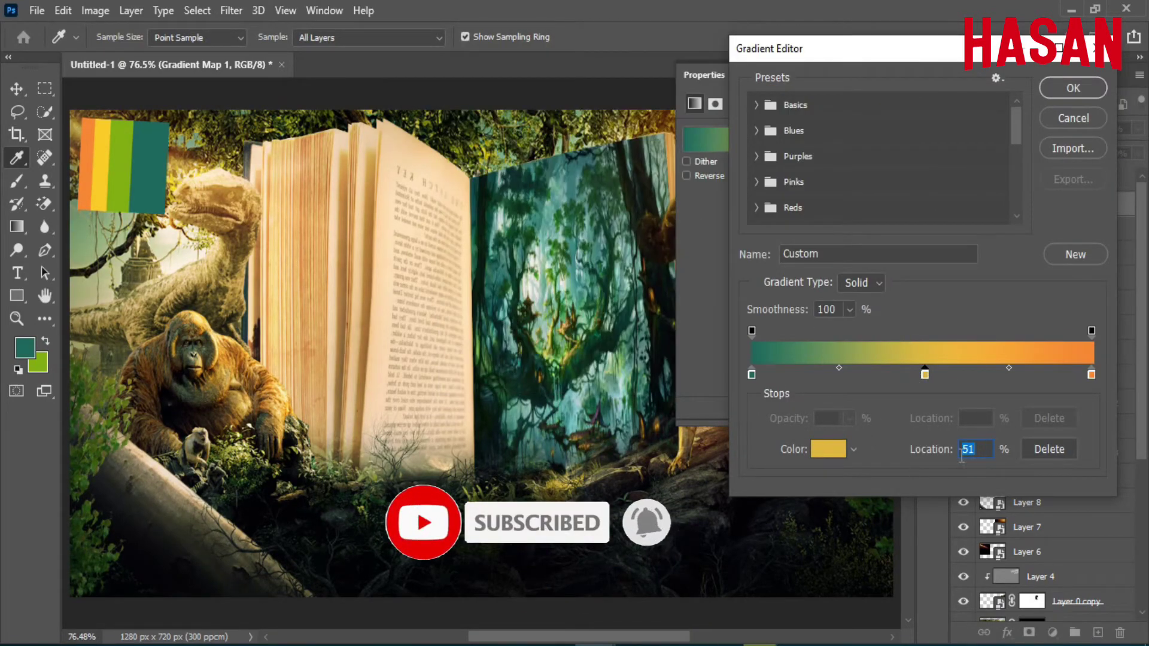
{"action": "left_click_drag", "start_coordinate": [1008, 367], "coordinate": [976, 368]}
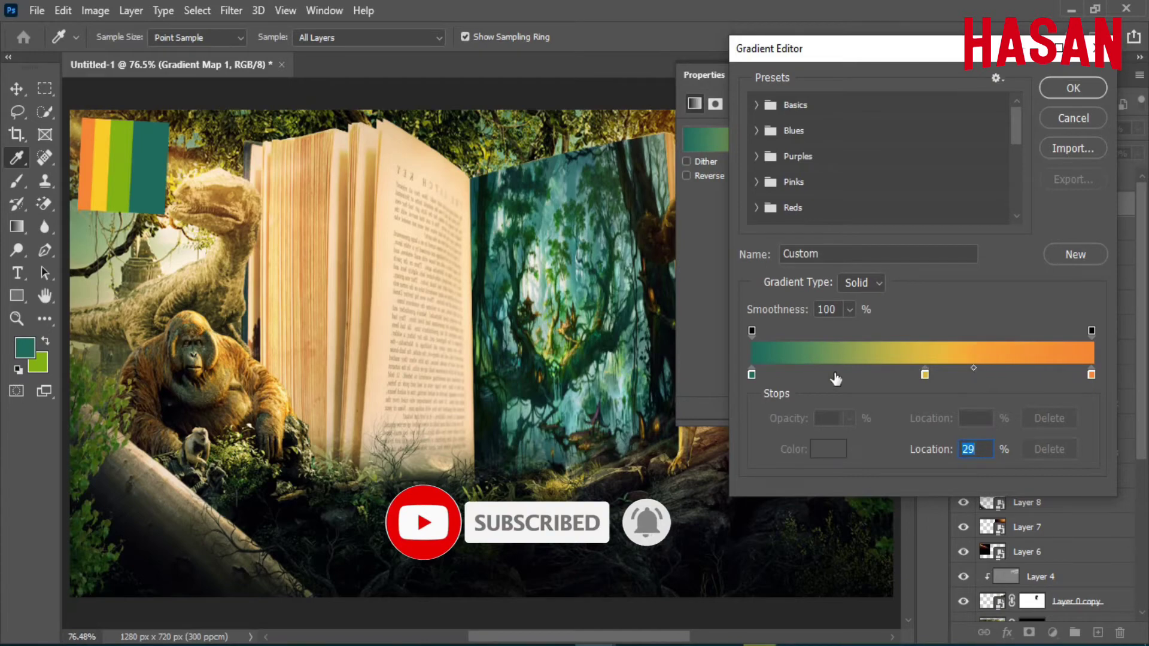
{"action": "left_click_drag", "start_coordinate": [864, 369], "coordinate": [889, 369]}
{"action": "left_click", "coordinate": [1065, 90]}
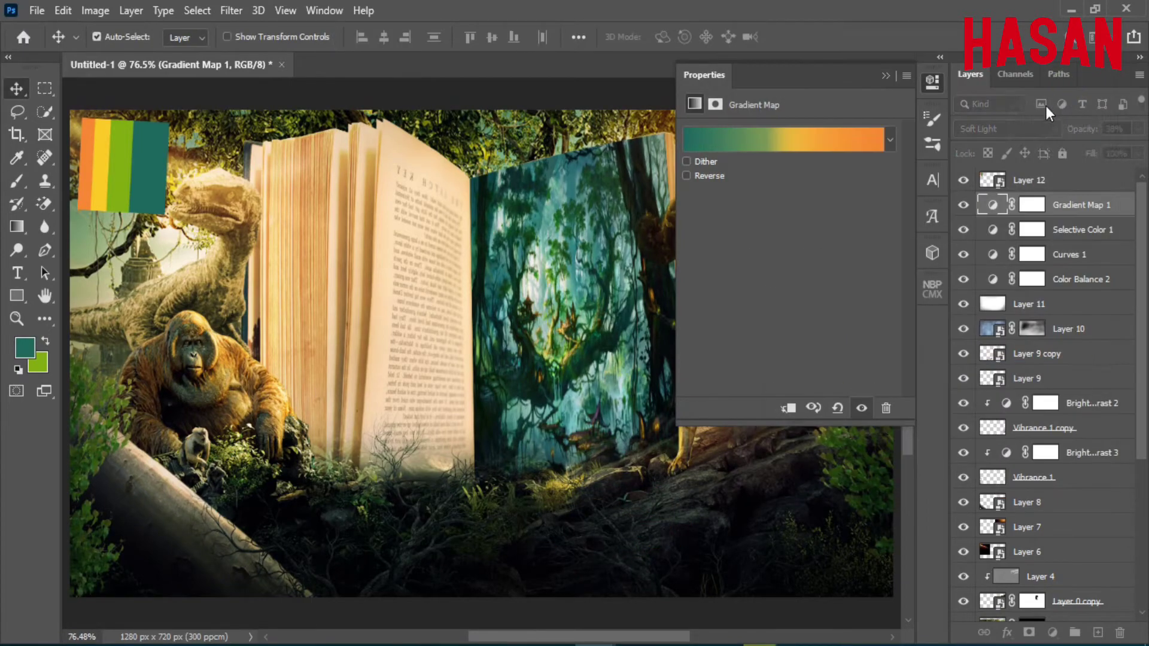
{"action": "key", "text": "ctrl"}
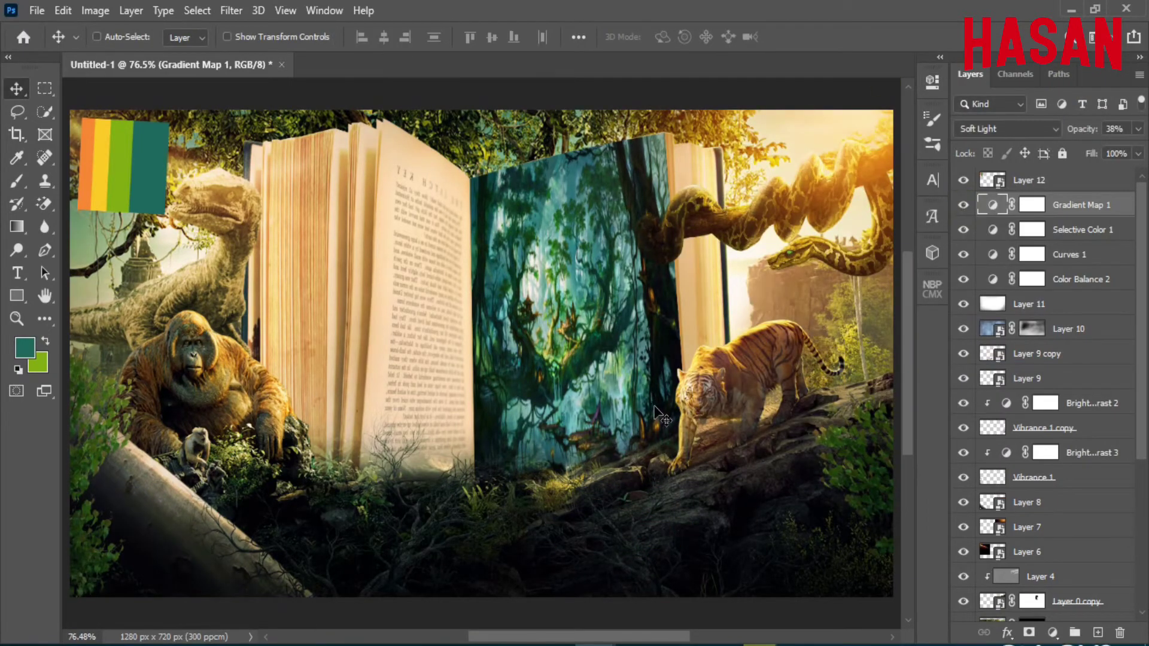
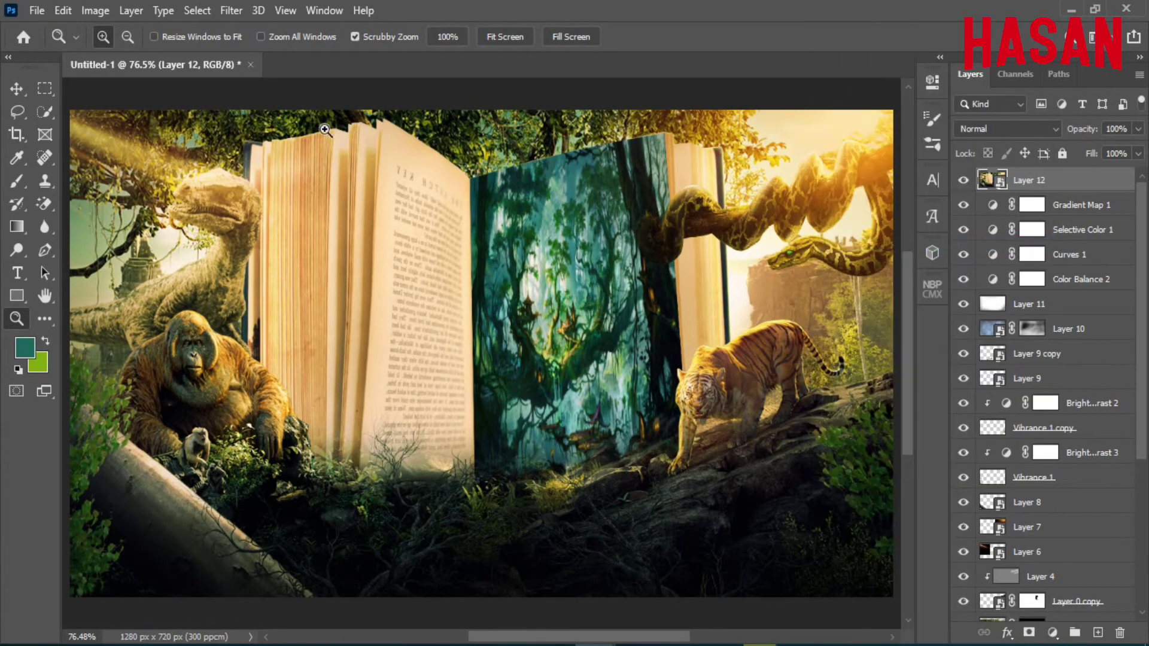
- Open the Camera Raw Filter on the merged Layer 12
{"action": "left_click", "coordinate": [226, 11]}
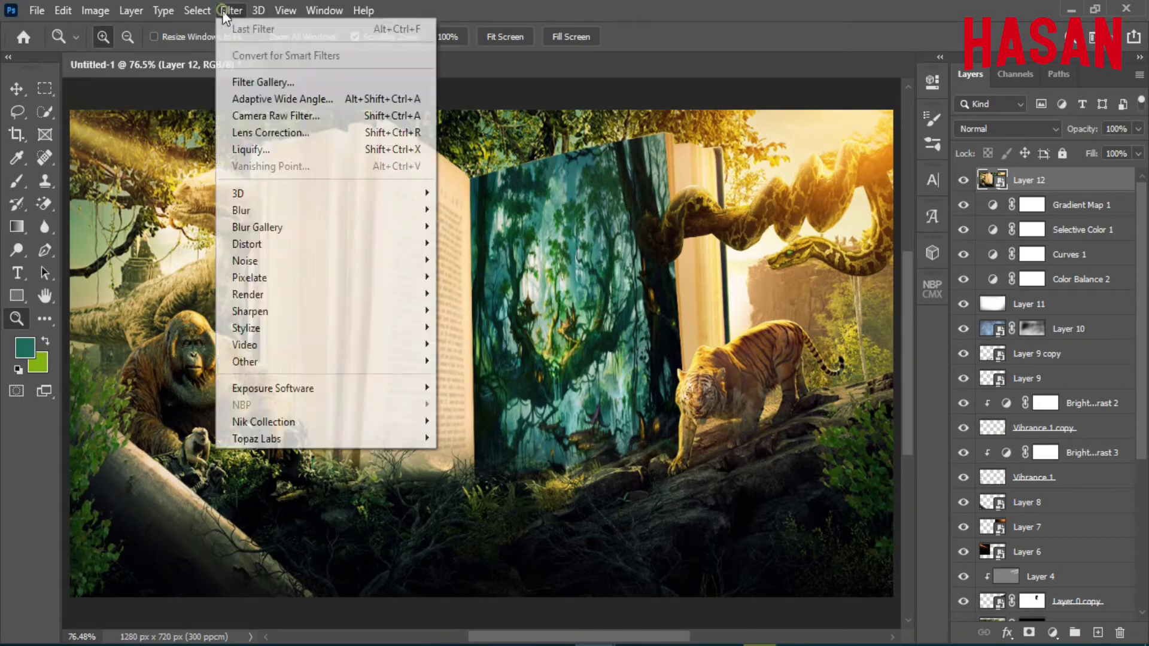
{"action": "left_click", "coordinate": [266, 99]}
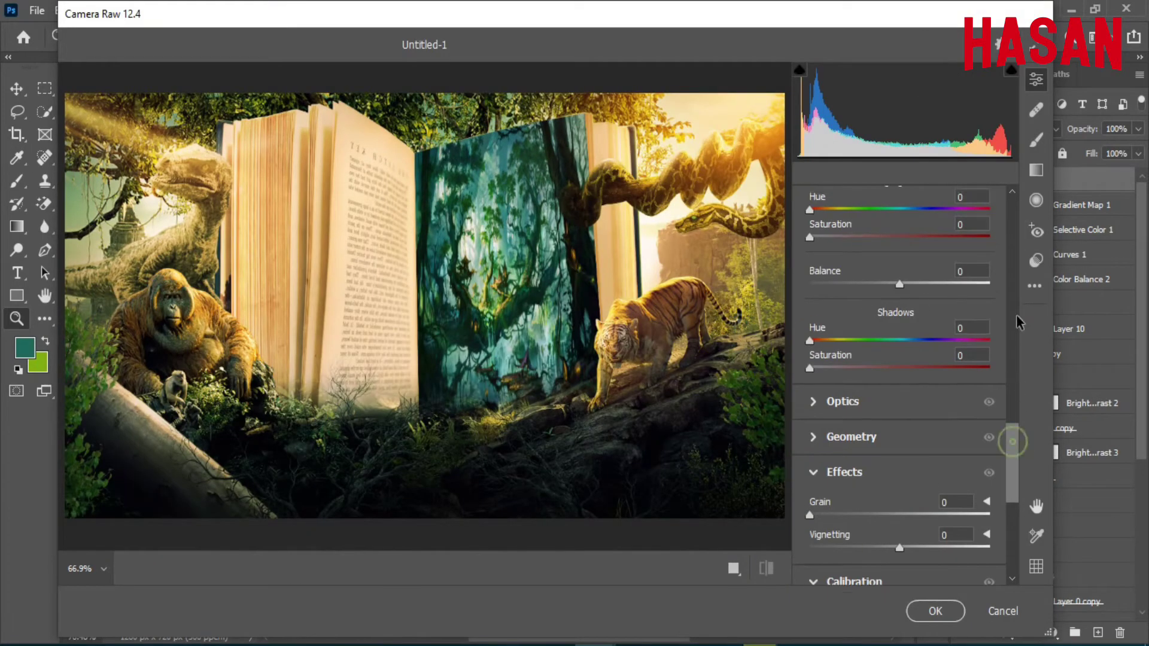
- Set Tint -5, Exposure -0.10, Contrast +4, Highlights +15, Shadows +14, Whites -10, Blacks -6
{"action": "left_click_drag", "start_coordinate": [1017, 316], "coordinate": [1021, 208]}
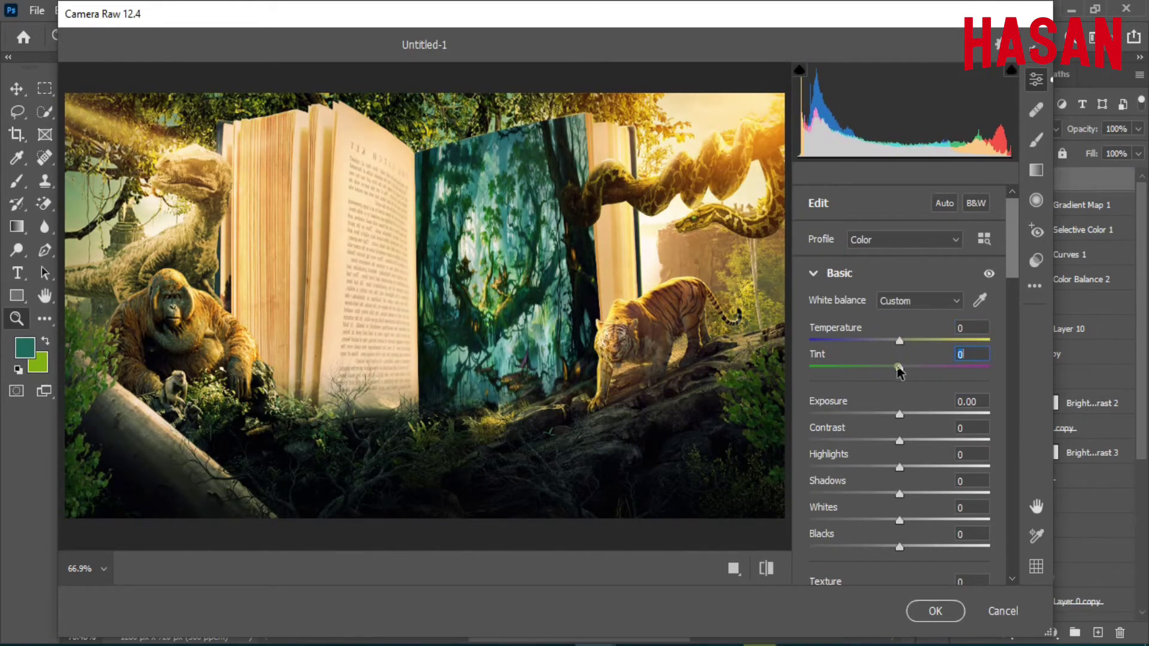
{"action": "mouse_move", "coordinate": [900, 367]}
{"action": "left_mouse_down"}
{"action": "mouse_move", "coordinate": [885, 376]}
{"action": "mouse_move", "coordinate": [897, 380]}
{"action": "left_mouse_up"}
{"action": "left_click_drag", "start_coordinate": [1011, 240], "coordinate": [1011, 261]}
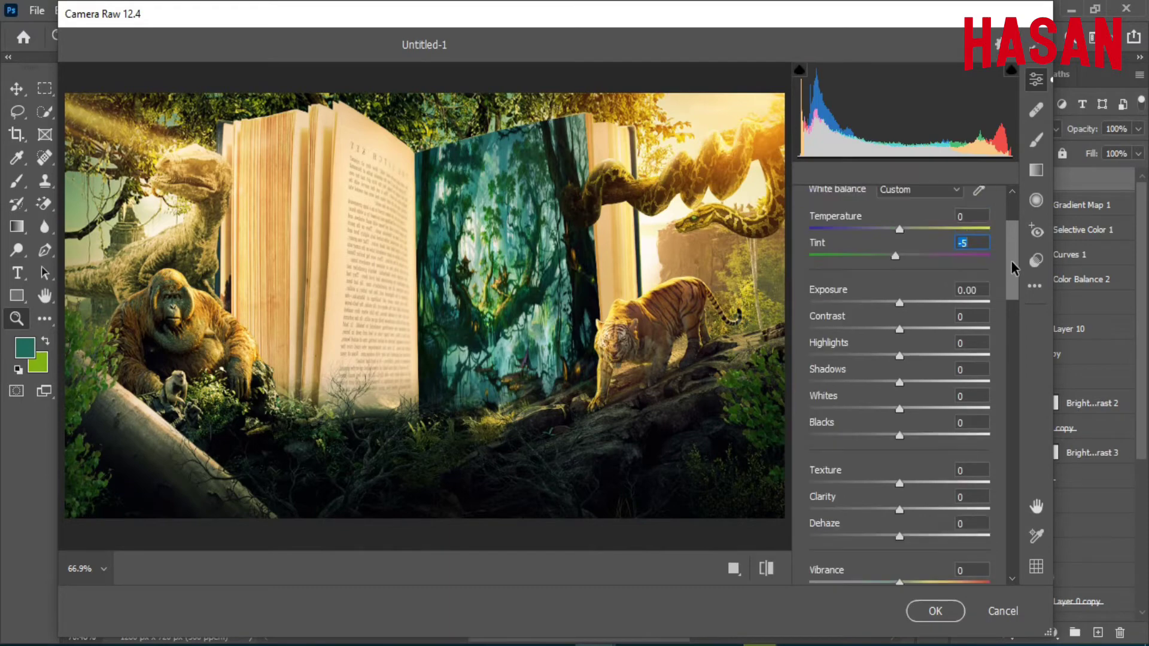
{"action": "left_click_drag", "start_coordinate": [900, 303], "coordinate": [899, 309]}
{"action": "double_click", "coordinate": [898, 309]}
{"action": "left_click", "coordinate": [972, 313]}
{"action": "mouse_move", "coordinate": [900, 305]}
{"action": "left_mouse_down"}
{"action": "mouse_move", "coordinate": [877, 329]}
{"action": "mouse_move", "coordinate": [905, 340]}
{"action": "mouse_move", "coordinate": [881, 363]}
{"action": "mouse_move", "coordinate": [914, 365]}
{"action": "mouse_move", "coordinate": [910, 383]}
{"action": "mouse_move", "coordinate": [934, 409]}
{"action": "mouse_move", "coordinate": [892, 426]}
{"action": "left_mouse_up"}
{"action": "left_click", "coordinate": [902, 383]}
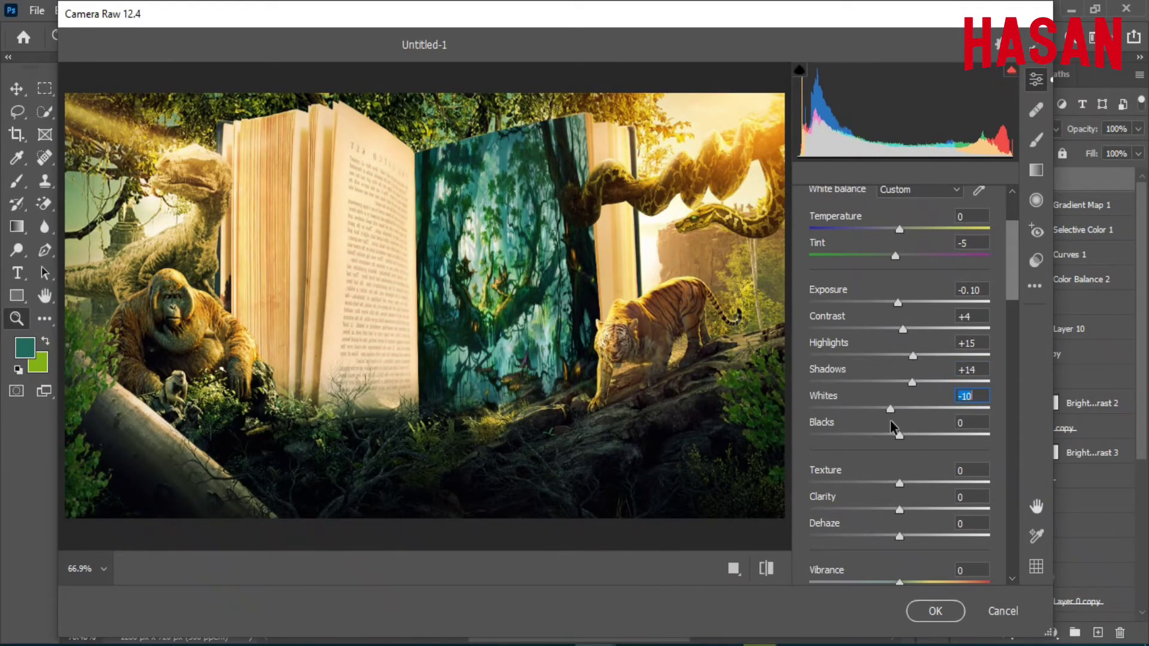
{"action": "left_click_drag", "start_coordinate": [899, 435], "coordinate": [894, 436]}
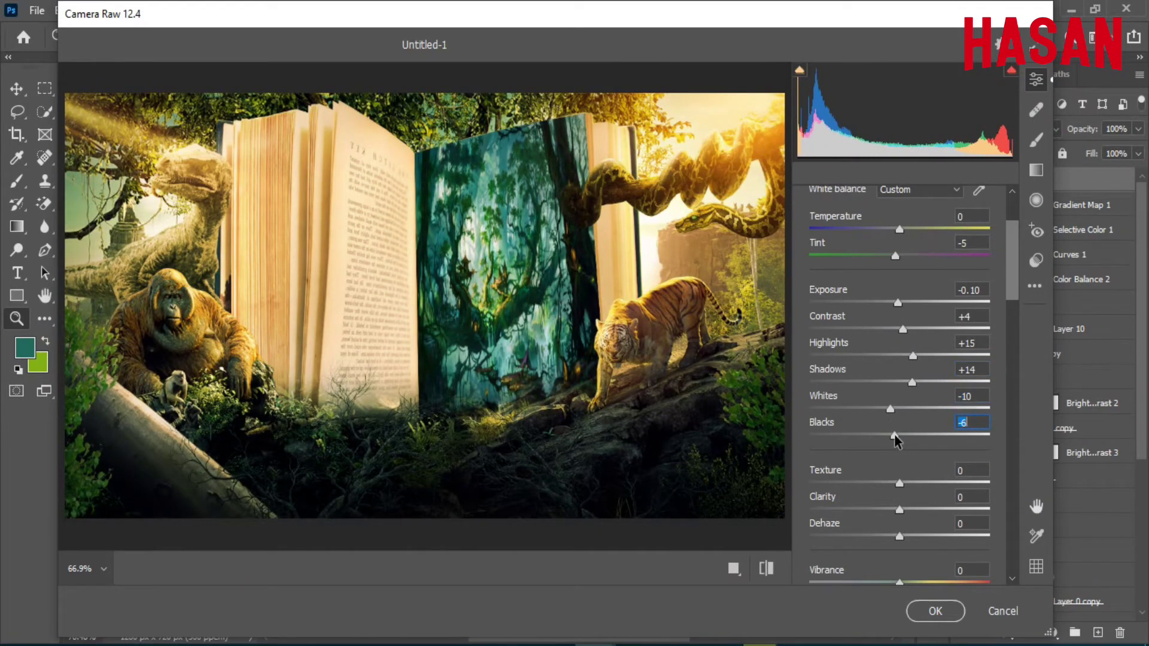
- Set Texture +28, Clarity +16, Dehaze +10, Vibrance +2 and Saturation -5 in Camera Raw
{"action": "scroll", "coordinate": [1017, 321], "scroll_direction": "down", "scroll_amount": 5}
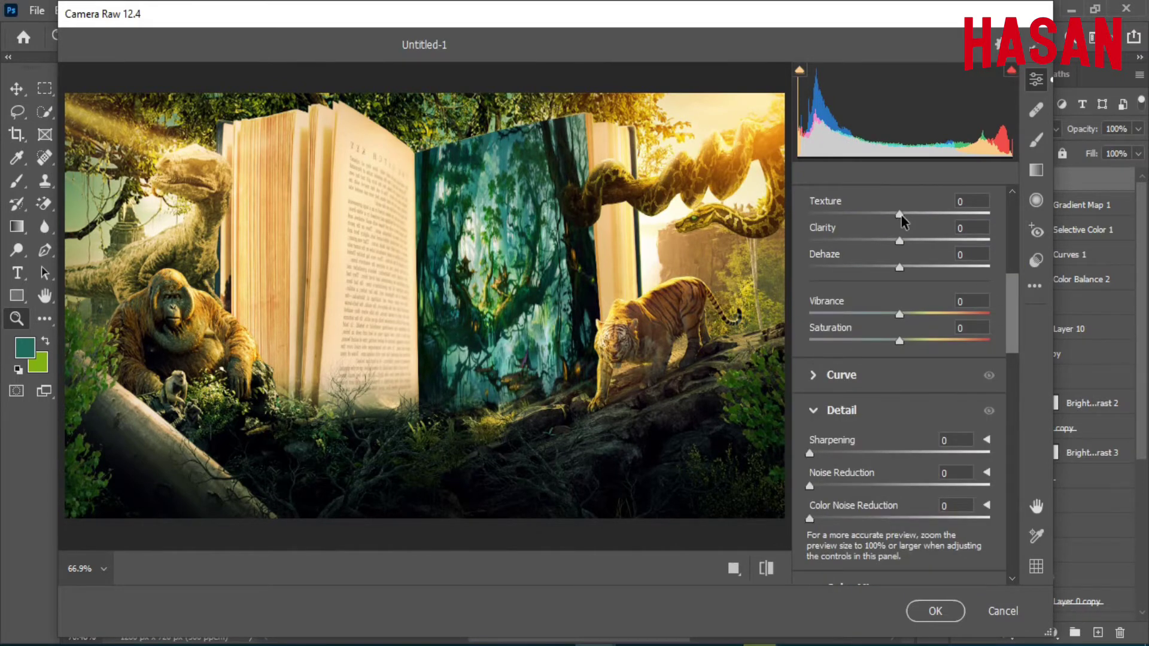
{"action": "left_click_drag", "start_coordinate": [899, 214], "coordinate": [926, 214]}
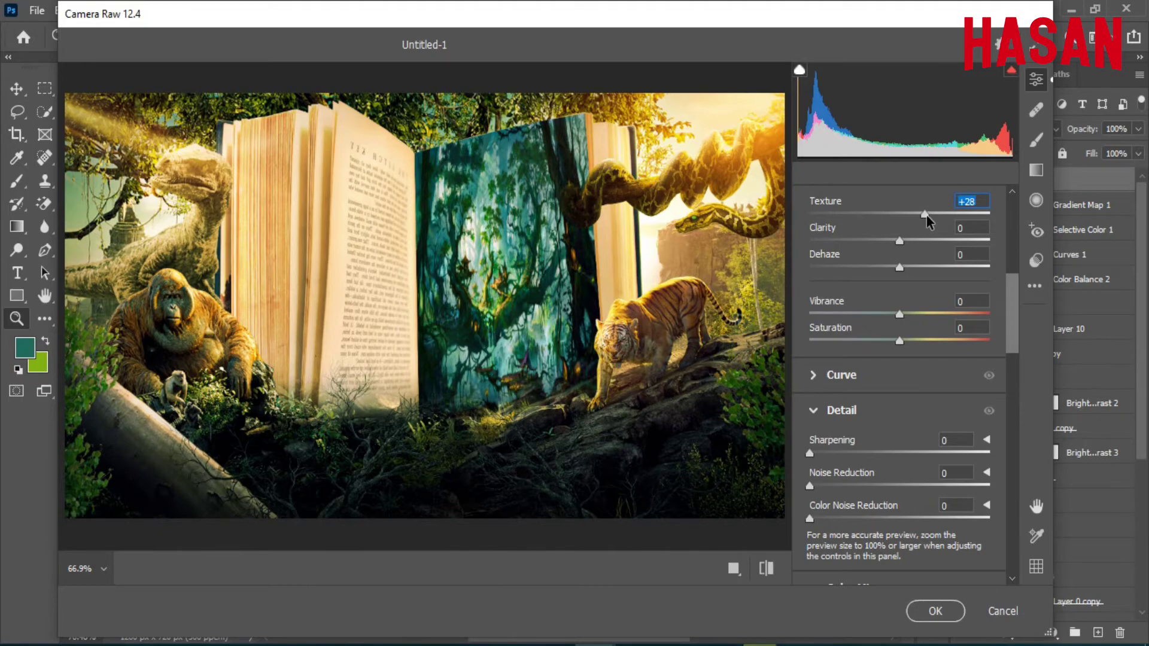
{"action": "mouse_move", "coordinate": [899, 241]}
{"action": "left_mouse_down"}
{"action": "mouse_move", "coordinate": [947, 241]}
{"action": "mouse_move", "coordinate": [914, 240]}
{"action": "mouse_move", "coordinate": [912, 264]}
{"action": "left_mouse_up"}
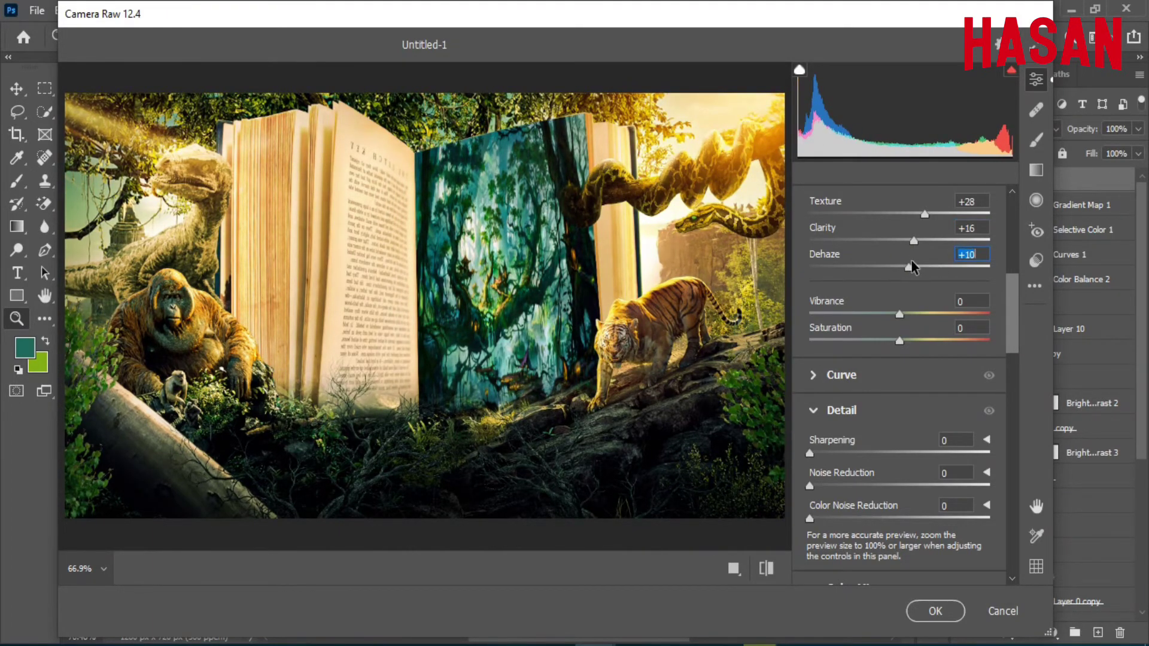
{"action": "left_click_drag", "start_coordinate": [898, 307], "coordinate": [898, 339]}
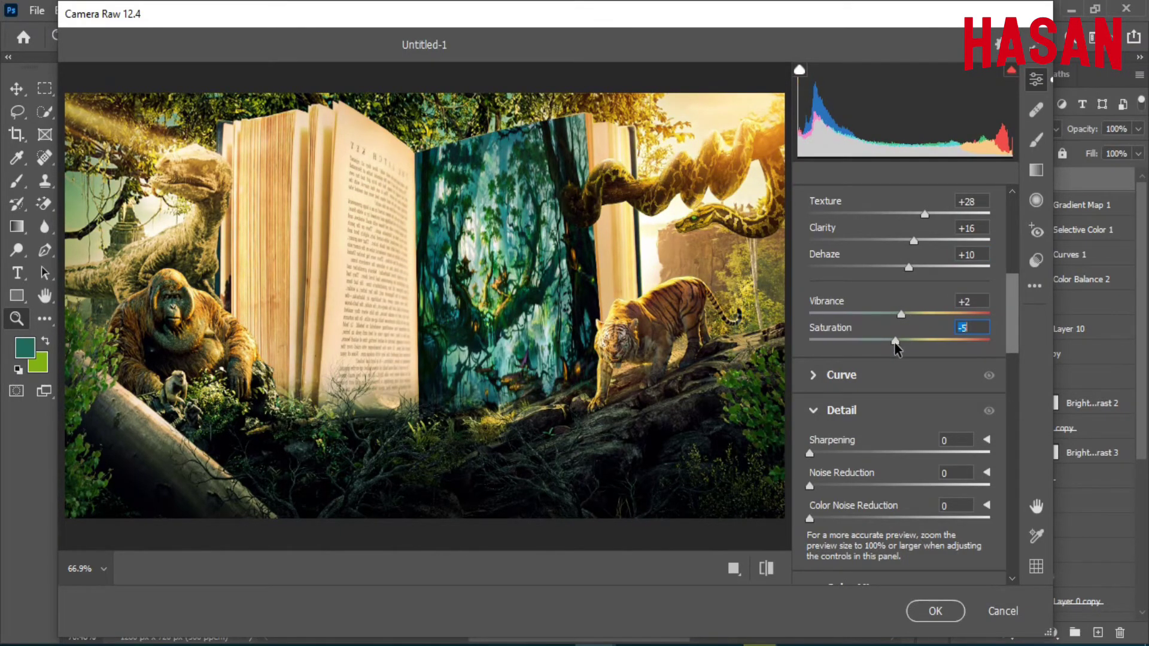
- In the Detail panel, set Sharpening 10, add Noise Reduction, and set Color Noise Reduction to 40
{"action": "left_click_drag", "start_coordinate": [1012, 335], "coordinate": [1013, 367]}
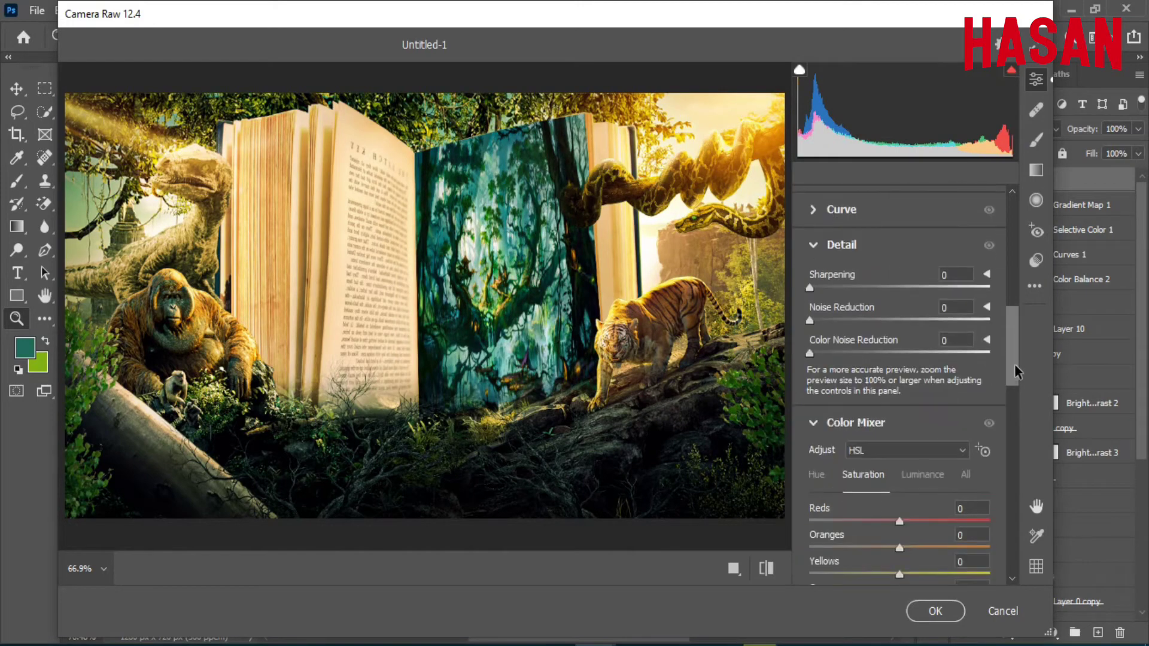
{"action": "mouse_move", "coordinate": [819, 291]}
{"action": "left_mouse_down"}
{"action": "mouse_move", "coordinate": [861, 297]}
{"action": "mouse_move", "coordinate": [818, 302]}
{"action": "mouse_move", "coordinate": [829, 334]}
{"action": "mouse_move", "coordinate": [896, 329]}
{"action": "mouse_move", "coordinate": [879, 326]}
{"action": "mouse_move", "coordinate": [881, 358]}
{"action": "left_mouse_up"}
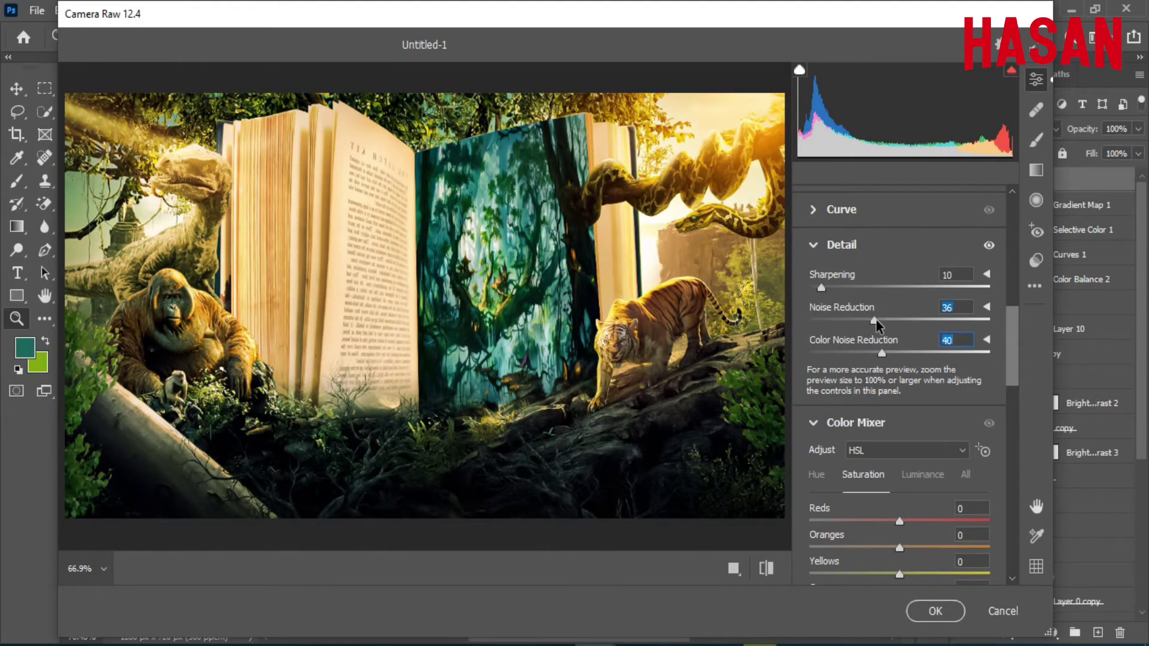
{"action": "mouse_move", "coordinate": [877, 325]}
{"action": "left_mouse_down"}
{"action": "mouse_move", "coordinate": [822, 324]}
{"action": "mouse_move", "coordinate": [849, 322]}
{"action": "left_mouse_up"}
- In Color Mixer HSL, shift the hues of reds, greens, aquas and oranges
{"action": "scroll", "coordinate": [1013, 354], "scroll_direction": "down", "scroll_amount": 3}
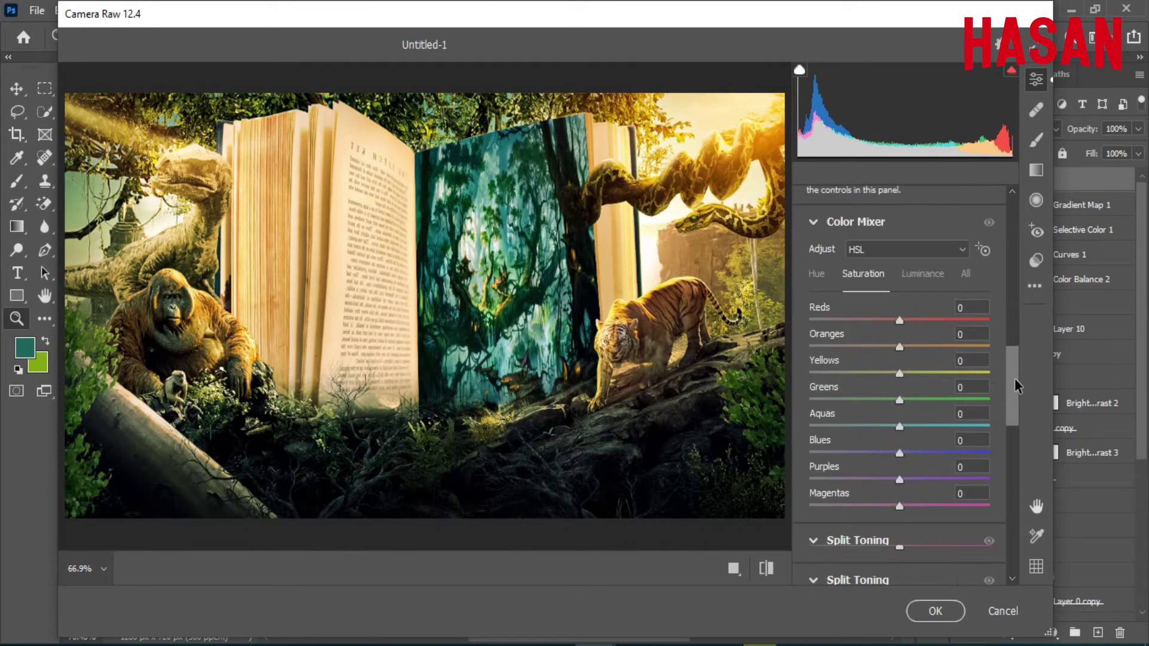
{"action": "left_click", "coordinate": [815, 277]}
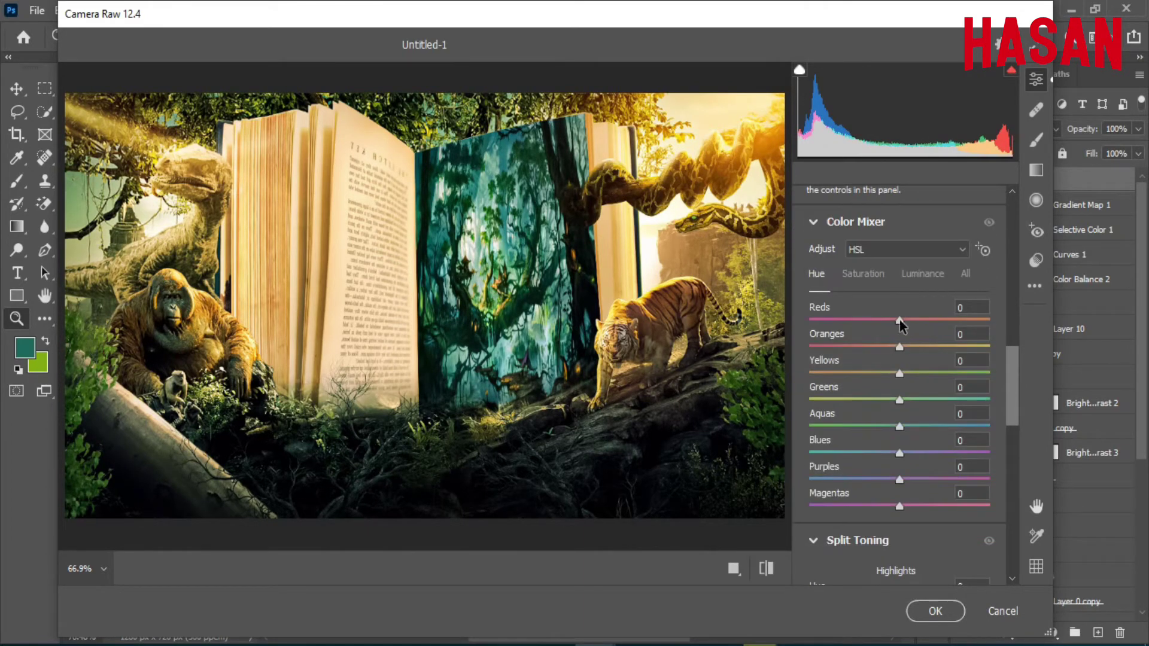
{"action": "left_click_drag", "start_coordinate": [900, 321], "coordinate": [837, 340]}
{"action": "mouse_move", "coordinate": [900, 400]}
{"action": "left_mouse_down"}
{"action": "mouse_move", "coordinate": [835, 414]}
{"action": "mouse_move", "coordinate": [844, 400]}
{"action": "left_mouse_up"}
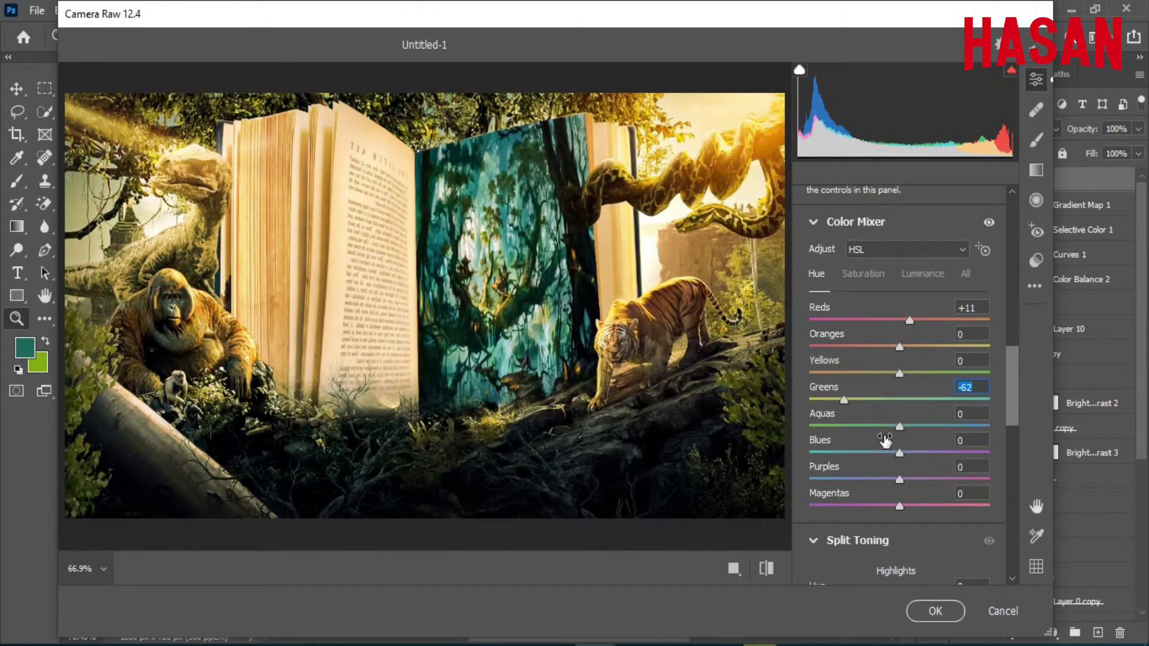
{"action": "left_click_drag", "start_coordinate": [900, 426], "coordinate": [850, 425]}
{"action": "left_click_drag", "start_coordinate": [899, 453], "coordinate": [910, 455]}
{"action": "left_click_drag", "start_coordinate": [1011, 402], "coordinate": [1013, 416]}
{"action": "left_click_drag", "start_coordinate": [900, 430], "coordinate": [877, 432]}
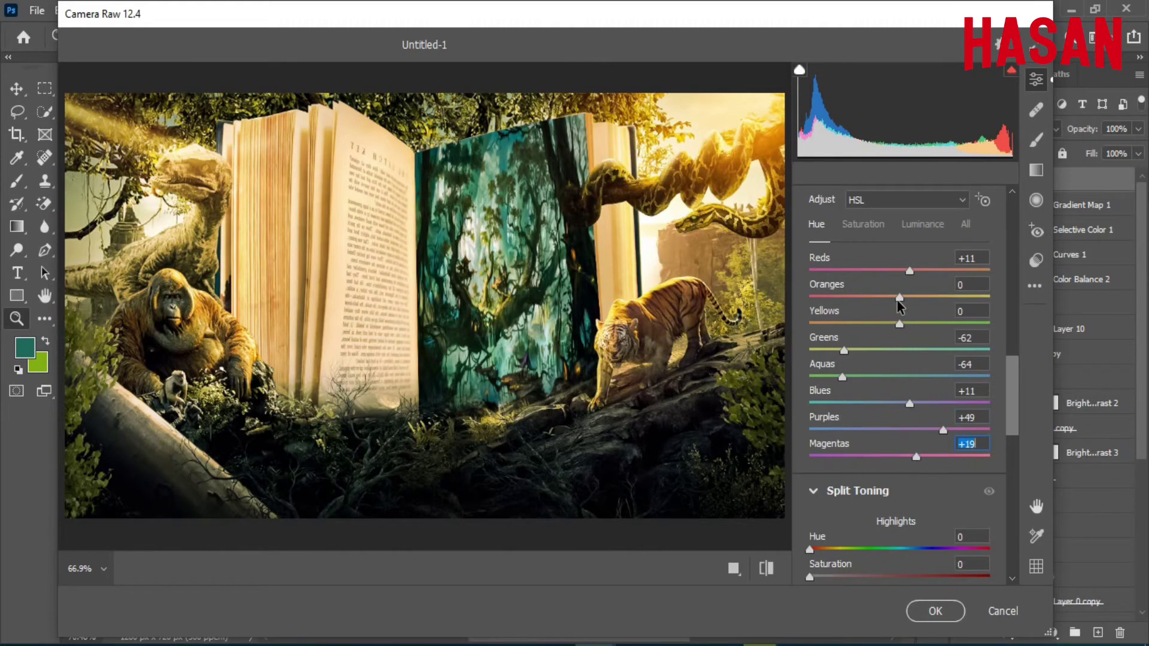
{"action": "left_click_drag", "start_coordinate": [898, 299], "coordinate": [899, 323]}
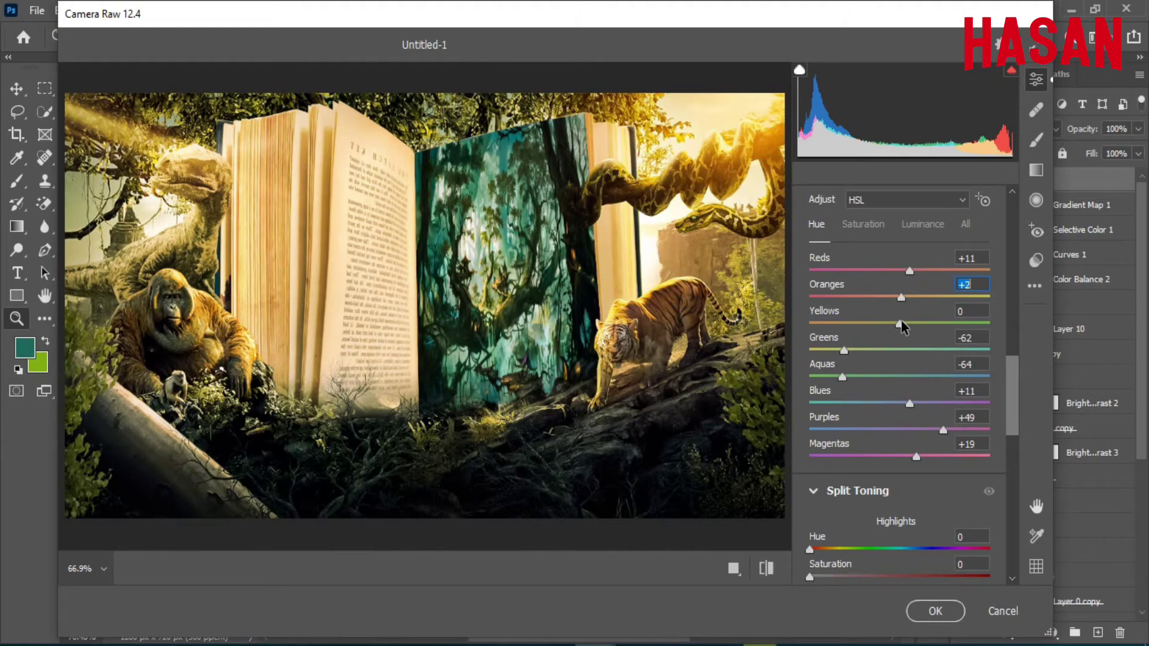
- Brighten Oranges luminance to +17, then refine hues: Greens -18, Reds +2, Aquas near zero
{"action": "left_click", "coordinate": [925, 225]}
{"action": "left_click_drag", "start_coordinate": [904, 301], "coordinate": [918, 303]}
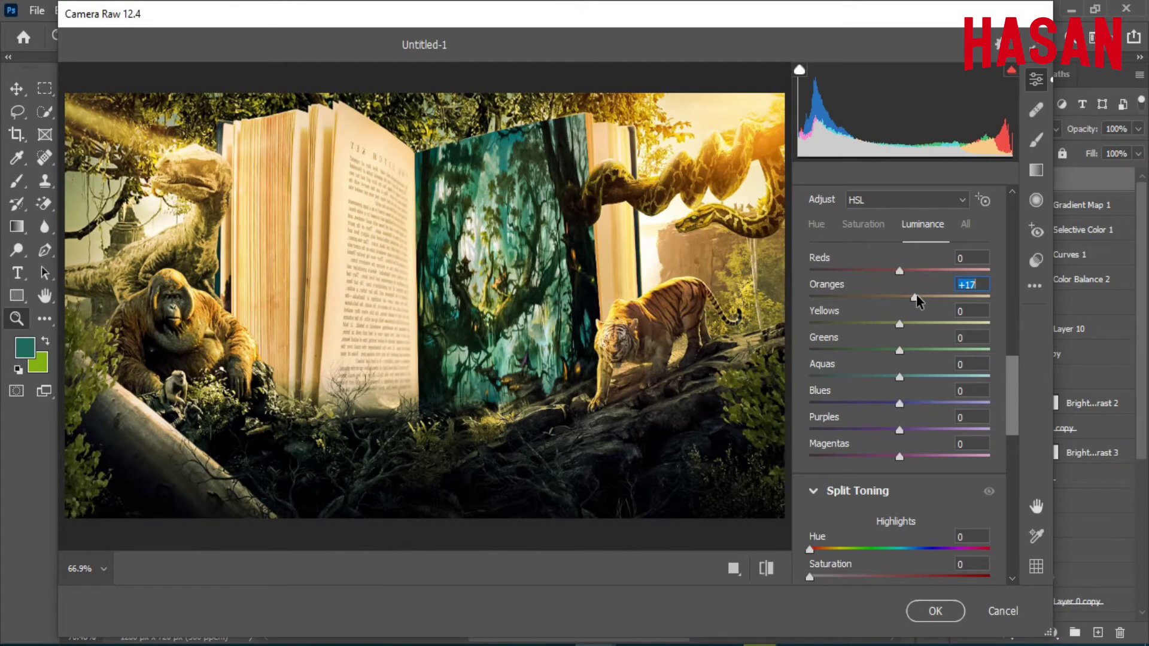
{"action": "left_click", "coordinate": [863, 226]}
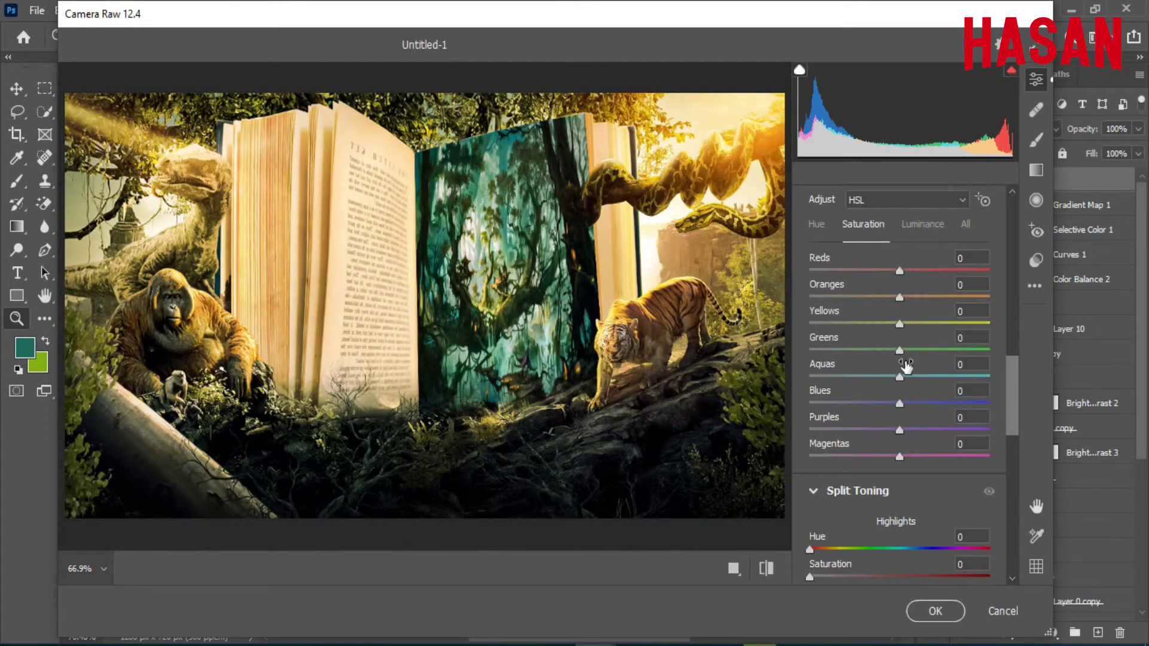
{"action": "left_click", "coordinate": [817, 225]}
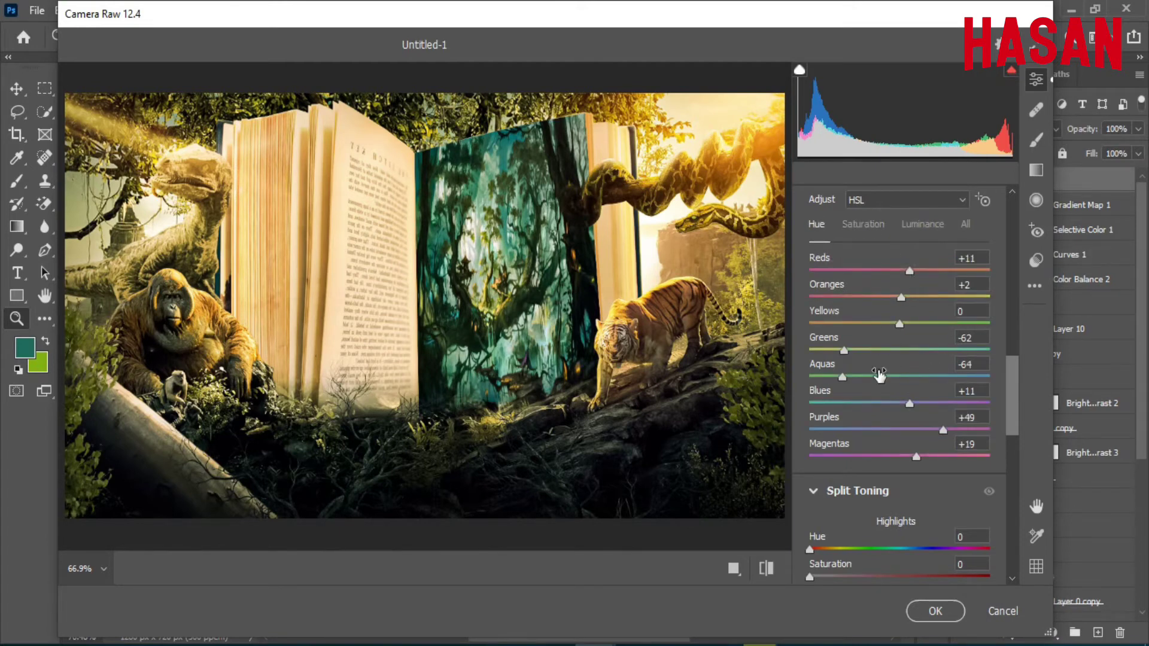
{"action": "left_click_drag", "start_coordinate": [858, 353], "coordinate": [885, 353]}
{"action": "left_click_drag", "start_coordinate": [910, 270], "coordinate": [900, 270]}
{"action": "left_click_drag", "start_coordinate": [883, 378], "coordinate": [900, 379]}
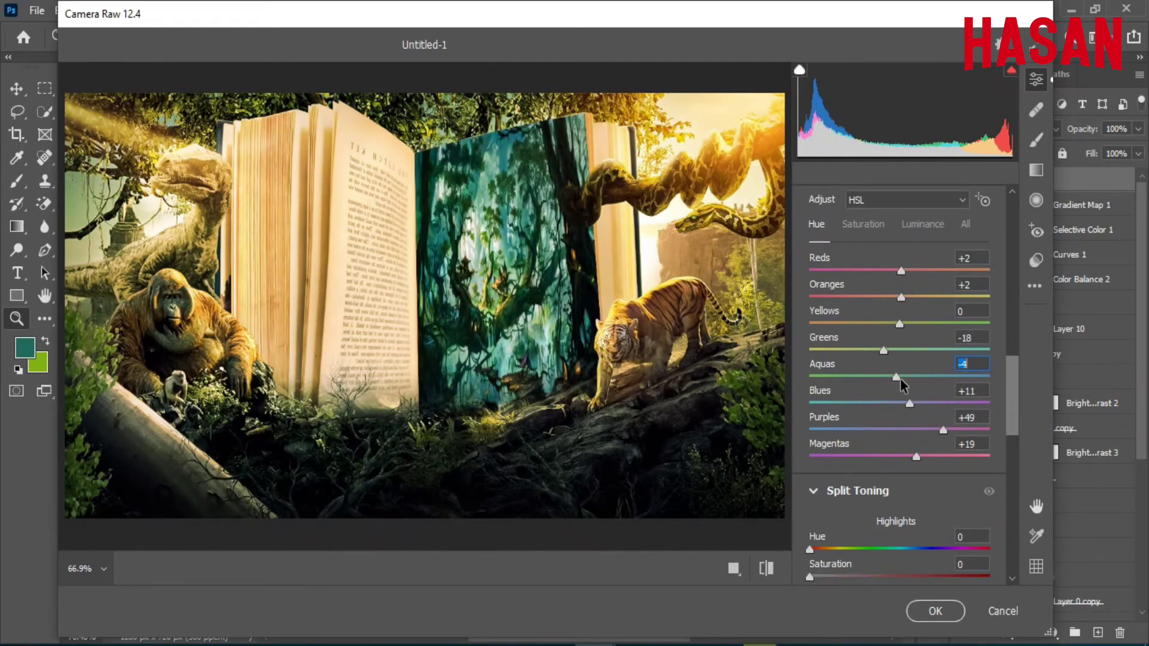
- Adjust blue and aqua tones, darkening Aquas luminance to -24 and leaving Yellows at zero
{"action": "left_click", "coordinate": [926, 227]}
{"action": "mouse_move", "coordinate": [900, 377]}
{"action": "left_mouse_down"}
{"action": "mouse_move", "coordinate": [961, 377]}
{"action": "mouse_move", "coordinate": [879, 377]}
{"action": "mouse_move", "coordinate": [938, 403]}
{"action": "mouse_move", "coordinate": [880, 404]}
{"action": "mouse_move", "coordinate": [942, 405]}
{"action": "left_mouse_up"}
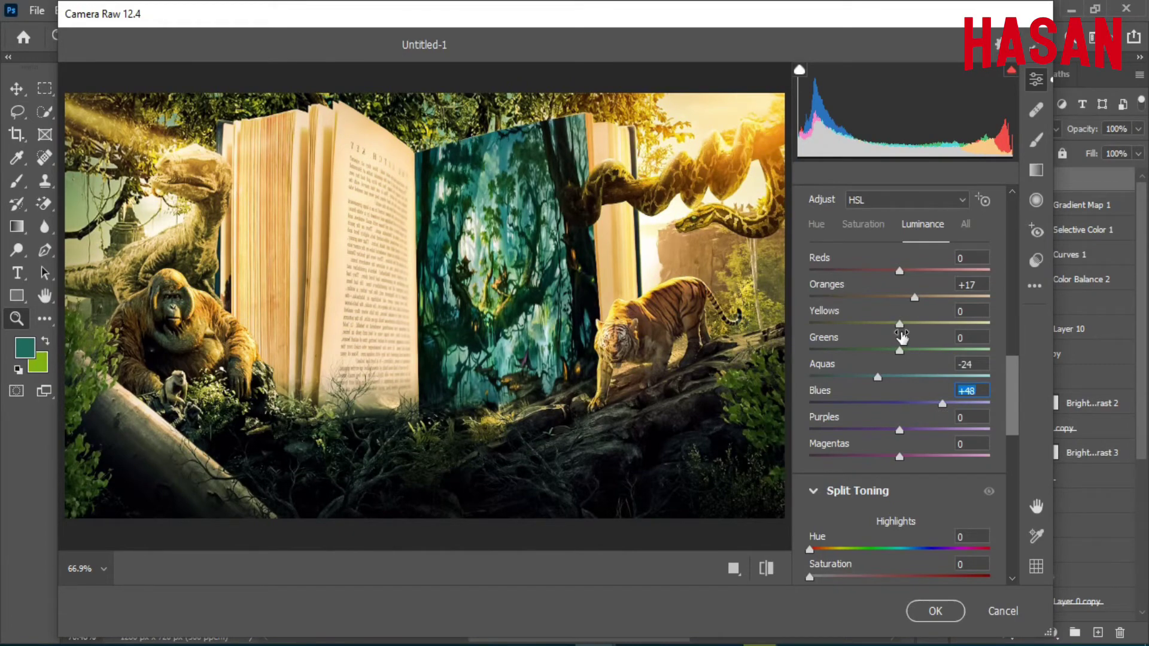
{"action": "mouse_move", "coordinate": [902, 337]}
{"action": "left_mouse_down"}
{"action": "mouse_move", "coordinate": [865, 328]}
{"action": "mouse_move", "coordinate": [916, 341]}
{"action": "mouse_move", "coordinate": [902, 342]}
{"action": "left_mouse_up"}
{"action": "left_click", "coordinate": [864, 224]}
- Give the Split Toning highlights a warm tint of Hue 37, Saturation 14
{"action": "scroll", "coordinate": [934, 384], "scroll_direction": "up", "scroll_amount": 1}
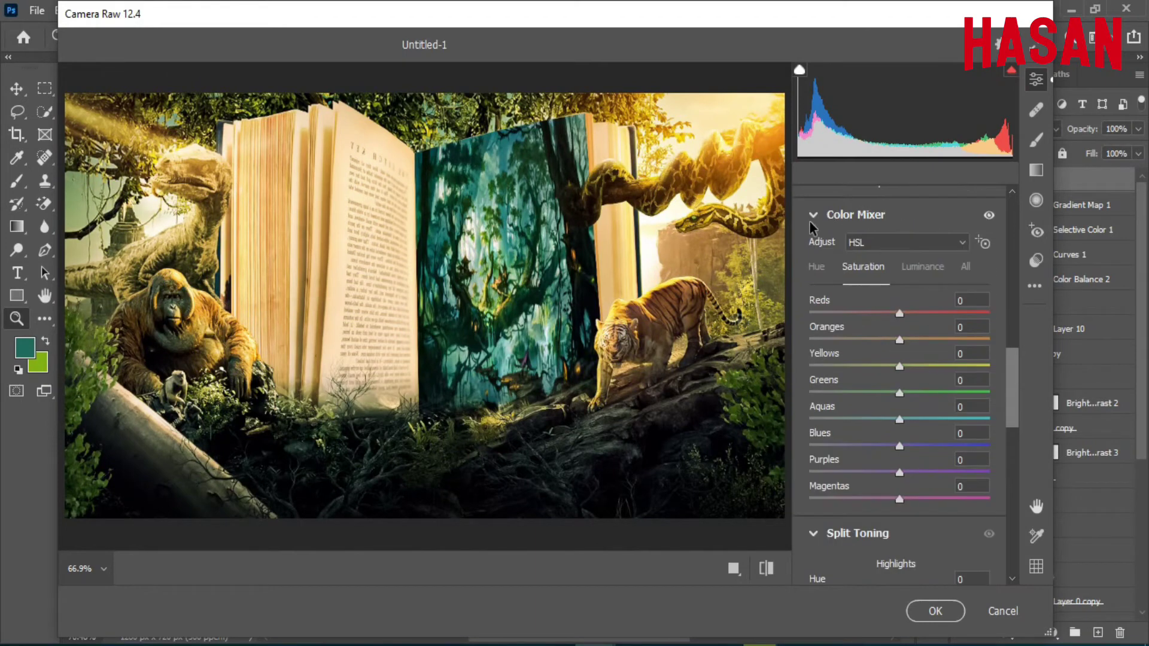
{"action": "left_click", "coordinate": [813, 216]}
{"action": "left_click", "coordinate": [989, 215]}
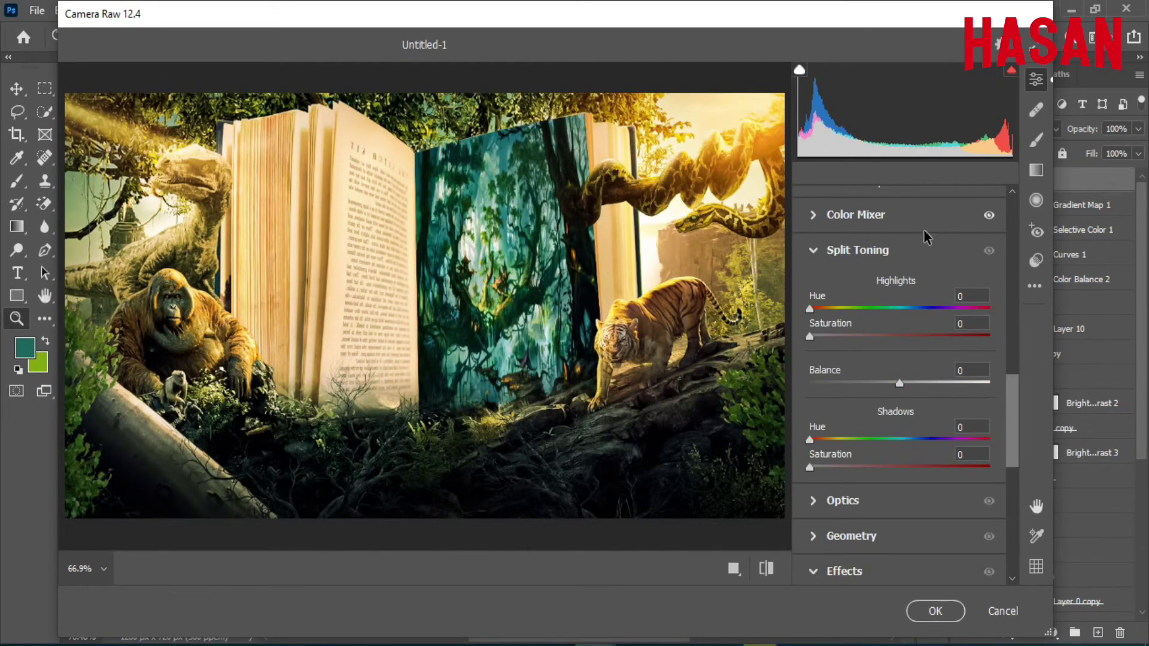
{"action": "left_click", "coordinate": [814, 216]}
{"action": "scroll", "coordinate": [1014, 391], "scroll_direction": "down", "scroll_amount": 3}
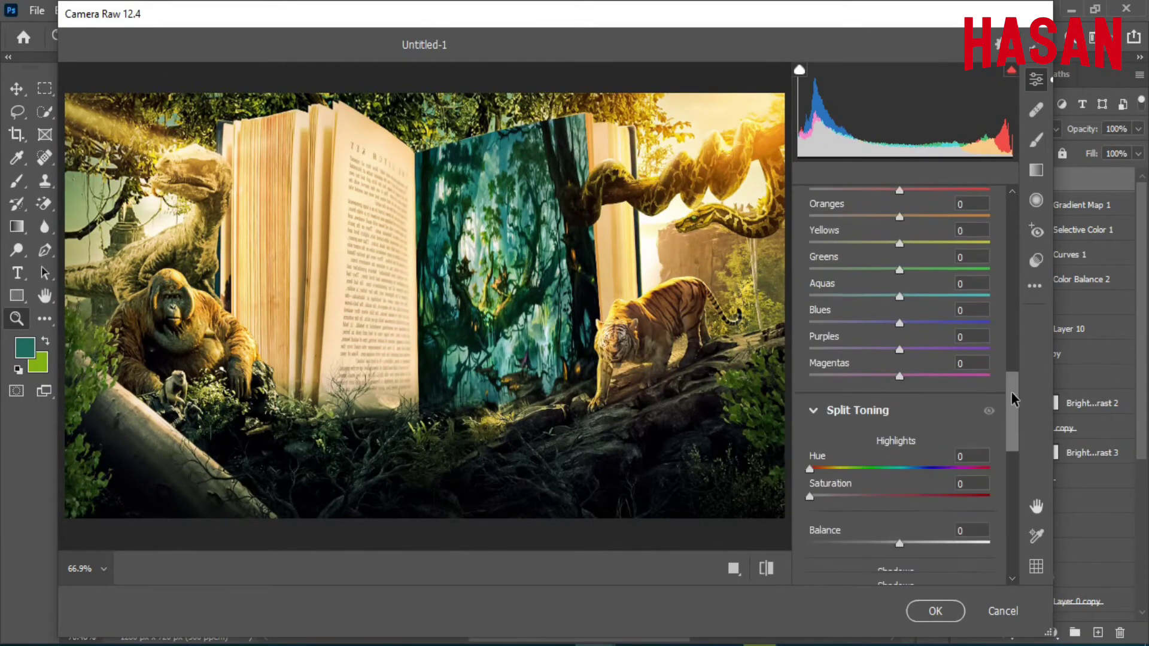
{"action": "scroll", "coordinate": [1012, 401], "scroll_direction": "down", "scroll_amount": 4}
{"action": "scroll", "coordinate": [1014, 419], "scroll_direction": "down", "scroll_amount": 1}
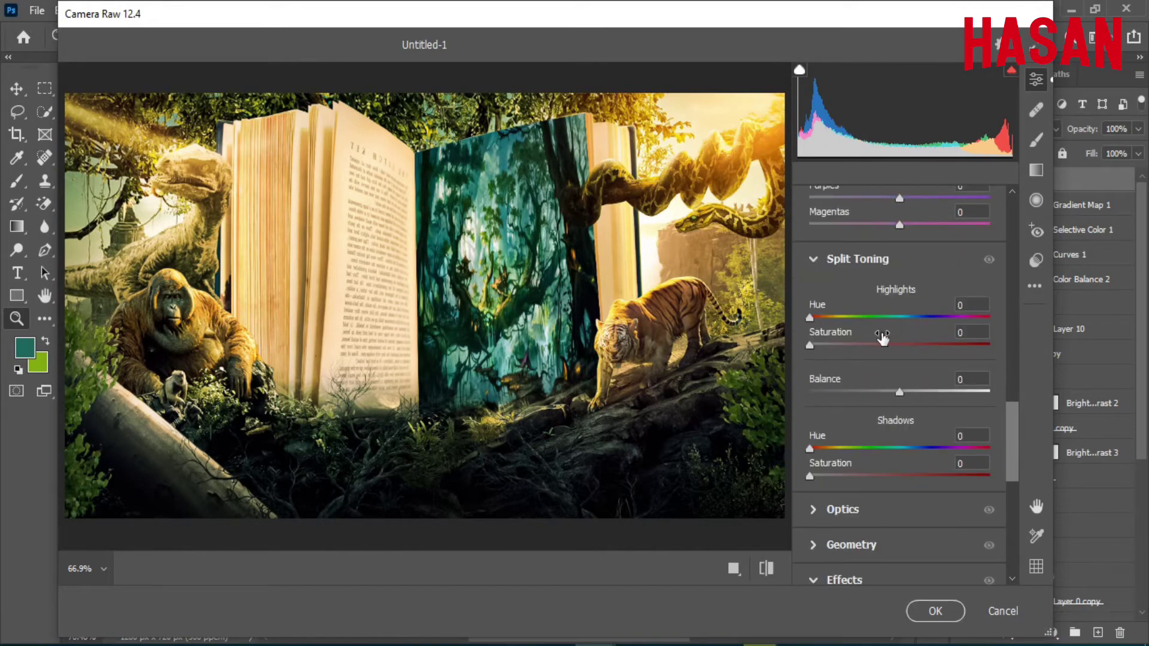
{"action": "left_click", "coordinate": [830, 316]}
{"action": "left_click", "coordinate": [824, 346]}
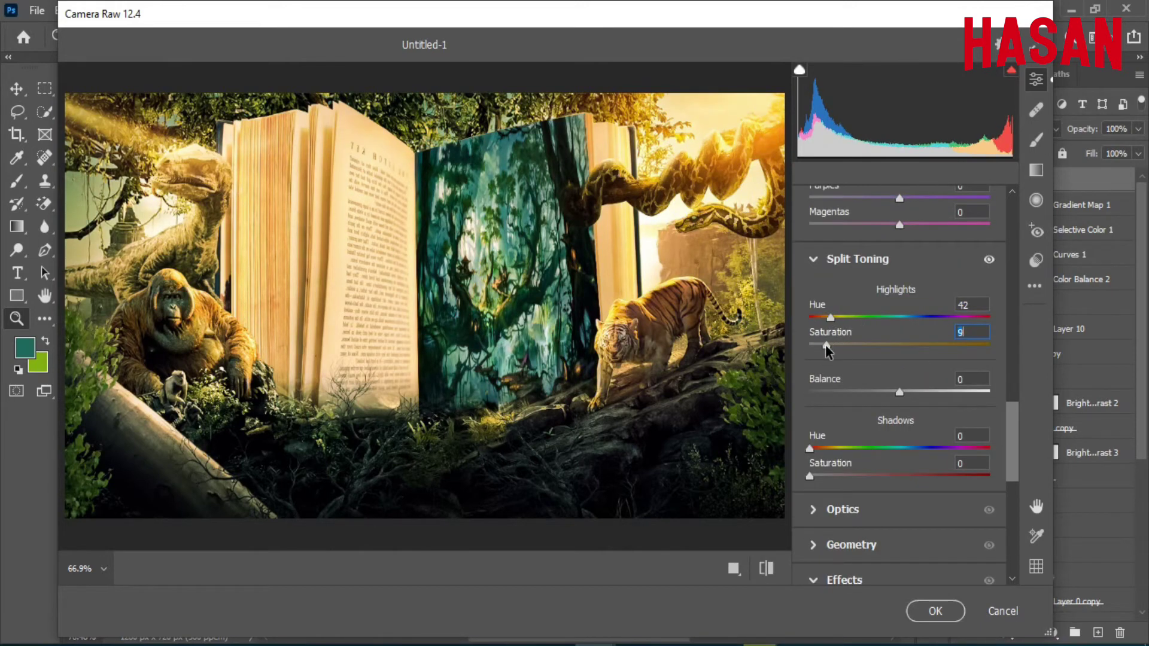
{"action": "left_click_drag", "start_coordinate": [830, 316], "coordinate": [831, 346]}
{"action": "left_click", "coordinate": [828, 318]}
{"action": "left_click", "coordinate": [832, 347]}
- Tint the shadows Hue 141, Saturation 5, and add a slight -12 vignette
{"action": "left_click_drag", "start_coordinate": [921, 451], "coordinate": [880, 449]}
{"action": "mouse_move", "coordinate": [811, 477]}
{"action": "left_mouse_down"}
{"action": "mouse_move", "coordinate": [830, 480]}
{"action": "mouse_move", "coordinate": [817, 481]}
{"action": "left_mouse_up"}
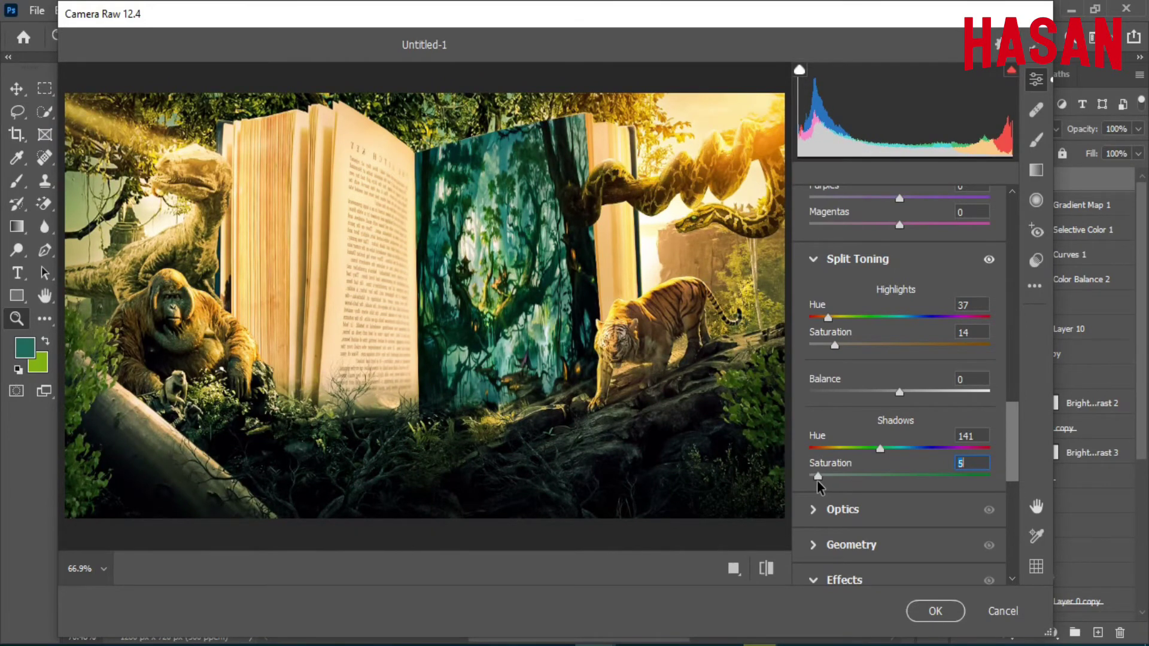
{"action": "scroll", "coordinate": [958, 454], "scroll_direction": "down", "scroll_amount": 5}
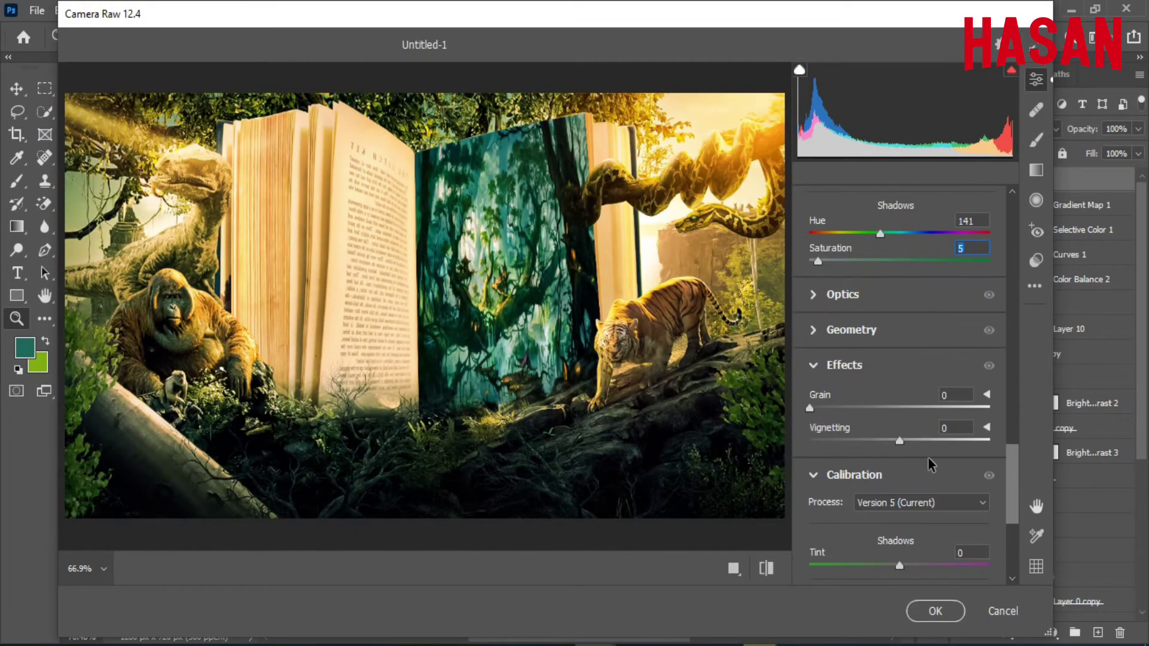
{"action": "left_click_drag", "start_coordinate": [900, 441], "coordinate": [888, 446]}
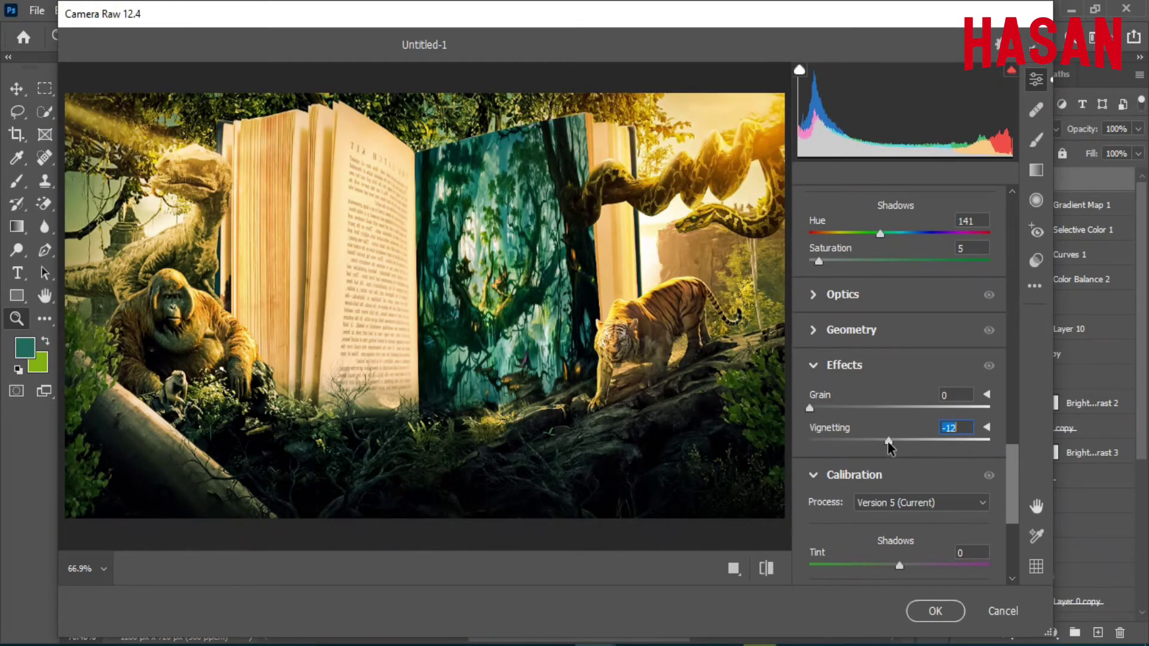
{"action": "scroll", "coordinate": [990, 464], "scroll_direction": "down", "scroll_amount": 3}
{"action": "scroll", "coordinate": [997, 539], "scroll_direction": "down", "scroll_amount": 3}
- Apply the Camera Raw grade and set Layer 12 to 60% opacity
{"action": "left_click", "coordinate": [936, 611]}
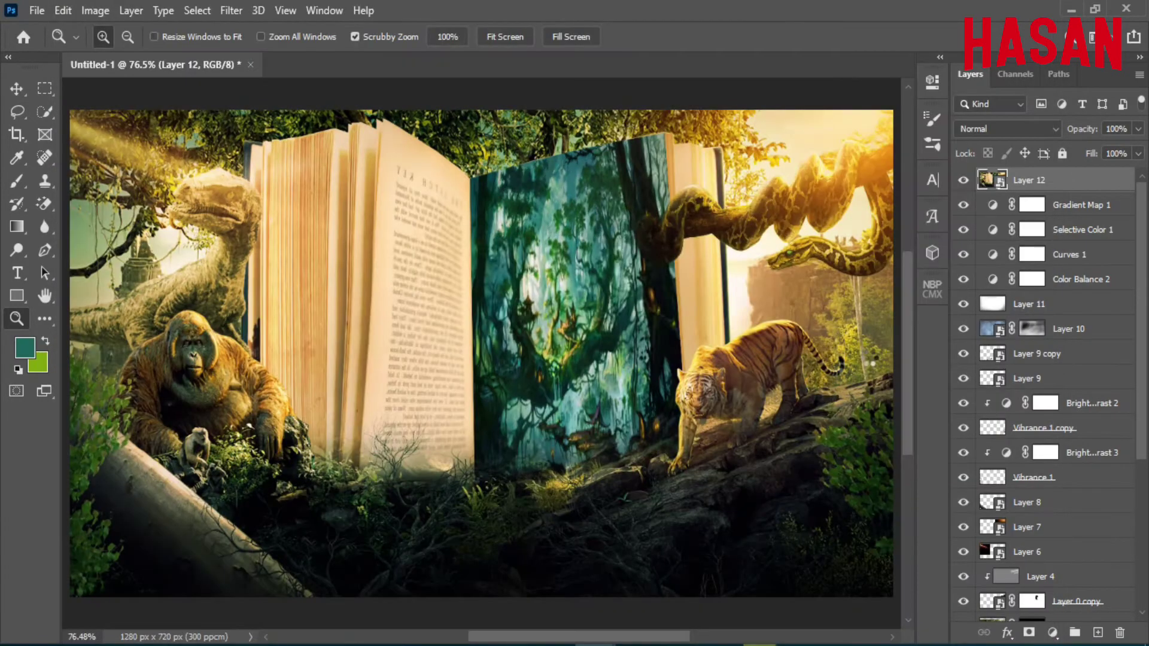
{"action": "left_click", "coordinate": [1131, 180]}
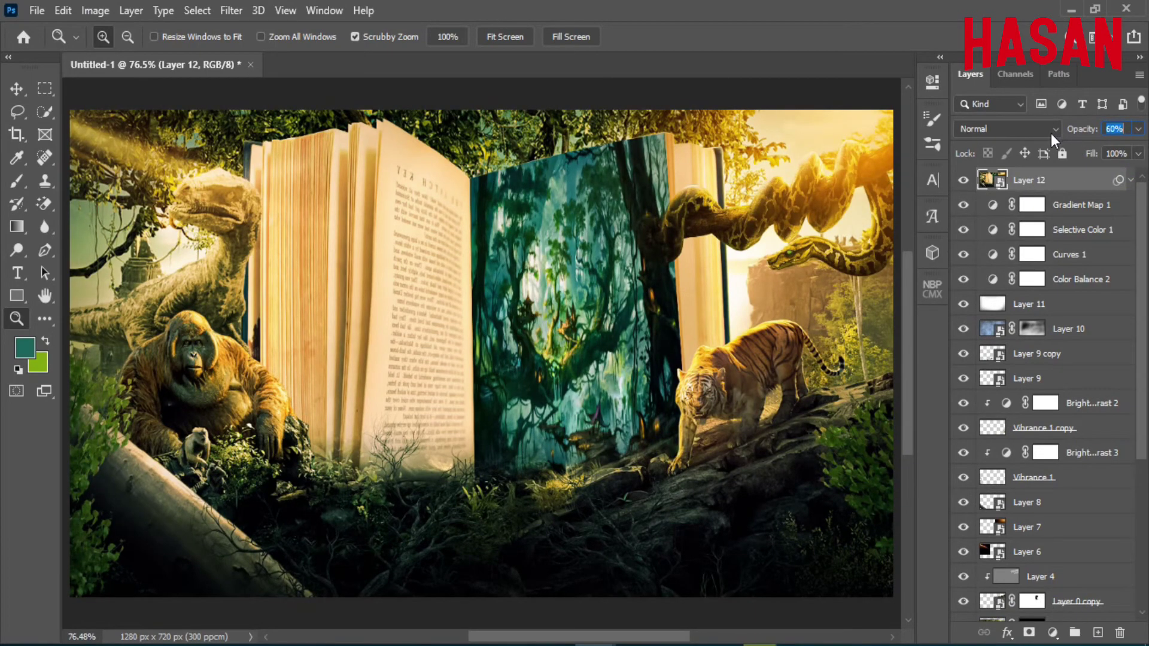
{"action": "type", "text": "60"}
{"action": "key", "text": "Return"}
{"action": "left_click", "coordinate": [964, 181]}
- Stamp all visible layers into a new Layer 13 and convert it to a smart object
{"action": "key", "text": "ctrl+shift+alt+e"}
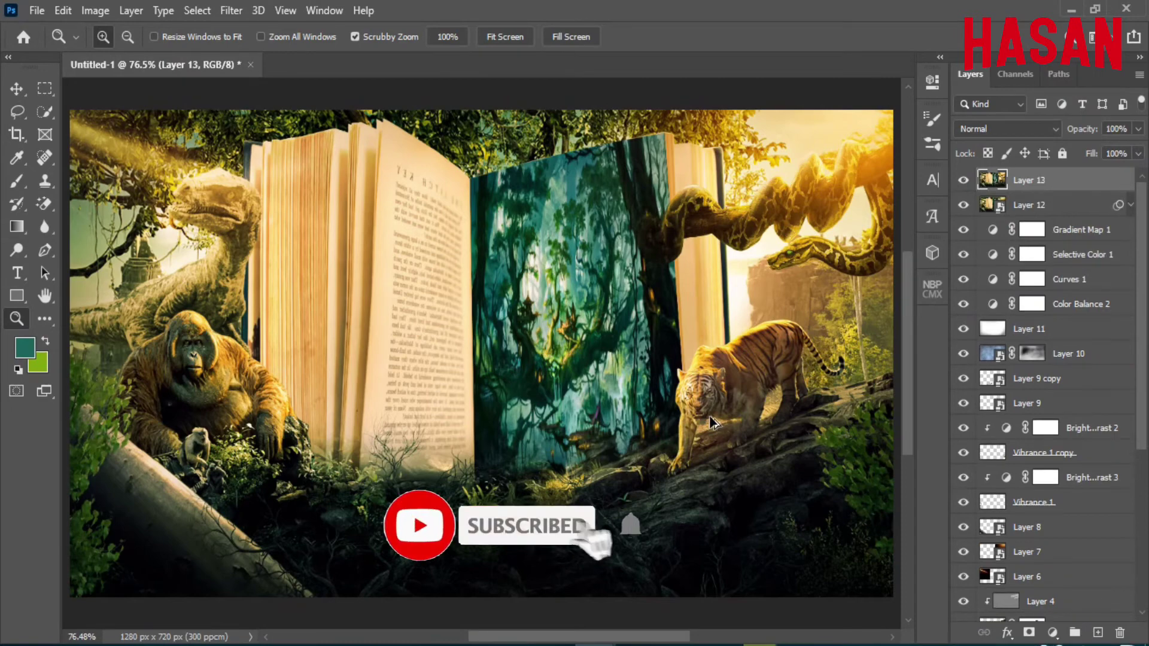
{"action": "right_click", "coordinate": [1066, 180]}
{"action": "left_click", "coordinate": [972, 244]}
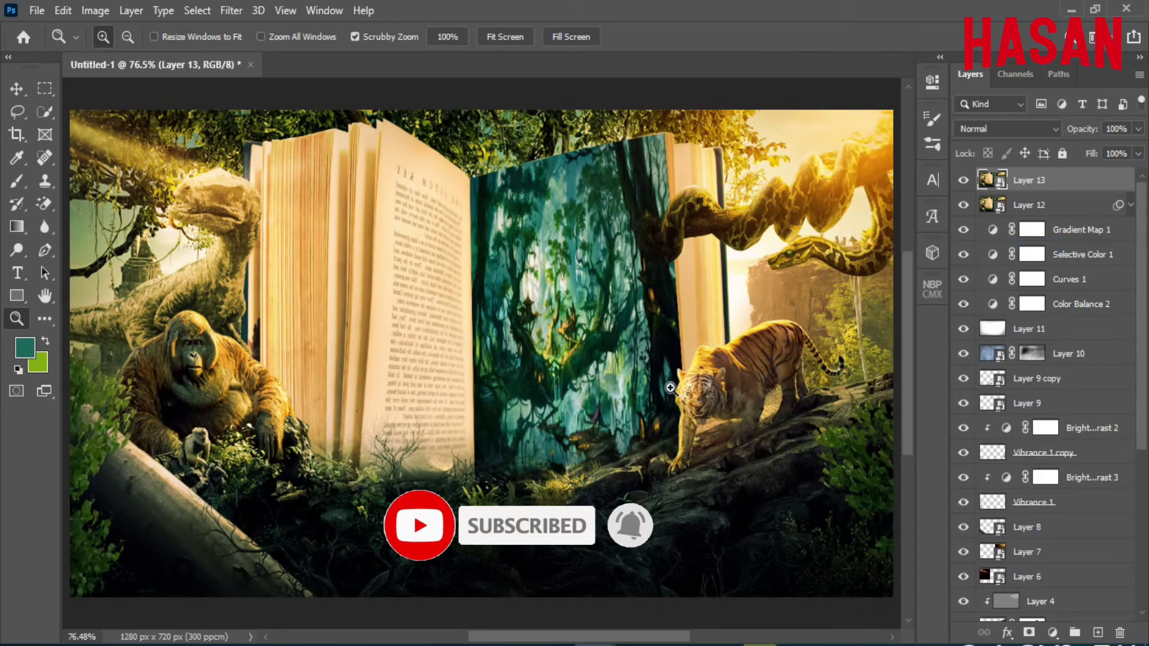
{"action": "left_click", "coordinate": [232, 11]}
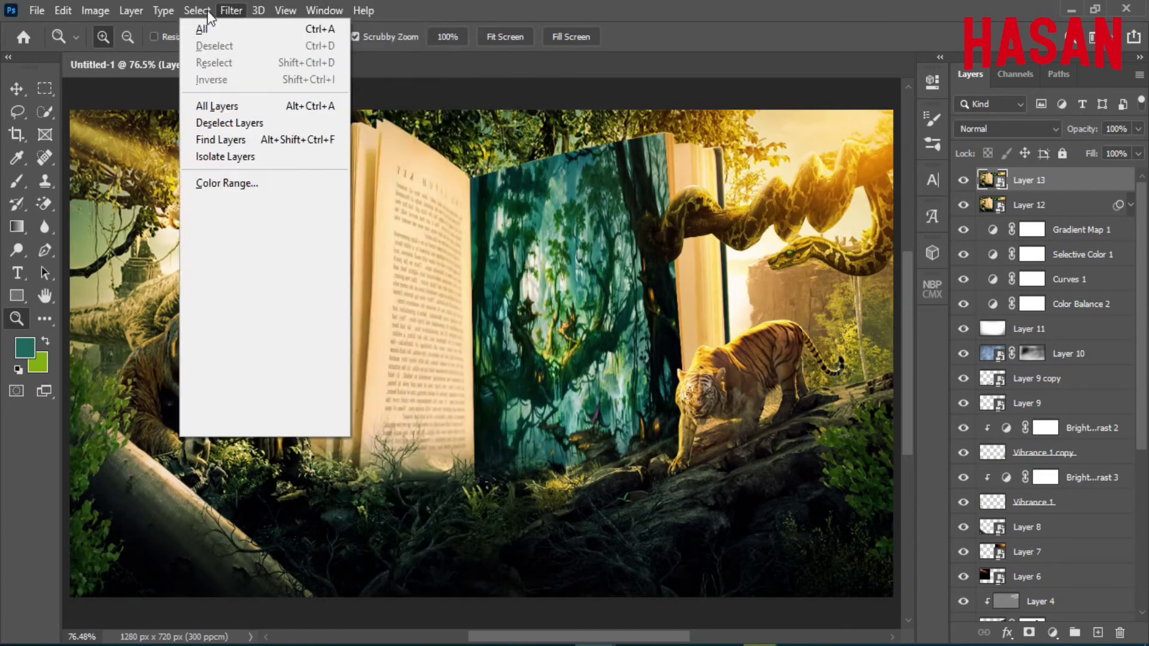
- Apply Lens Correction to Layer 13 with a custom Red/Cyan fringe fix
{"action": "left_click", "coordinate": [742, 7]}
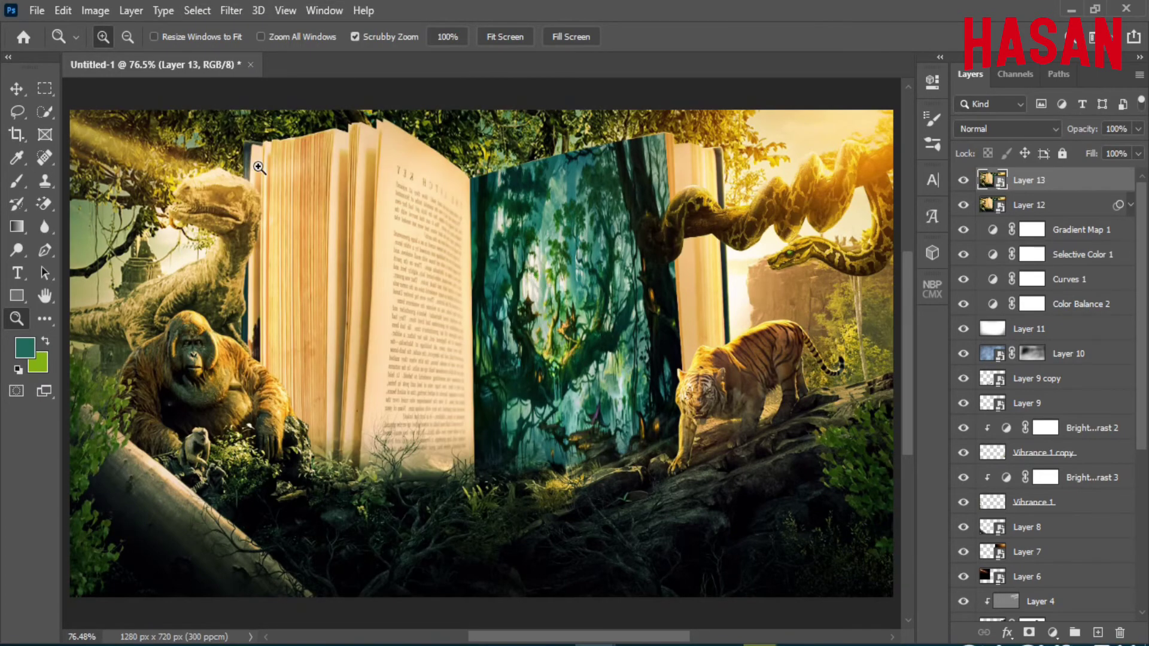
{"action": "left_click", "coordinate": [232, 11]}
{"action": "left_click", "coordinate": [318, 129]}
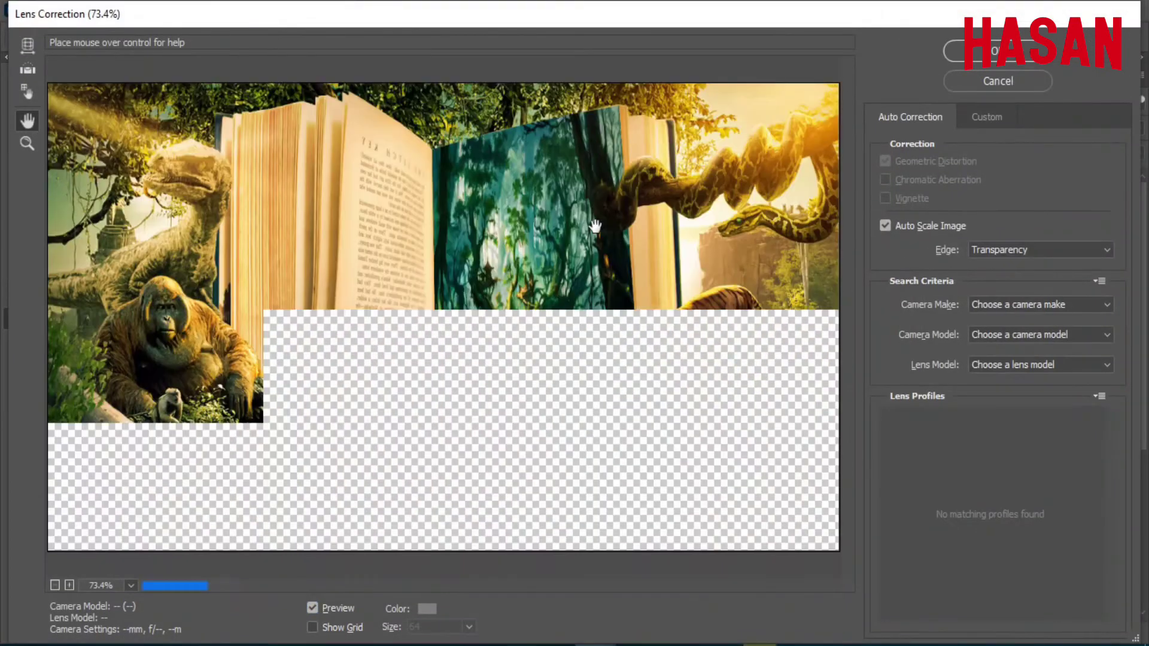
{"action": "key", "text": "d"}
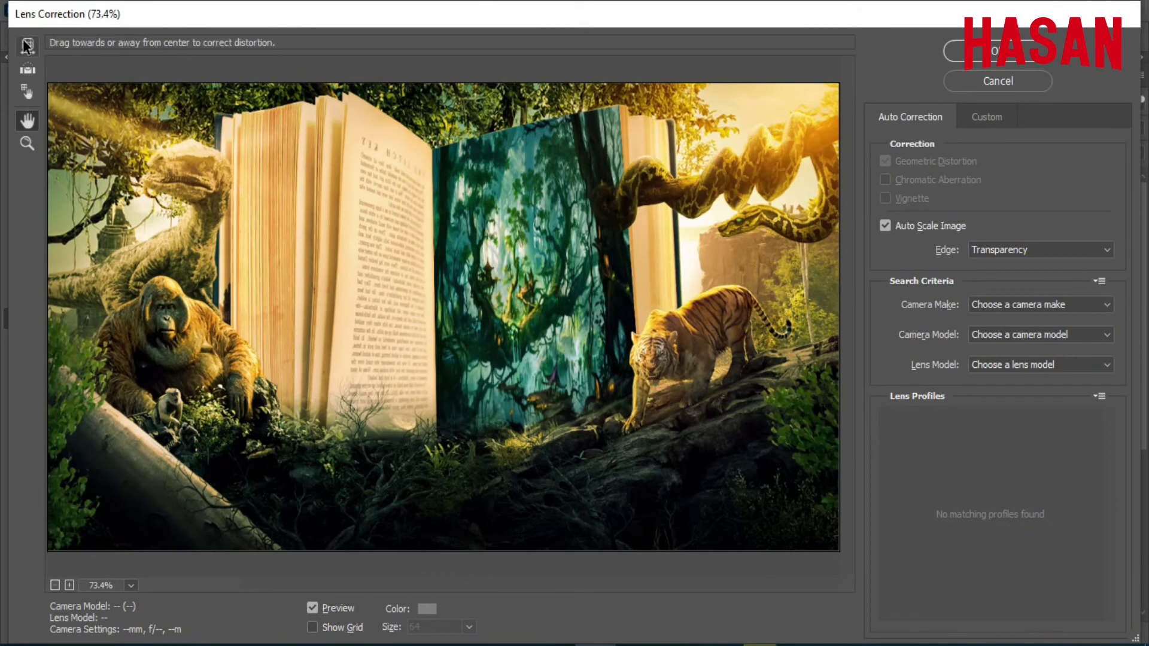
{"action": "left_click", "coordinate": [988, 126]}
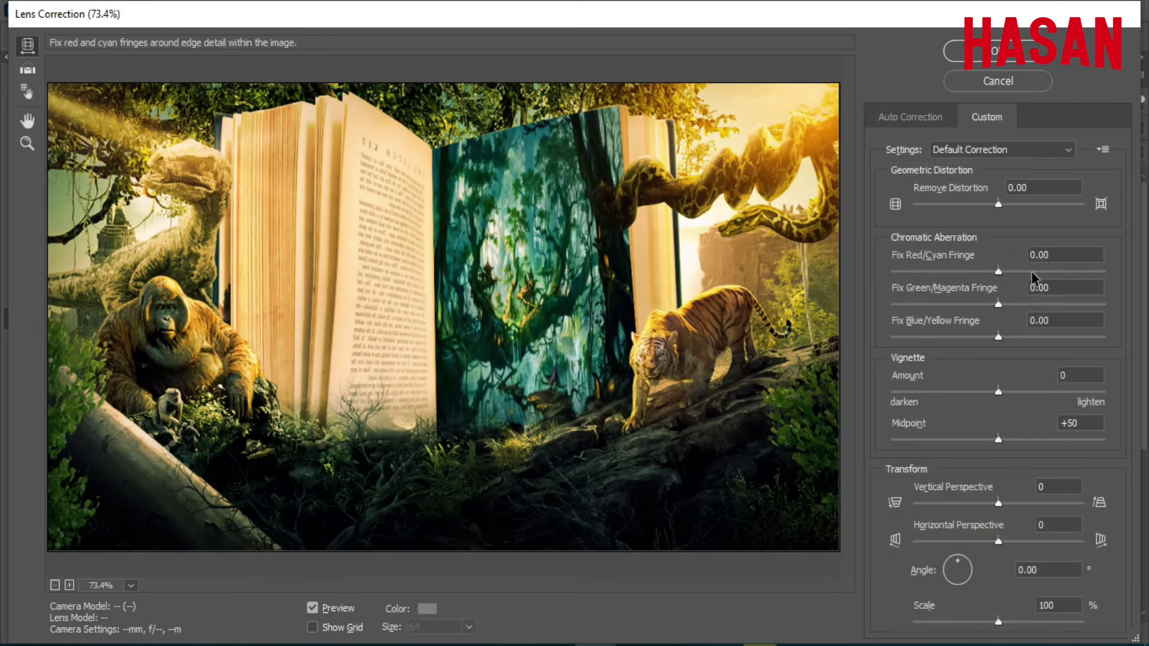
{"action": "left_click_drag", "start_coordinate": [1000, 272], "coordinate": [996, 272]}
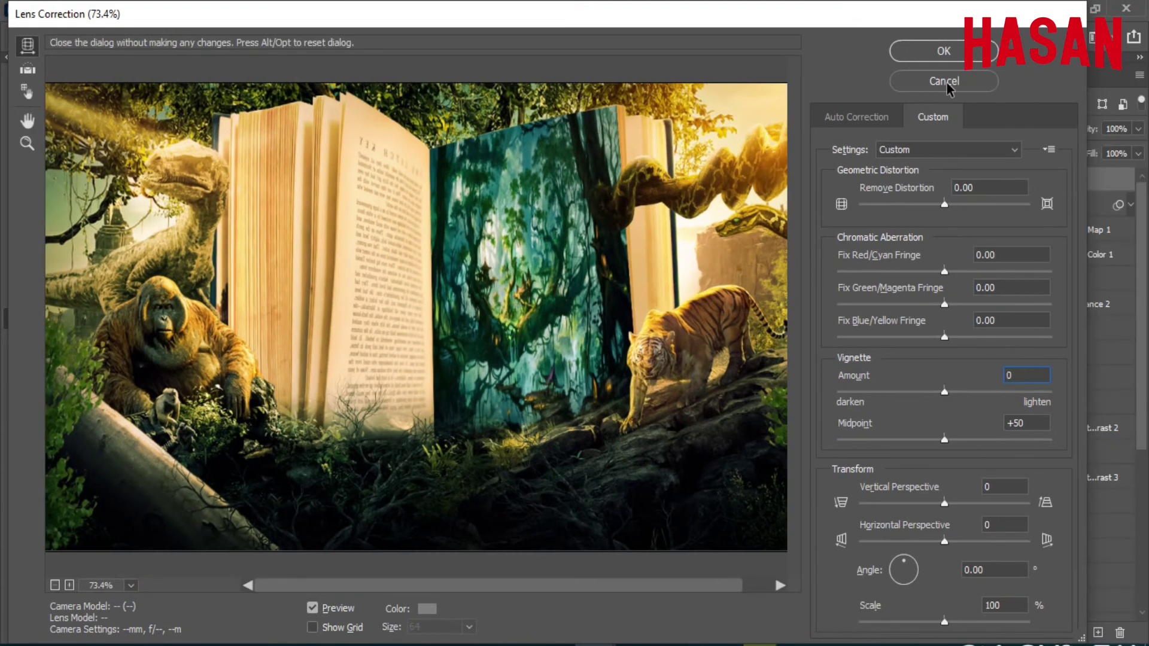
{"action": "left_click", "coordinate": [944, 81]}
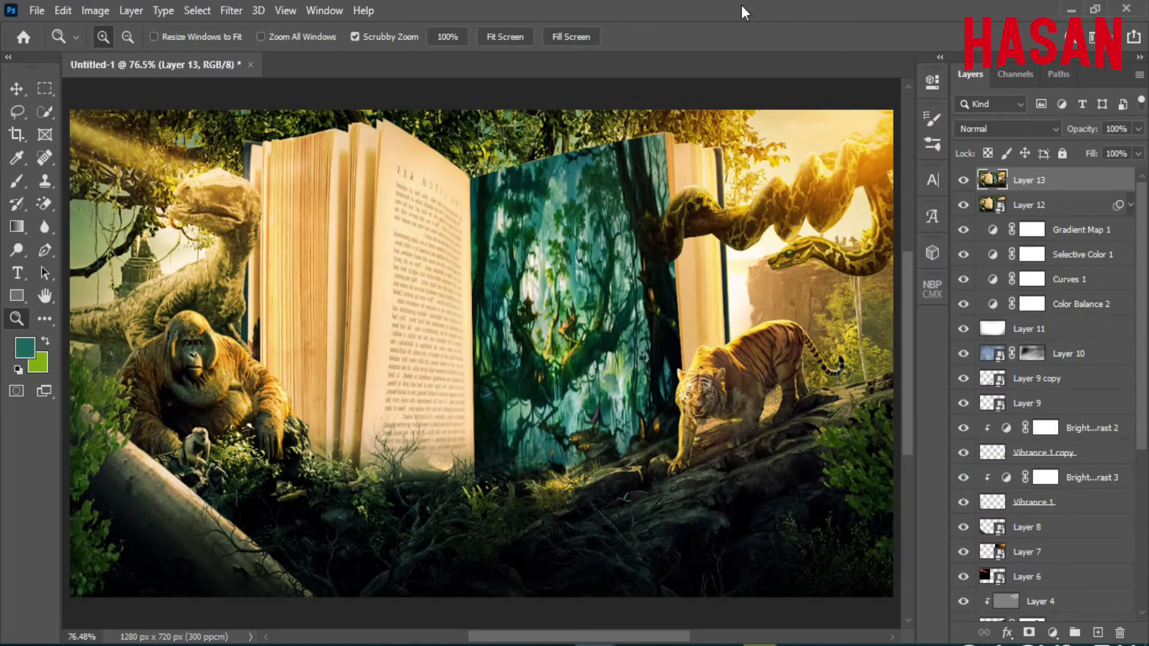
{"action": "left_click", "coordinate": [231, 10]}
- Apply a hexagon Lens Blur with Radius 5 and Threshold 255 to Layer 13
{"action": "left_click", "coordinate": [487, 290]}
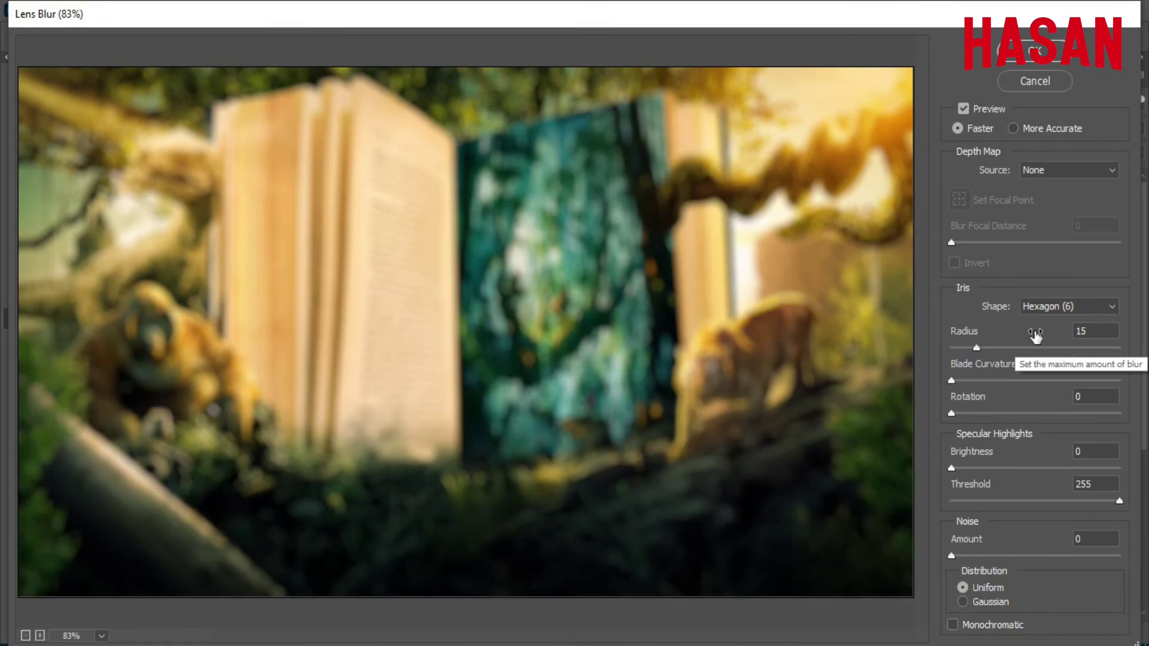
{"action": "left_click", "coordinate": [1025, 502]}
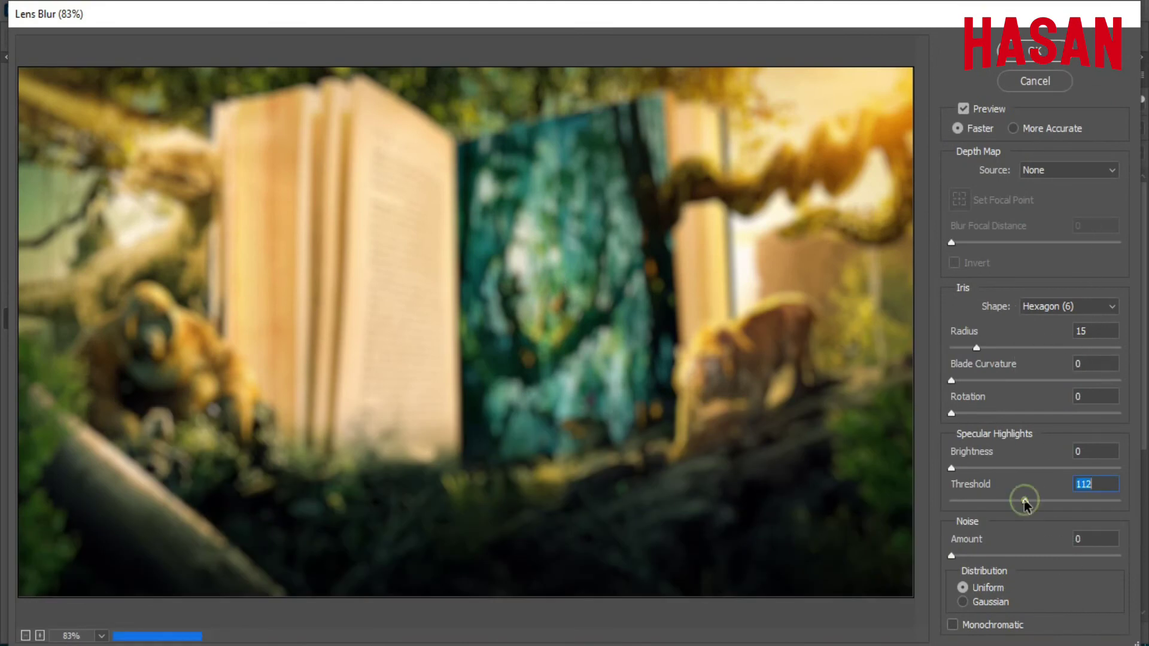
{"action": "type", "text": "255"}
{"action": "mouse_move", "coordinate": [1012, 331]}
{"action": "left_mouse_down"}
{"action": "mouse_move", "coordinate": [996, 362]}
{"action": "mouse_move", "coordinate": [958, 349]}
{"action": "left_mouse_up"}
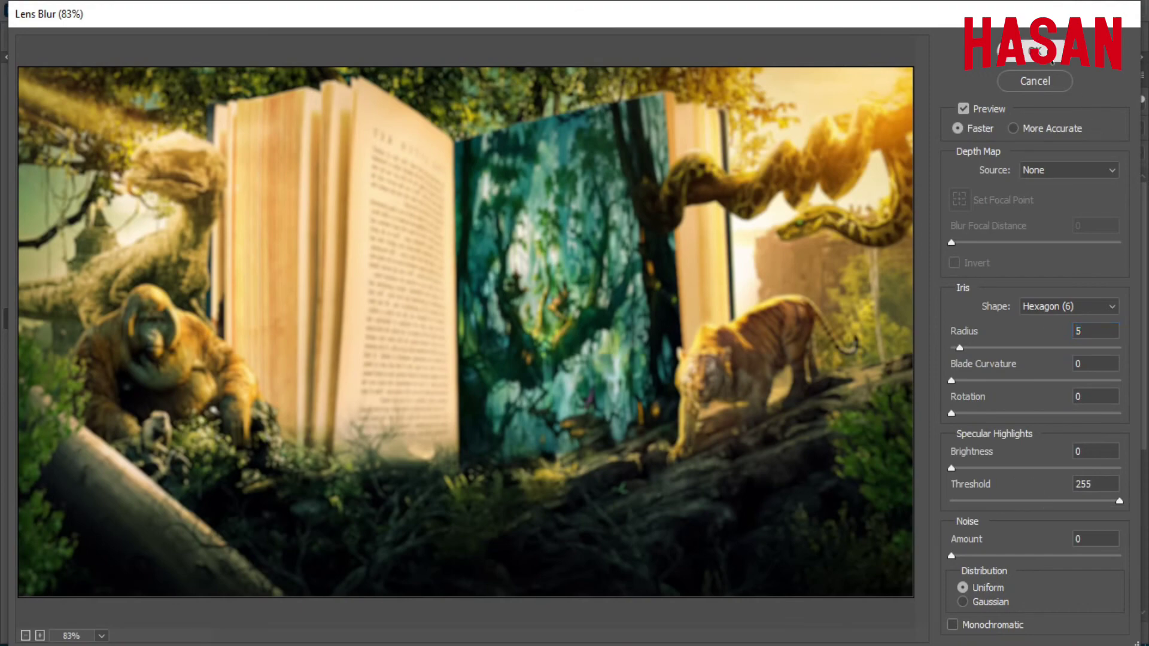
{"action": "left_click", "coordinate": [1051, 59]}
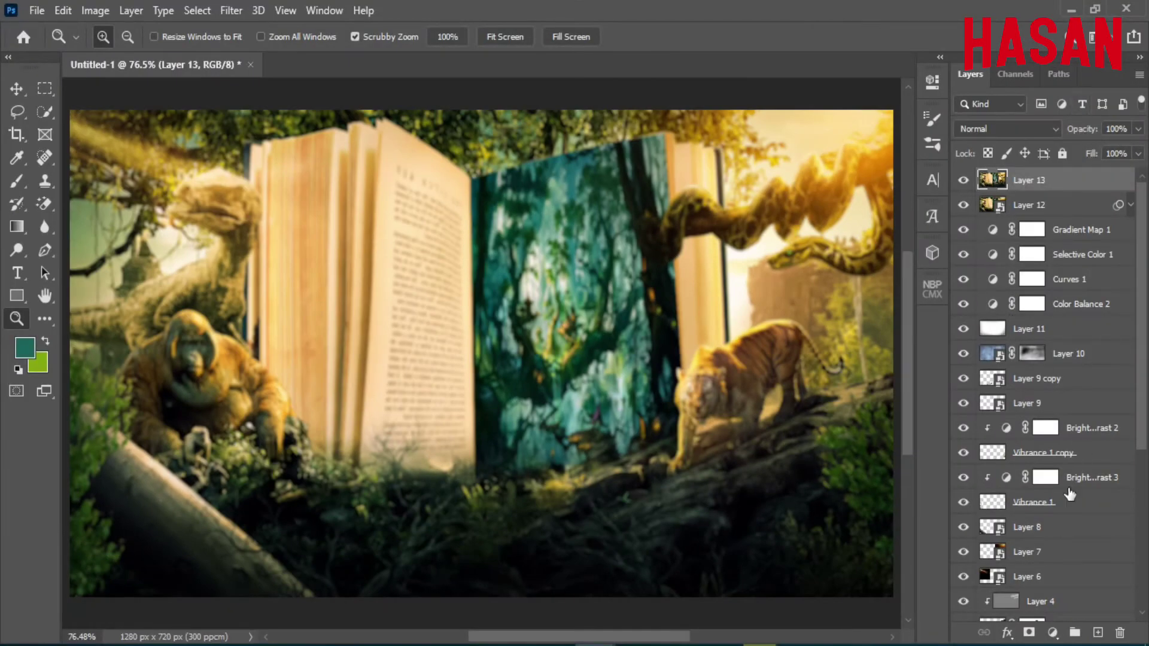
- Add an inverted mask to Layer 13 and paint the glow back with a soft size-174 brush at 10% flow
{"action": "left_click", "coordinate": [1029, 633]}
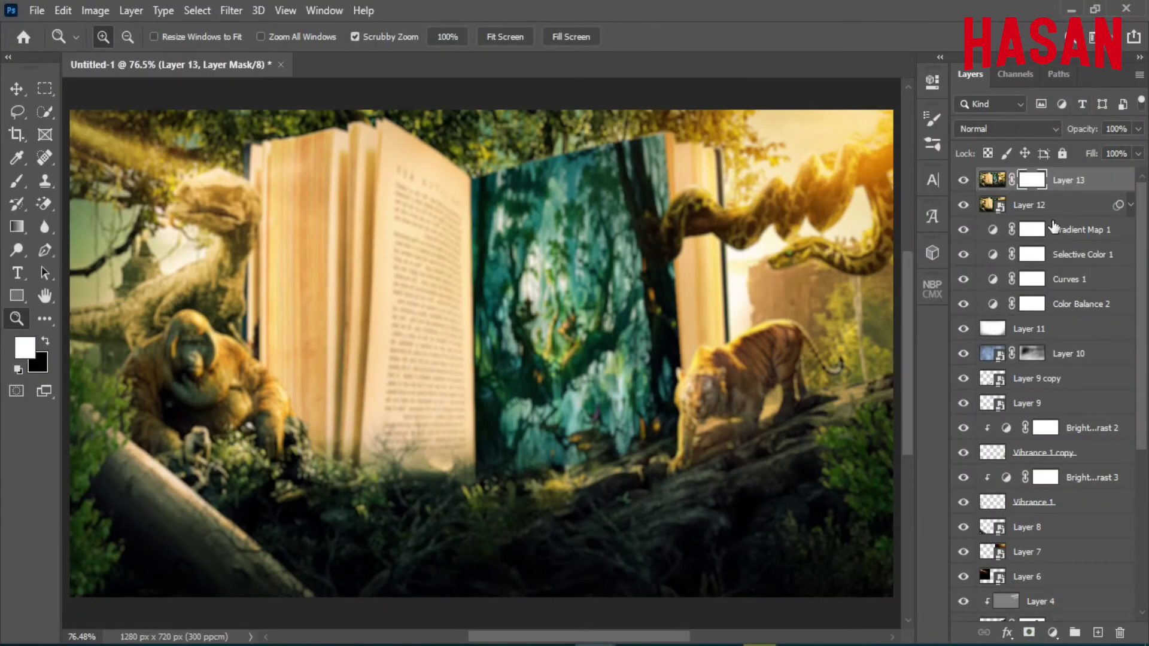
{"action": "left_click", "coordinate": [933, 81]}
{"action": "left_click", "coordinate": [850, 339]}
{"action": "left_click", "coordinate": [933, 80]}
{"action": "left_click", "coordinate": [17, 181]}
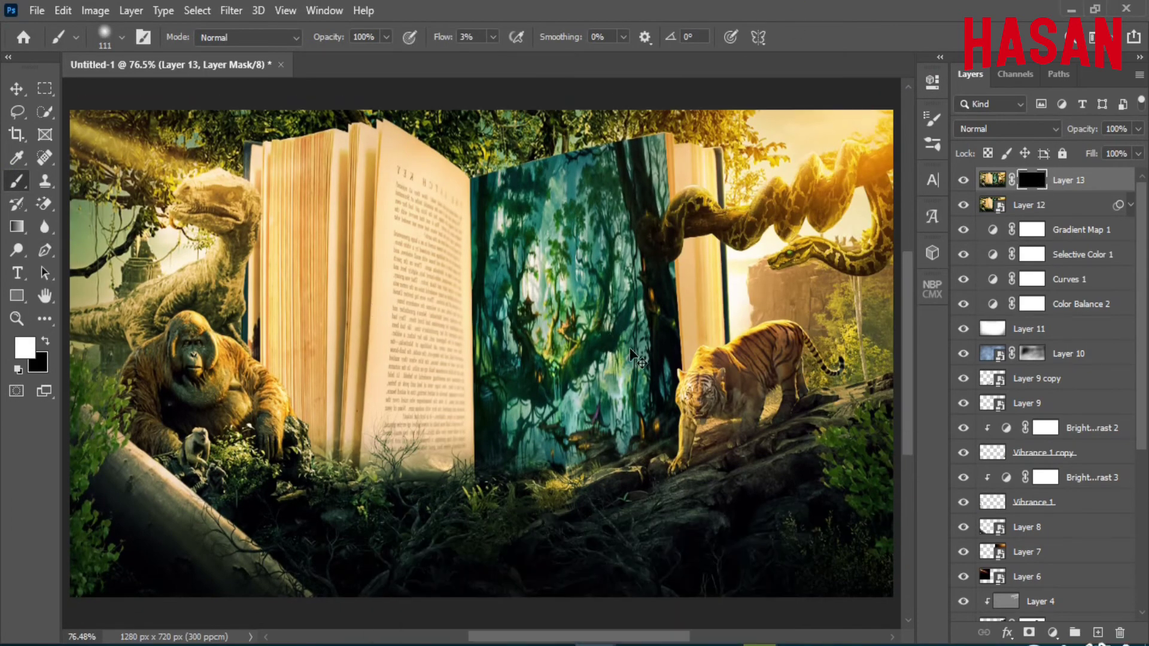
{"action": "key", "text": "ctrl+minus"}
{"action": "left_click_drag", "start_coordinate": [445, 37], "coordinate": [503, 43]}
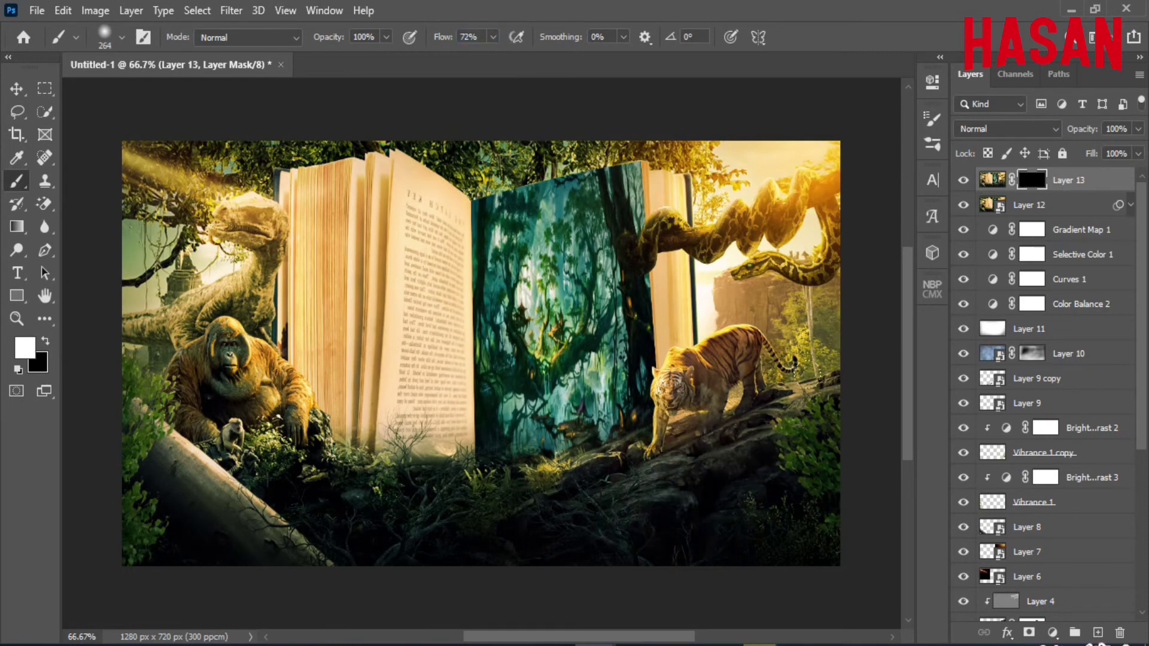
{"action": "left_click_drag", "start_coordinate": [317, 548], "coordinate": [221, 539]}
{"action": "left_click_drag", "start_coordinate": [445, 37], "coordinate": [422, 50]}
{"action": "left_click_drag", "start_coordinate": [639, 402], "coordinate": [603, 403]}
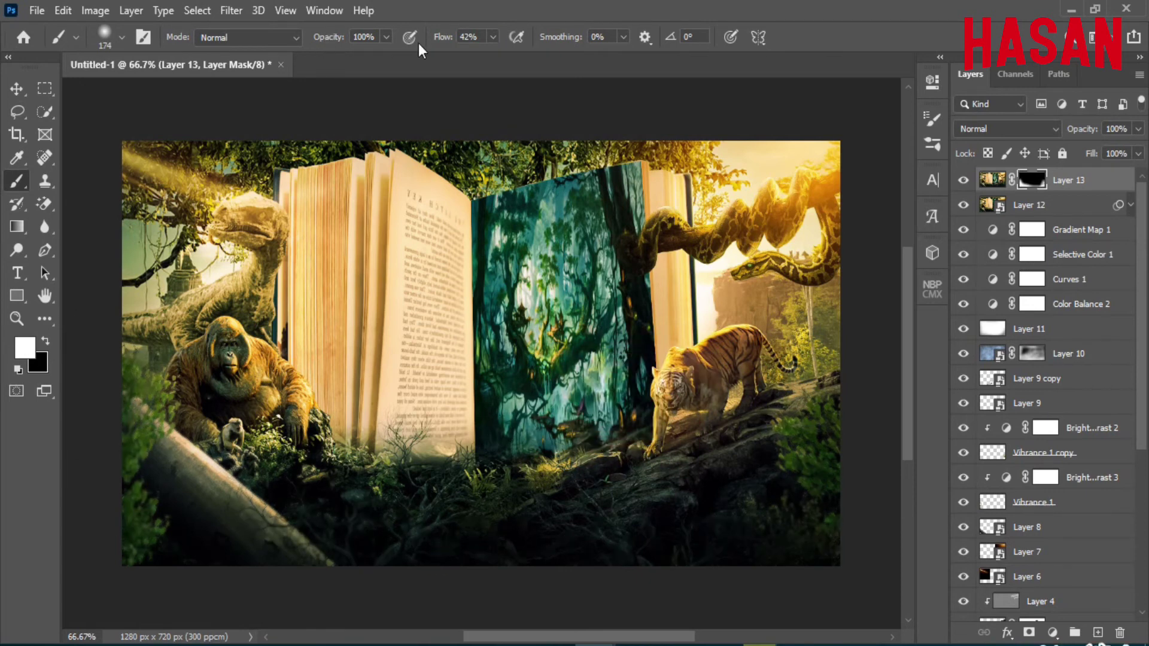
{"action": "left_click_drag", "start_coordinate": [418, 46], "coordinate": [418, 50]}
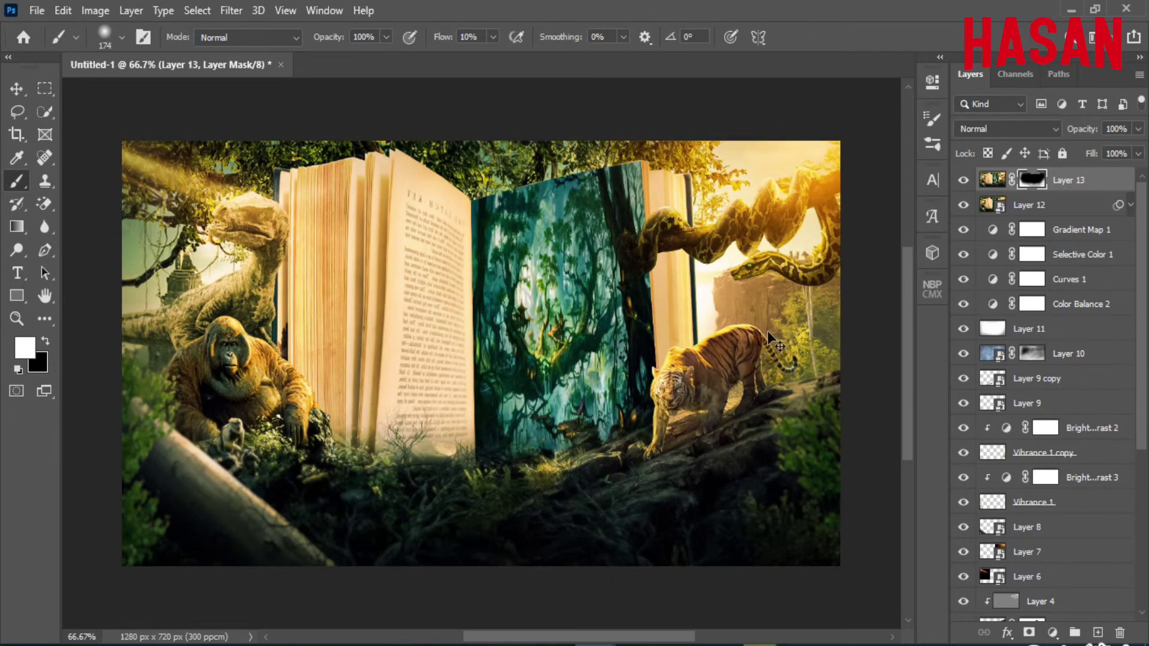
- Set Layer 13 to about 65% opacity, compare it on and off, and reach Filter > Nik Collection
{"action": "scroll", "coordinate": [773, 341], "scroll_direction": "up", "scroll_amount": 1}
{"action": "mouse_move", "coordinate": [1075, 133]}
{"action": "left_mouse_down"}
{"action": "mouse_move", "coordinate": [1057, 135]}
{"action": "mouse_move", "coordinate": [1086, 136]}
{"action": "left_mouse_up"}
{"action": "left_click", "coordinate": [963, 180]}
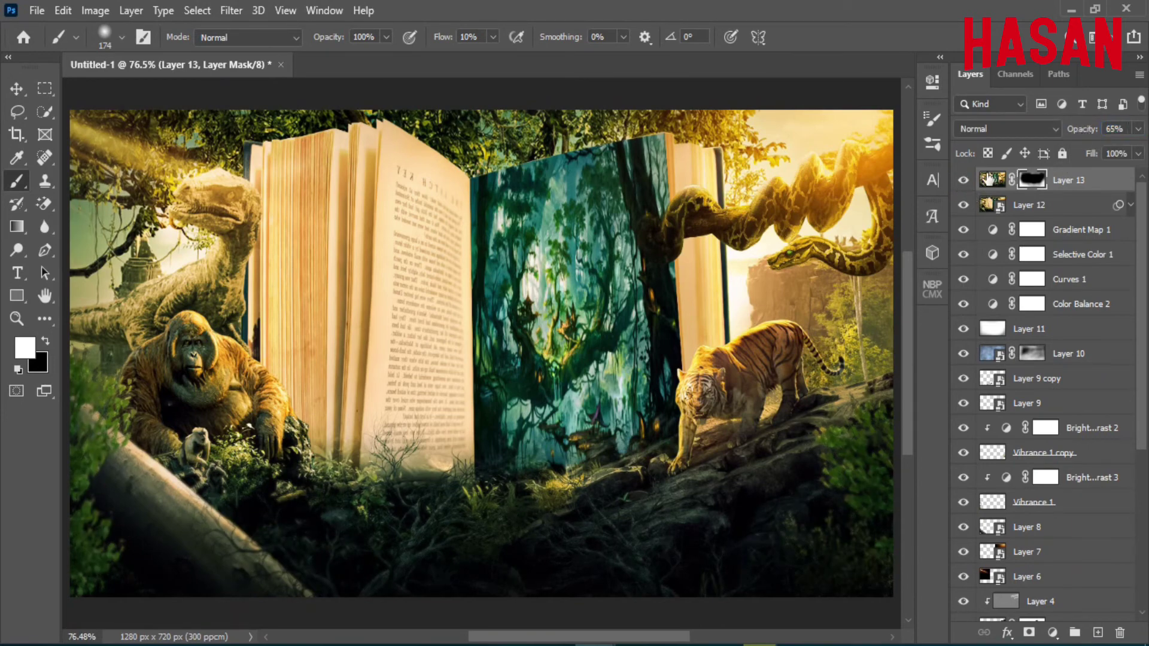
{"action": "left_click", "coordinate": [963, 180]}
{"action": "key", "text": "v"}
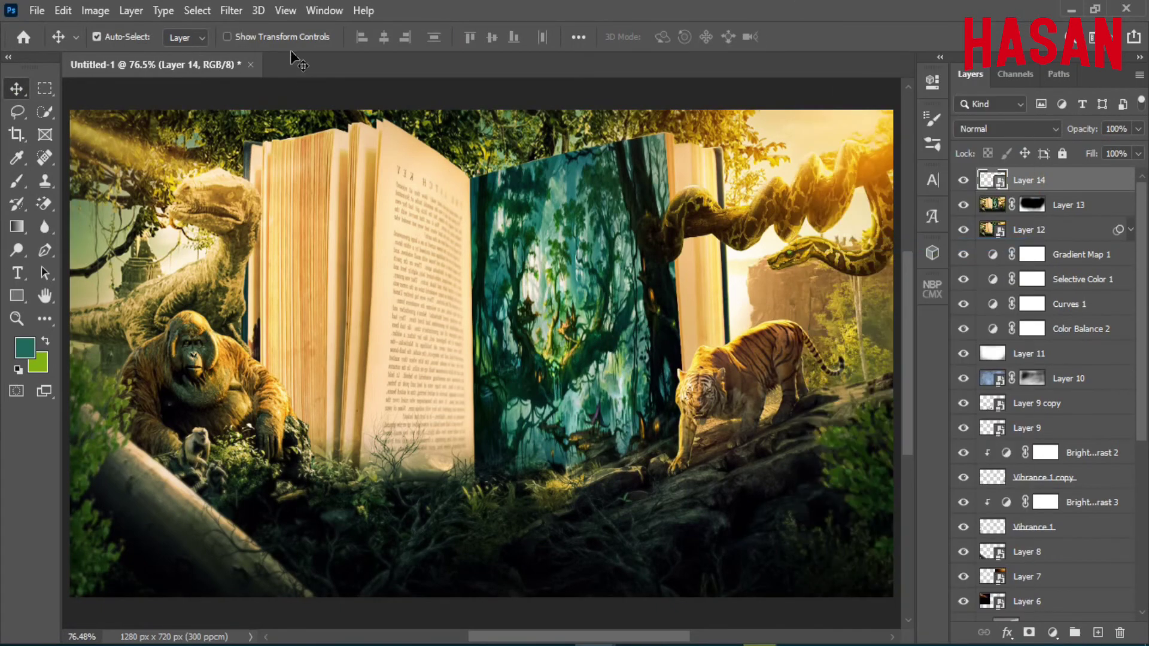
{"action": "left_click", "coordinate": [231, 11]}
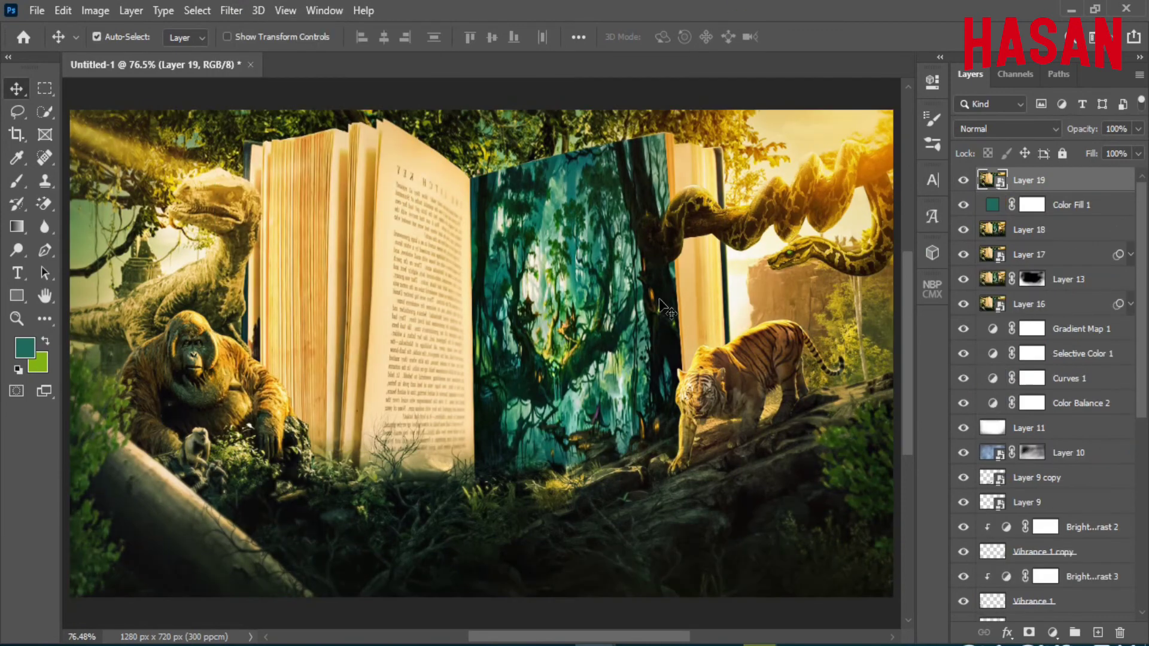
{"action": "left_click", "coordinate": [231, 10]}
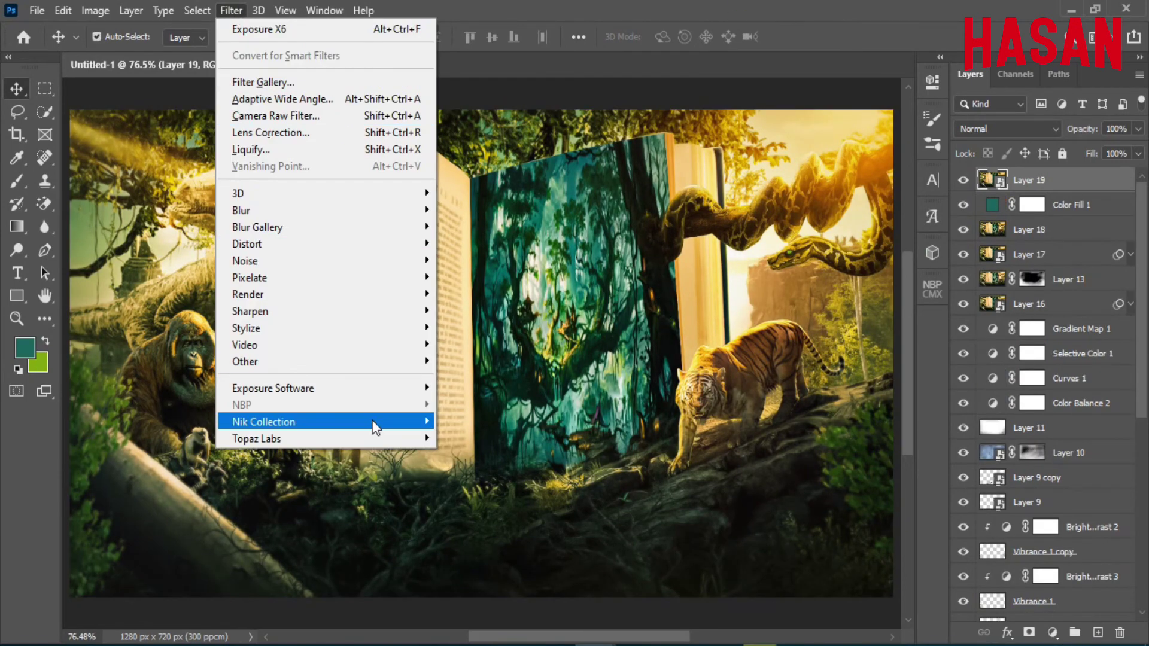
- Add Classical Soft Focus method 2 with diffused detail around 22% and brightness at 0%
{"action": "mouse_move", "coordinate": [263, 422]}
{"action": "left_click", "coordinate": [484, 440]}
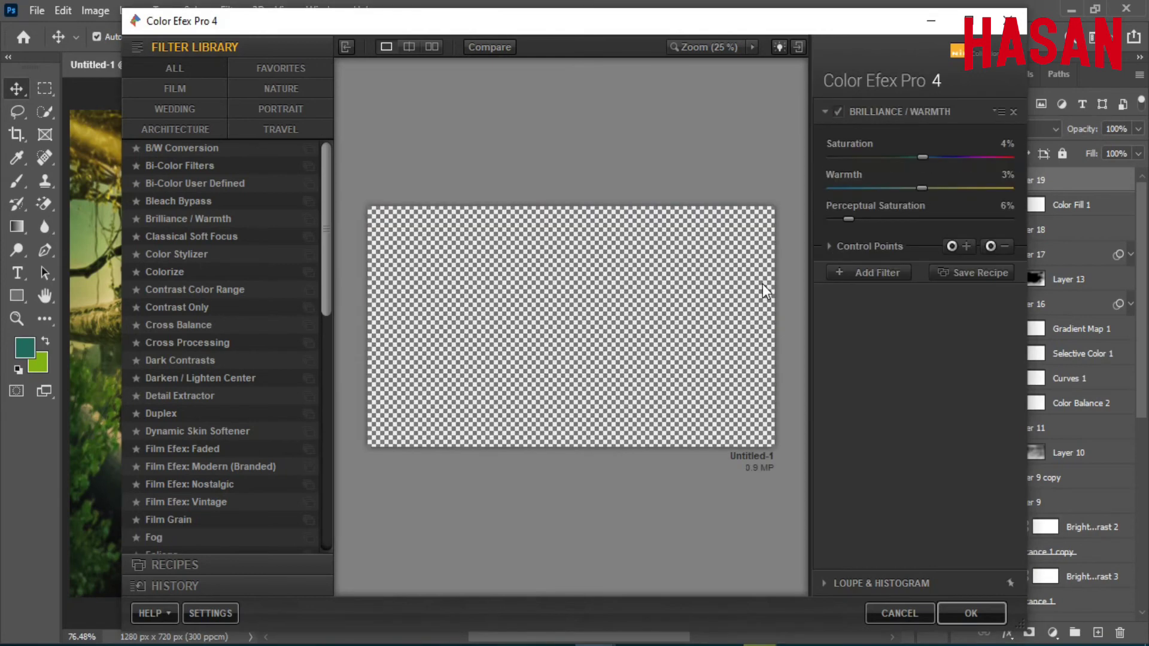
{"action": "left_click", "coordinate": [234, 237]}
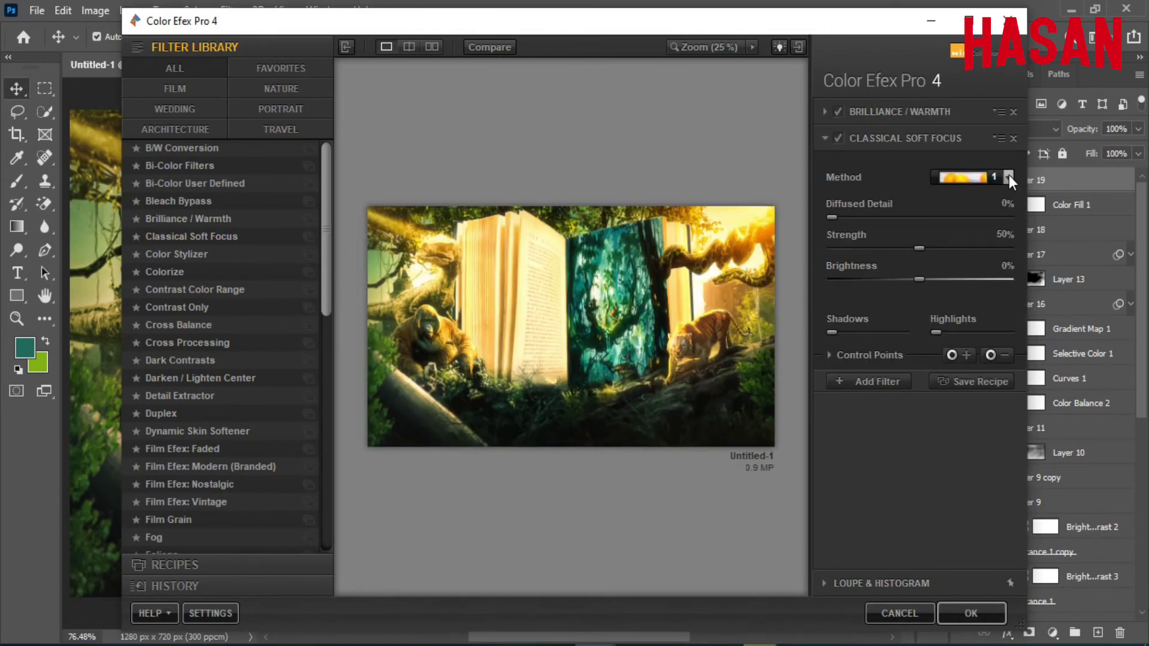
{"action": "left_click", "coordinate": [1009, 178]}
{"action": "left_click", "coordinate": [981, 237]}
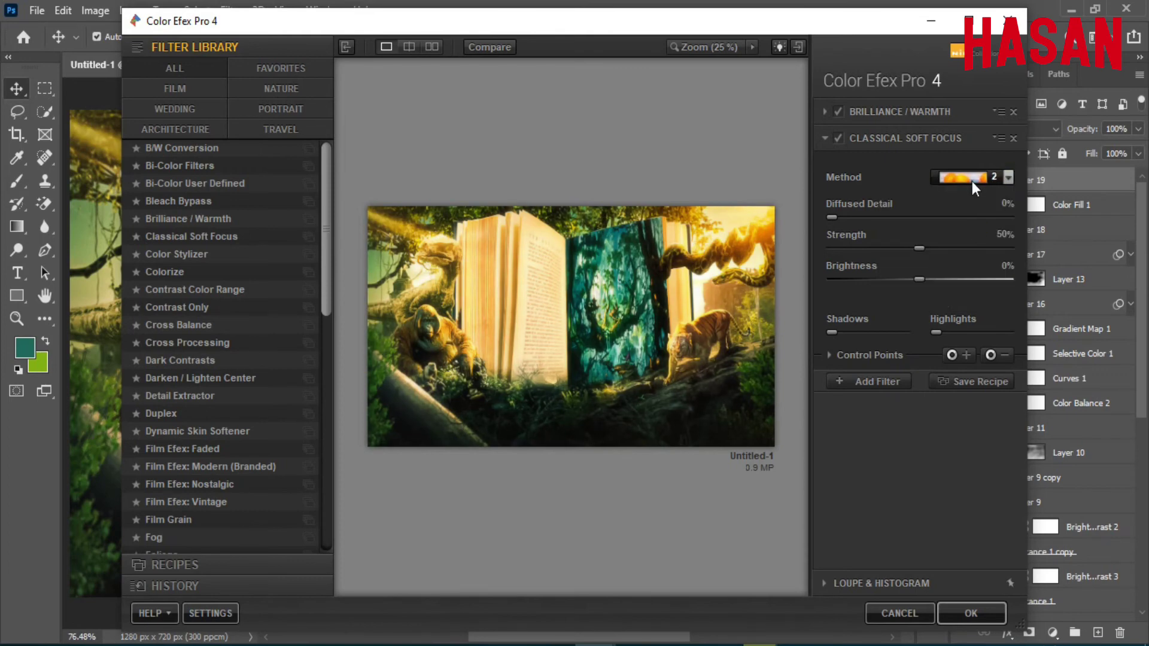
{"action": "left_click_drag", "start_coordinate": [838, 220], "coordinate": [976, 220]}
{"action": "mouse_move", "coordinate": [920, 279]}
{"action": "left_mouse_down"}
{"action": "mouse_move", "coordinate": [964, 288]}
{"action": "mouse_move", "coordinate": [928, 294]}
{"action": "left_mouse_up"}
{"action": "double_click", "coordinate": [923, 287]}
{"action": "mouse_move", "coordinate": [844, 214]}
{"action": "left_mouse_down"}
{"action": "mouse_move", "coordinate": [888, 219]}
{"action": "mouse_move", "coordinate": [862, 219]}
{"action": "left_mouse_up"}
{"action": "left_click_drag", "start_coordinate": [919, 248], "coordinate": [889, 253]}
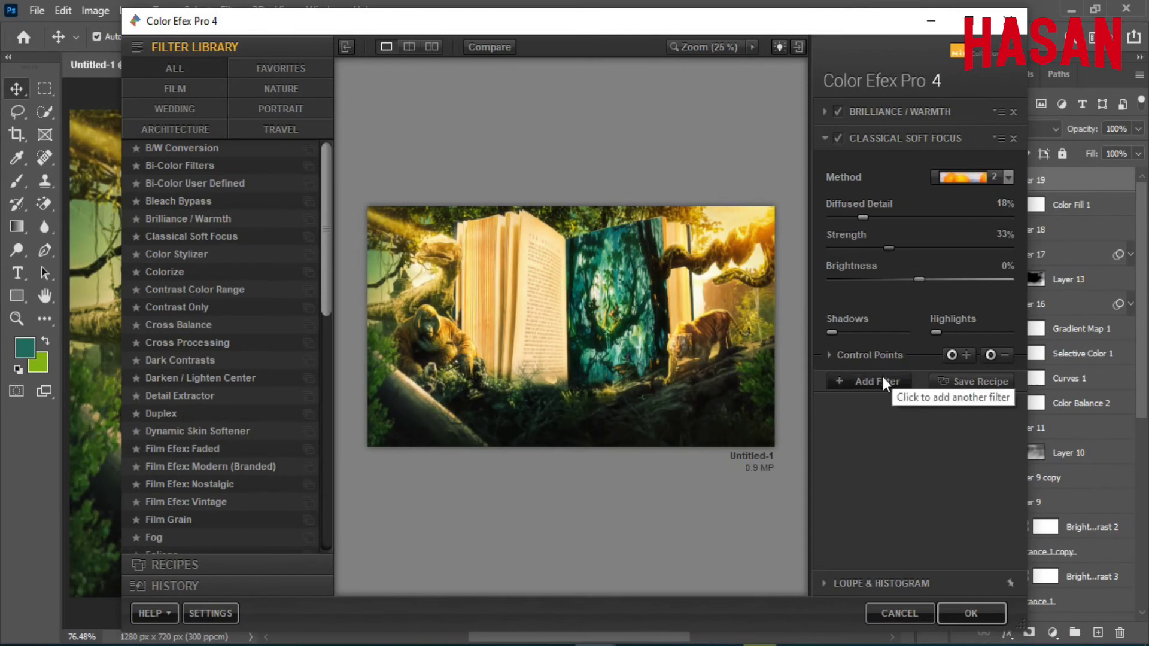
{"action": "mouse_move", "coordinate": [936, 332]}
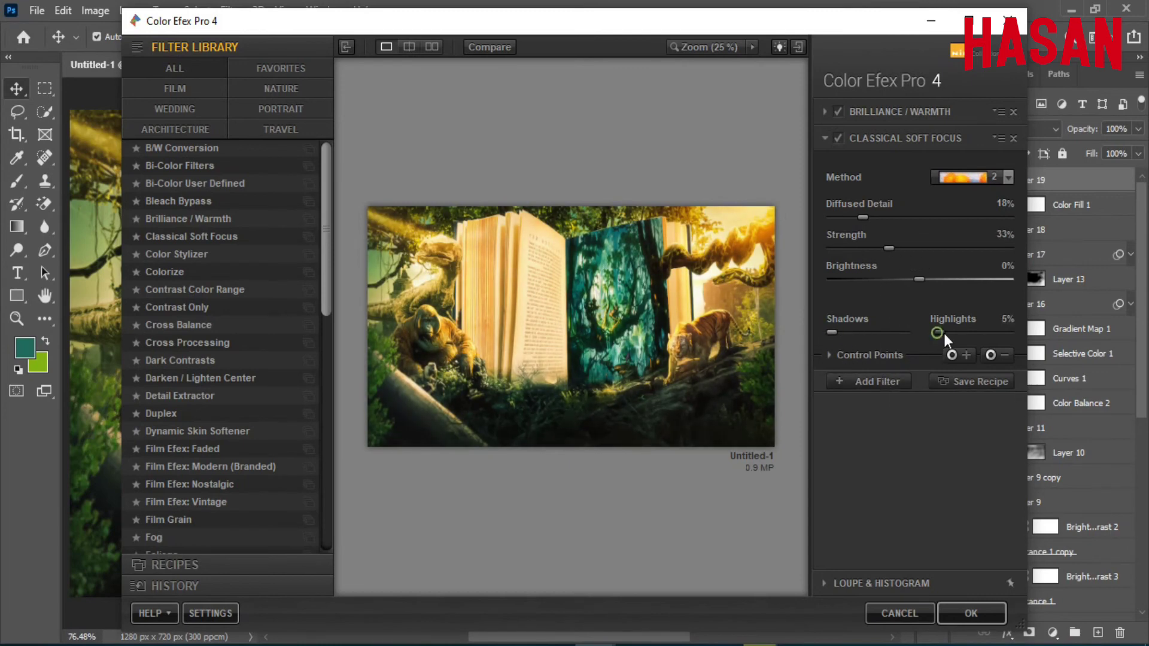
- Stack a Glamour Glow filter with the glow raised to about 40%
{"action": "left_click", "coordinate": [860, 379]}
{"action": "scroll", "coordinate": [208, 342], "scroll_direction": "down", "scroll_amount": 2}
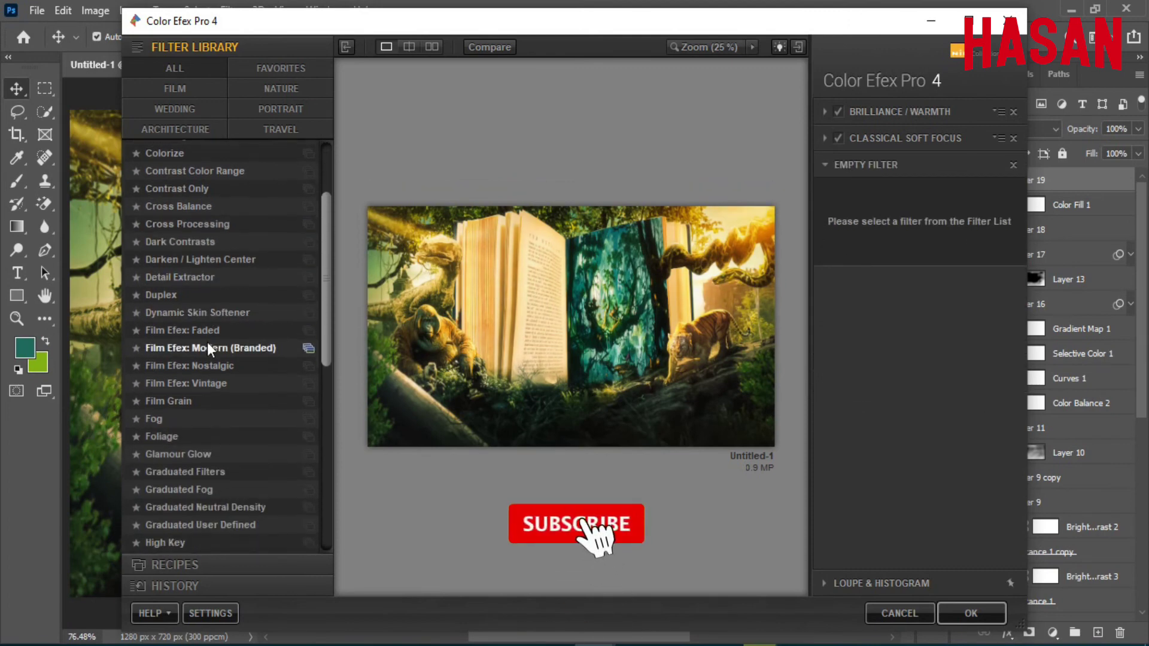
{"action": "scroll", "coordinate": [207, 348], "scroll_direction": "down", "scroll_amount": 1}
{"action": "left_click", "coordinate": [178, 440]}
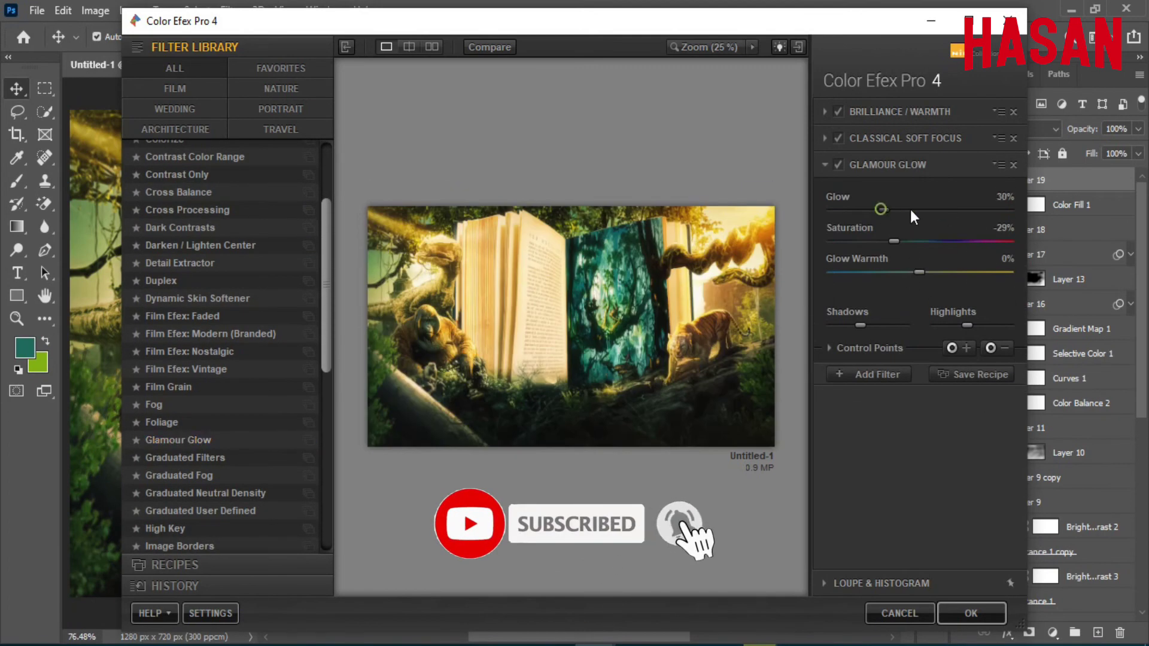
{"action": "left_click_drag", "start_coordinate": [880, 210], "coordinate": [914, 229]}
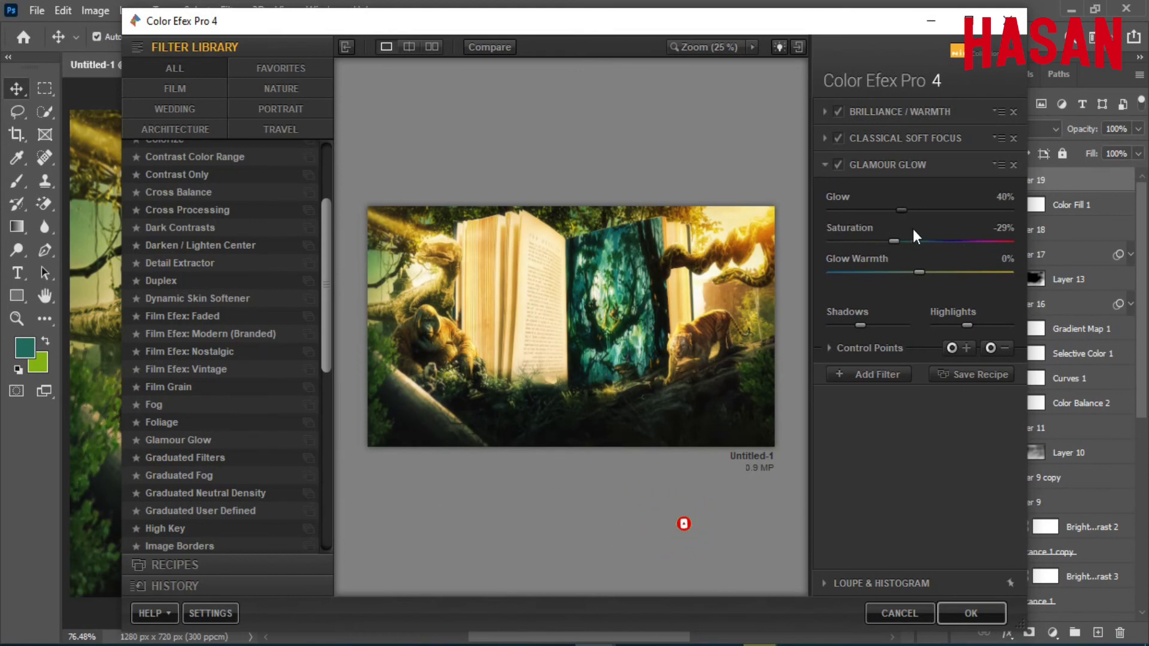
- Add Cross Processing, try C04 then settle on another method, and apply the stack
{"action": "left_click", "coordinate": [877, 374]}
{"action": "scroll", "coordinate": [210, 257], "scroll_direction": "up", "scroll_amount": 3}
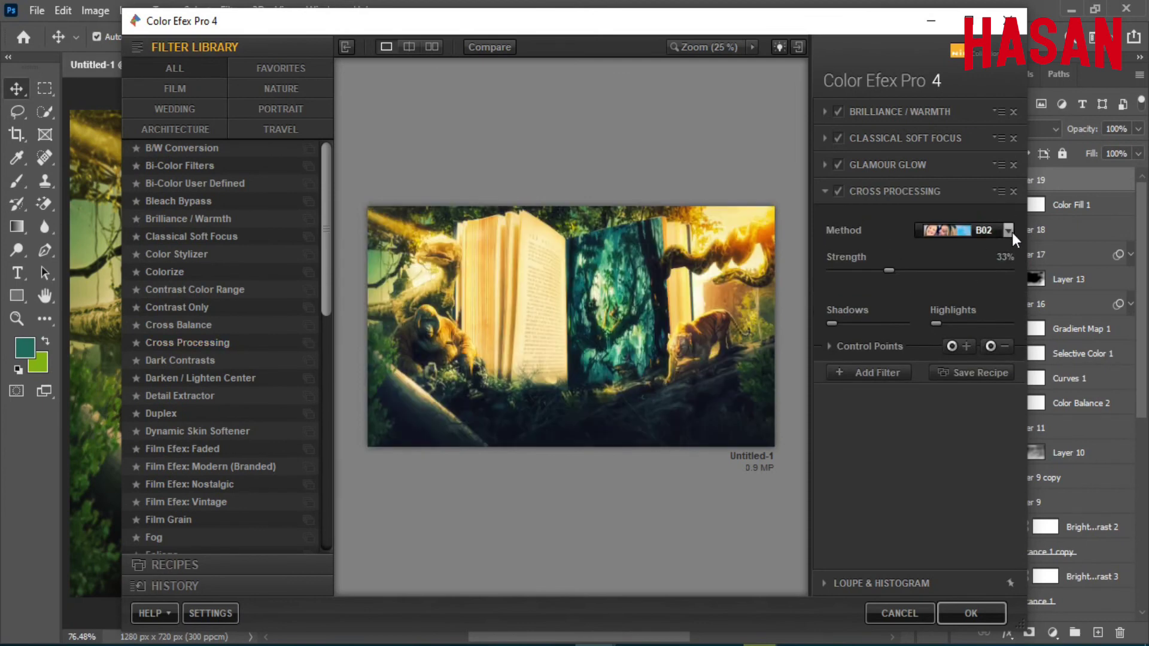
{"action": "left_click", "coordinate": [1011, 231]}
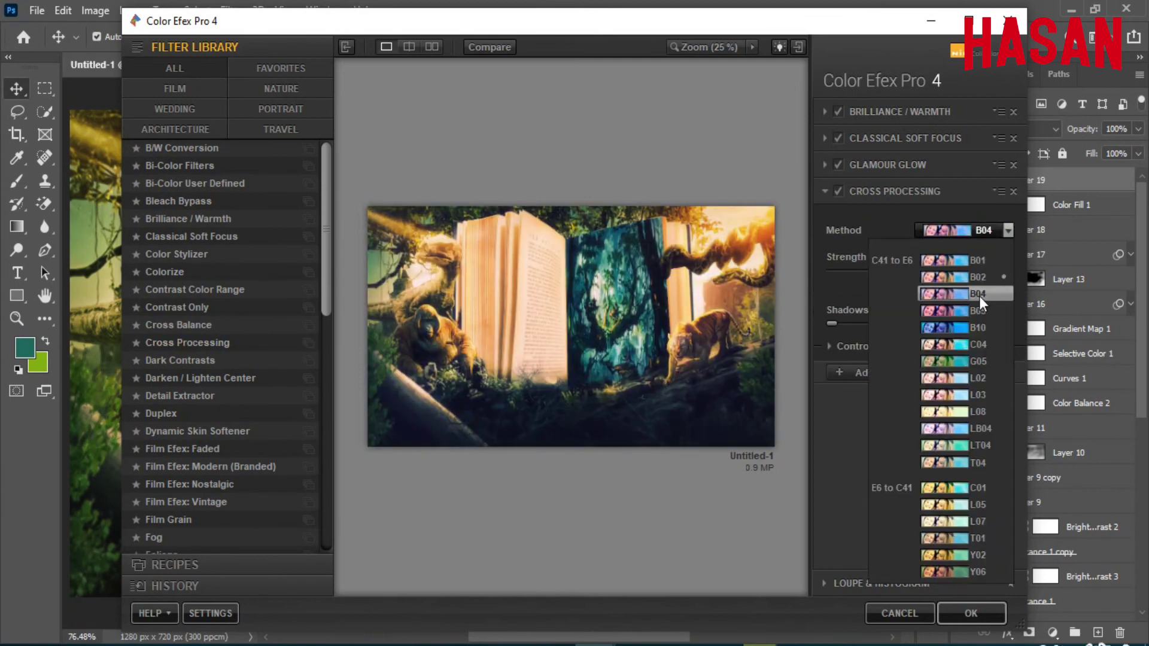
{"action": "left_click", "coordinate": [970, 343]}
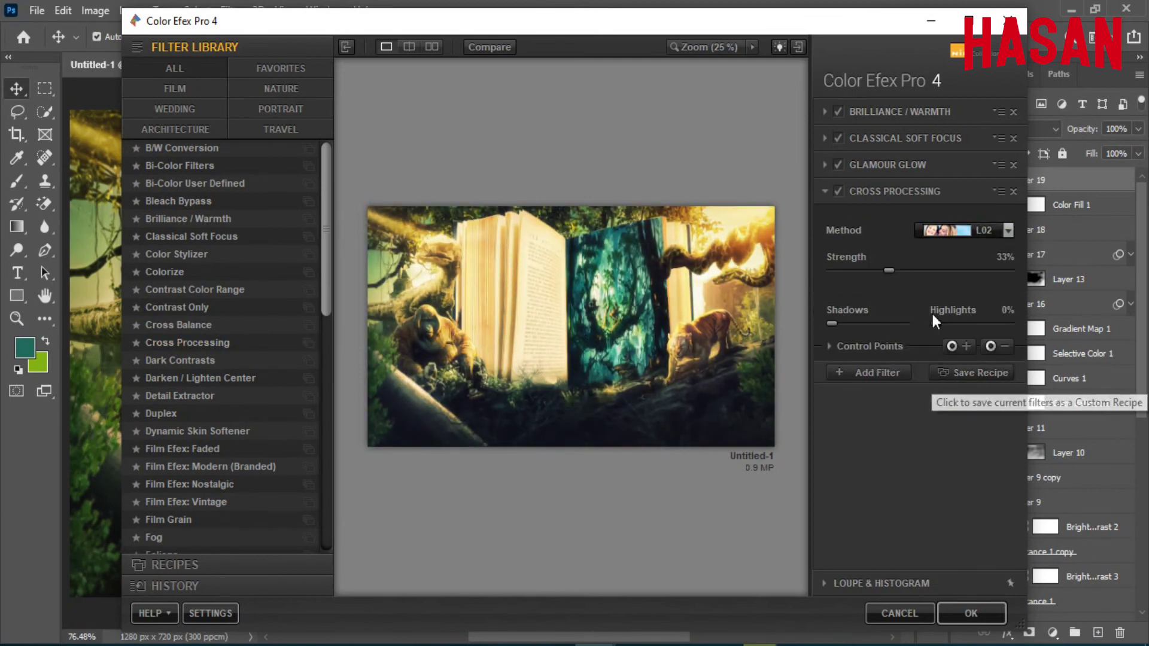
{"action": "left_click", "coordinate": [892, 373]}
{"action": "left_click", "coordinate": [972, 614]}
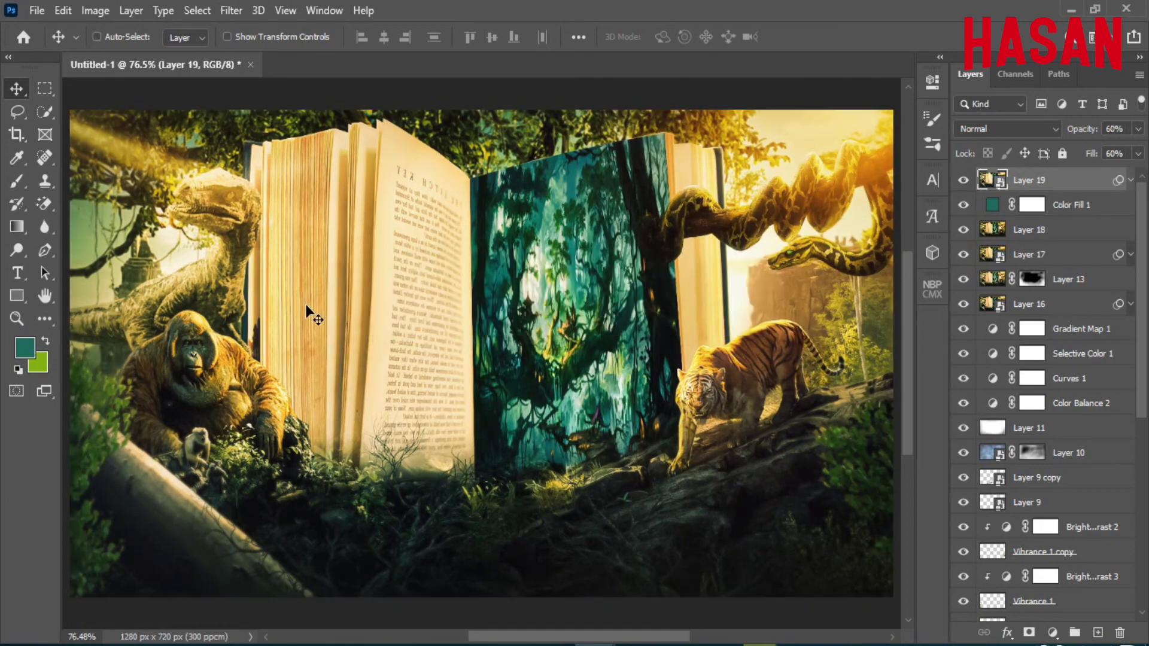
- Stamp visible layers into new Layer 20, fit the image on screen, reset colours to black/white
{"action": "key", "text": "ctrl+minus"}
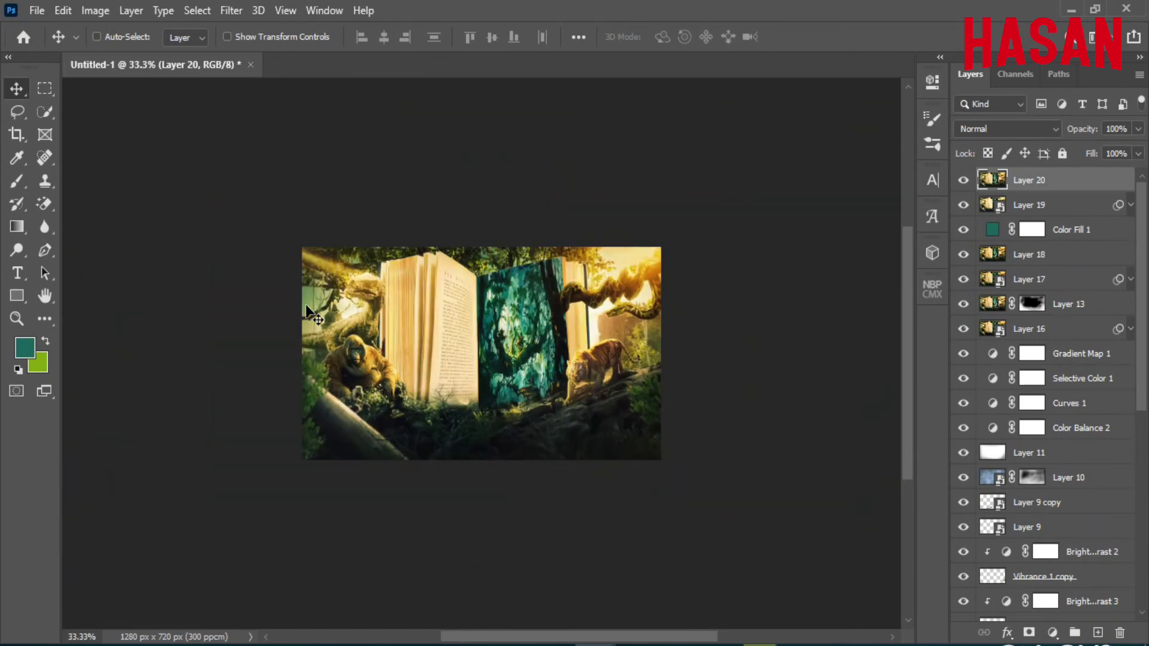
{"action": "key", "text": "ctrl+0"}
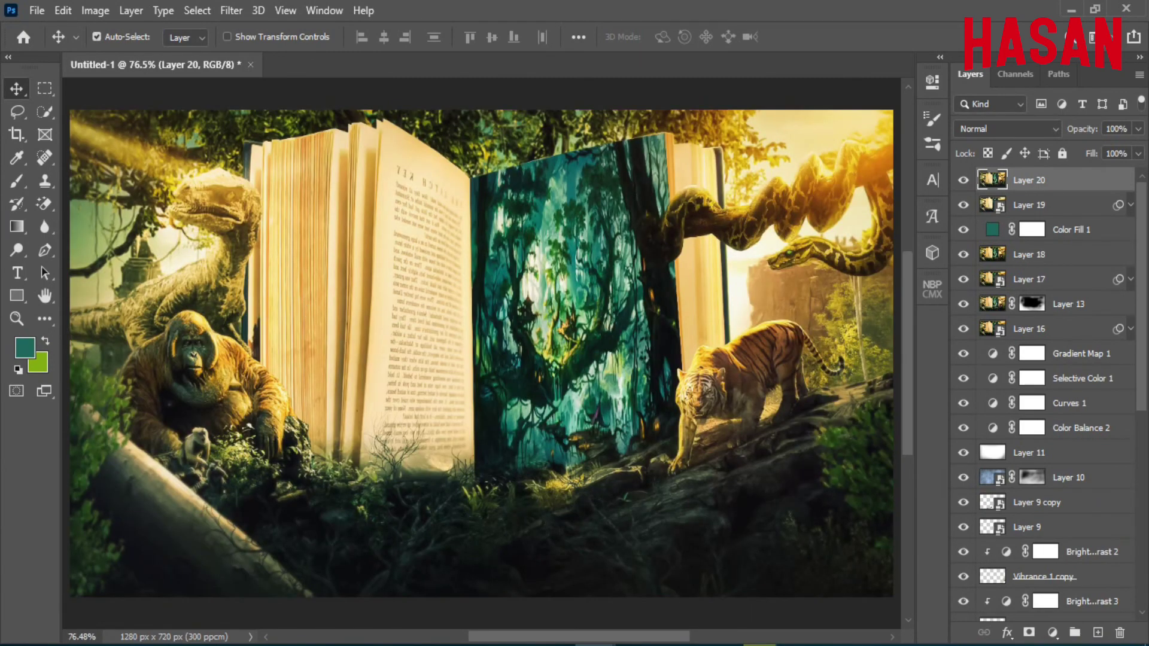
{"action": "key", "text": "d"}
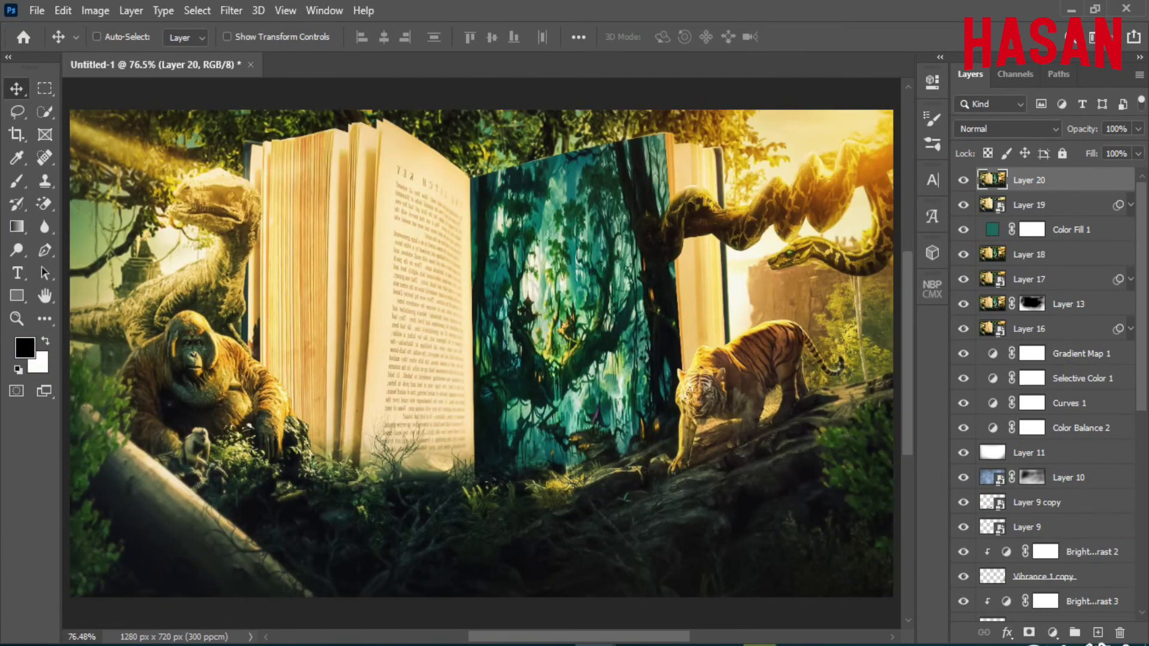